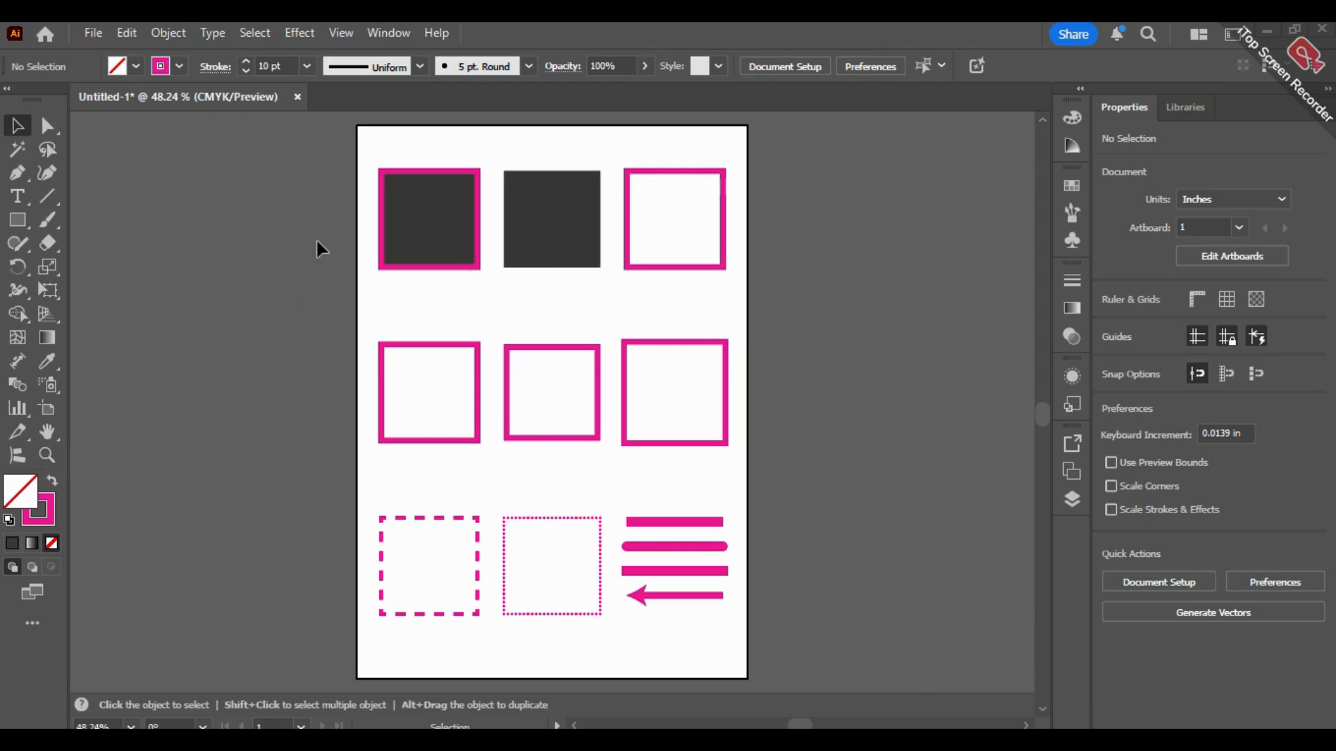
Step: View the stroke options with nothing selected, such as weight, cap, corner, alignment, dashes and arrowheads
{"action": "scroll", "coordinate": [357, 222], "scroll_direction": "up", "scroll_amount": 5, "text": "alt"}
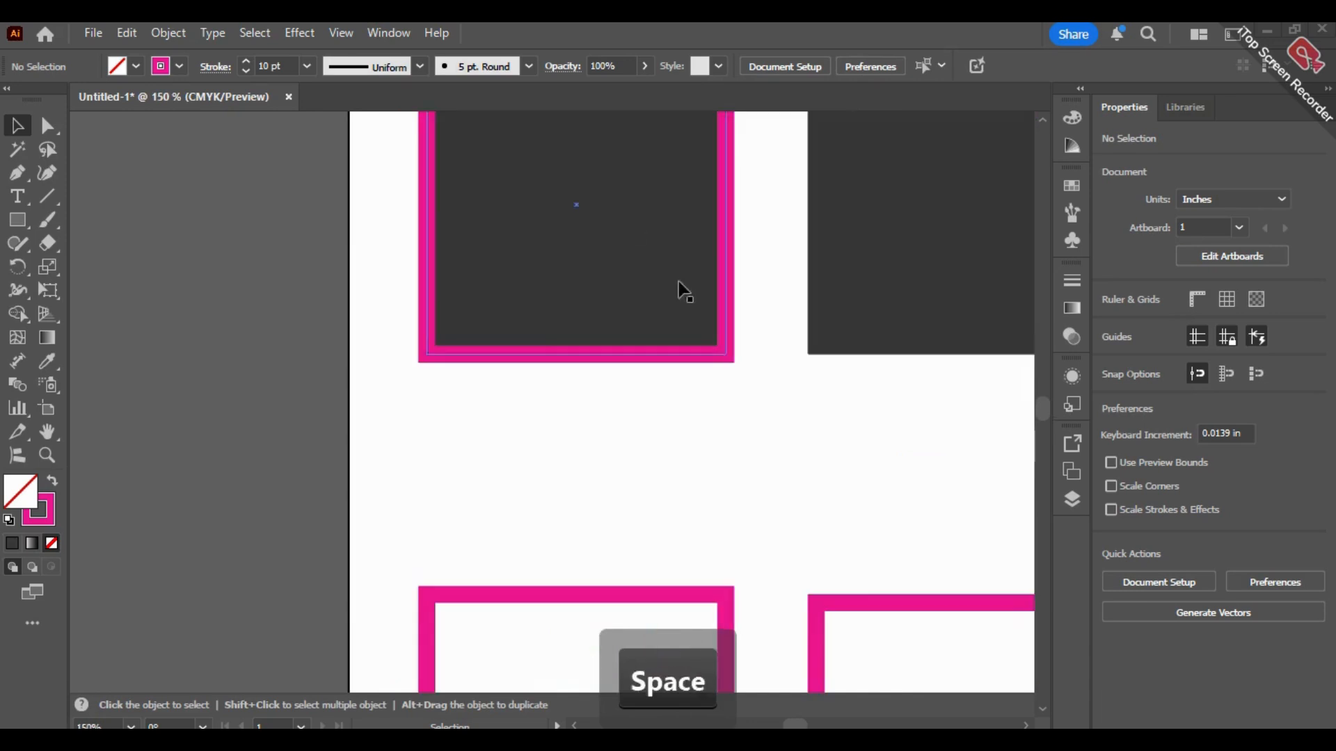
{"action": "left_click_drag", "start_coordinate": [749, 167], "coordinate": [515, 345]}
{"action": "scroll", "coordinate": [514, 344], "scroll_direction": "down", "scroll_amount": 2, "text": "alt"}
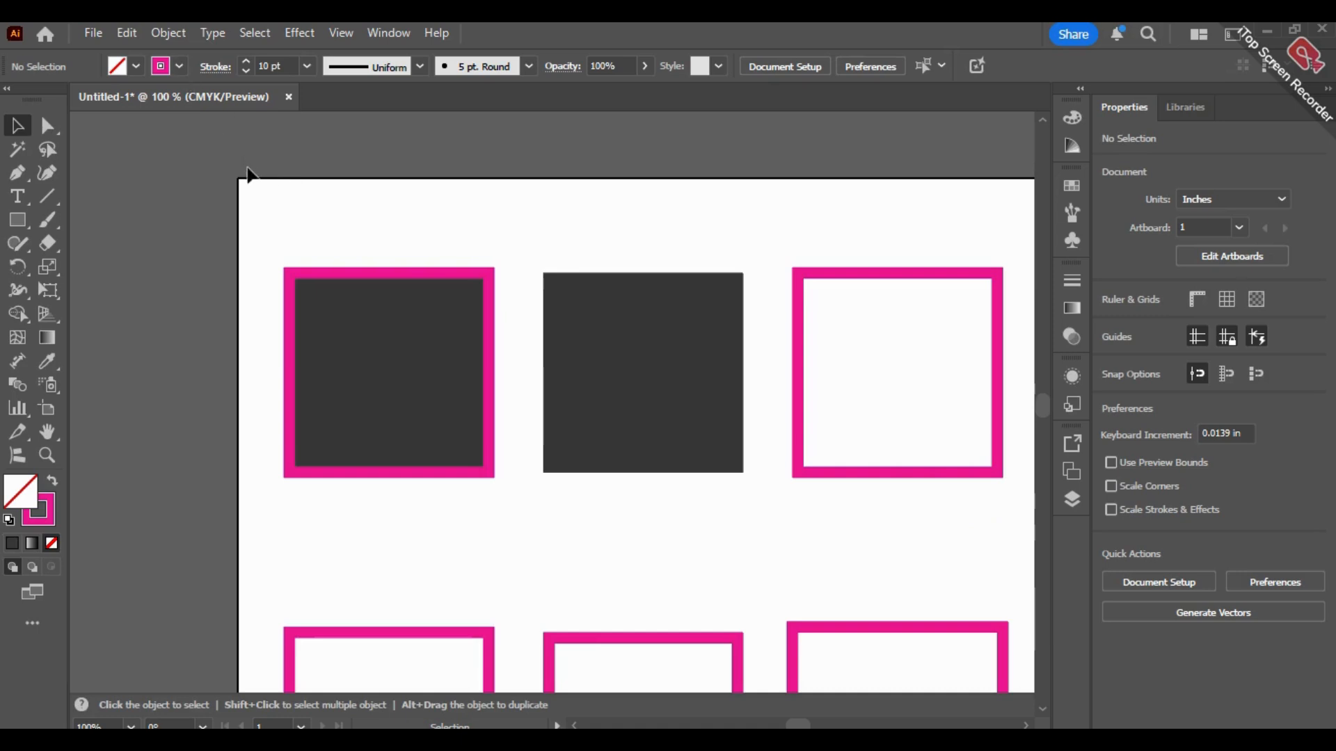
{"action": "left_click", "coordinate": [216, 67]}
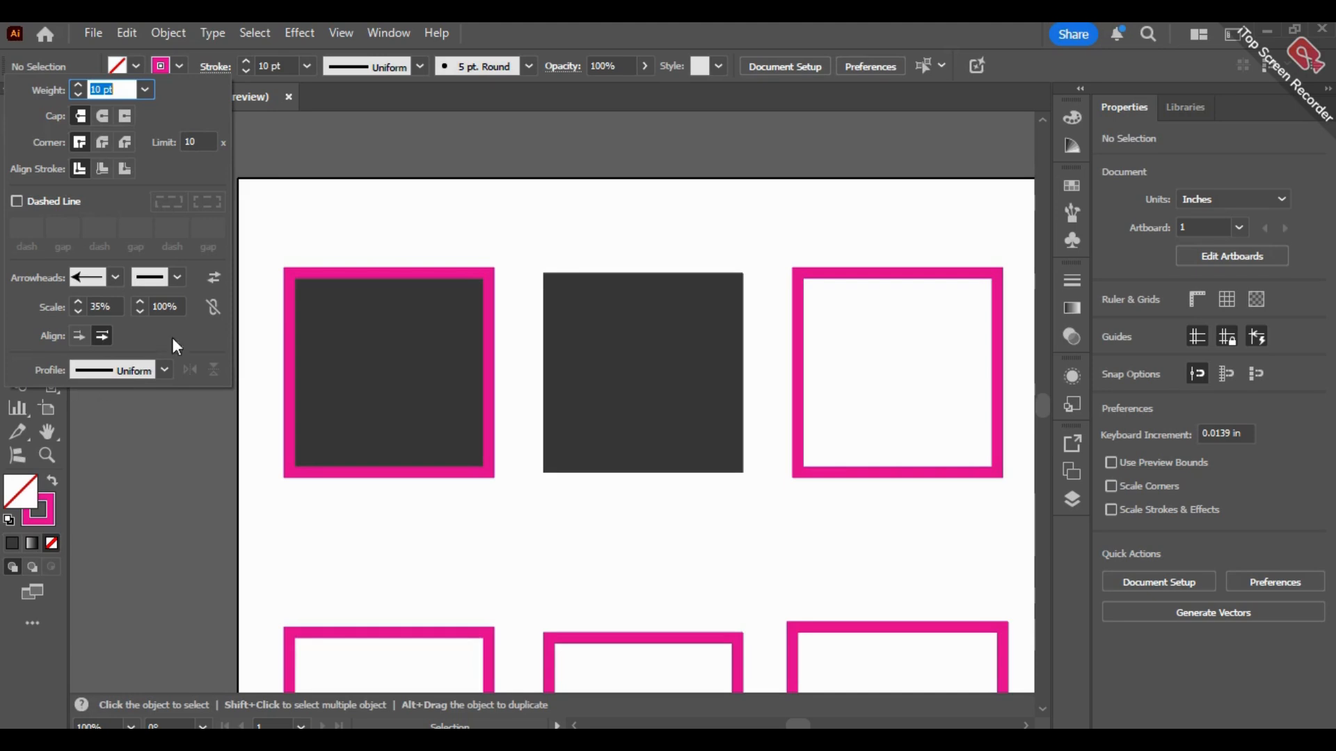
{"action": "left_click", "coordinate": [387, 212]}
Step: Display the Stroke panel, detach it as a floating panel and collapse the remaining docked group
{"action": "left_click", "coordinate": [386, 33]}
{"action": "mouse_move", "coordinate": [445, 725]}
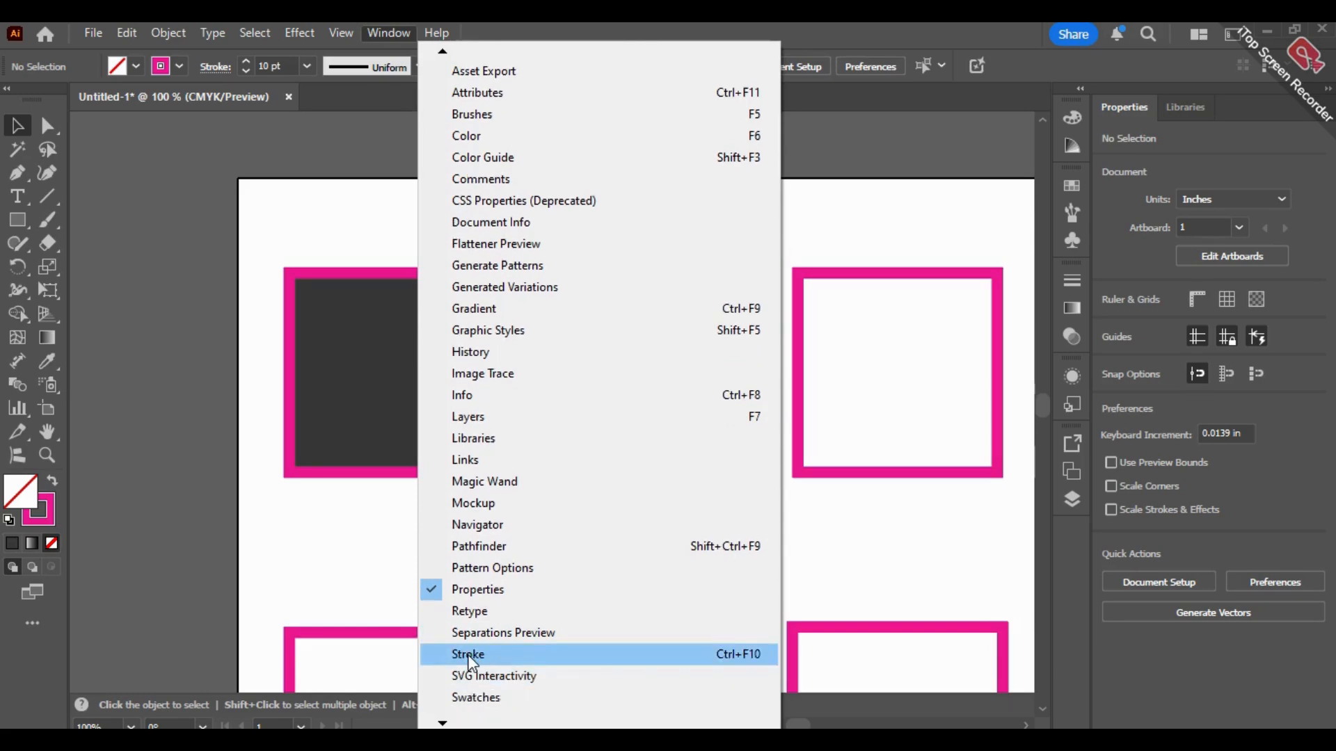
{"action": "left_click", "coordinate": [468, 656]}
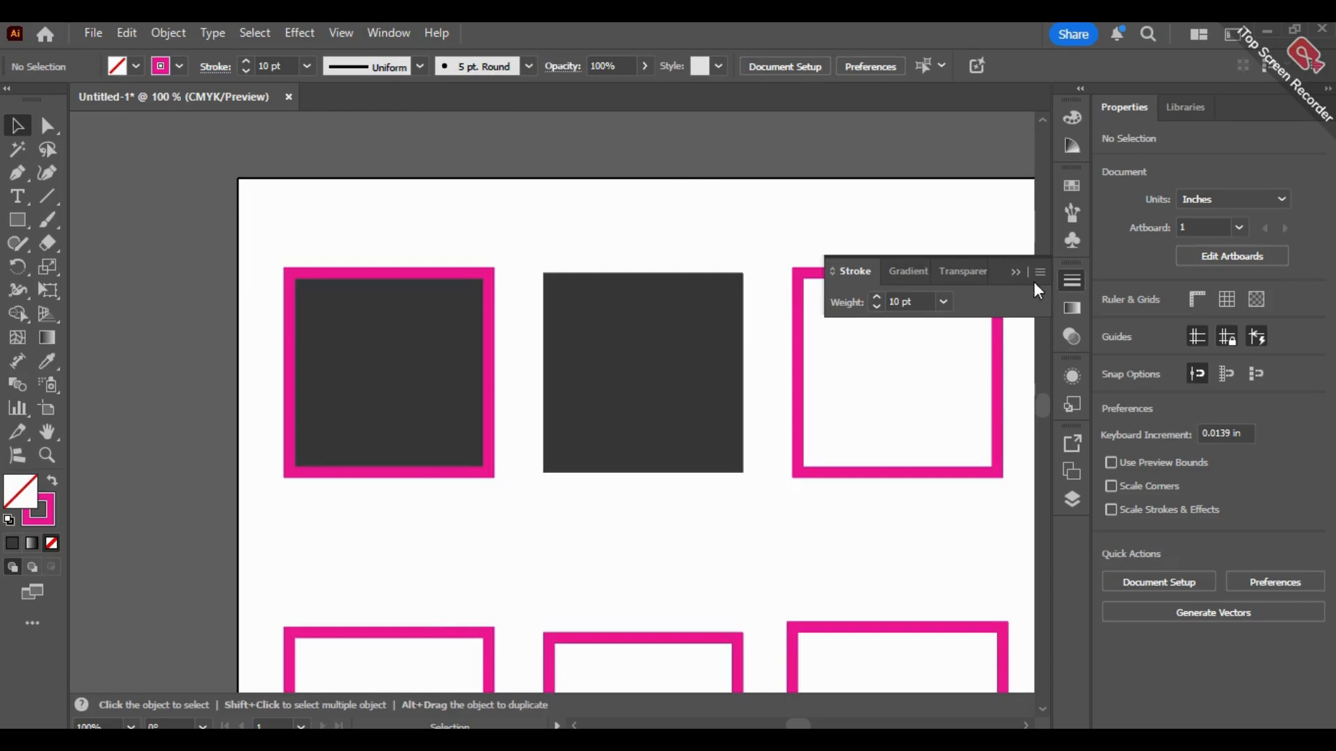
{"action": "left_click_drag", "start_coordinate": [855, 283], "coordinate": [637, 287]}
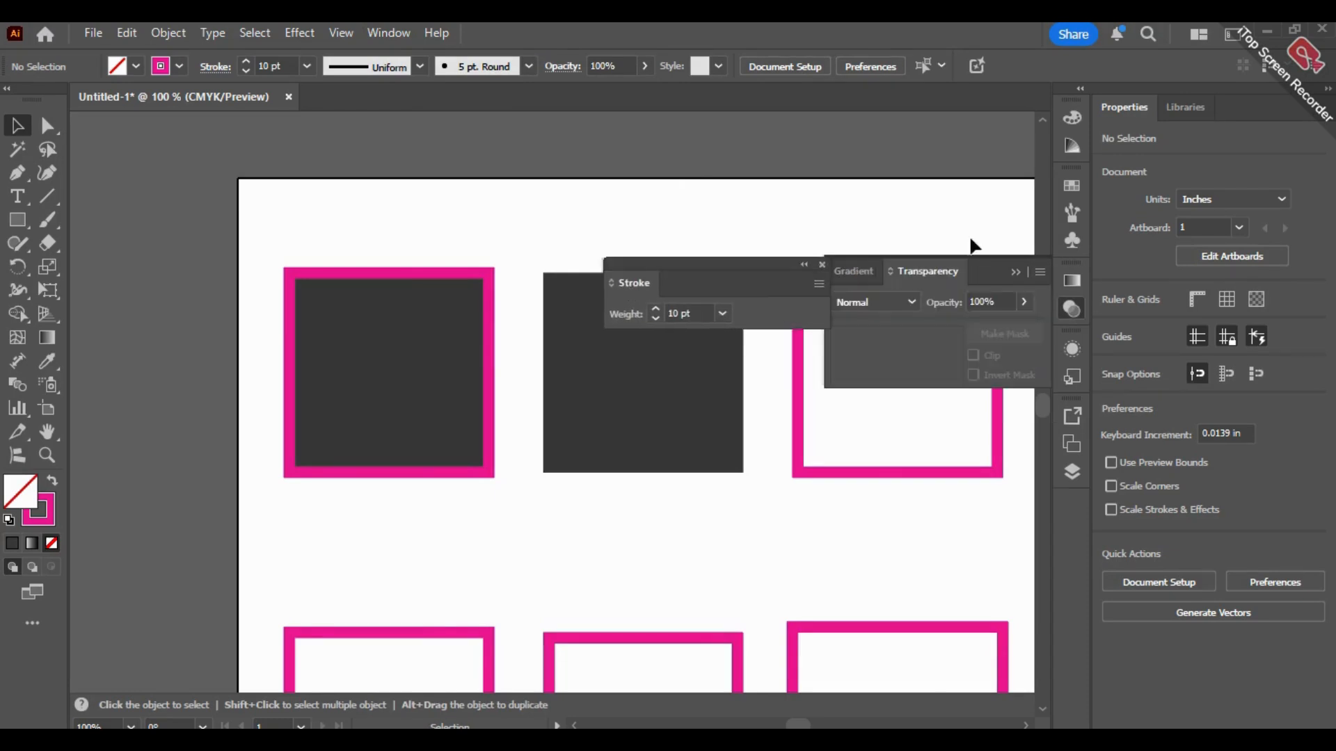
{"action": "left_click", "coordinate": [1030, 266]}
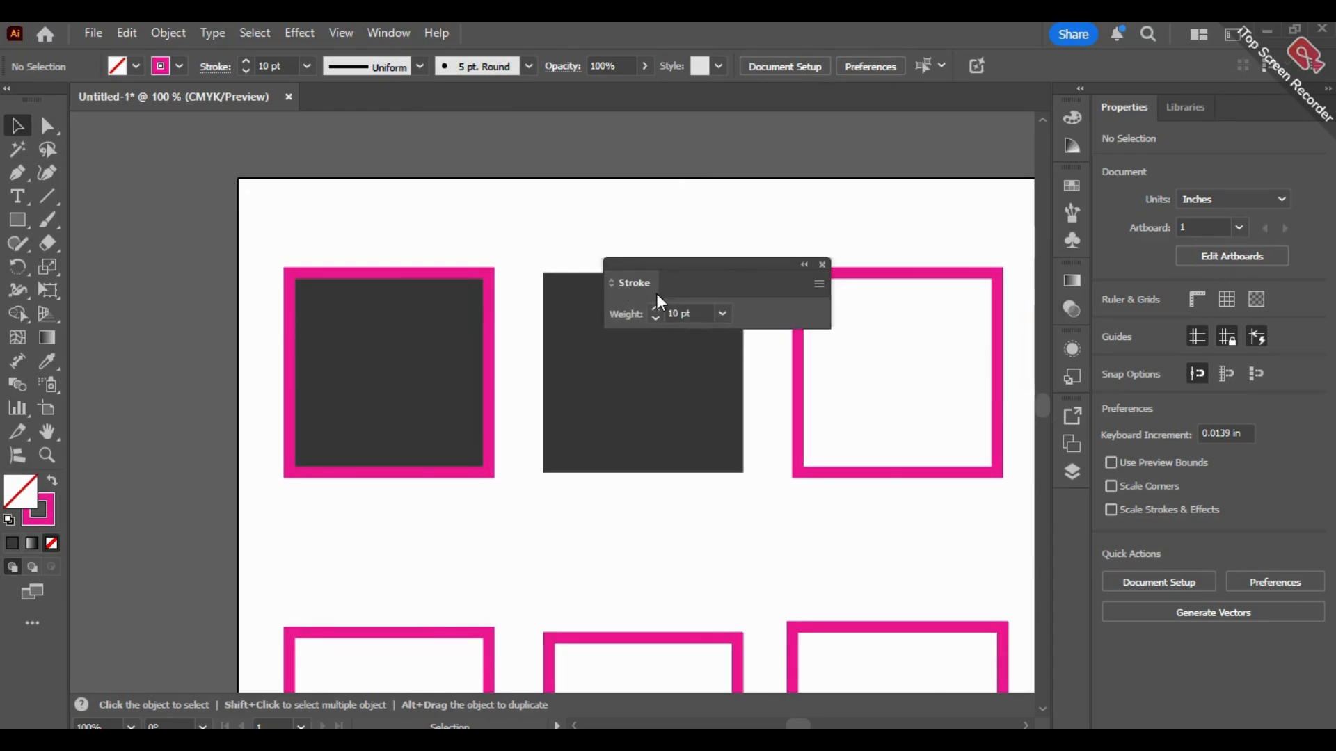
Step: Show the full set of options in the floating Stroke panel and place it clear of the first two squares
{"action": "left_click", "coordinate": [215, 66]}
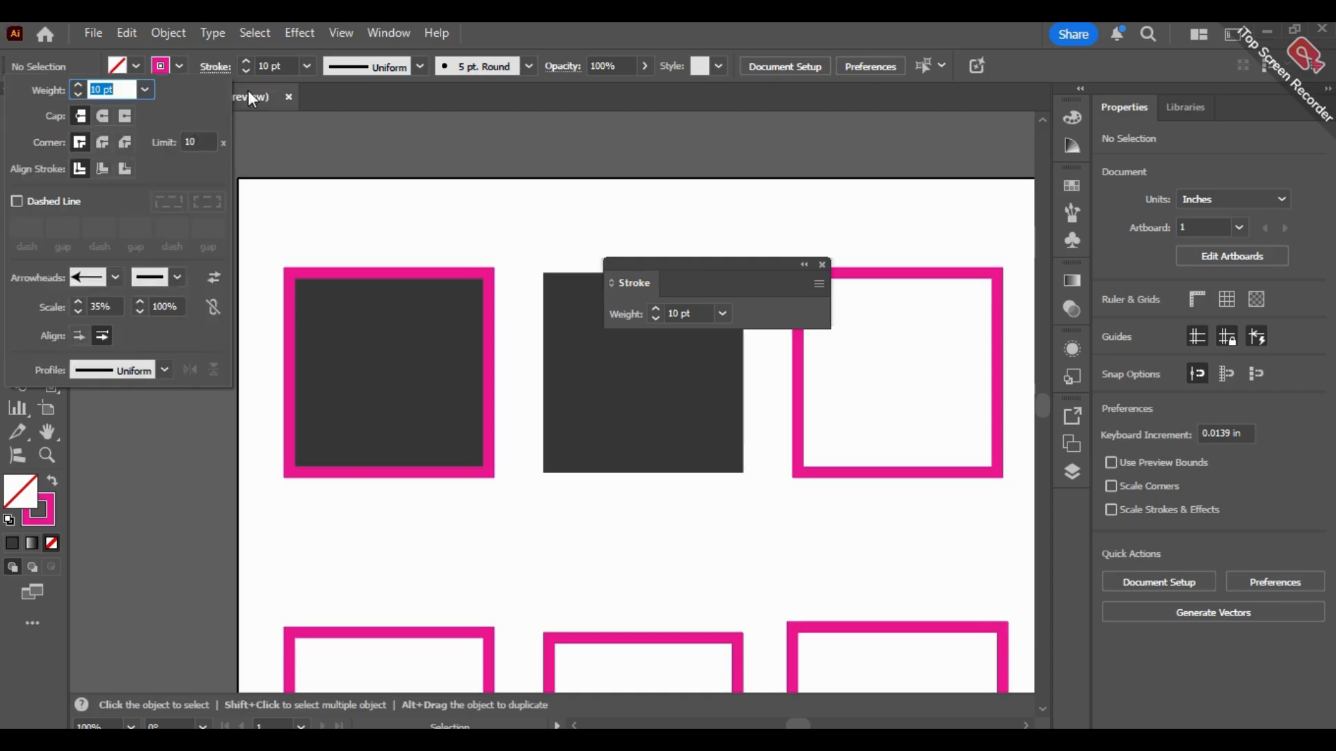
{"action": "left_click", "coordinate": [819, 285]}
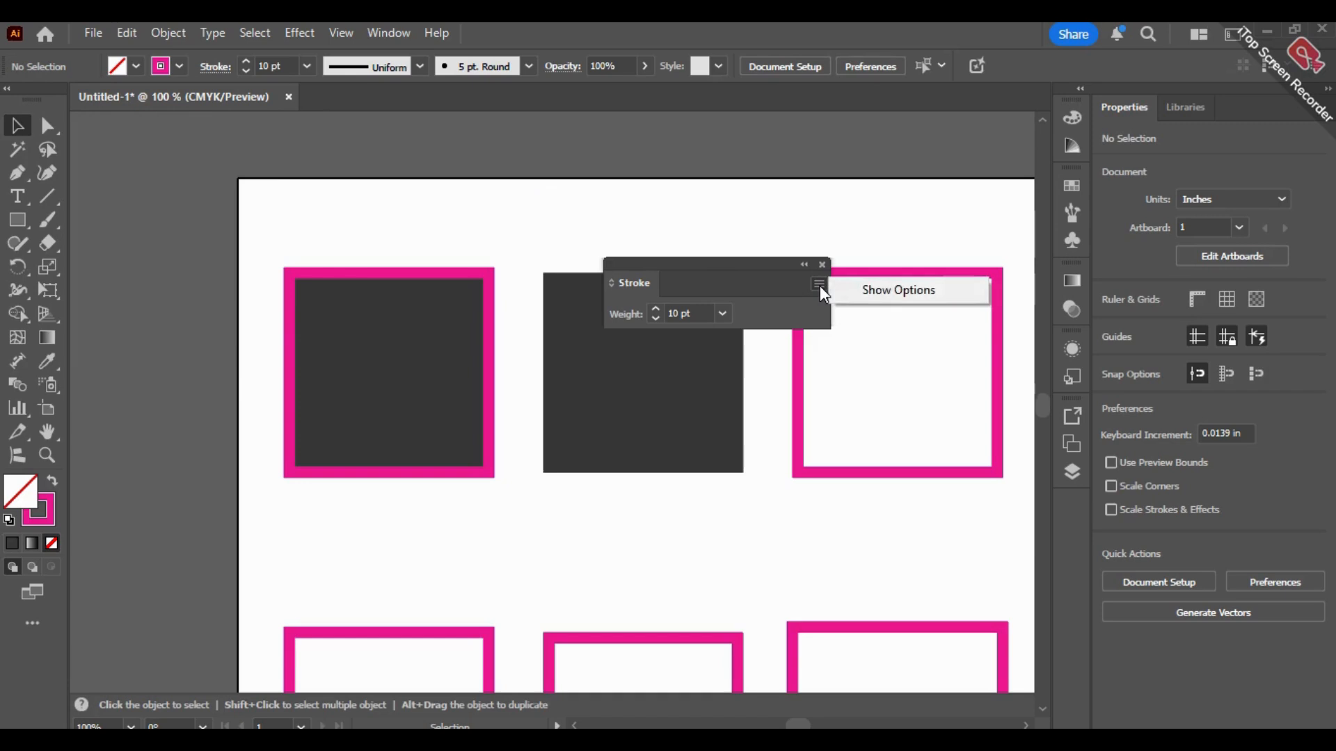
{"action": "left_click", "coordinate": [876, 298]}
{"action": "mouse_move", "coordinate": [722, 292]}
{"action": "left_mouse_down"}
{"action": "mouse_move", "coordinate": [893, 169]}
{"action": "mouse_move", "coordinate": [903, 183]}
{"action": "left_mouse_up"}
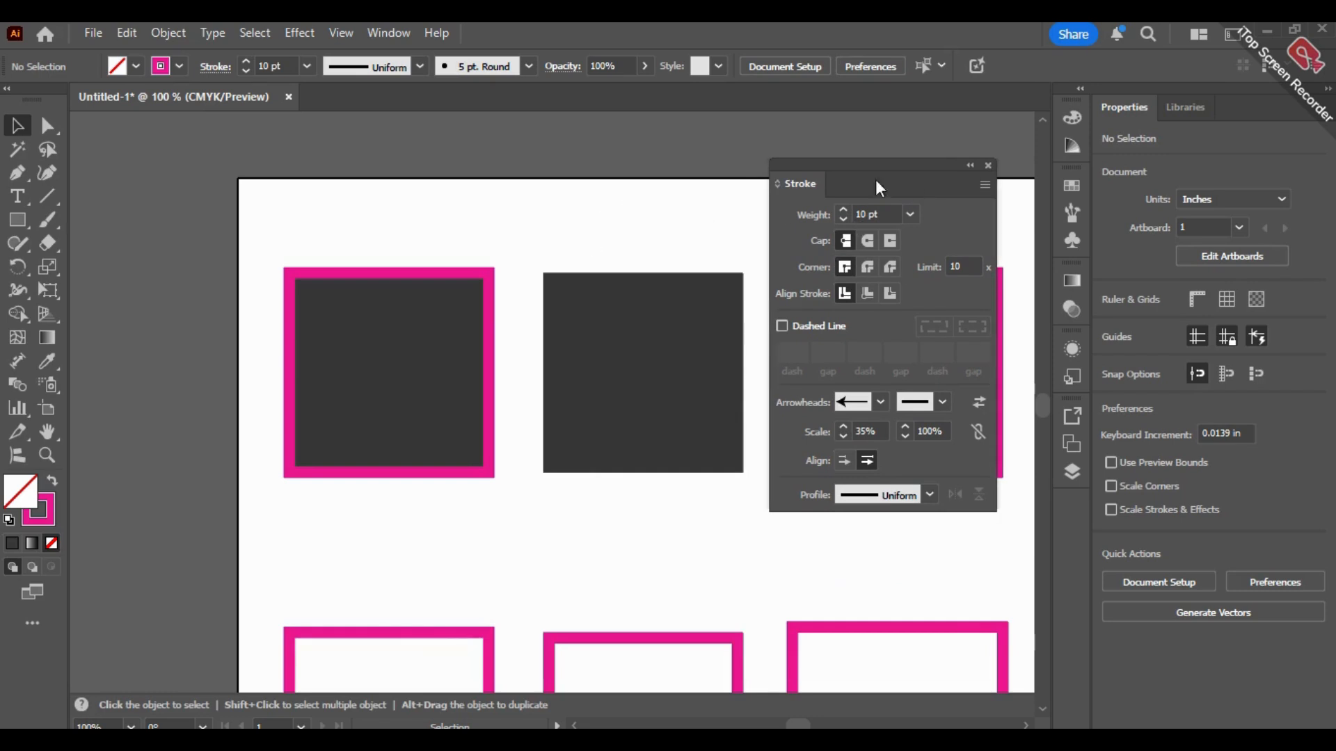
{"action": "left_click_drag", "start_coordinate": [880, 185], "coordinate": [891, 210]}
{"action": "key", "text": "space"}
{"action": "left_click_drag", "start_coordinate": [572, 210], "coordinate": [428, 201]}
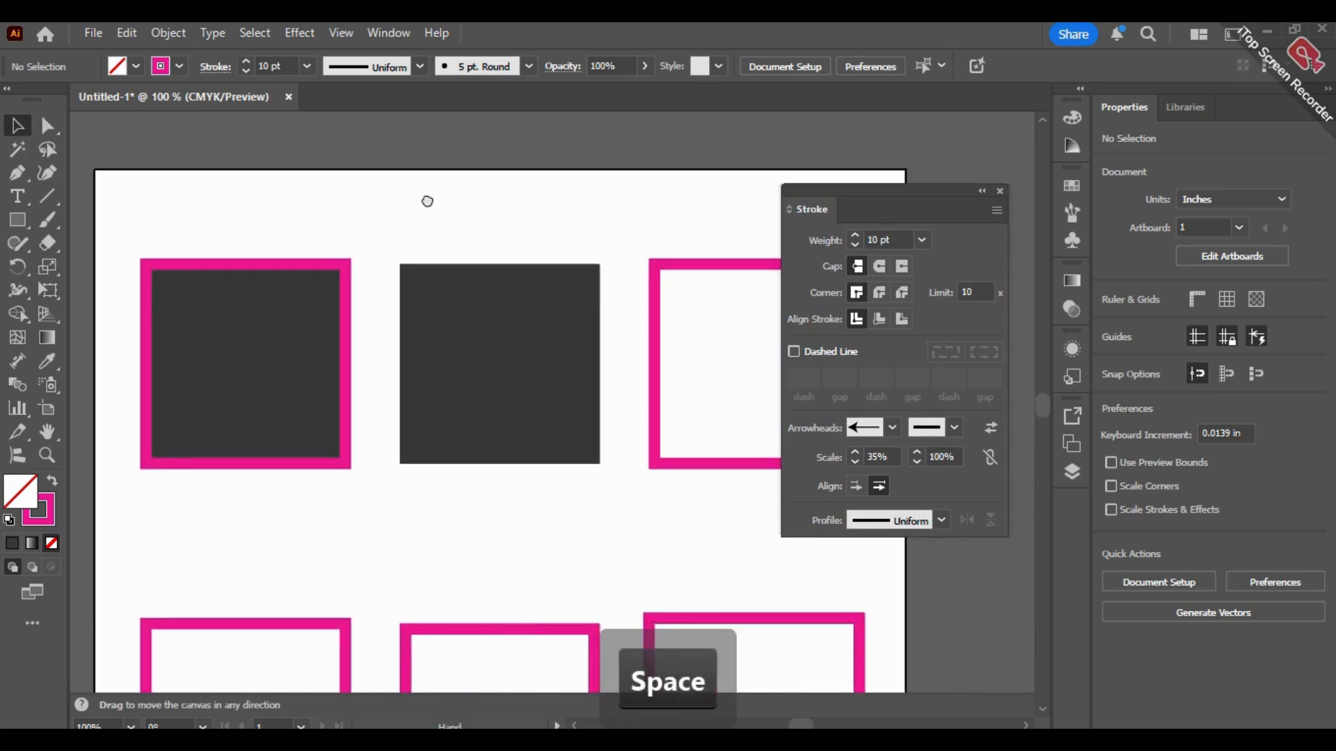
Step: Try heavier and lighter stroke weights on the dark-filled square with the pink outline, returning to 8 pt
{"action": "left_click", "coordinate": [254, 352]}
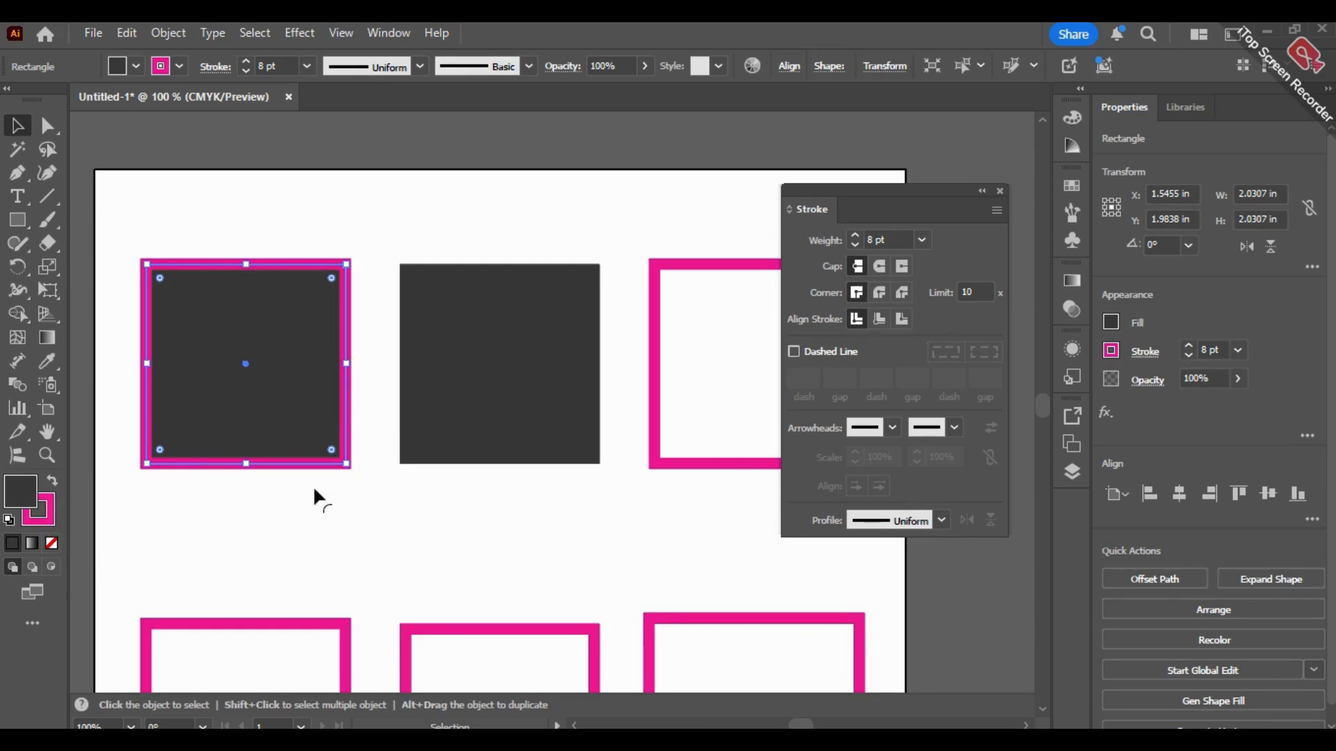
{"action": "left_click", "coordinate": [325, 530]}
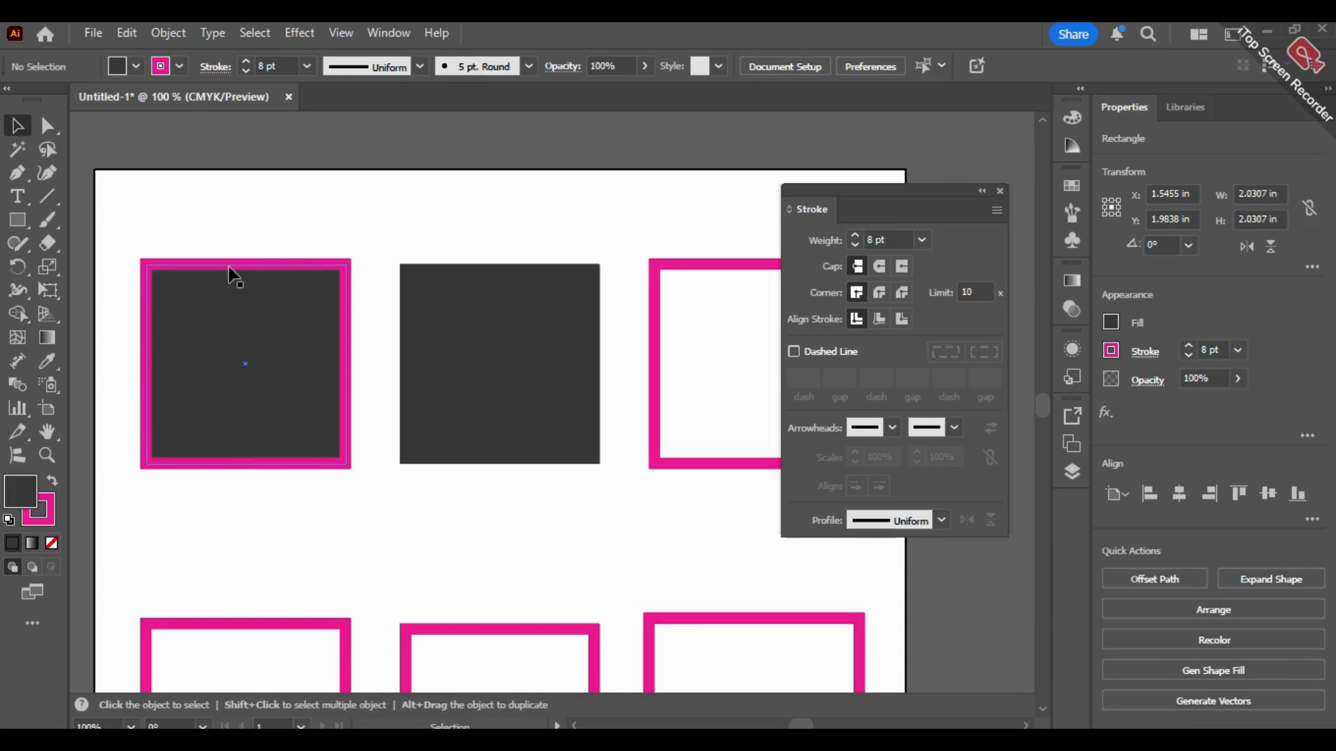
{"action": "left_click", "coordinate": [290, 335]}
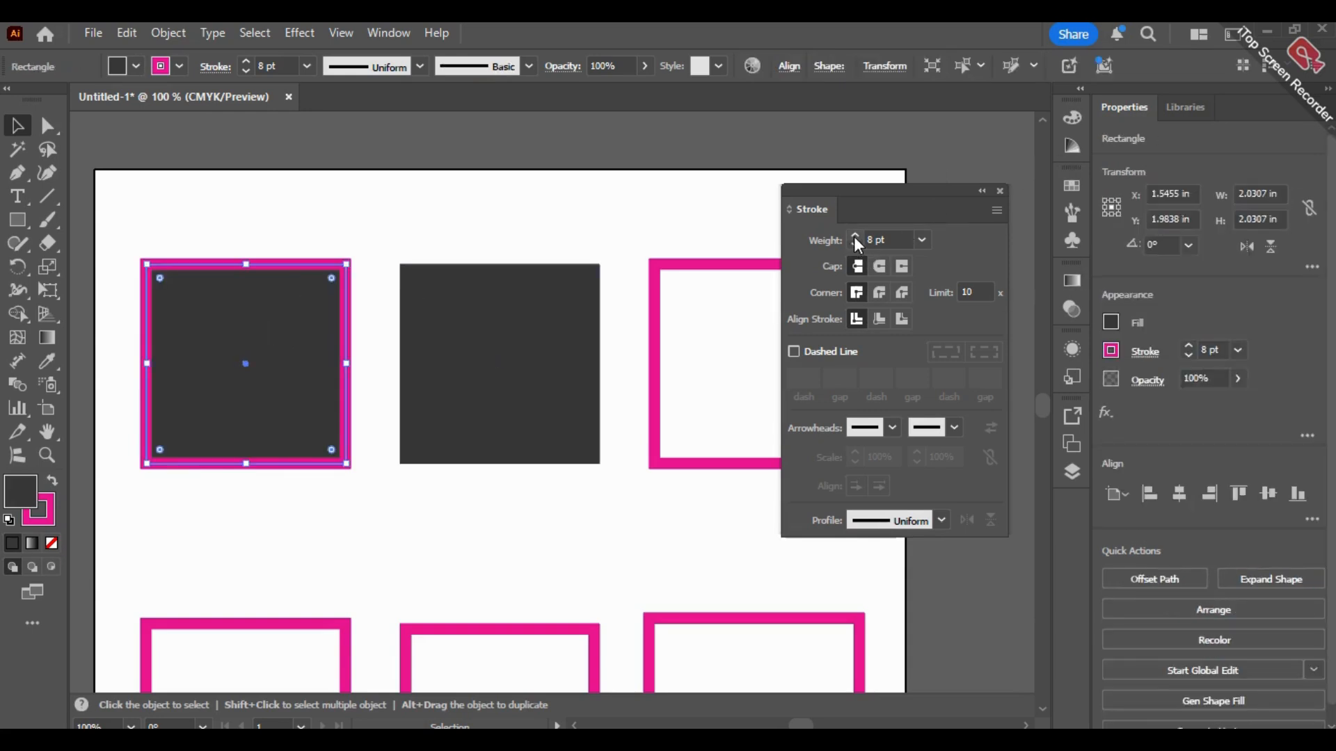
{"action": "left_click", "coordinate": [854, 236]}
{"action": "left_click", "coordinate": [854, 236]}
{"action": "left_click", "coordinate": [854, 235]}
{"action": "left_click", "coordinate": [854, 236]}
{"action": "left_click", "coordinate": [854, 236]}
{"action": "left_click", "coordinate": [860, 244]}
{"action": "left_click", "coordinate": [860, 244]}
{"action": "left_click", "coordinate": [860, 245]}
{"action": "left_click", "coordinate": [859, 244]}
{"action": "left_click", "coordinate": [859, 244]}
Step: Check the fill and stroke colours of the dark square without an outline, and undo a trial move of it
{"action": "left_click", "coordinate": [477, 330]}
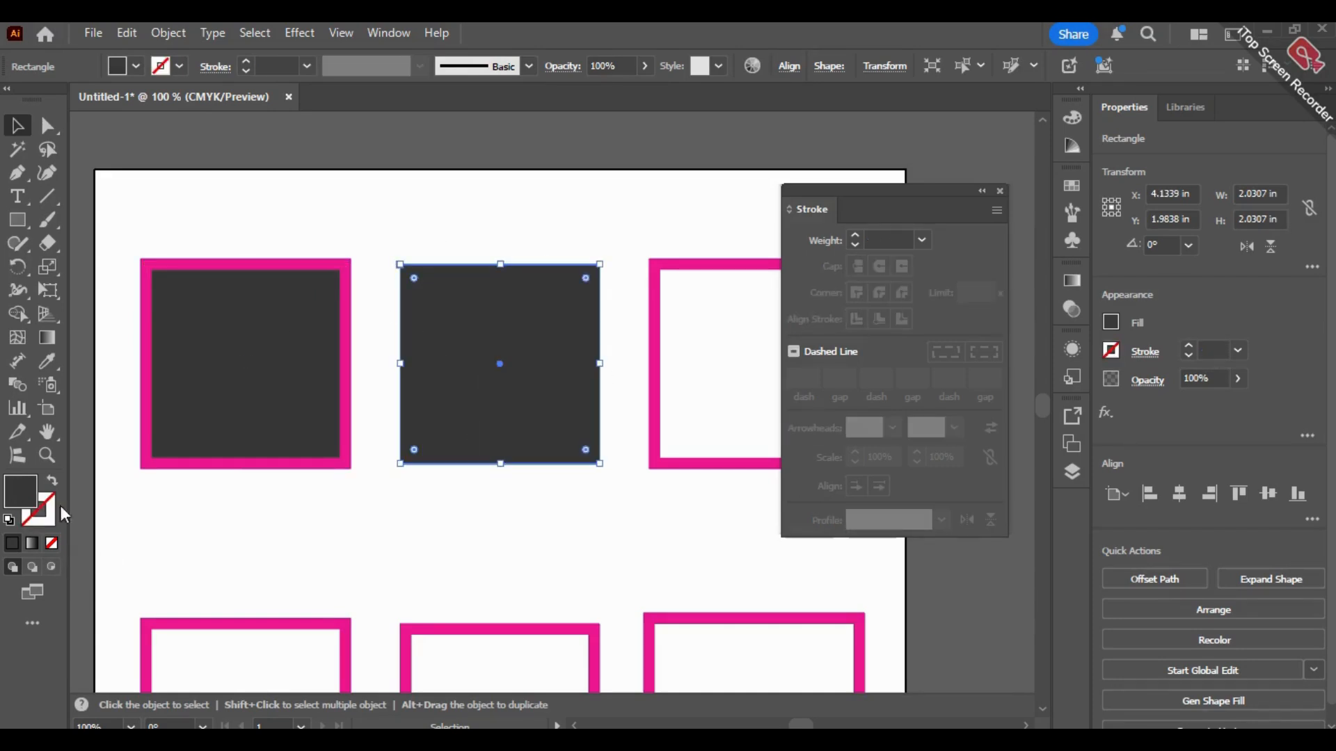
{"action": "left_click", "coordinate": [50, 525]}
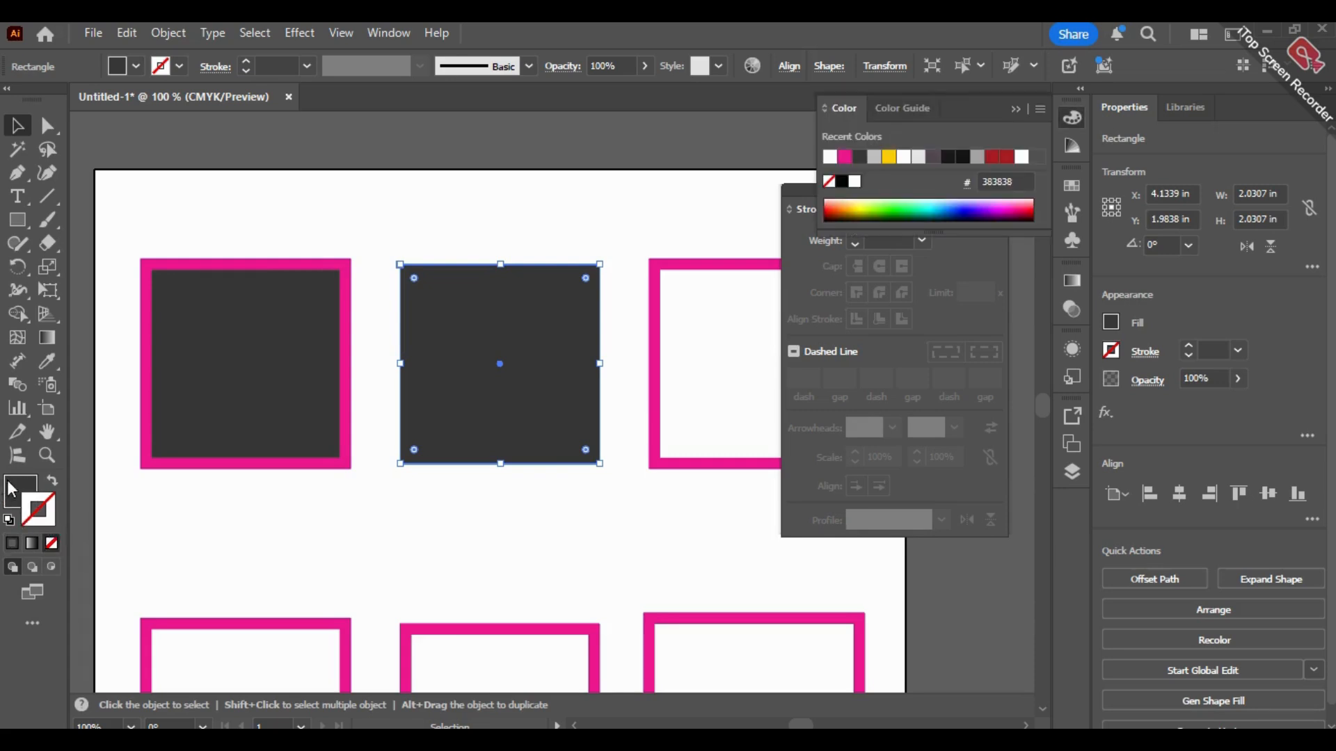
{"action": "left_click_drag", "start_coordinate": [495, 435], "coordinate": [522, 397]}
{"action": "key", "text": "ctrl+z"}
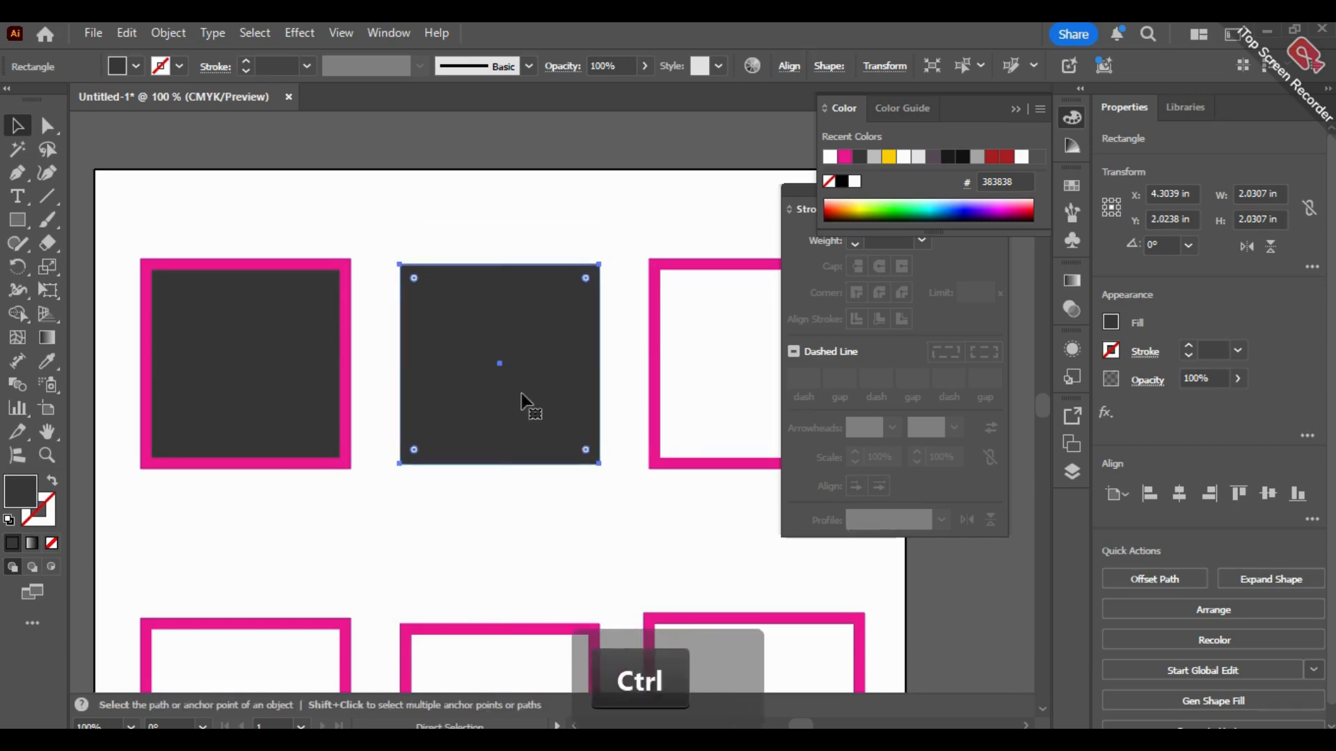
Step: Remove the pink stroke from the unfilled square in the top row and deselect it
{"action": "key", "text": "space"}
{"action": "left_click_drag", "start_coordinate": [635, 515], "coordinate": [375, 540]}
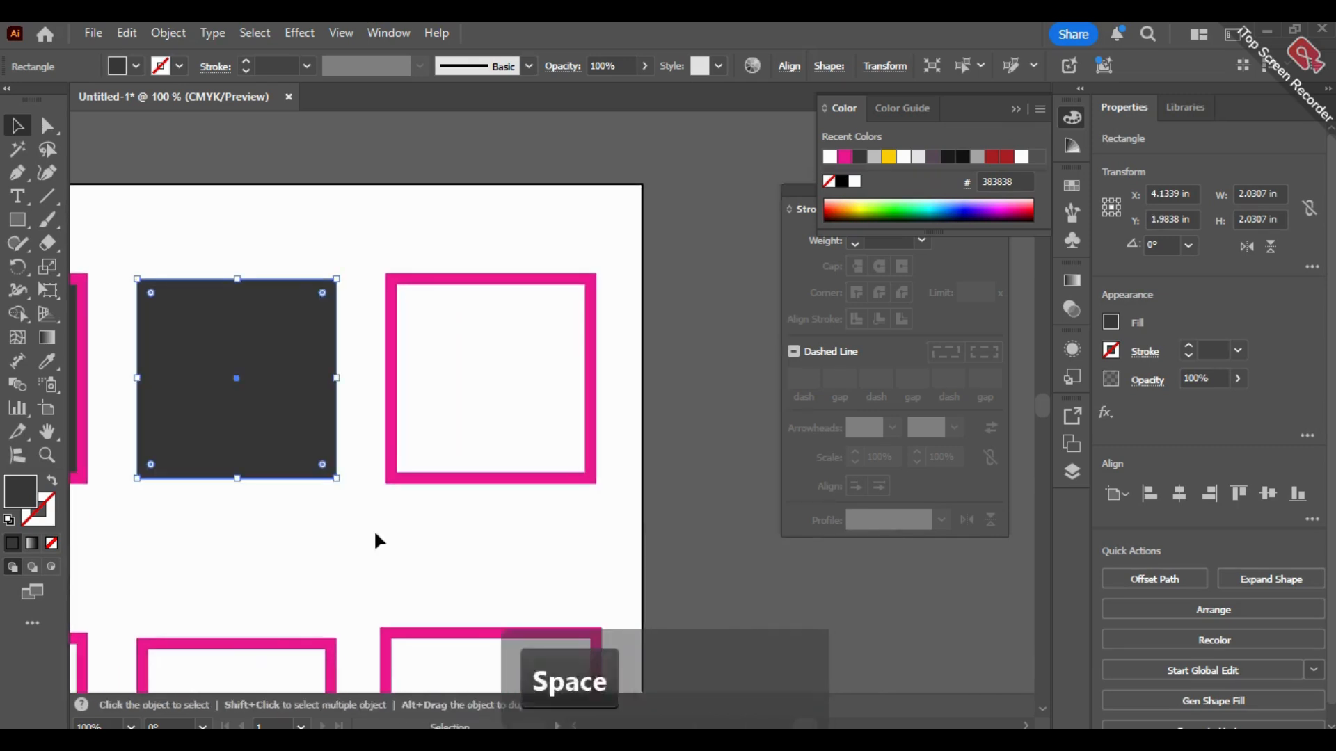
{"action": "left_click", "coordinate": [487, 361]}
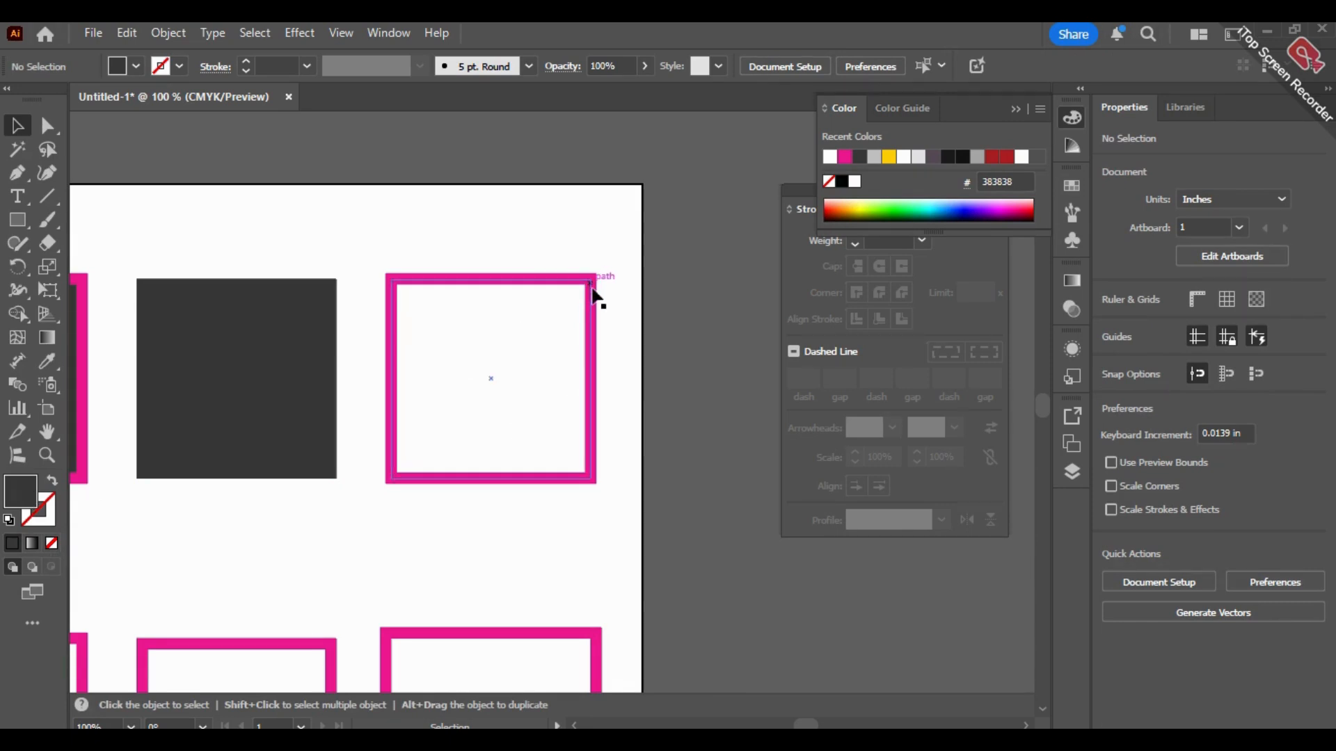
{"action": "left_click", "coordinate": [595, 315]}
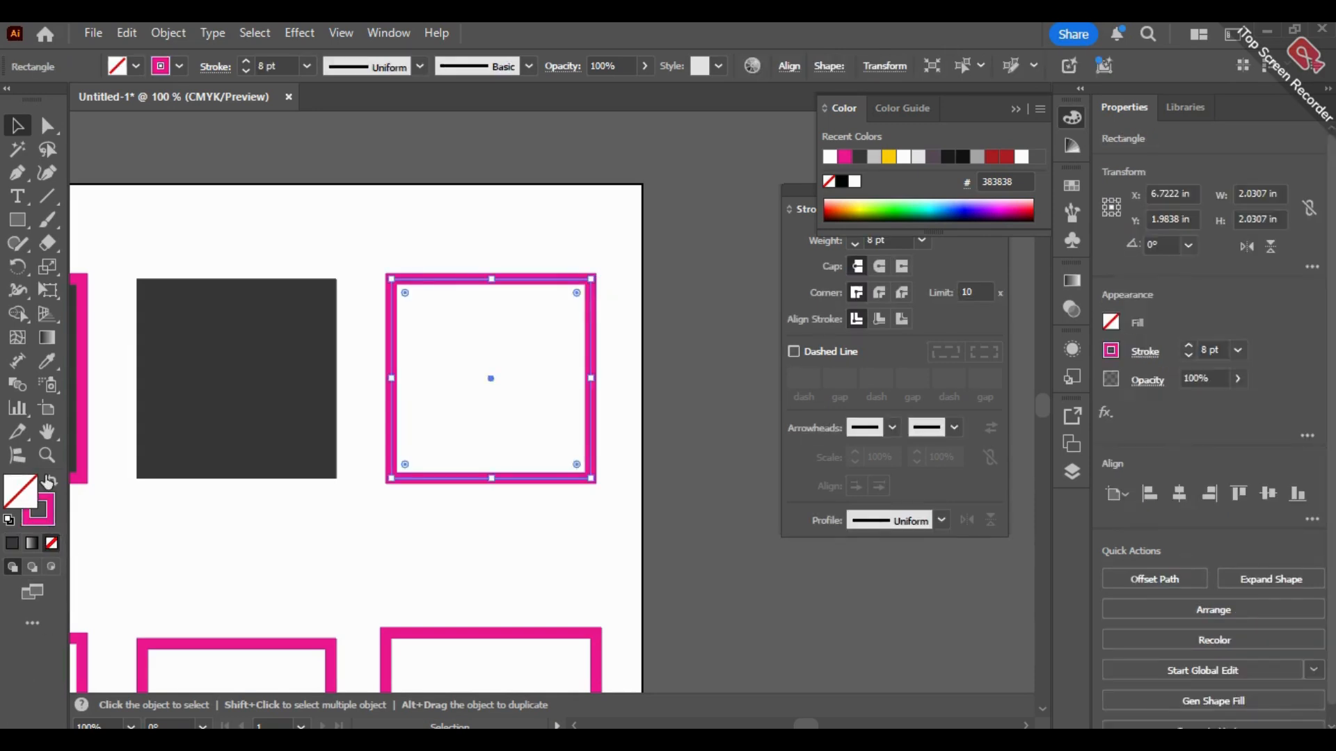
{"action": "left_click", "coordinate": [60, 544]}
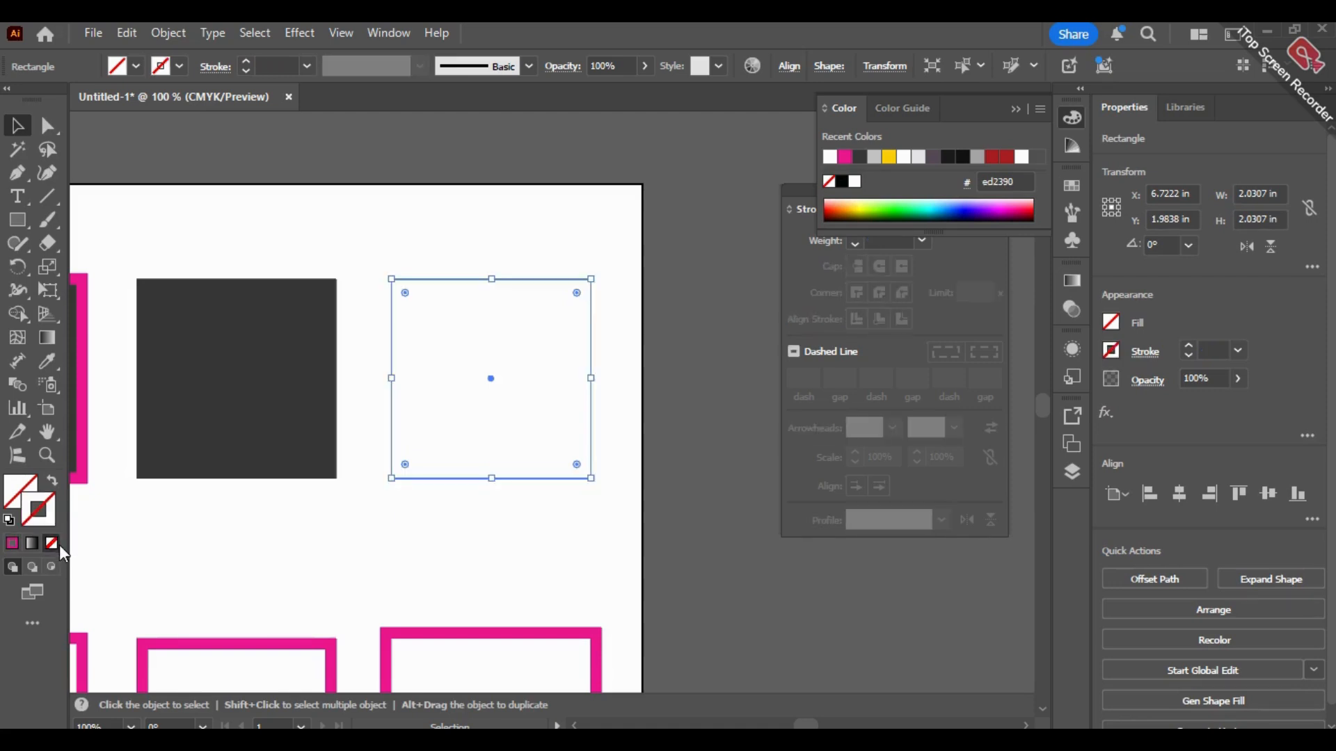
{"action": "left_click", "coordinate": [682, 441]}
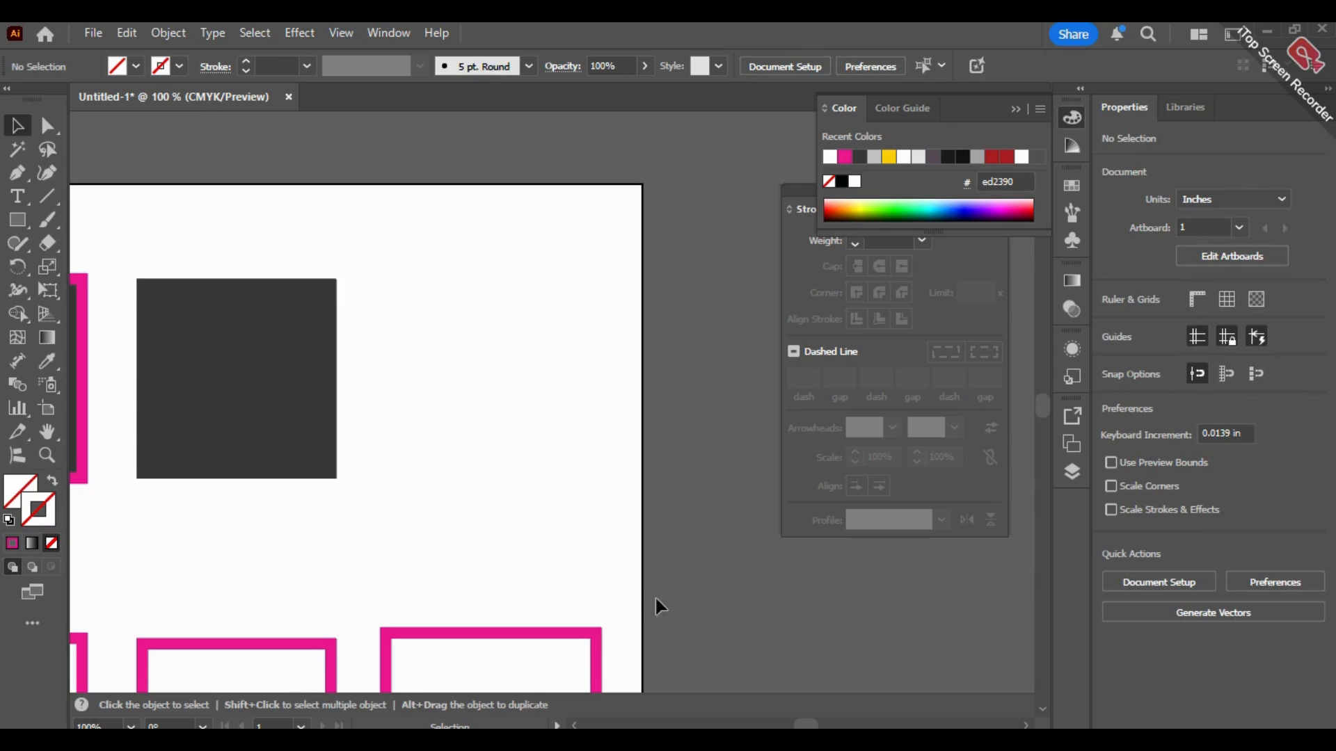
Step: Reselect the square without fill or stroke to locate it, and undo the stroke removal
{"action": "left_click_drag", "start_coordinate": [642, 554], "coordinate": [402, 272]}
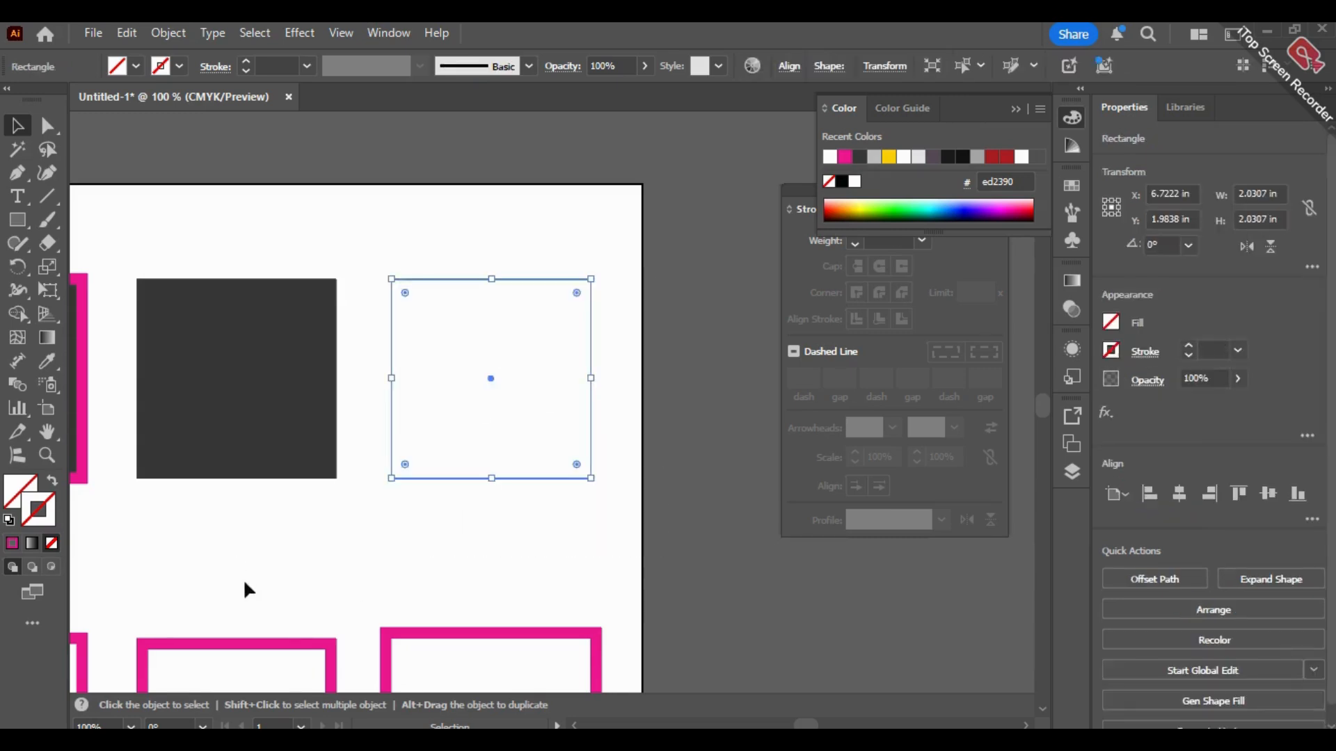
{"action": "left_click", "coordinate": [168, 532]}
{"action": "key", "text": "a"}
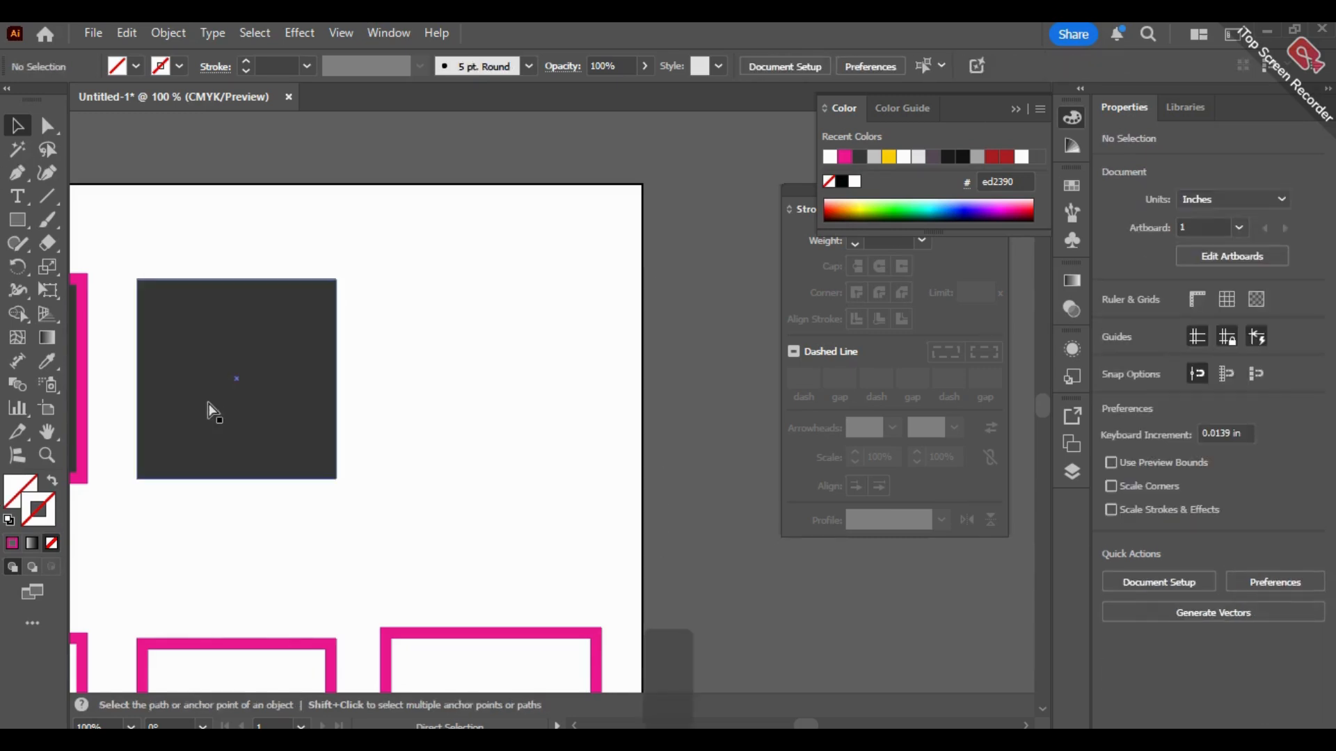
{"action": "key", "text": "ctrl+z"}
{"action": "key", "text": "ctrl+z"}
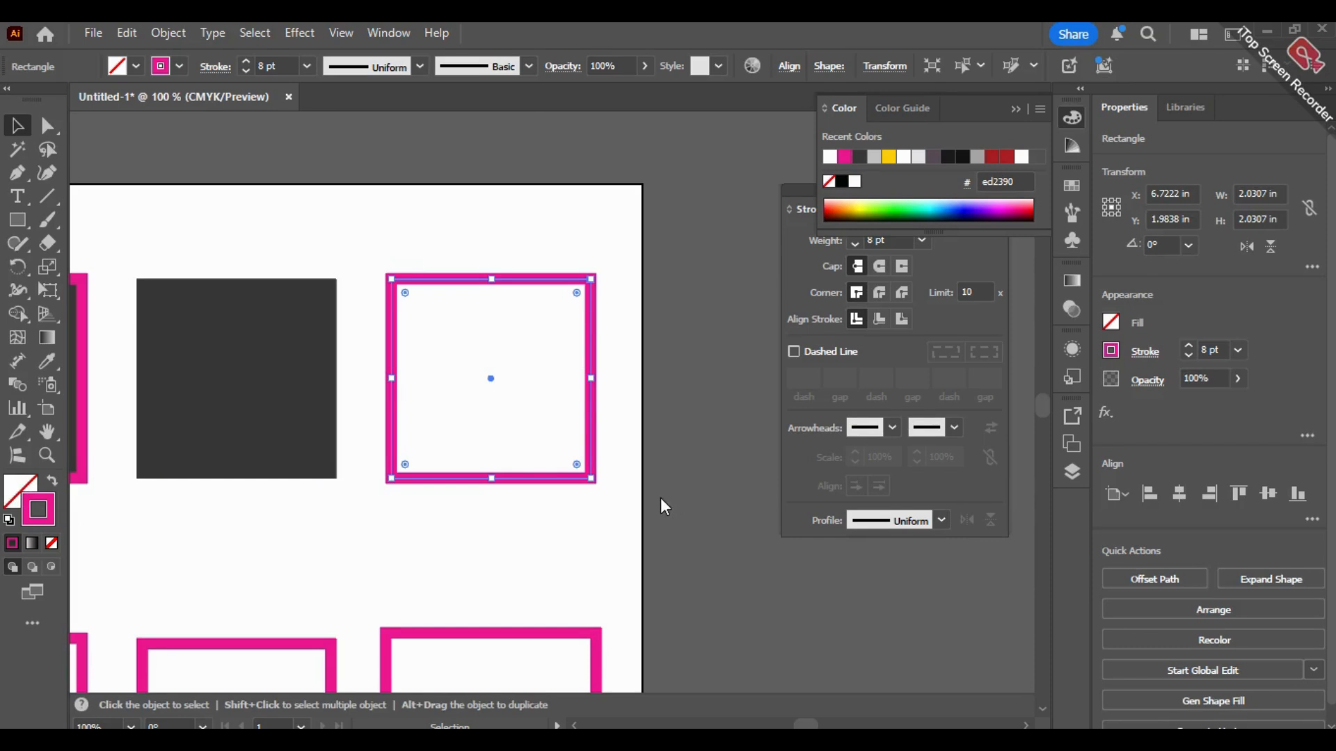
Step: Select each of the three middle-row squares in turn and compare their Align Stroke settings
{"action": "key", "text": "space"}
{"action": "left_click_drag", "start_coordinate": [604, 554], "coordinate": [776, 330]}
{"action": "left_click_drag", "start_coordinate": [170, 352], "coordinate": [185, 289]}
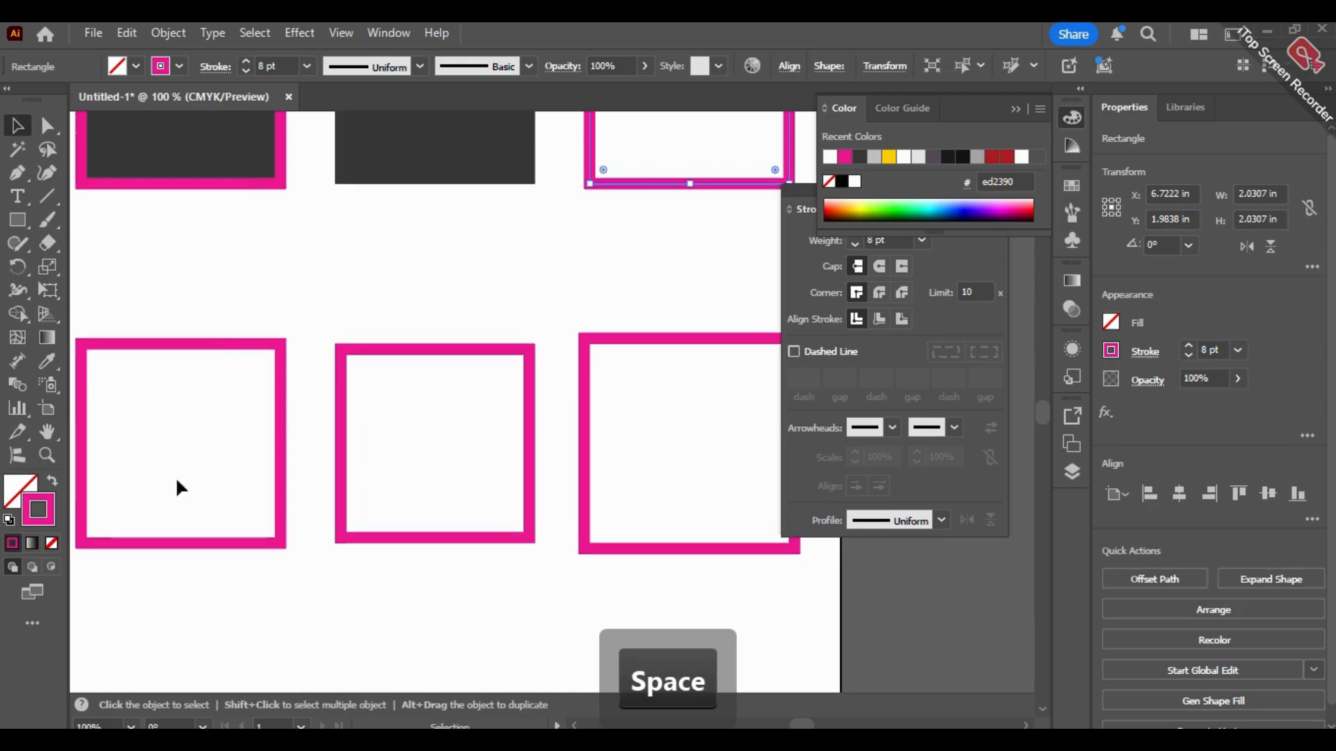
{"action": "left_click", "coordinate": [285, 363]}
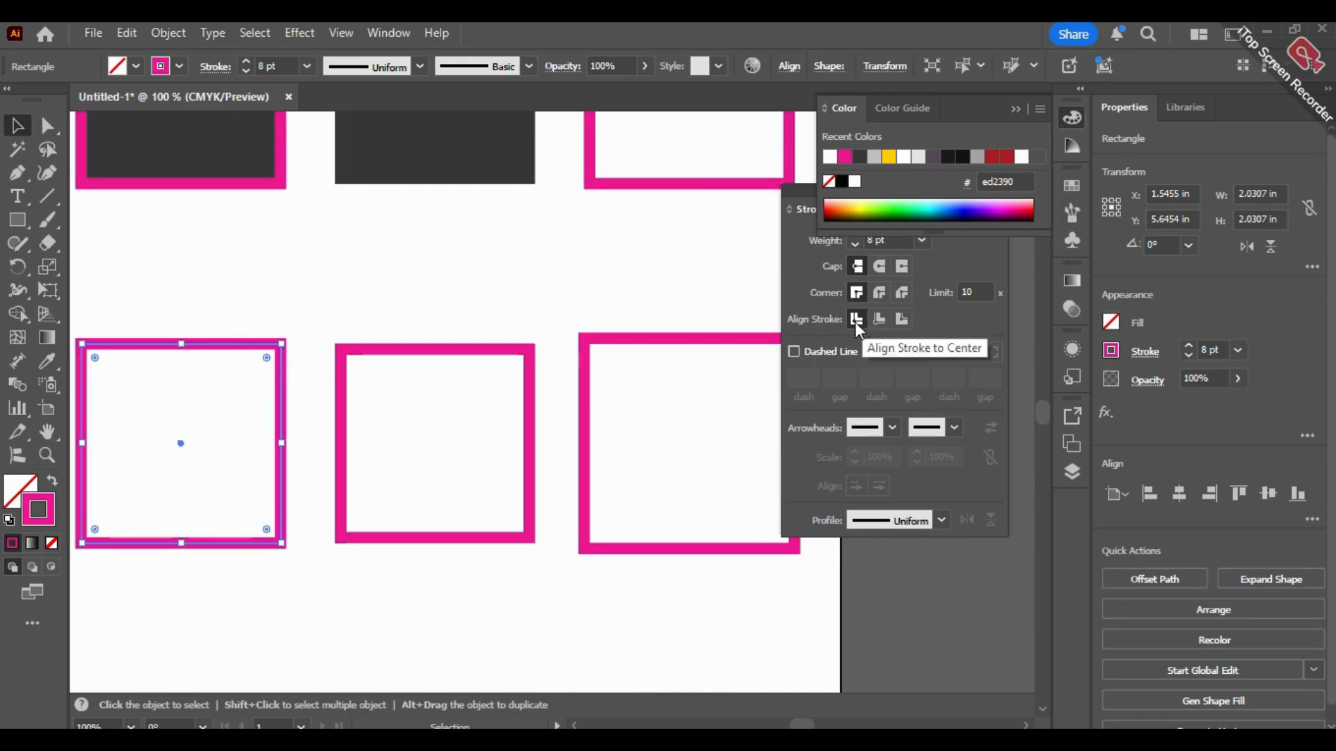
{"action": "left_click", "coordinate": [519, 349]}
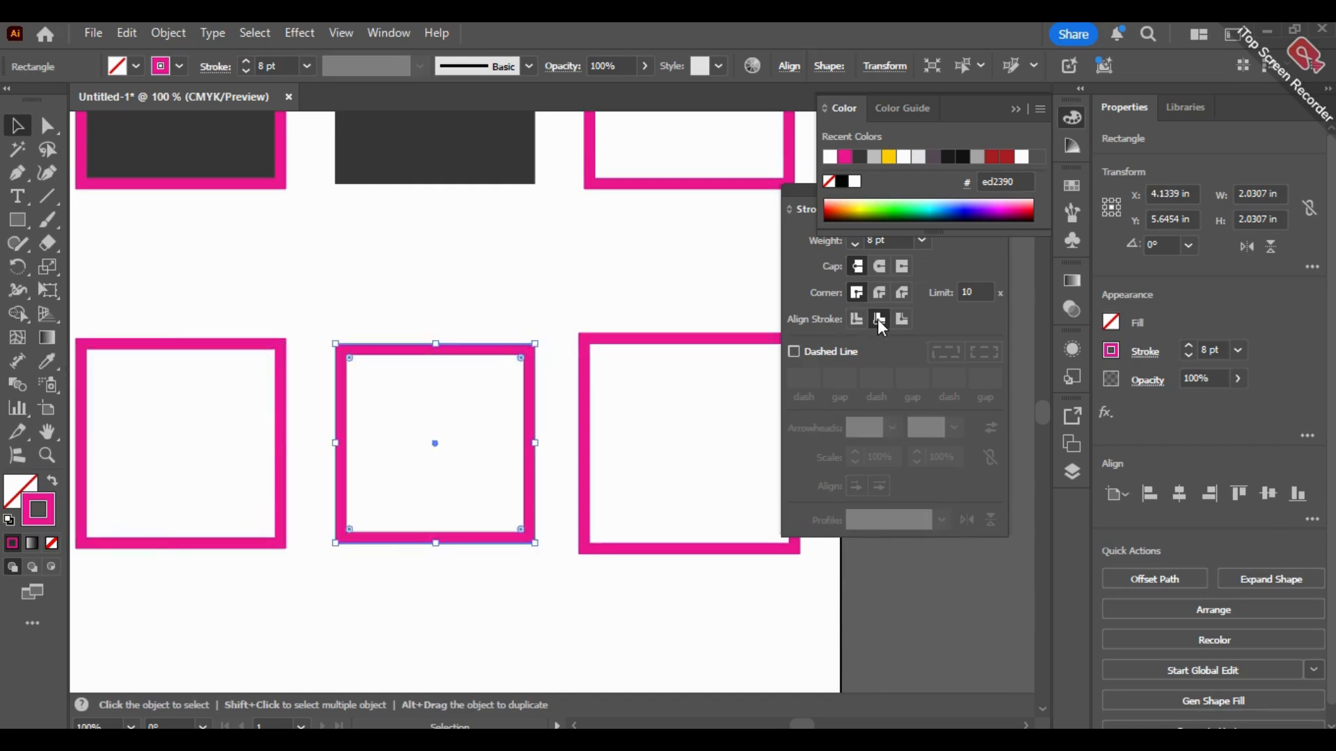
{"action": "left_click", "coordinate": [651, 348]}
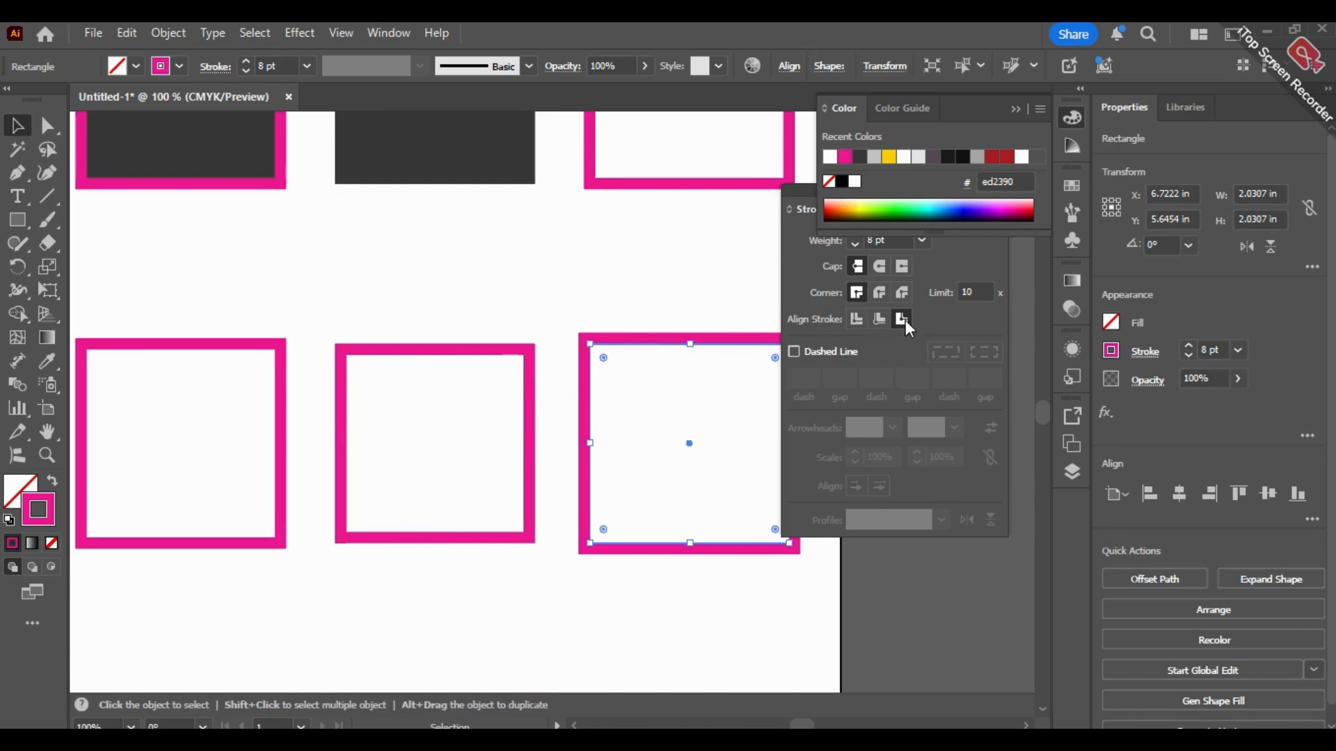
Step: Examine up close where the stroke sits relative to the path on the first and second middle-row squares
{"action": "left_click", "coordinate": [295, 301]}
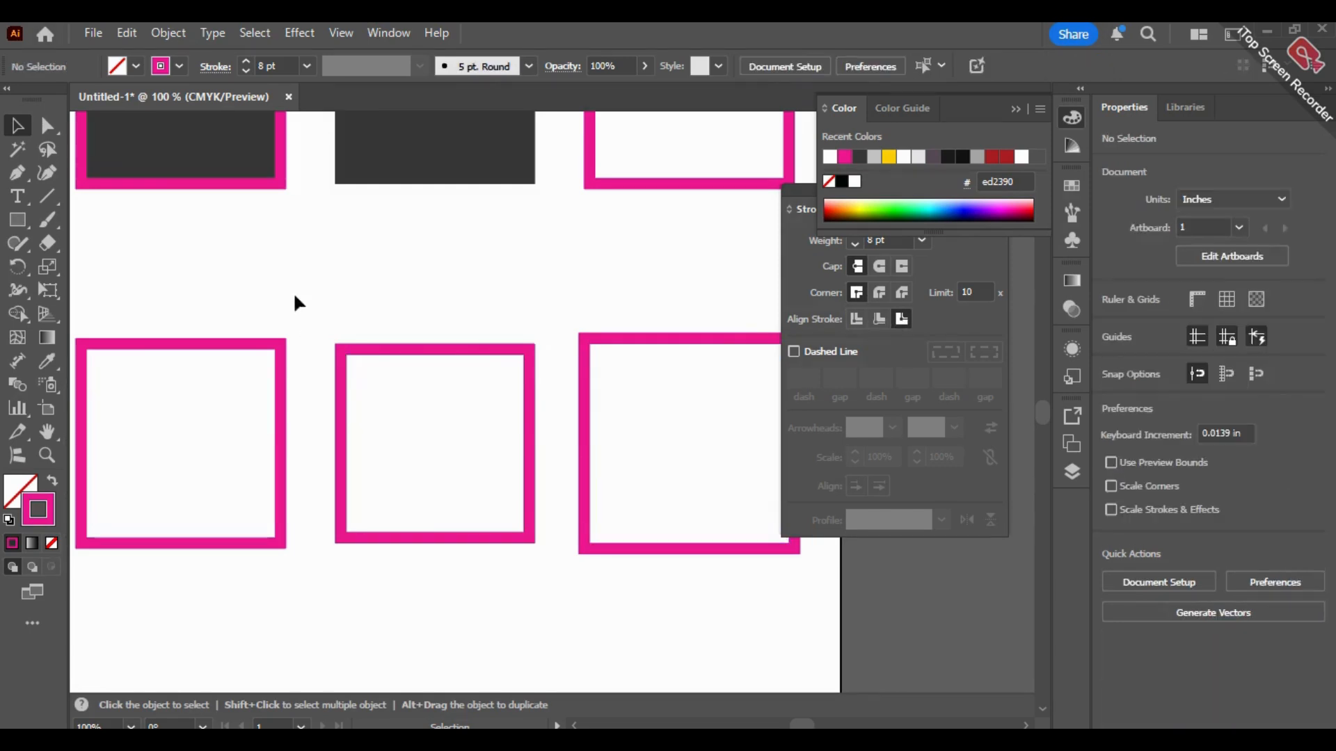
{"action": "left_click", "coordinate": [280, 353]}
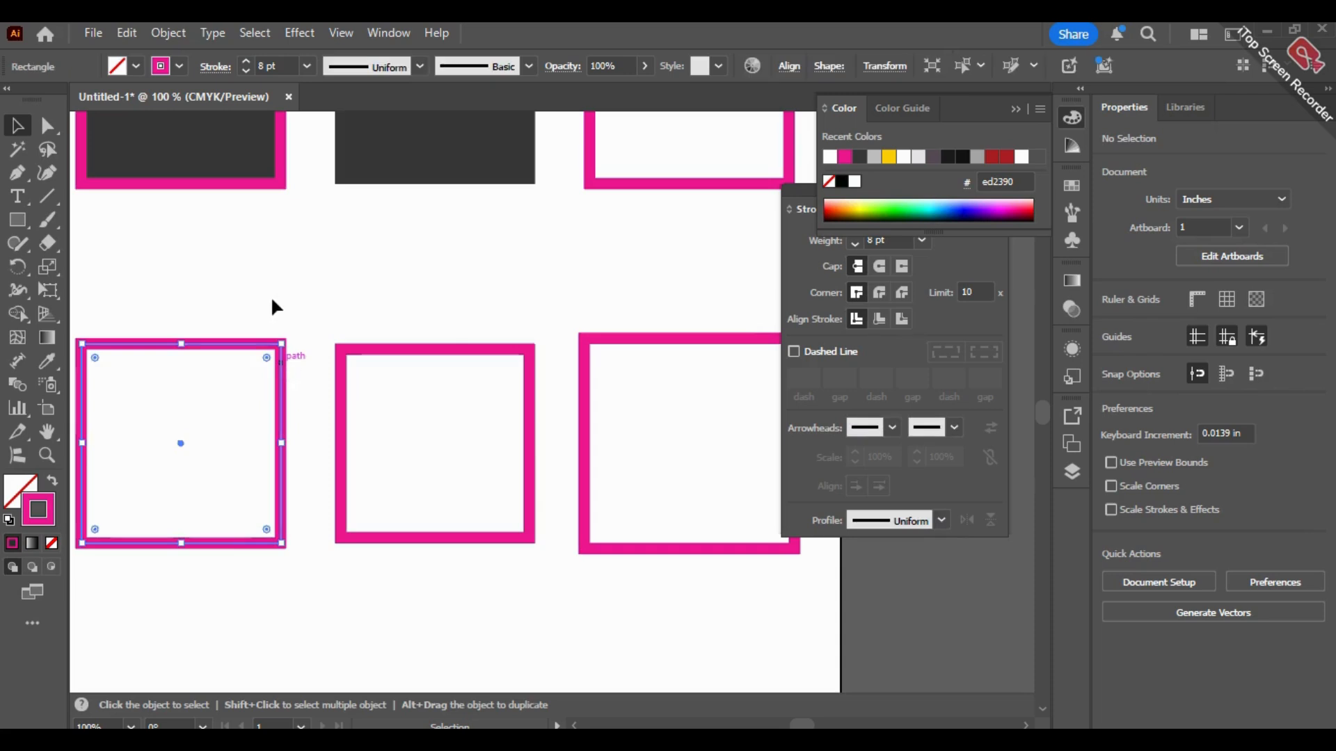
{"action": "key", "text": "space"}
{"action": "left_click_drag", "start_coordinate": [209, 308], "coordinate": [275, 288]}
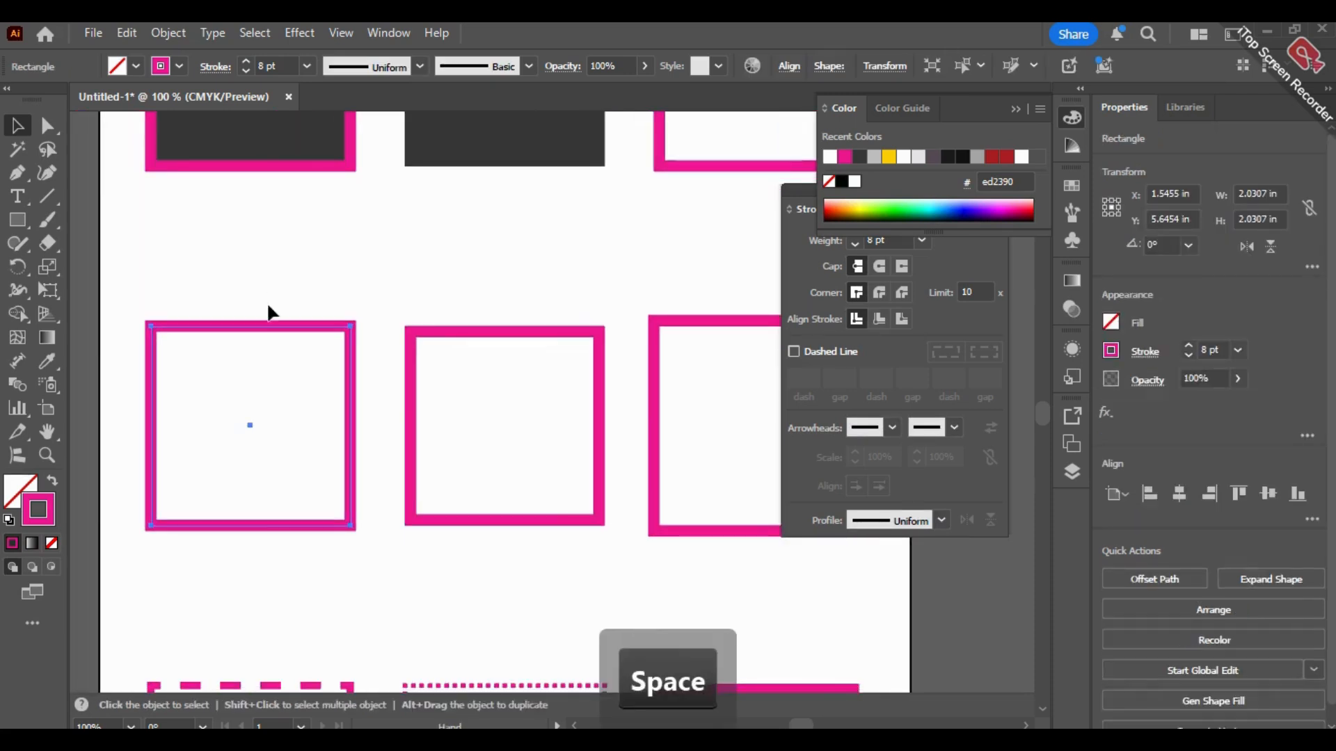
{"action": "scroll", "coordinate": [263, 341], "scroll_direction": "up", "scroll_amount": 3}
{"action": "left_click_drag", "start_coordinate": [260, 236], "coordinate": [416, 173]}
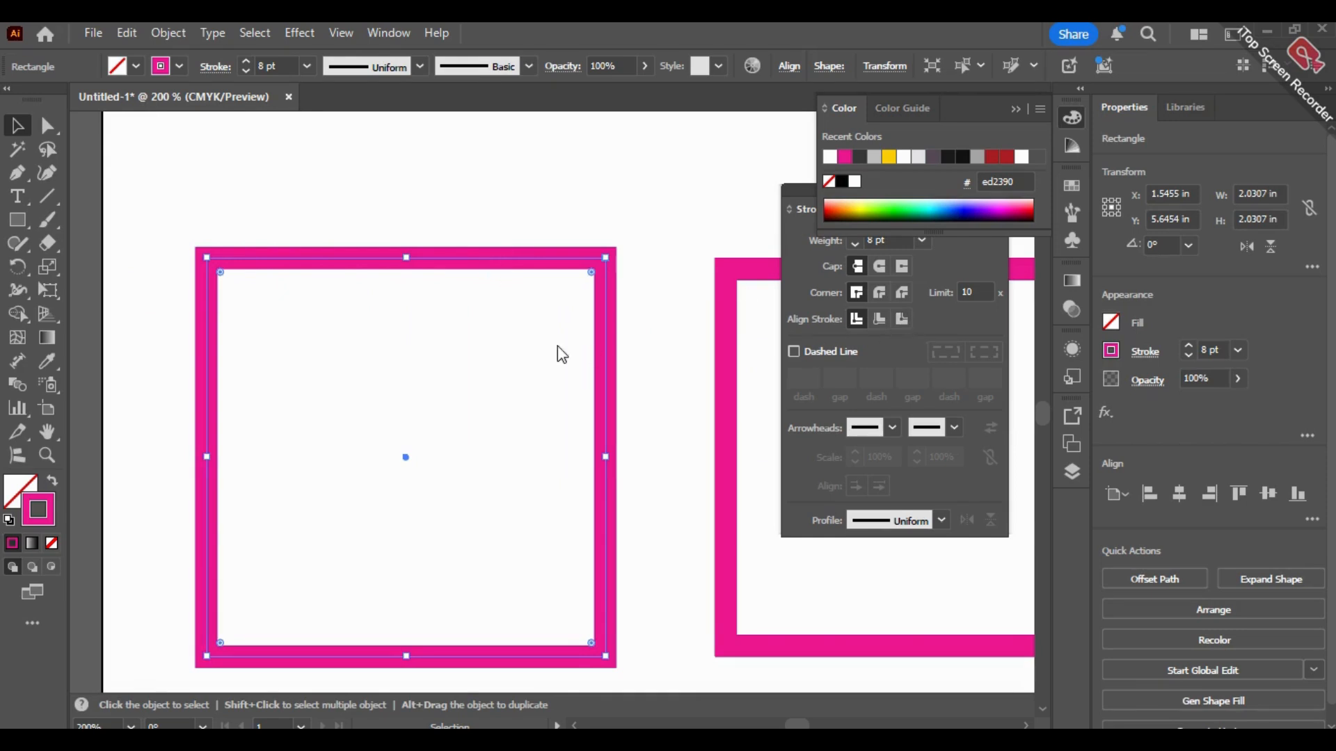
{"action": "key", "text": "space"}
{"action": "left_click_drag", "start_coordinate": [656, 203], "coordinate": [221, 172]}
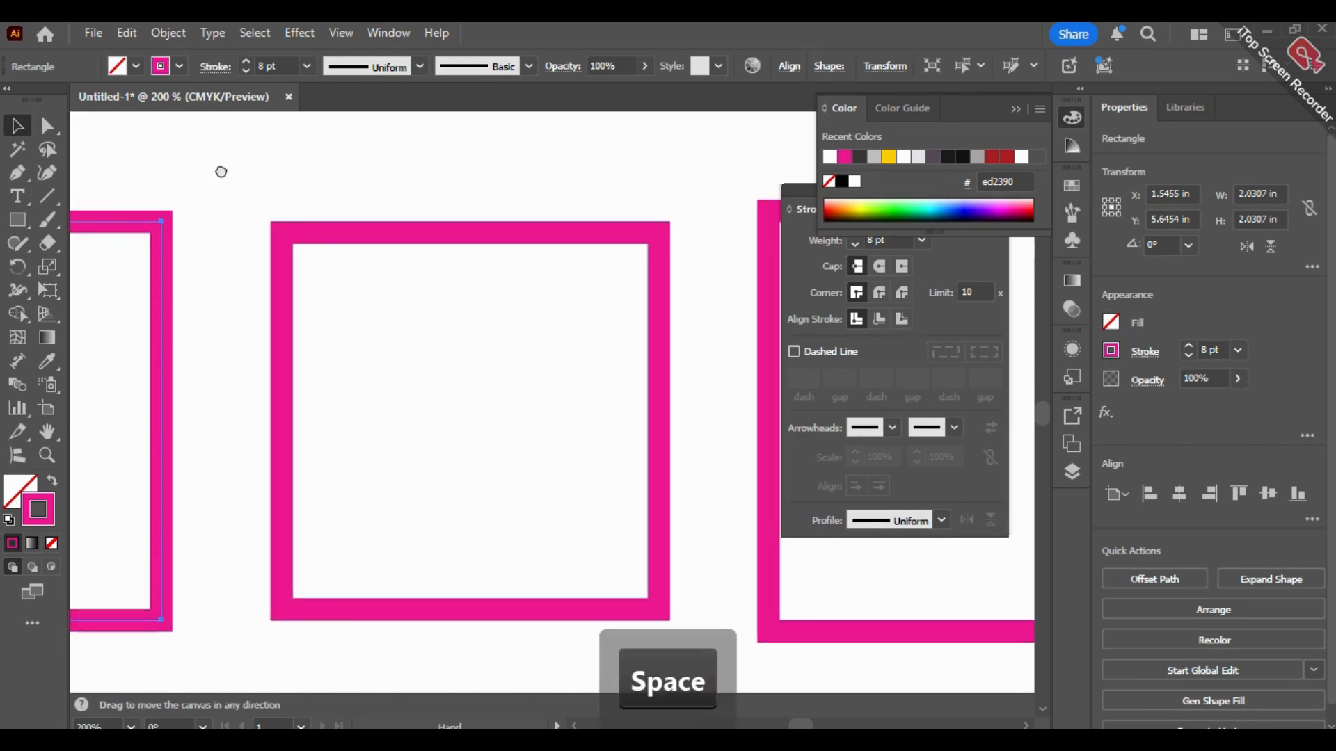
{"action": "left_click", "coordinate": [352, 246]}
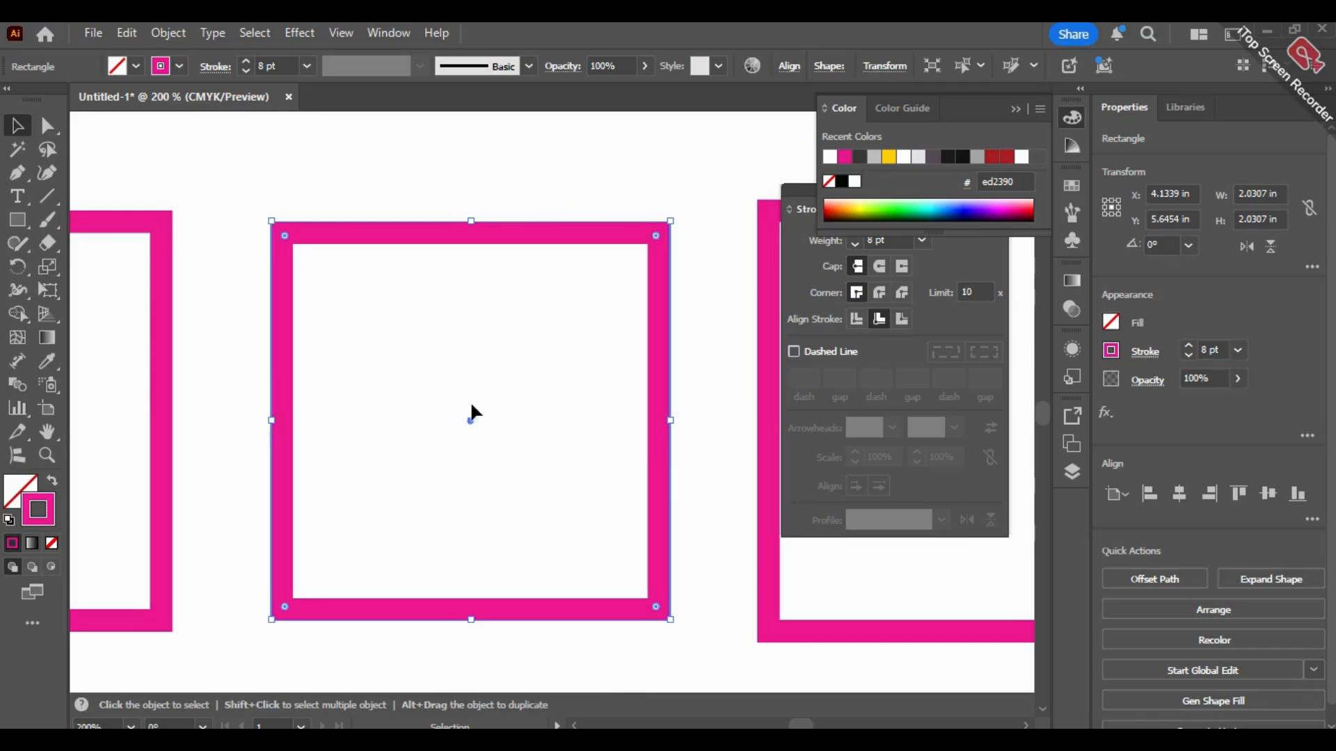
Step: Select the third middle-row square and examine up close where its stroke sits relative to the path
{"action": "key", "text": "space"}
{"action": "left_click_drag", "start_coordinate": [763, 412], "coordinate": [334, 415]}
{"action": "left_click", "coordinate": [582, 203]}
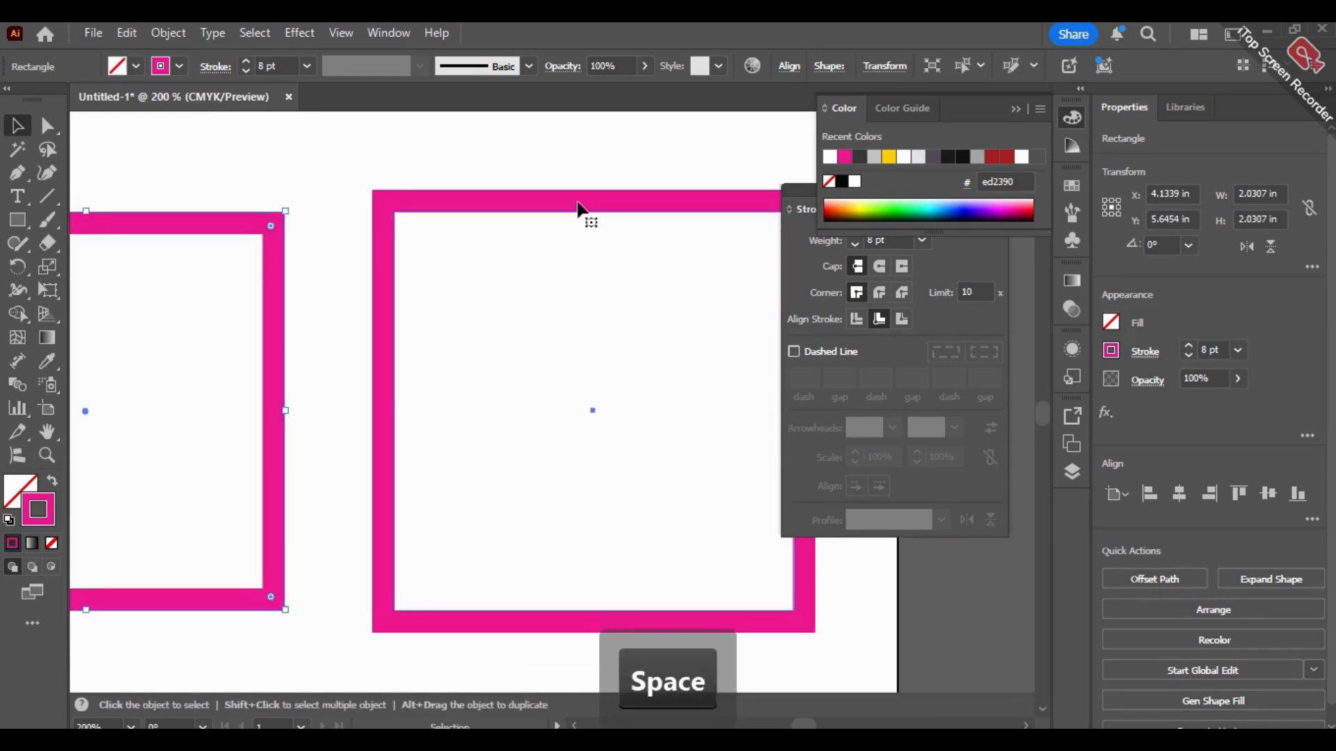
{"action": "key", "text": "space"}
{"action": "left_click_drag", "start_coordinate": [665, 412], "coordinate": [572, 408]}
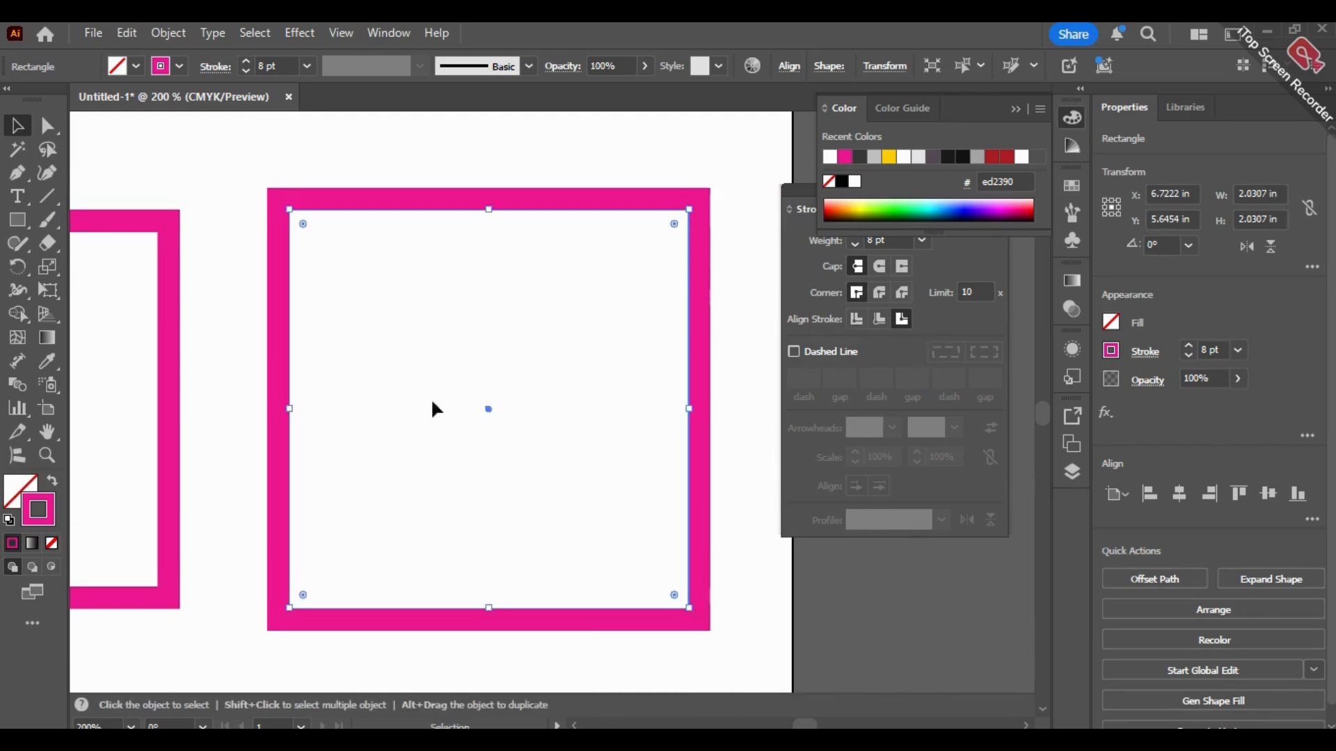
Step: Select the first dashed square in the bottom row and turn its Dashed Line option off and on again
{"action": "scroll", "coordinate": [210, 337], "scroll_direction": "down", "scroll_amount": 2}
{"action": "left_click_drag", "start_coordinate": [545, 504], "coordinate": [868, 507]}
{"action": "scroll", "coordinate": [584, 466], "scroll_direction": "down", "scroll_amount": 1}
{"action": "left_click_drag", "start_coordinate": [553, 528], "coordinate": [536, 486]}
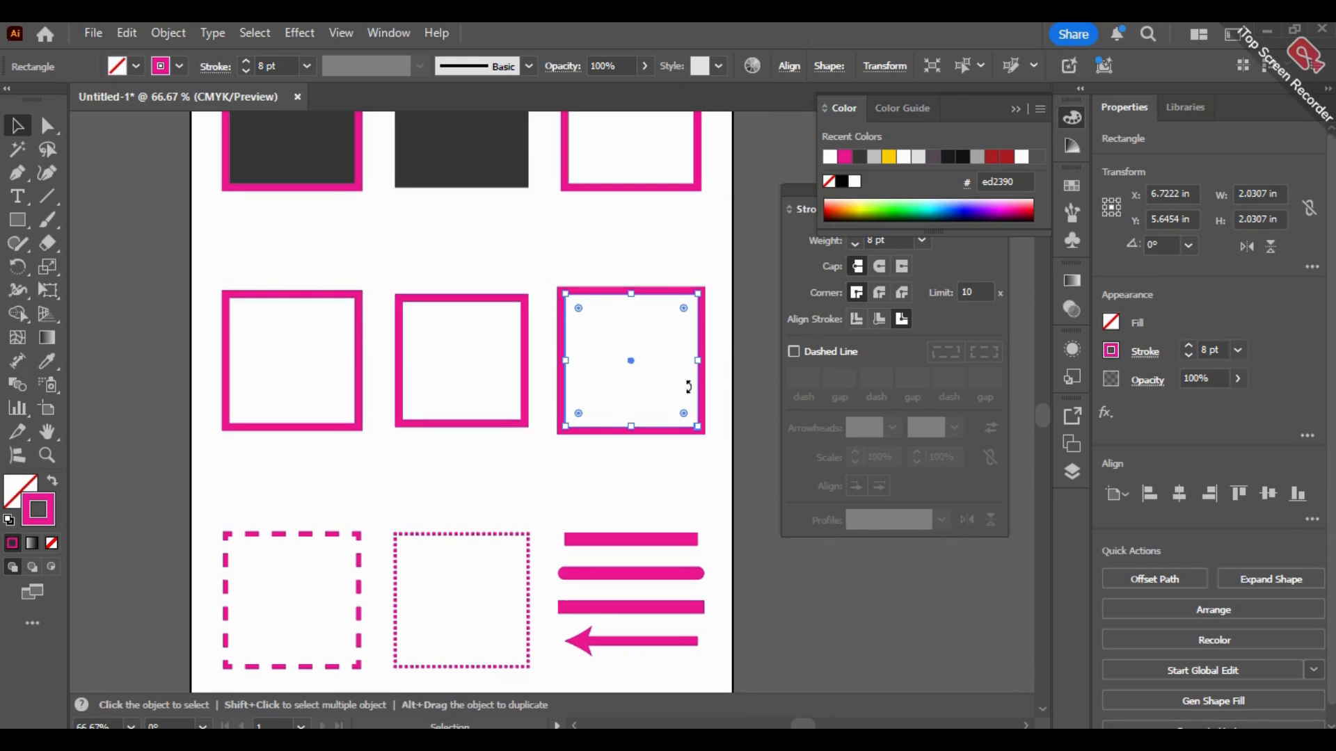
{"action": "left_click_drag", "start_coordinate": [415, 498], "coordinate": [492, 322]}
{"action": "scroll", "coordinate": [239, 438], "scroll_direction": "up", "scroll_amount": 2}
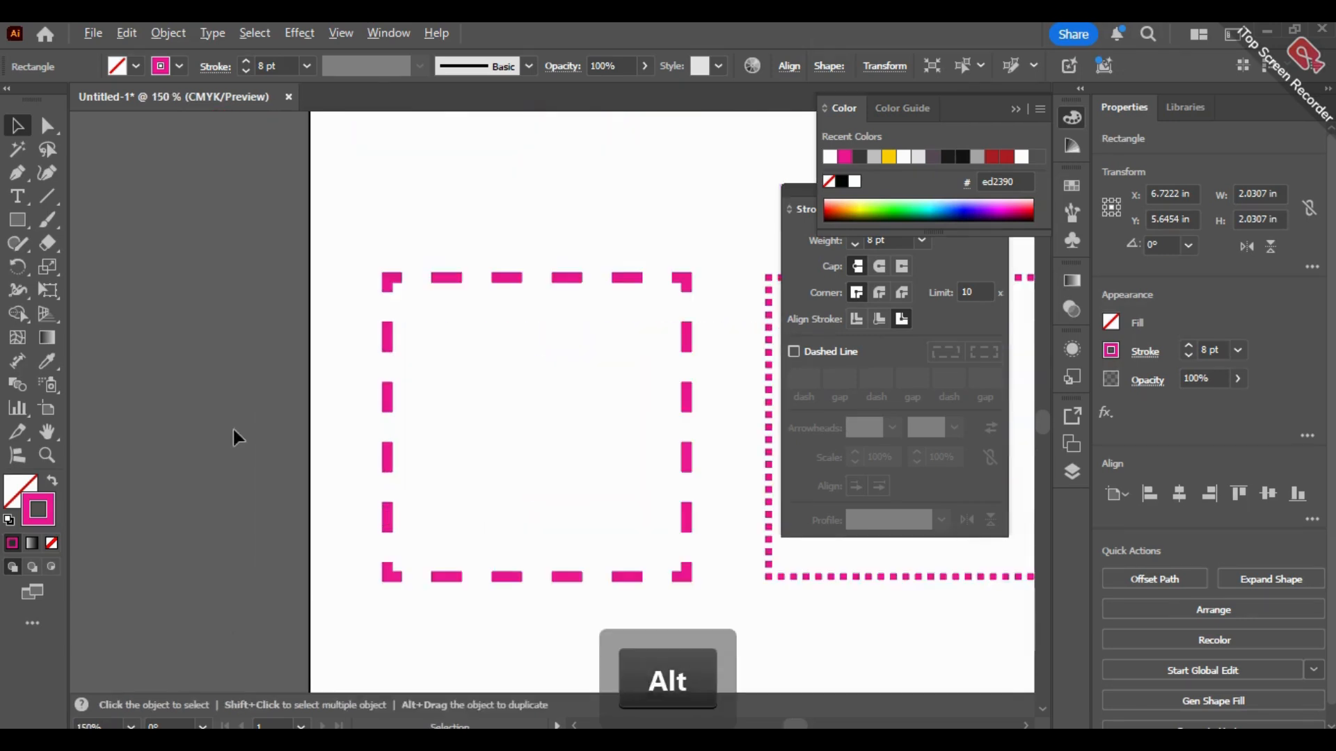
{"action": "left_click_drag", "start_coordinate": [560, 147], "coordinate": [485, 166]}
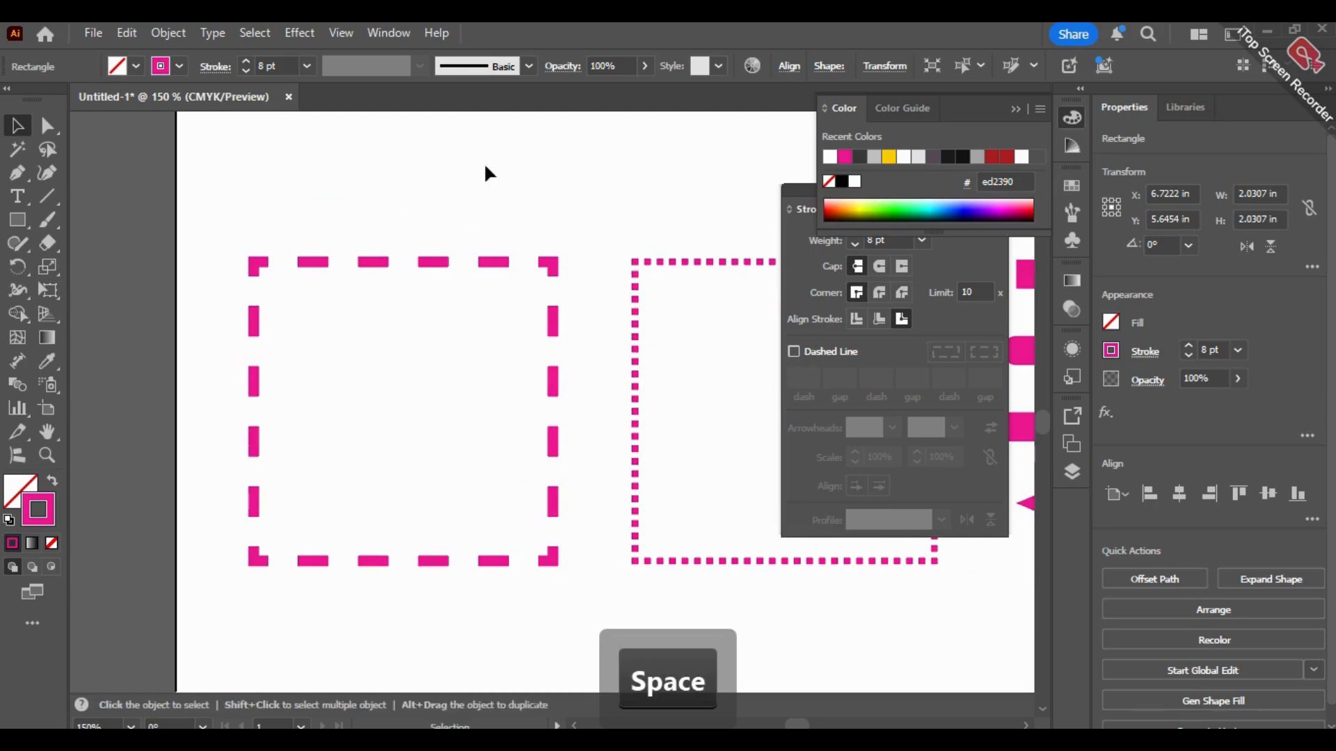
{"action": "left_click", "coordinate": [546, 260]}
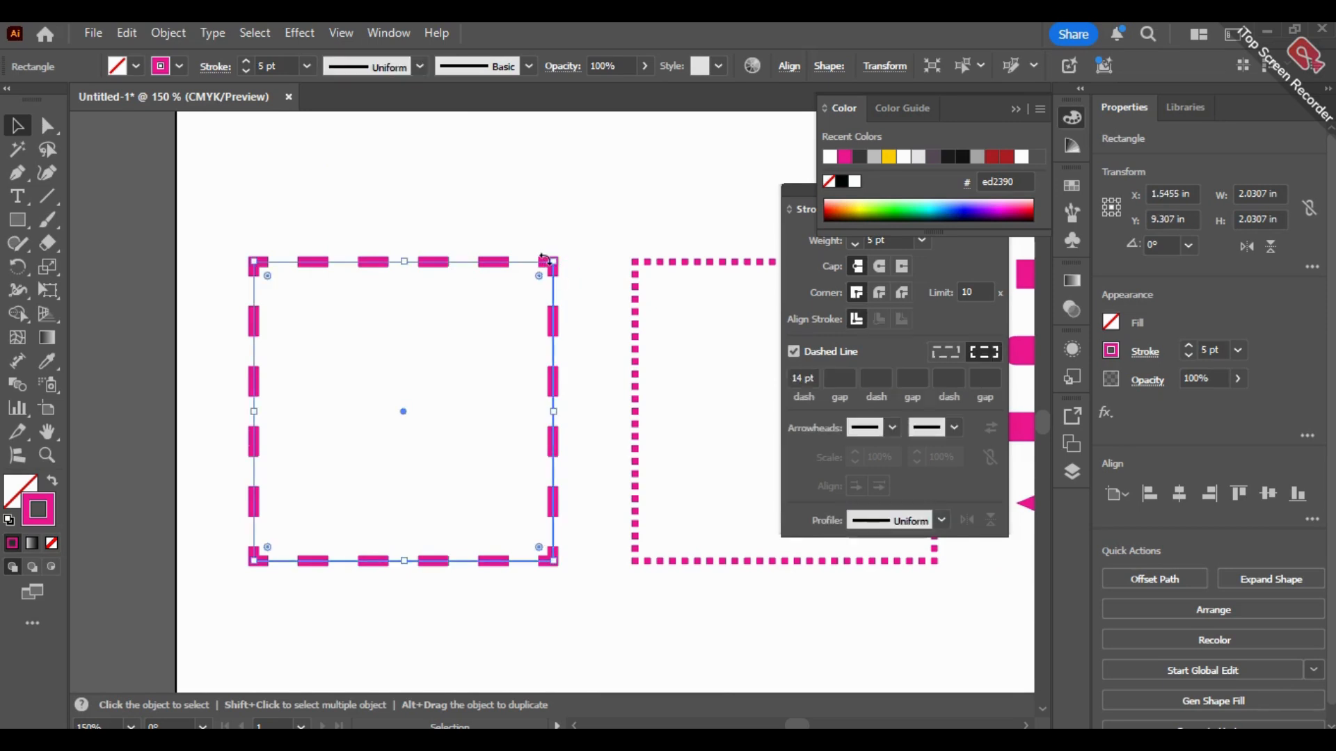
{"action": "left_click", "coordinate": [833, 349]}
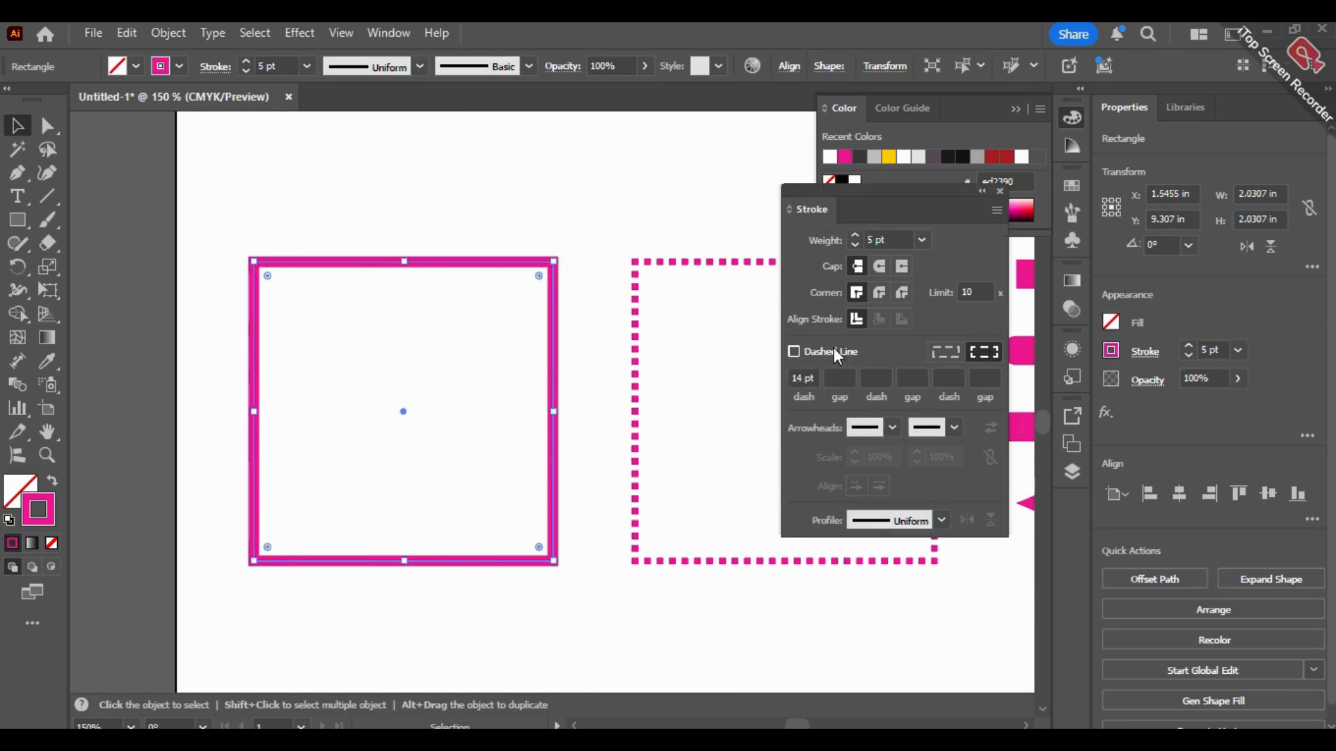
{"action": "left_click", "coordinate": [833, 349]}
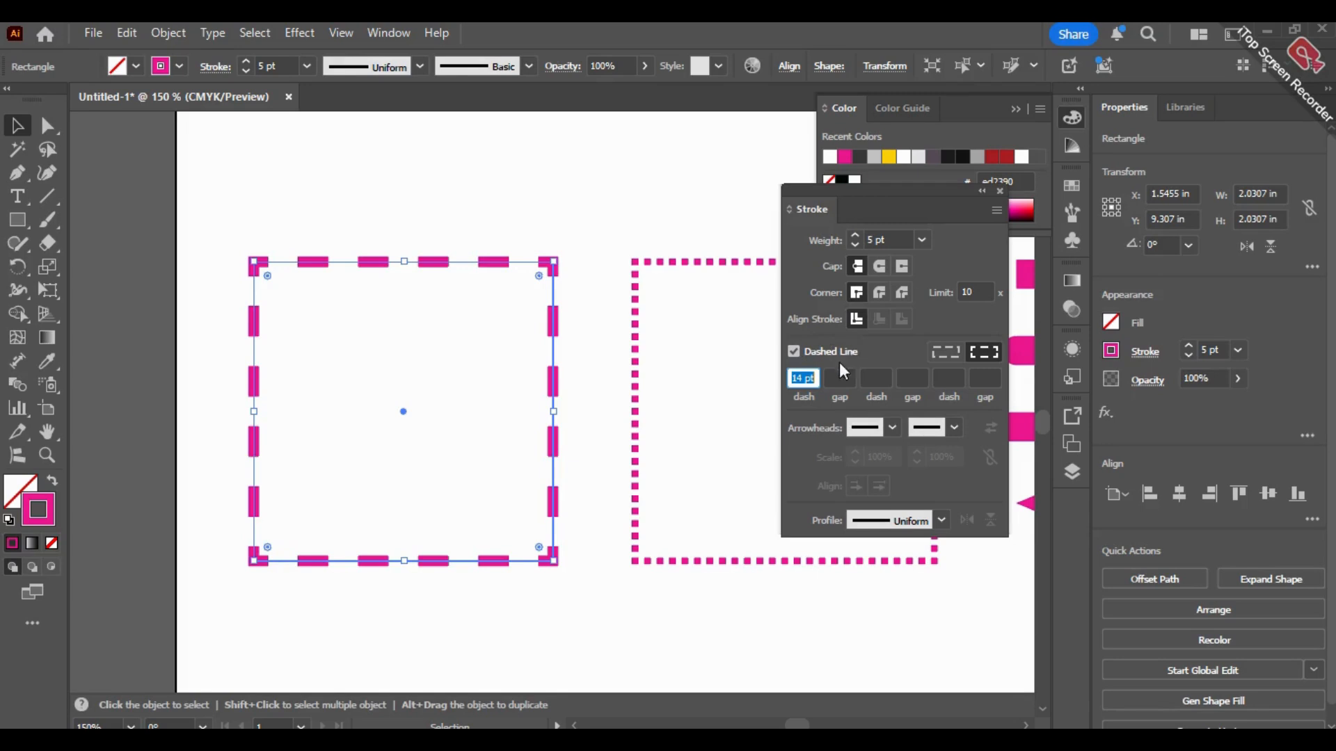
Step: Try longer and shorter dashes on the first bottom-row square, ending with a dash length of 9 pt
{"action": "left_click", "coordinate": [798, 378]}
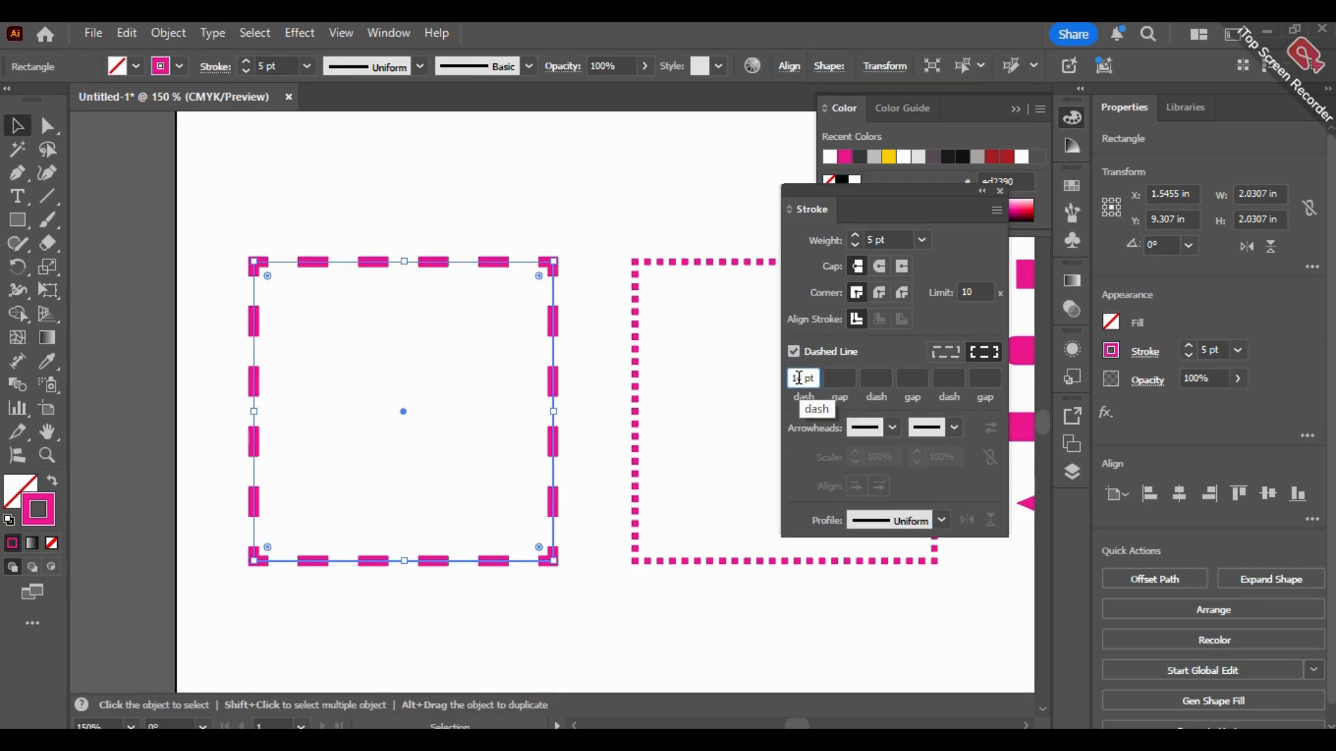
{"action": "key", "text": "Up"}
{"action": "key", "text": "Up"}
{"action": "key", "text": "Up"}
{"action": "key", "text": "Up"}
{"action": "key", "text": "Up"}
{"action": "key", "text": "Up"}
{"action": "key", "text": "Up"}
{"action": "key", "text": "Up"}
{"action": "key", "text": "Up"}
{"action": "key", "text": "Up"}
{"action": "key", "text": "Up"}
{"action": "key", "text": "Up"}
{"action": "key", "text": "Up"}
{"action": "key", "text": "Up"}
{"action": "key", "text": "Up"}
{"action": "key", "text": "Down"}
{"action": "key", "text": "Down"}
{"action": "key", "text": "Down"}
{"action": "key", "text": "Down"}
{"action": "key", "text": "Down"}
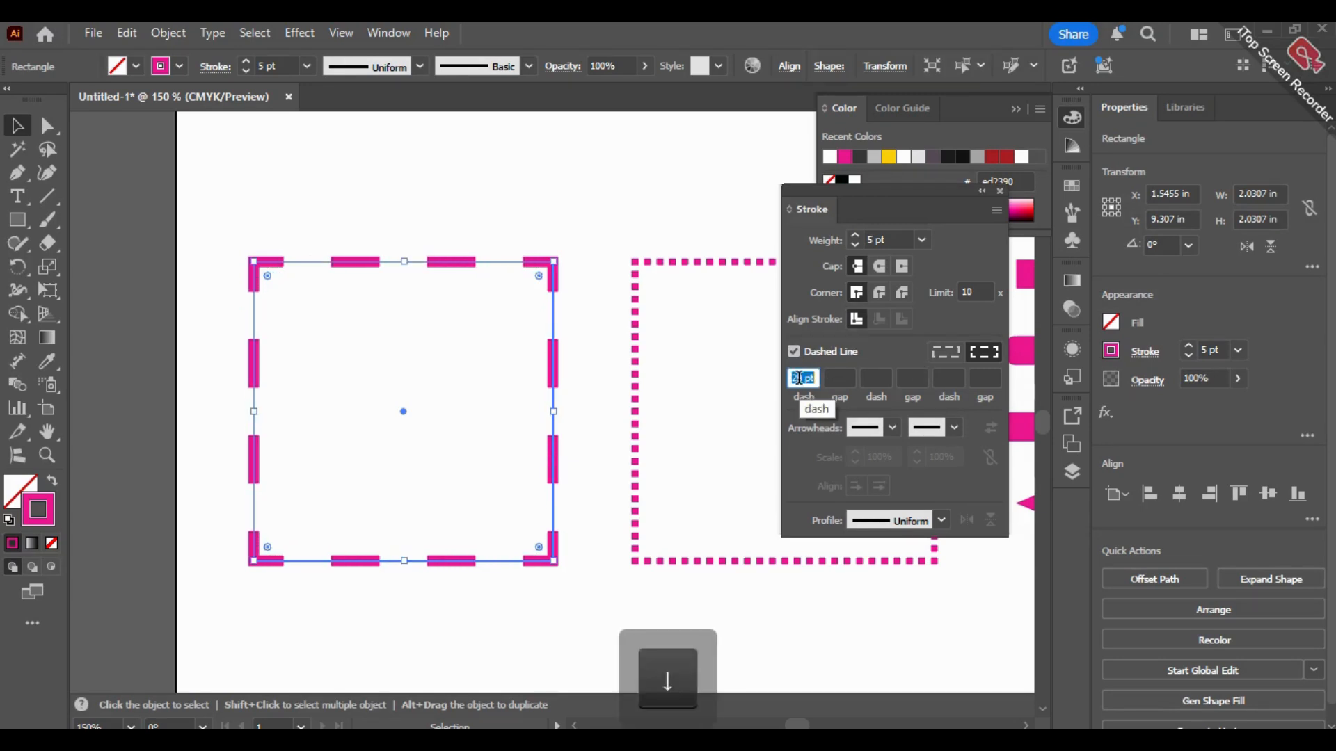
{"action": "key", "text": "Down"}
{"action": "key", "text": "Down"}
{"action": "key", "text": "Down"}
{"action": "key", "text": "Down"}
{"action": "key", "text": "Down"}
{"action": "key", "text": "Down"}
{"action": "key", "text": "Down"}
{"action": "key", "text": "Down"}
{"action": "key", "text": "Down"}
{"action": "key", "text": "Down"}
{"action": "key", "text": "Down"}
{"action": "key", "text": "Down"}
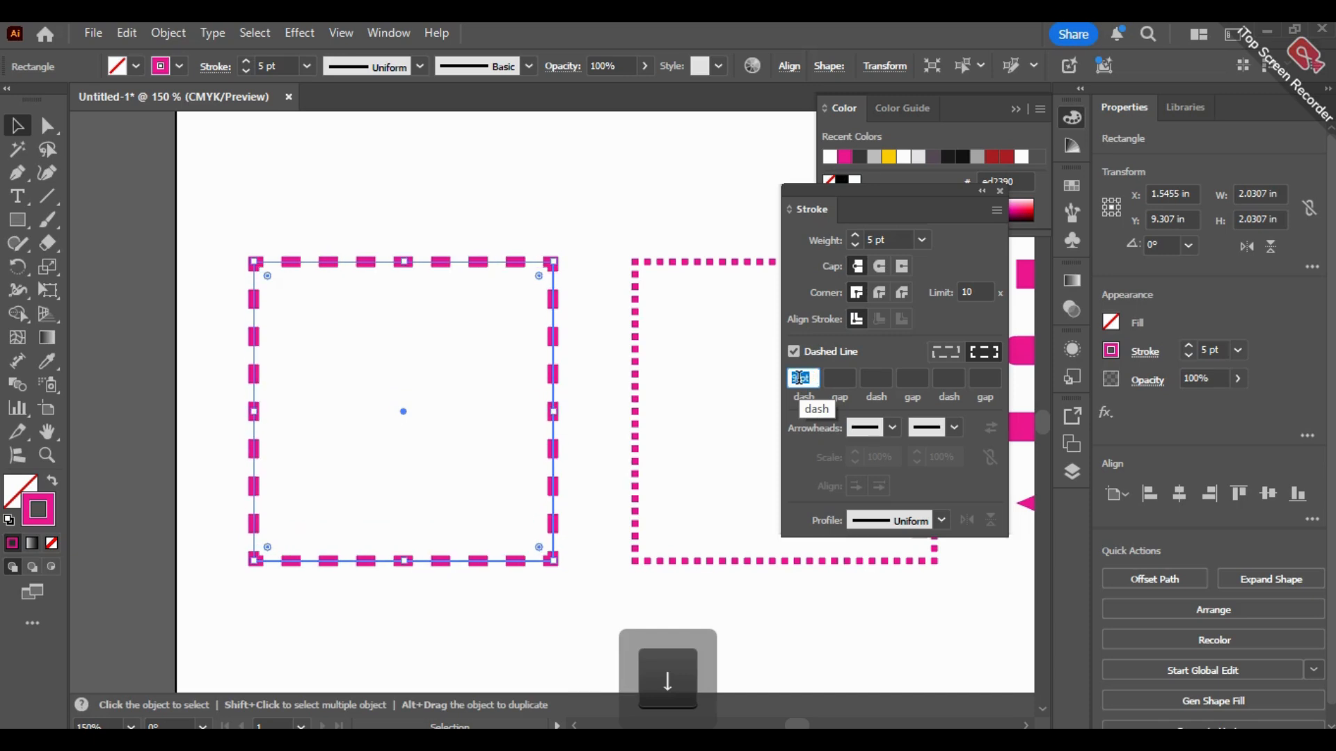
Step: Set the first gap of the selected square's dashed stroke to 9 pt
{"action": "left_click", "coordinate": [841, 379]}
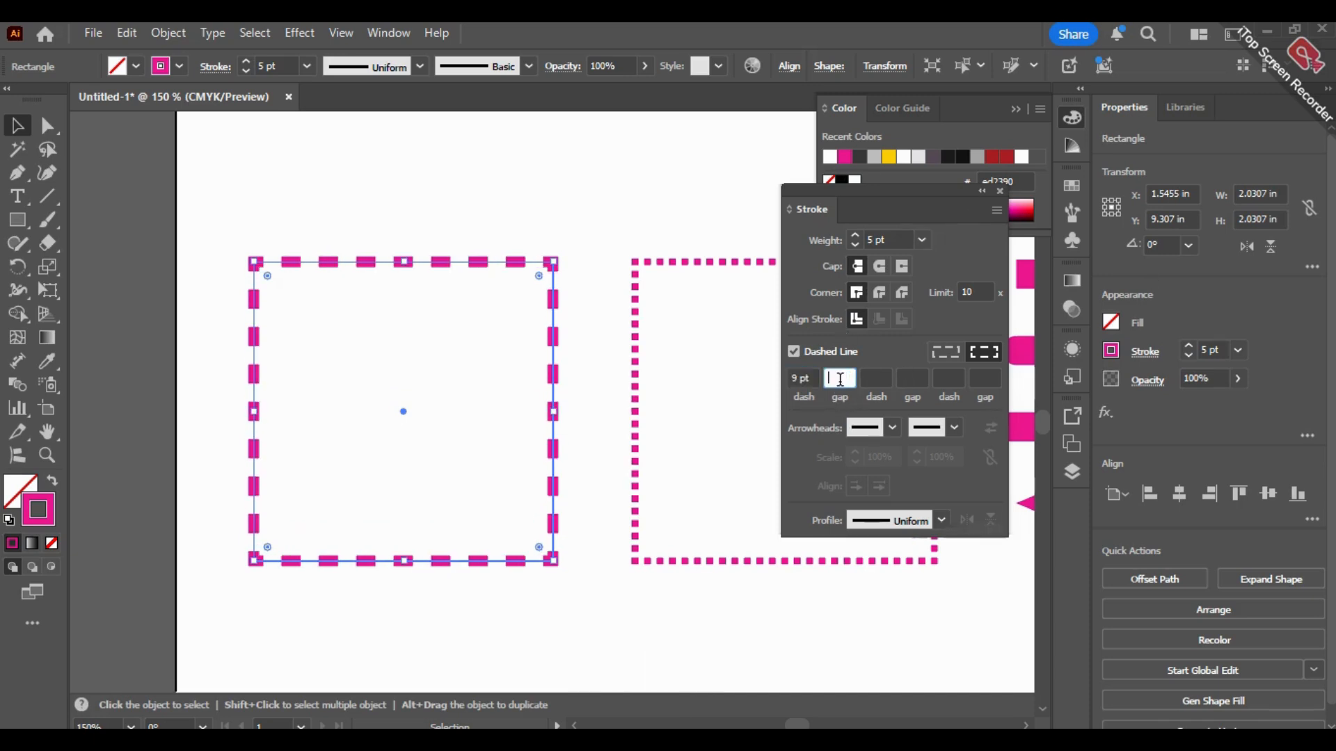
{"action": "key", "text": "Up"}
{"action": "key", "text": "Up"}
{"action": "key", "text": "Up"}
{"action": "key", "text": "Up"}
{"action": "key", "text": "Up"}
Step: Try a second dash length of 4 pt on the selected square and clear that value again
{"action": "key", "text": "Up"}
{"action": "key", "text": "Up"}
{"action": "left_click", "coordinate": [878, 379]}
{"action": "key", "text": "Up"}
{"action": "key", "text": "Up"}
{"action": "key", "text": "Up"}
{"action": "key", "text": "Up"}
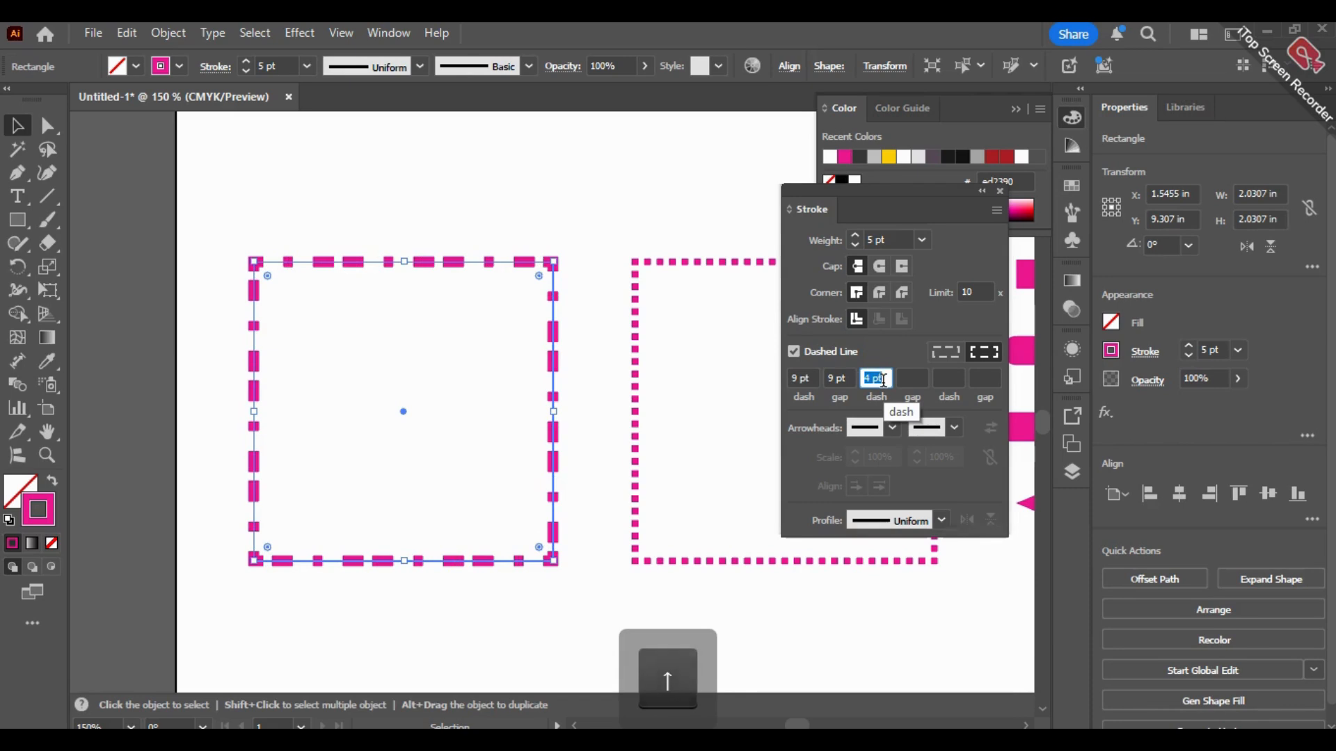
{"action": "key", "text": "BackSpace"}
Step: Reduce the gap between the selected square's dashes to 3 pt
{"action": "left_click", "coordinate": [845, 379]}
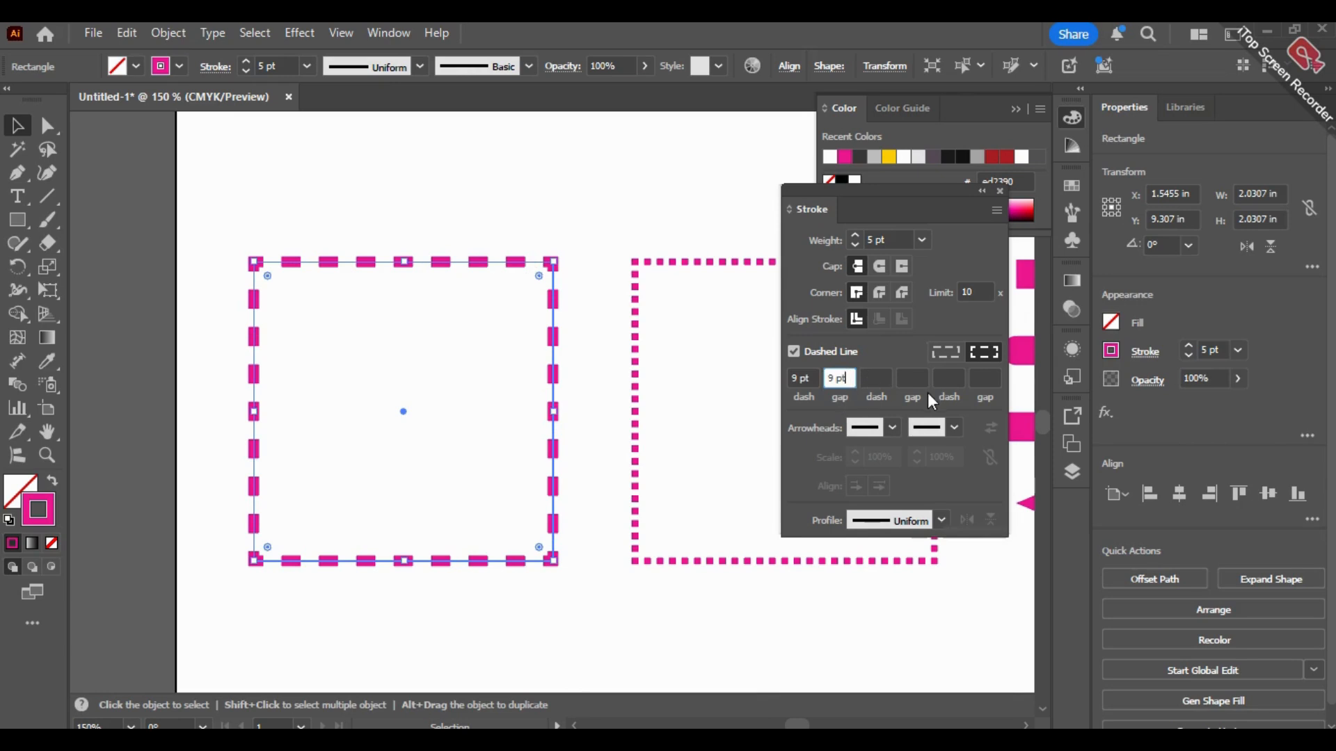
{"action": "key", "text": "Down"}
{"action": "key", "text": "Down"}
{"action": "key", "text": "Down"}
{"action": "key", "text": "Down"}
{"action": "key", "text": "Down"}
{"action": "key", "text": "Down"}
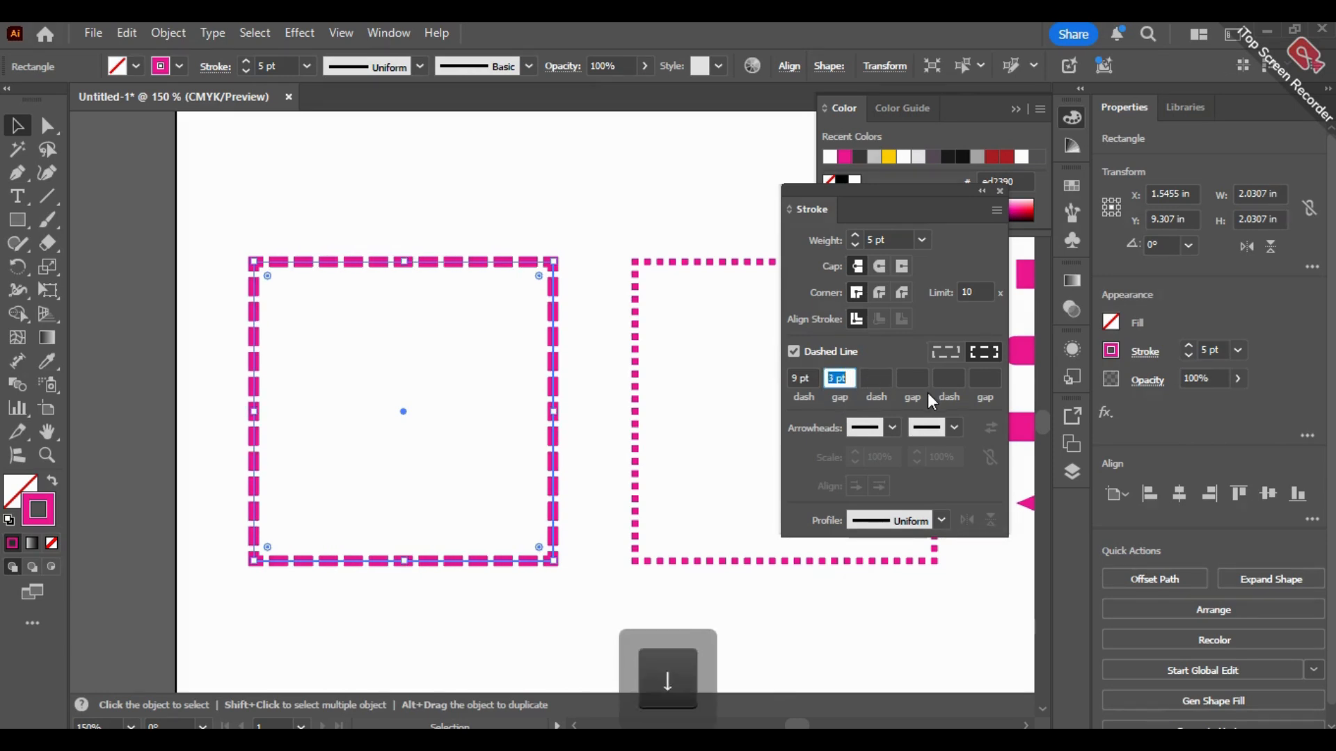
Step: Set the dashed square's stroke weight to 3 pt and deselect it
{"action": "left_click", "coordinate": [852, 246]}
{"action": "left_click", "coordinate": [851, 245]}
{"action": "left_click", "coordinate": [628, 220]}
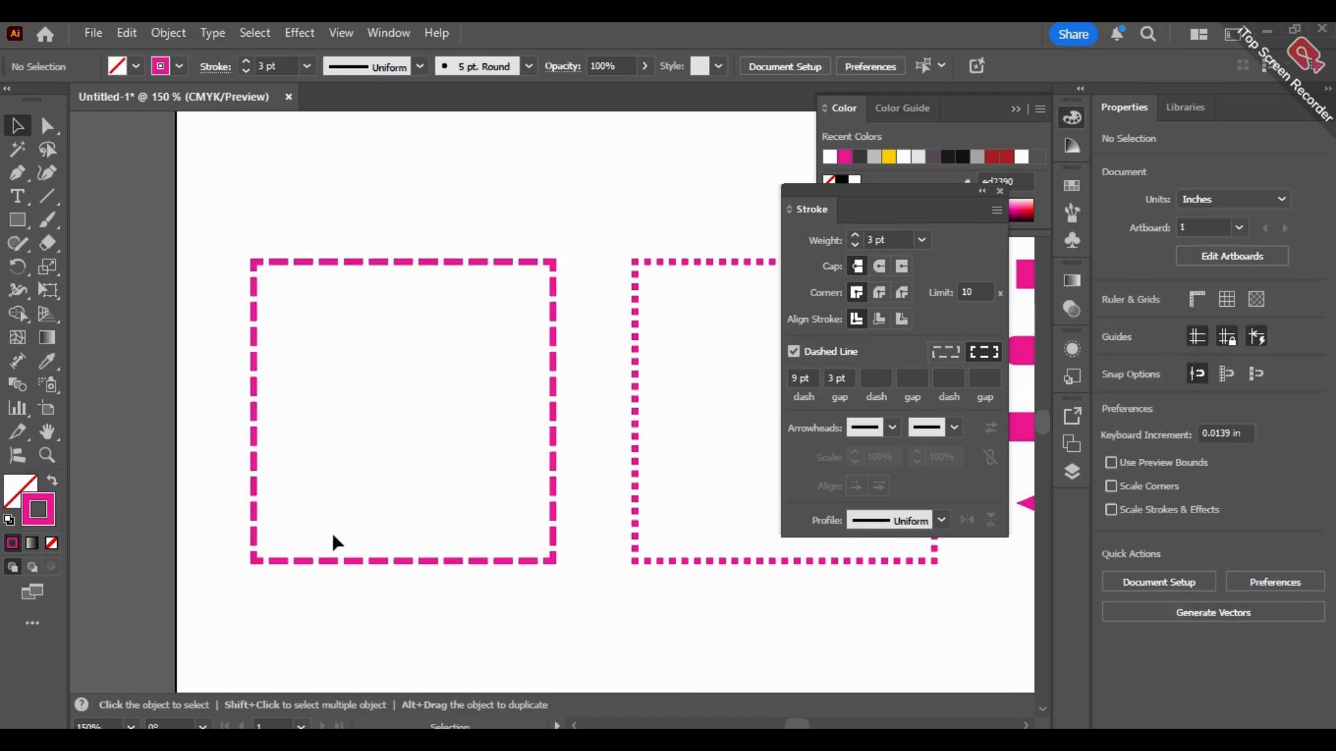
Step: Reselect the first dashed square and switch its stroke to solid and back to dashed
{"action": "left_click", "coordinate": [456, 560]}
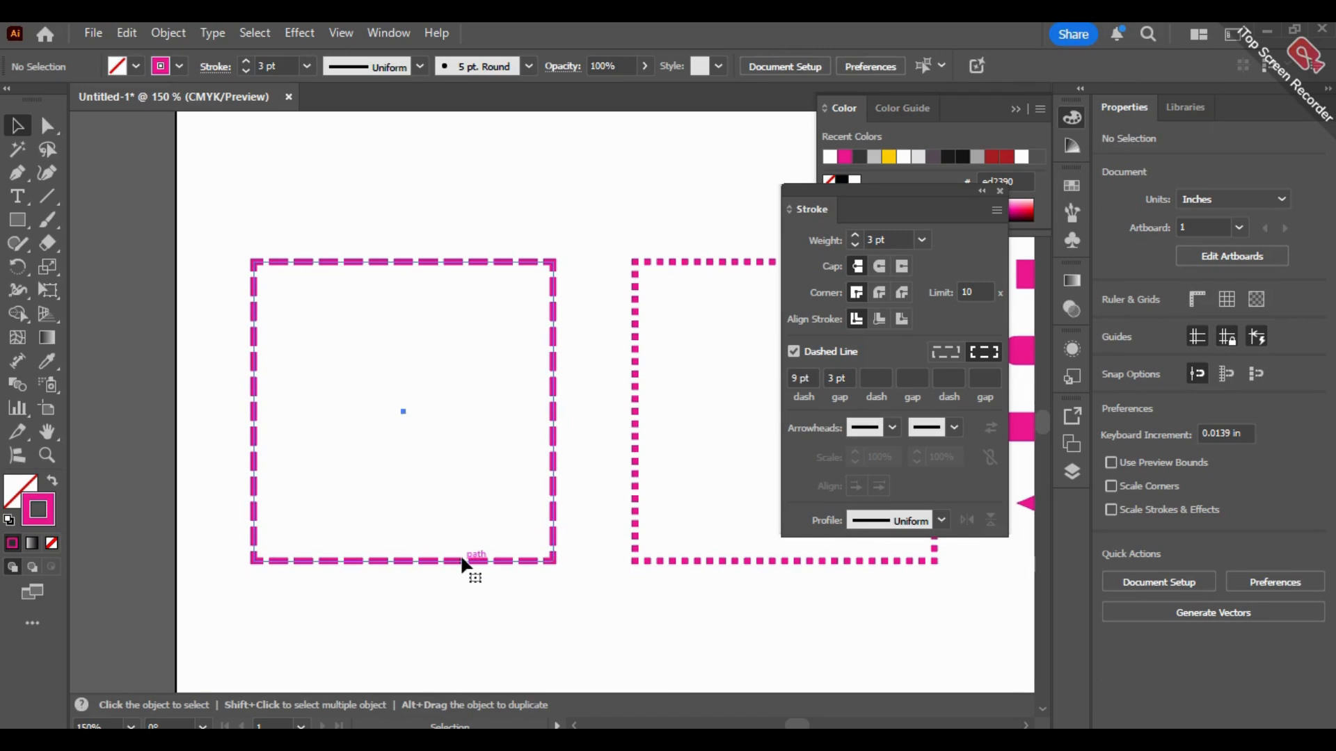
{"action": "left_click", "coordinate": [815, 353]}
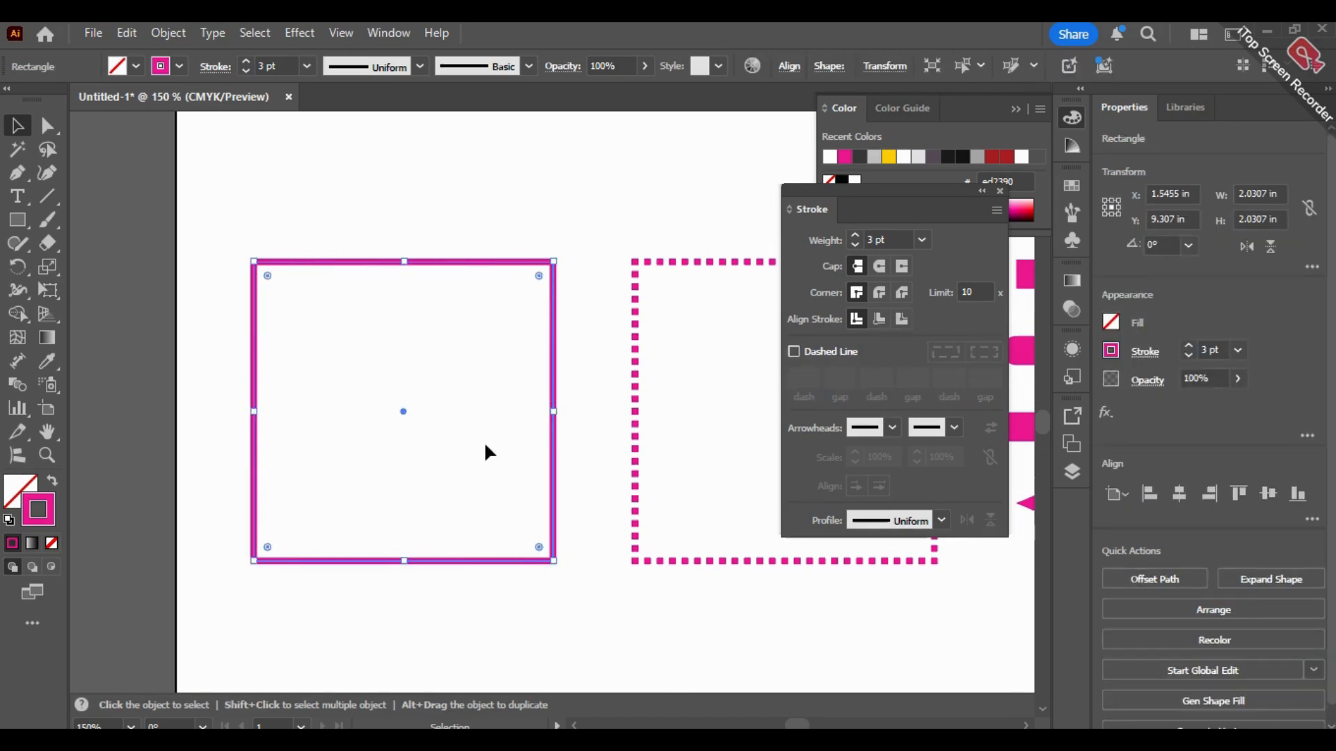
{"action": "left_click", "coordinate": [793, 352]}
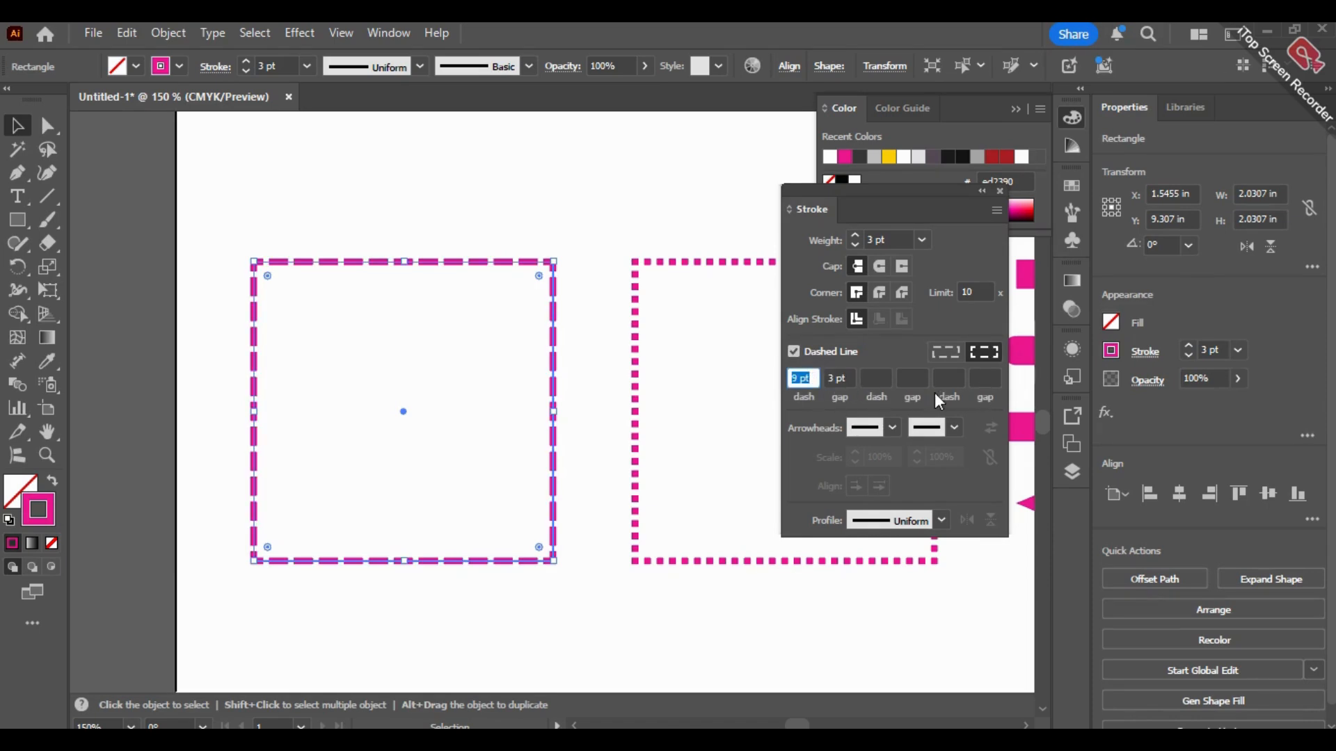
Step: Make the first square preserve exact dash and gap lengths, then with nothing selected choose aligning dashes to corners and path ends
{"action": "left_click", "coordinate": [946, 352]}
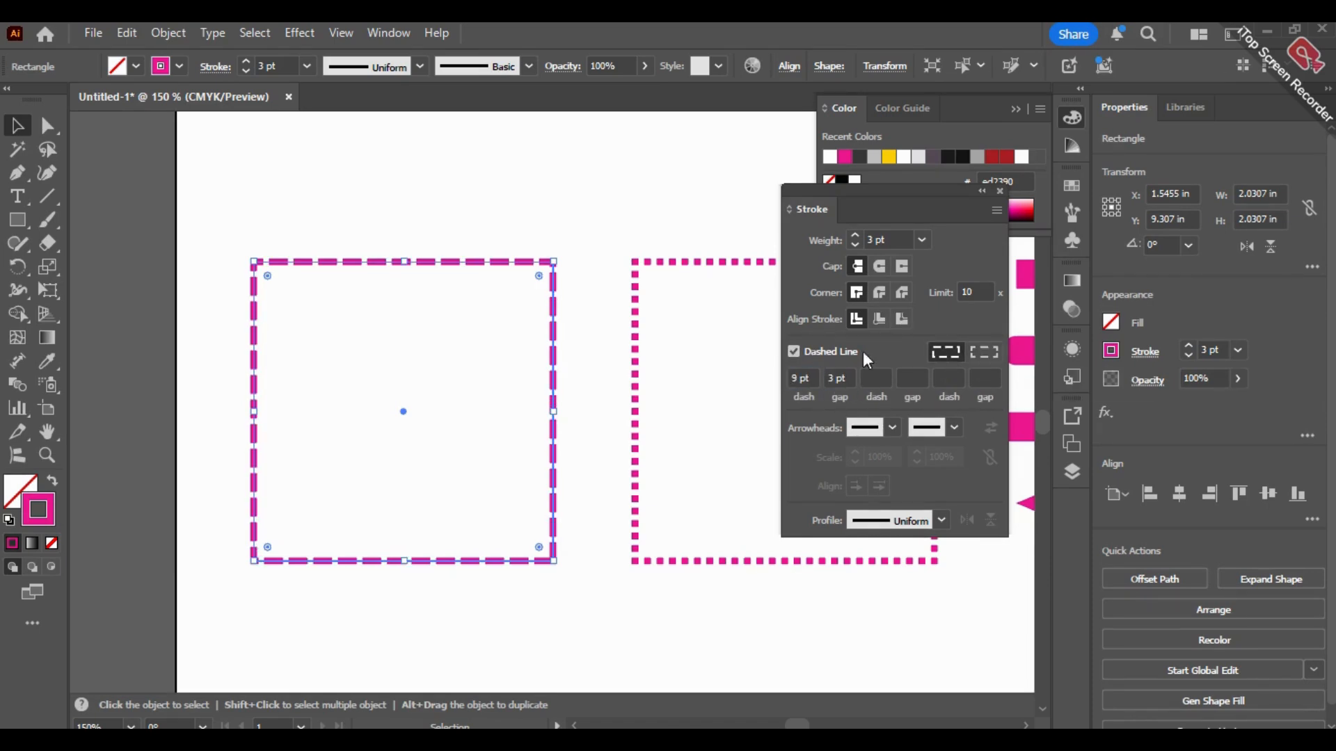
{"action": "left_click", "coordinate": [624, 237]}
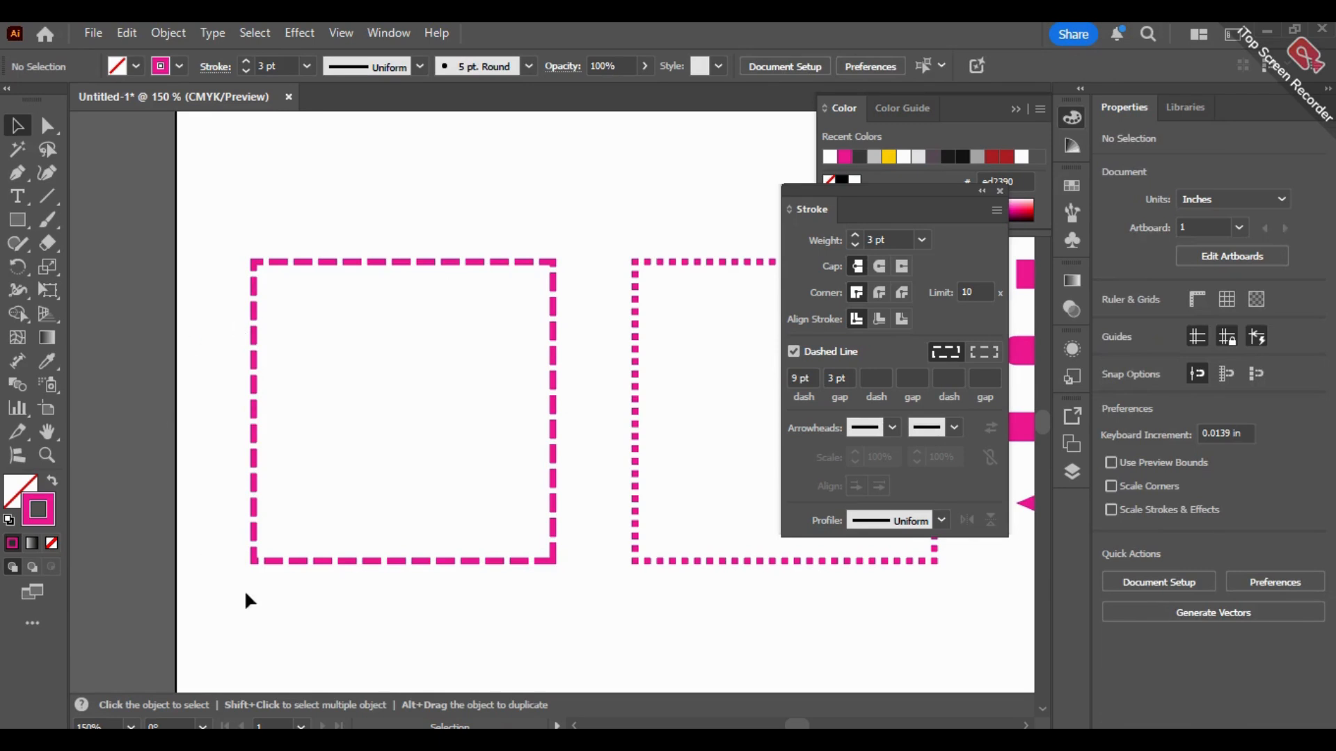
{"action": "left_click", "coordinate": [995, 351]}
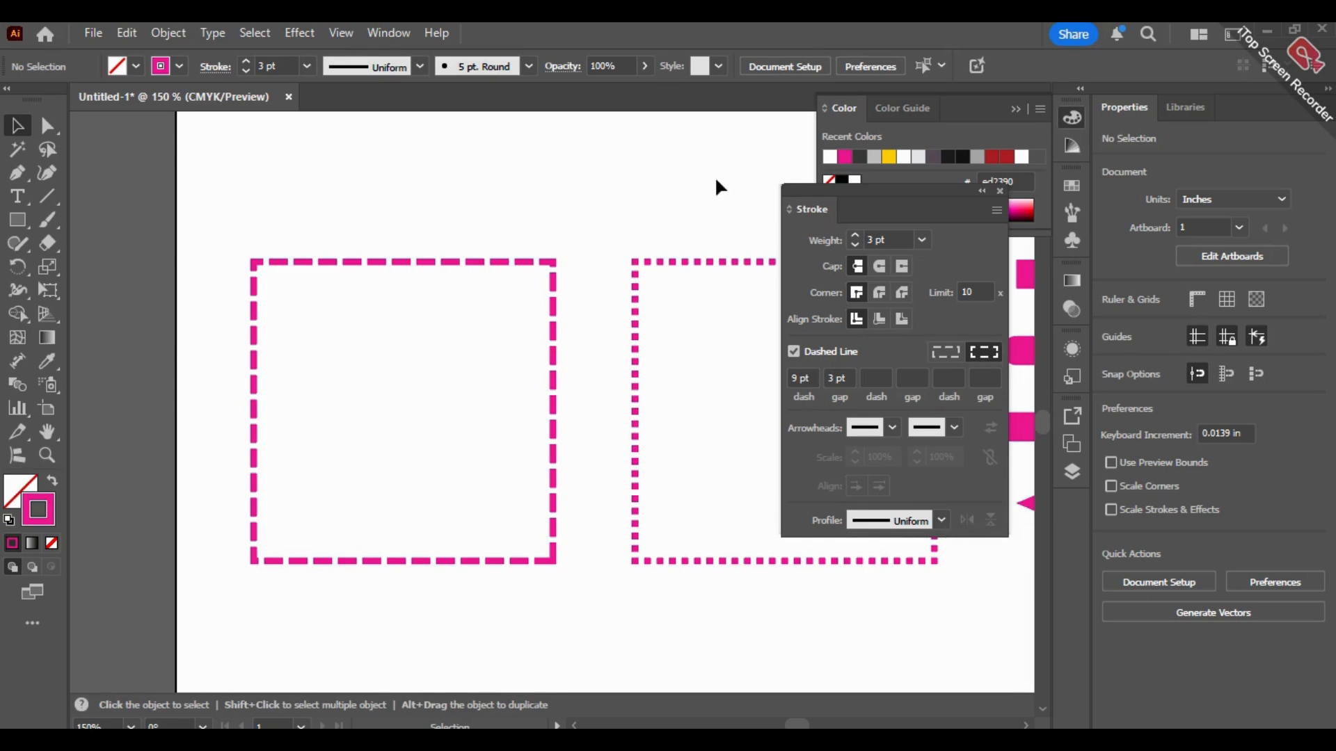
Step: Select the second bottom-row square, raise its dash length to 6 pt, and deselect it
{"action": "left_click_drag", "start_coordinate": [689, 185], "coordinate": [409, 164]}
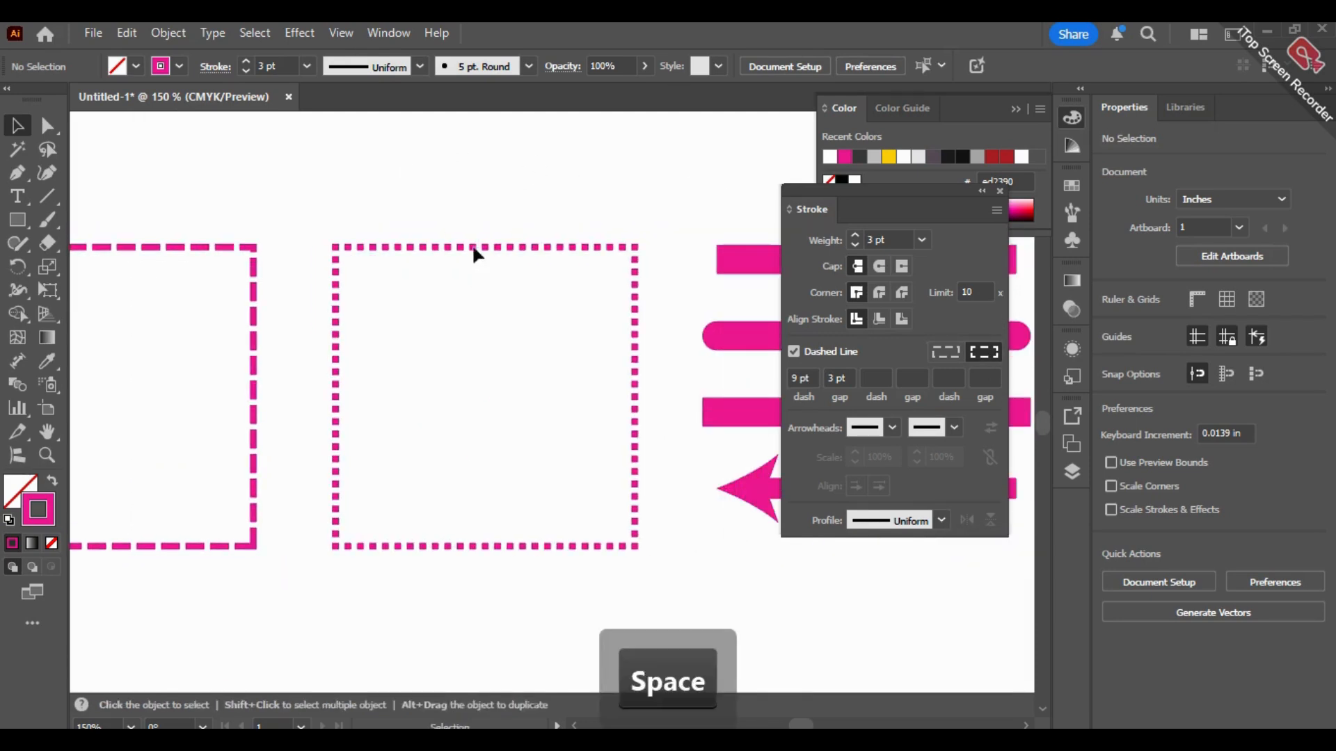
{"action": "left_click", "coordinate": [464, 247]}
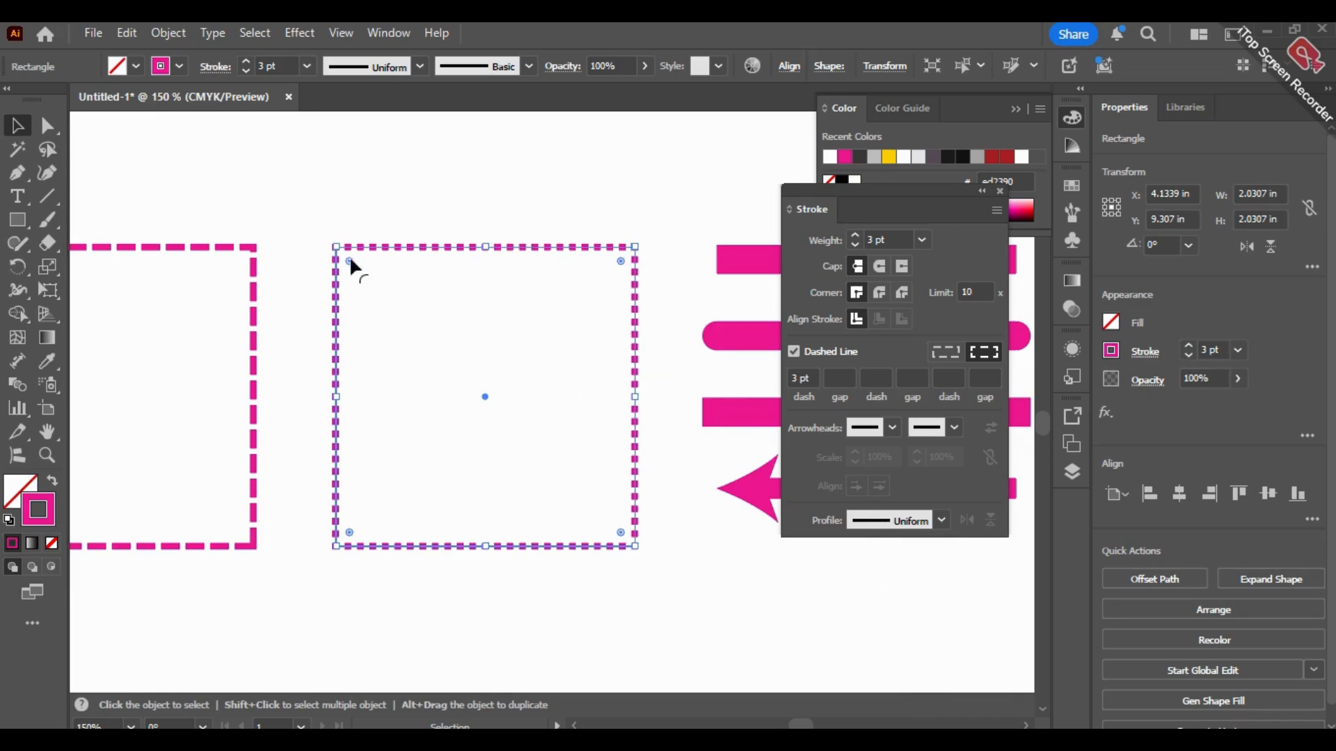
{"action": "left_click", "coordinate": [798, 377]}
{"action": "key", "text": "Up"}
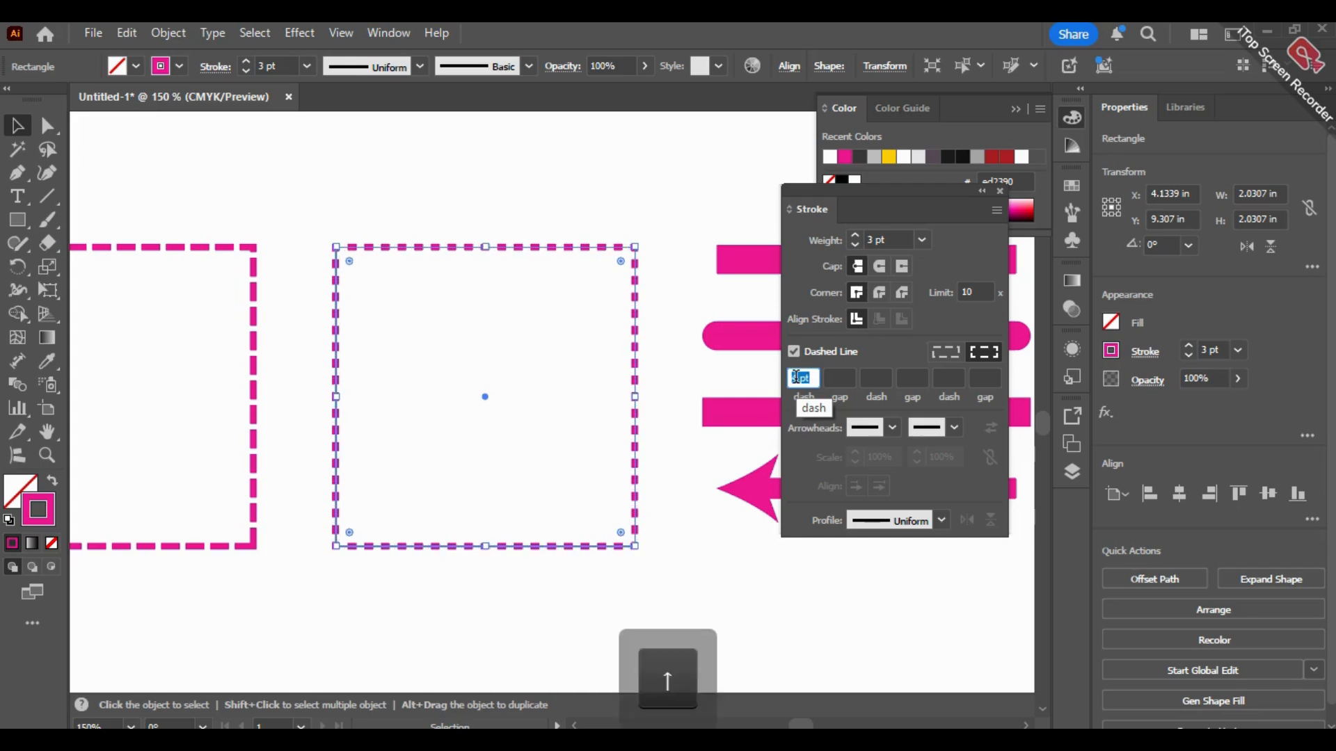
{"action": "key", "text": "Down"}
{"action": "key", "text": "Up"}
{"action": "key", "text": "Up"}
{"action": "key", "text": "Up"}
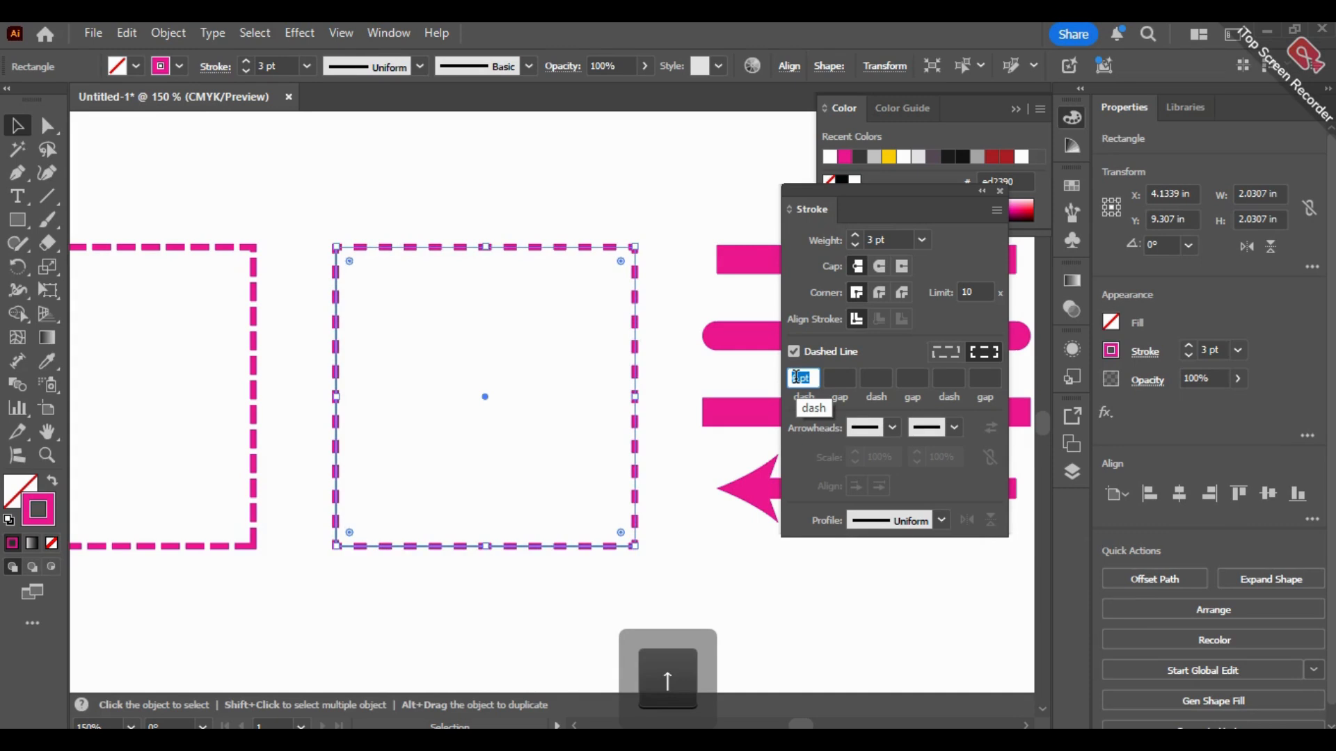
{"action": "left_click", "coordinate": [626, 184]}
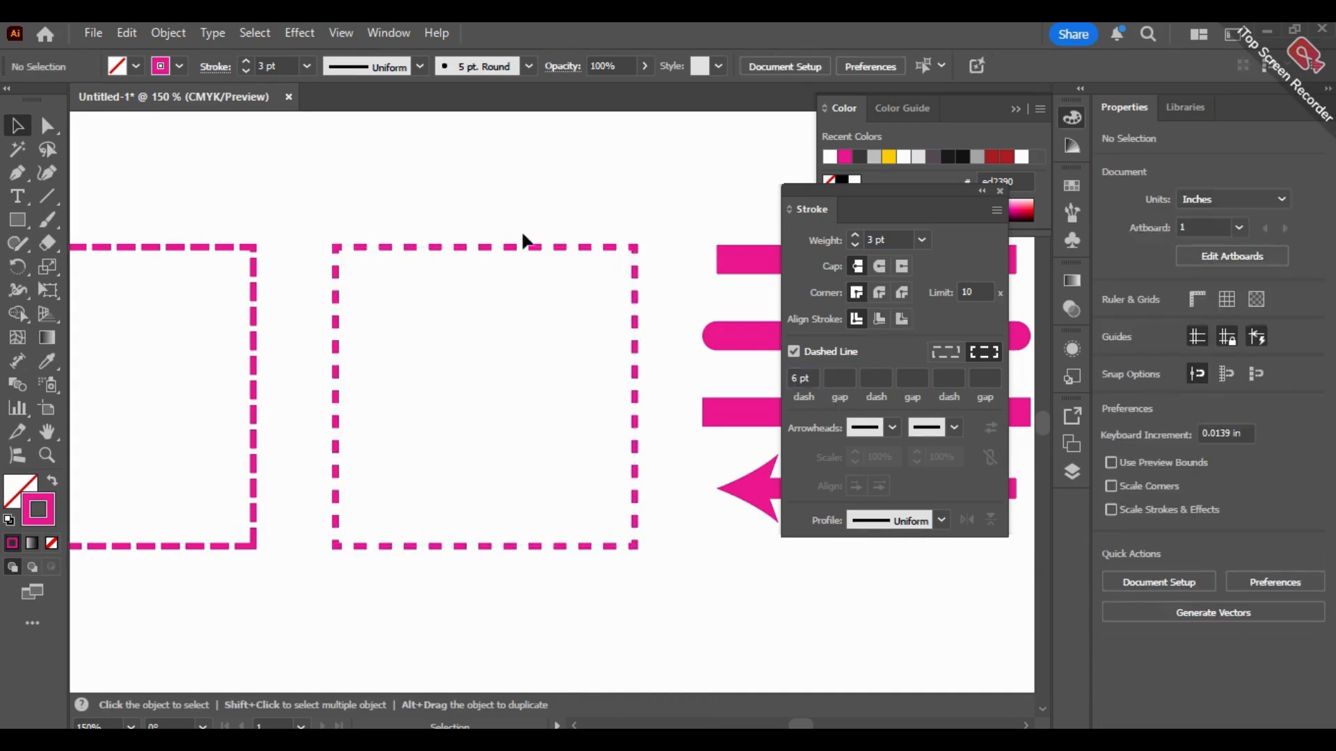
Step: Reselect the second dashed square, try a 6 pt stroke weight, and return the weight to 3 pt
{"action": "left_click", "coordinate": [572, 245]}
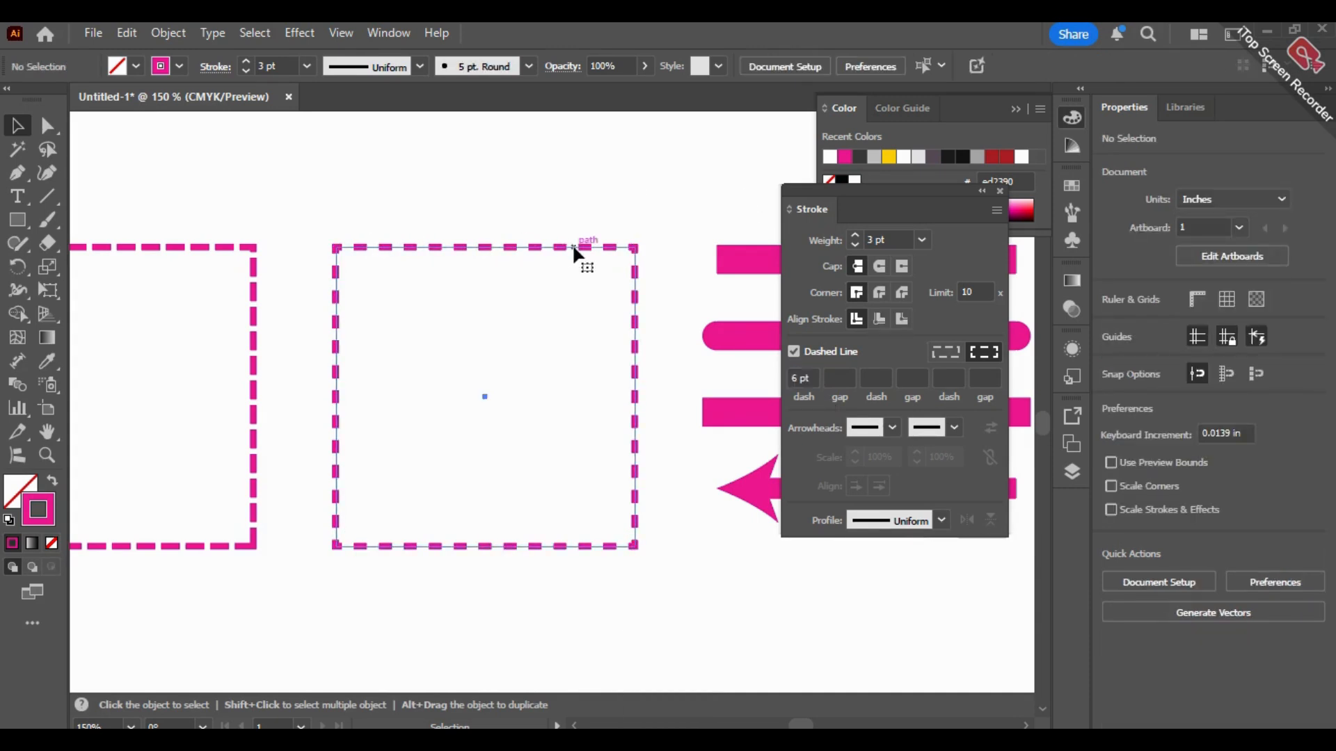
{"action": "left_click", "coordinate": [855, 236]}
{"action": "left_click", "coordinate": [855, 236]}
{"action": "left_click", "coordinate": [854, 236]}
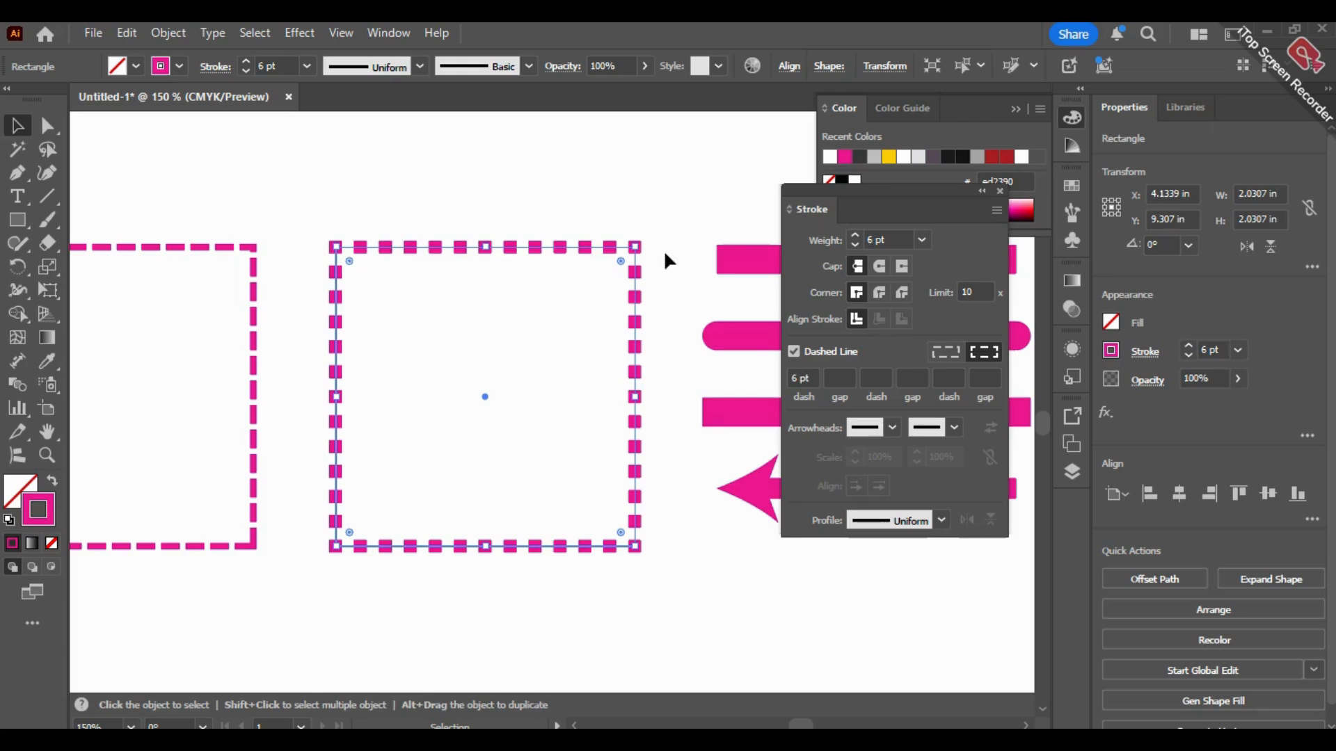
{"action": "left_click", "coordinate": [855, 242]}
{"action": "left_click", "coordinate": [854, 243]}
{"action": "left_click", "coordinate": [854, 243]}
Step: Set the second dashed square's dash length to 3 pt to match its stroke weight
{"action": "left_click", "coordinate": [803, 379]}
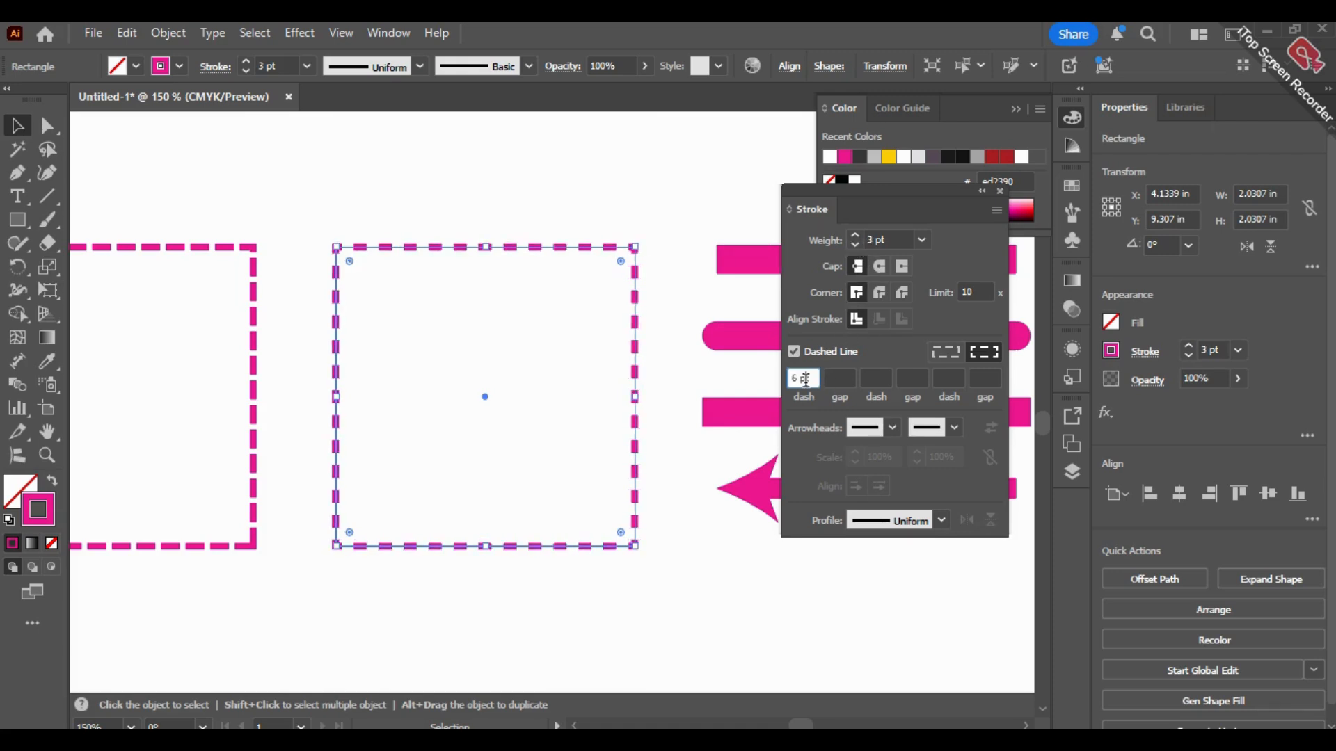
{"action": "key", "text": "Down"}
{"action": "key", "text": "Down"}
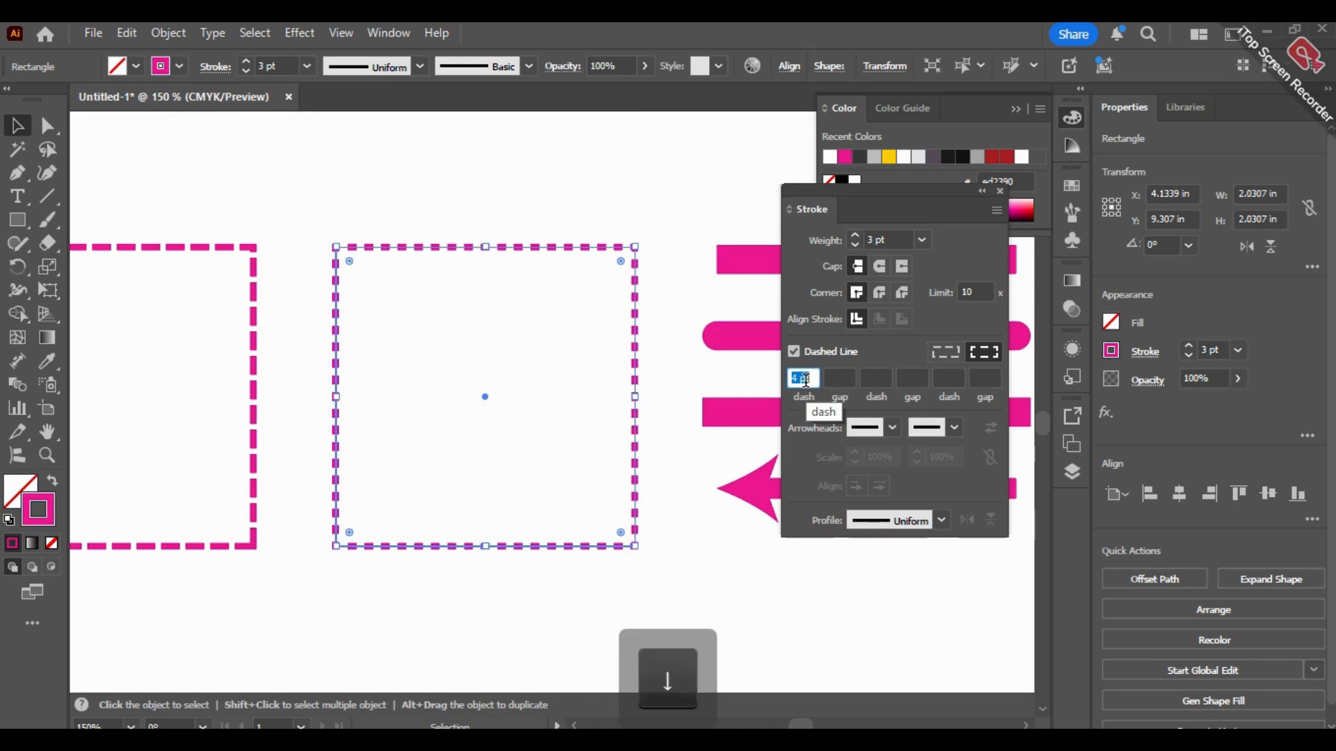
{"action": "key", "text": "Down"}
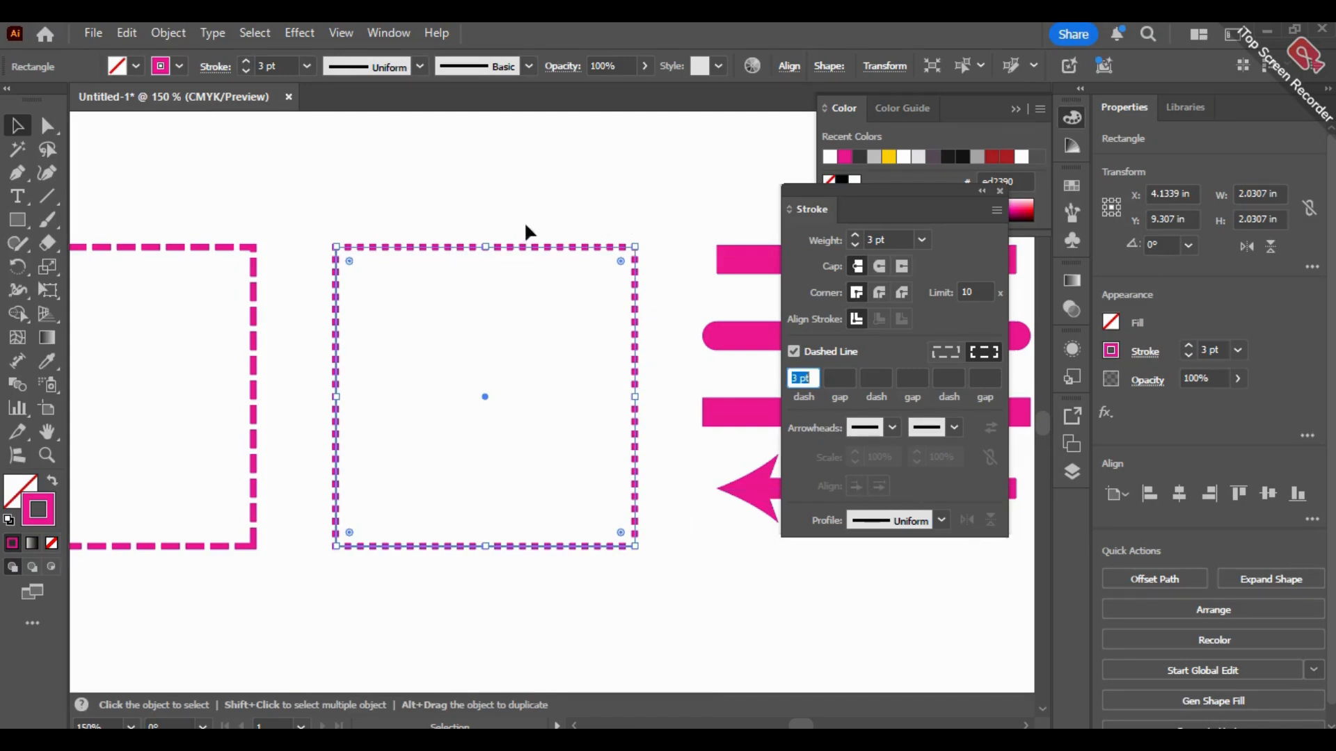
Step: Select the topmost thick line beside the dashed squares, and undo the last dash-length change on the second square
{"action": "key", "text": "space"}
{"action": "left_click_drag", "start_coordinate": [688, 567], "coordinate": [302, 578]}
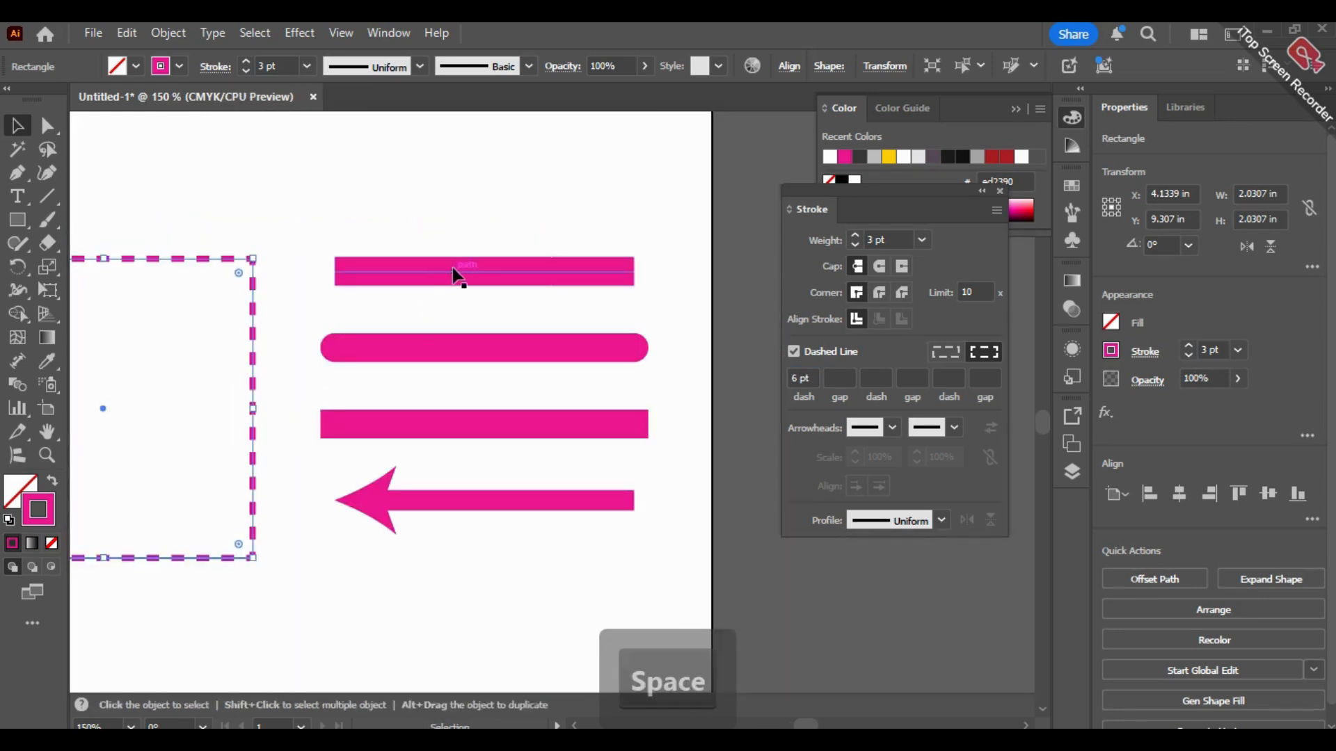
{"action": "left_click", "coordinate": [466, 279]}
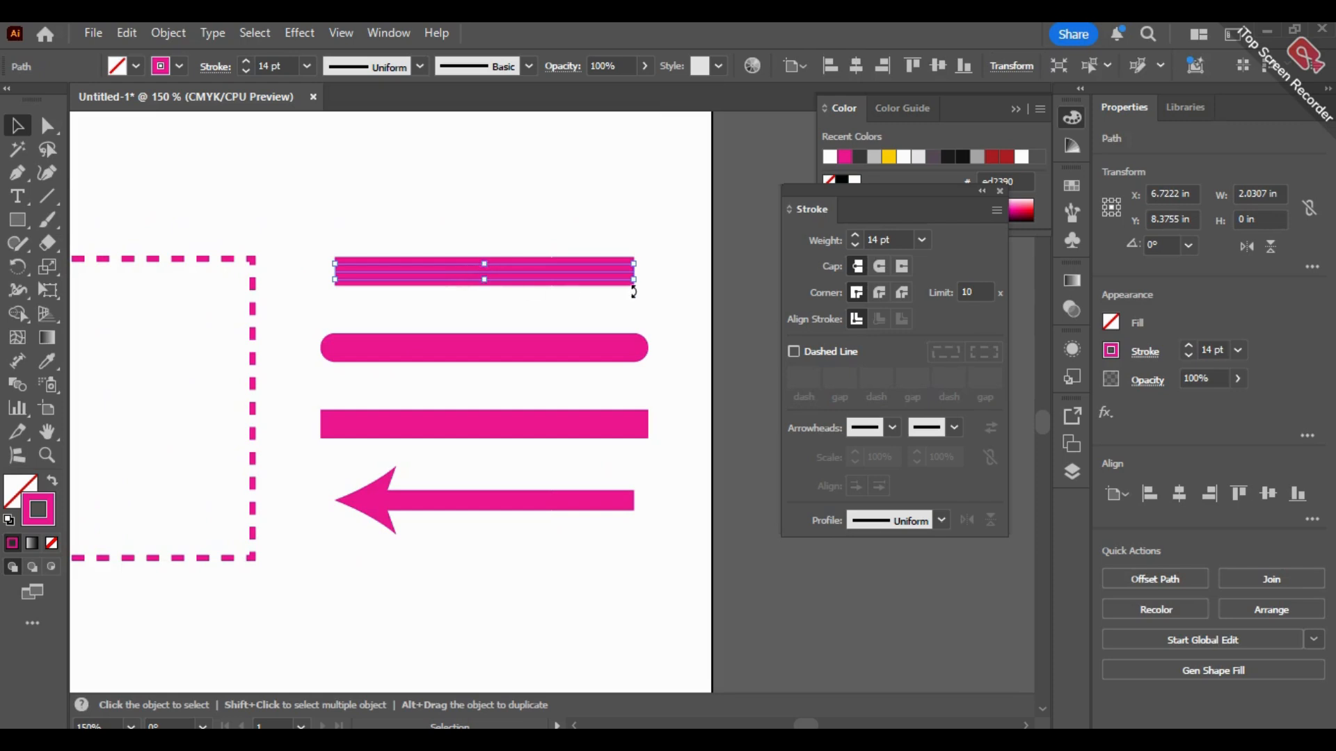
{"action": "key", "text": "ctrl+z"}
{"action": "key", "text": "space"}
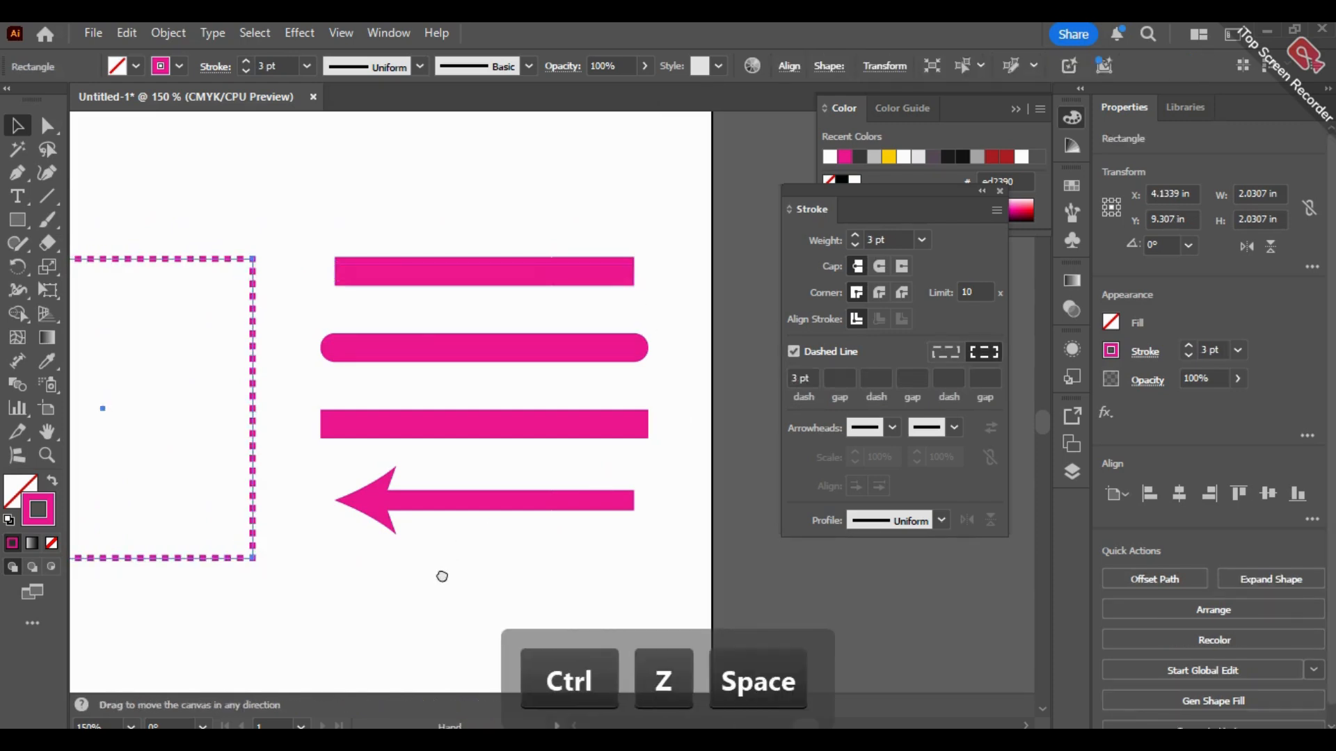
Step: Select the topmost thick line beside the dashed squares and examine its butt cap end up close
{"action": "left_click_drag", "start_coordinate": [432, 577], "coordinate": [450, 574]}
{"action": "left_click", "coordinate": [571, 267]}
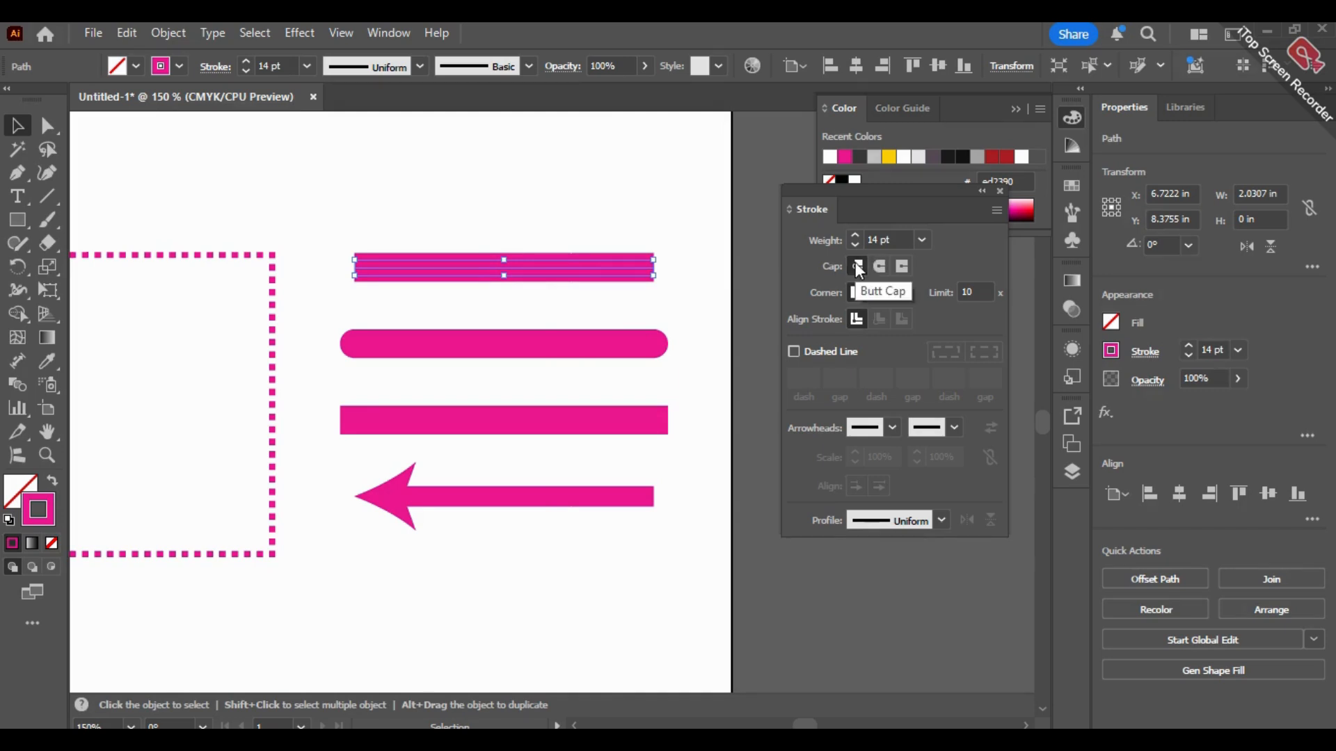
{"action": "key", "text": "alt"}
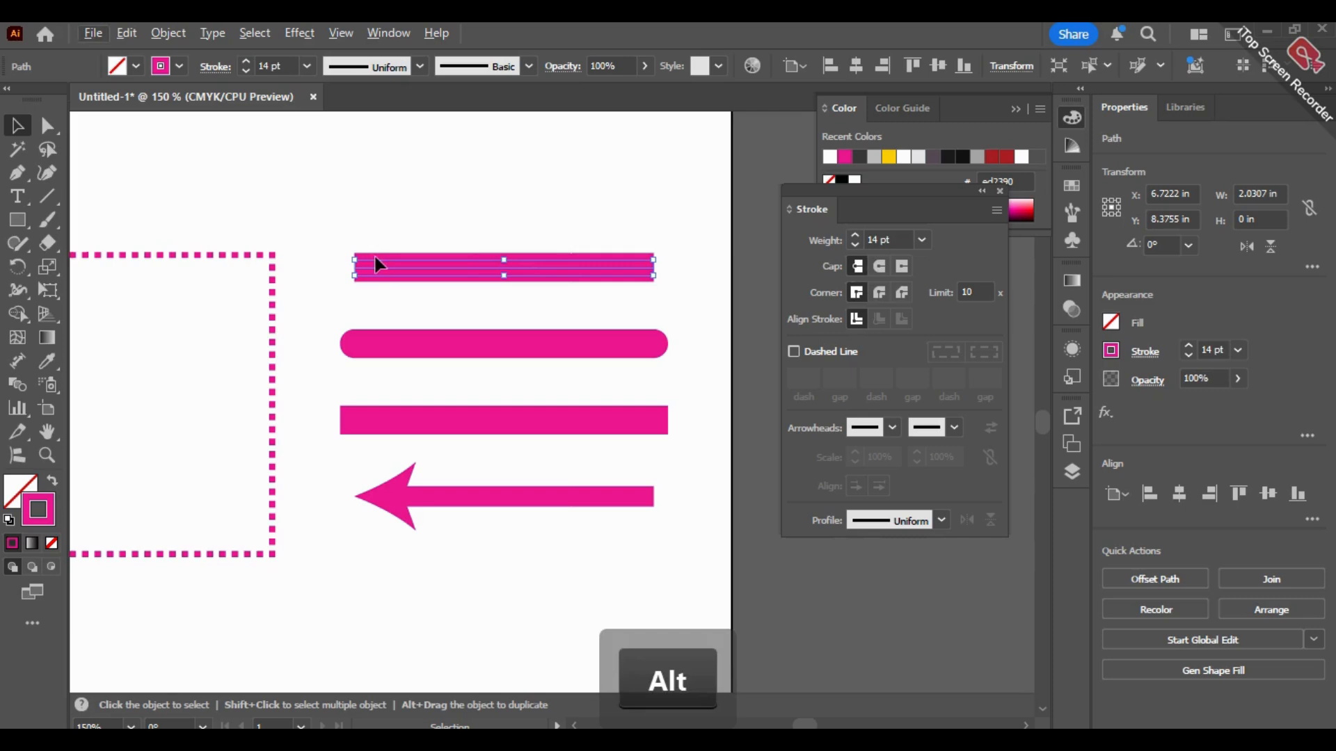
{"action": "scroll", "coordinate": [351, 257], "scroll_direction": "up", "scroll_amount": 2}
{"action": "scroll", "coordinate": [351, 255], "scroll_direction": "up", "scroll_amount": 4}
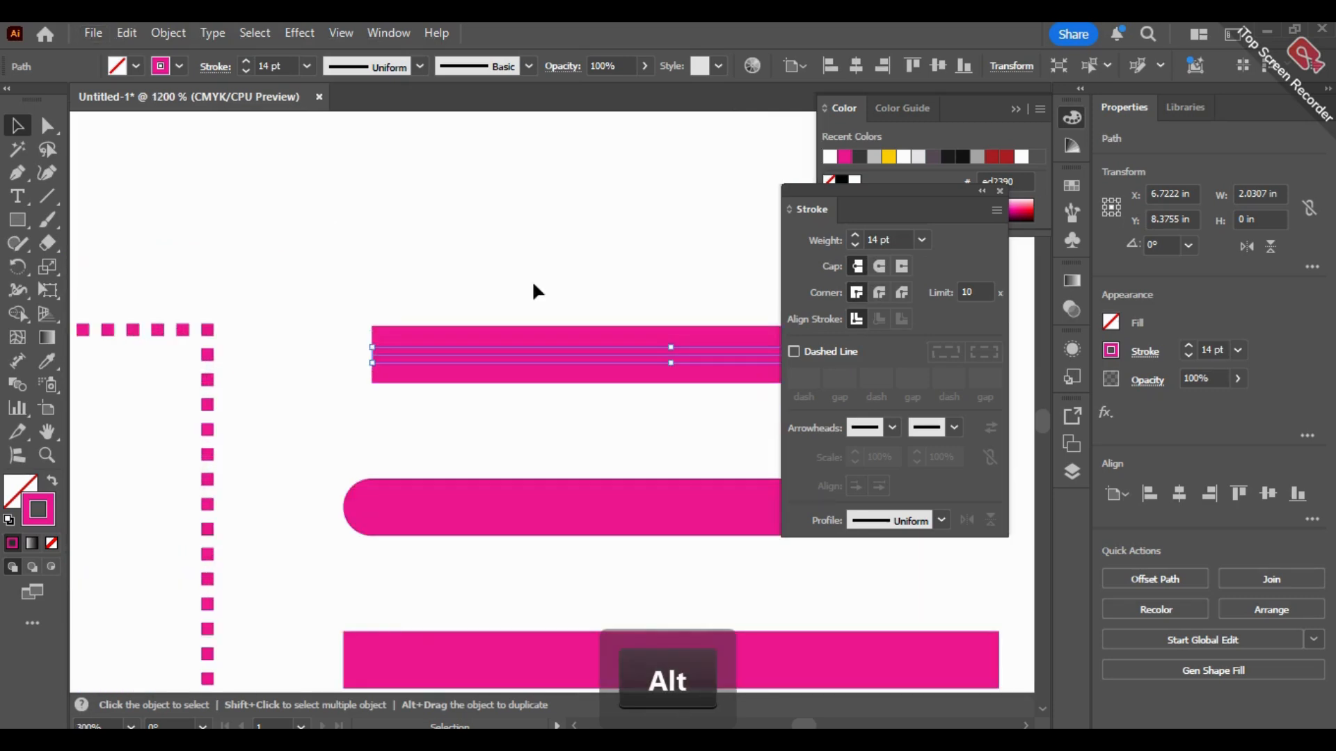
{"action": "key", "text": "space"}
{"action": "left_click_drag", "start_coordinate": [447, 371], "coordinate": [400, 88]}
{"action": "scroll", "coordinate": [451, 198], "scroll_direction": "down", "scroll_amount": 2}
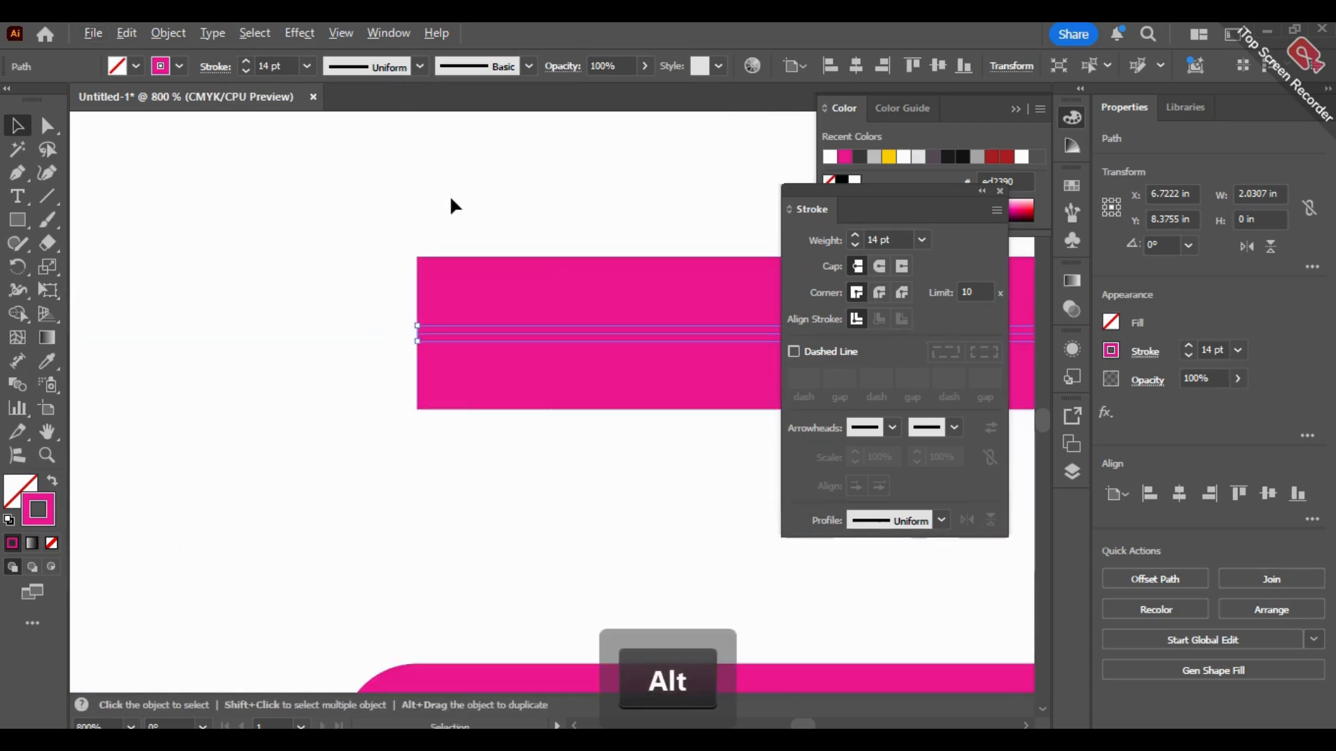
{"action": "scroll", "coordinate": [451, 198], "scroll_direction": "down", "scroll_amount": 2}
{"action": "key", "text": "space"}
{"action": "left_click_drag", "start_coordinate": [386, 327], "coordinate": [354, 357]}
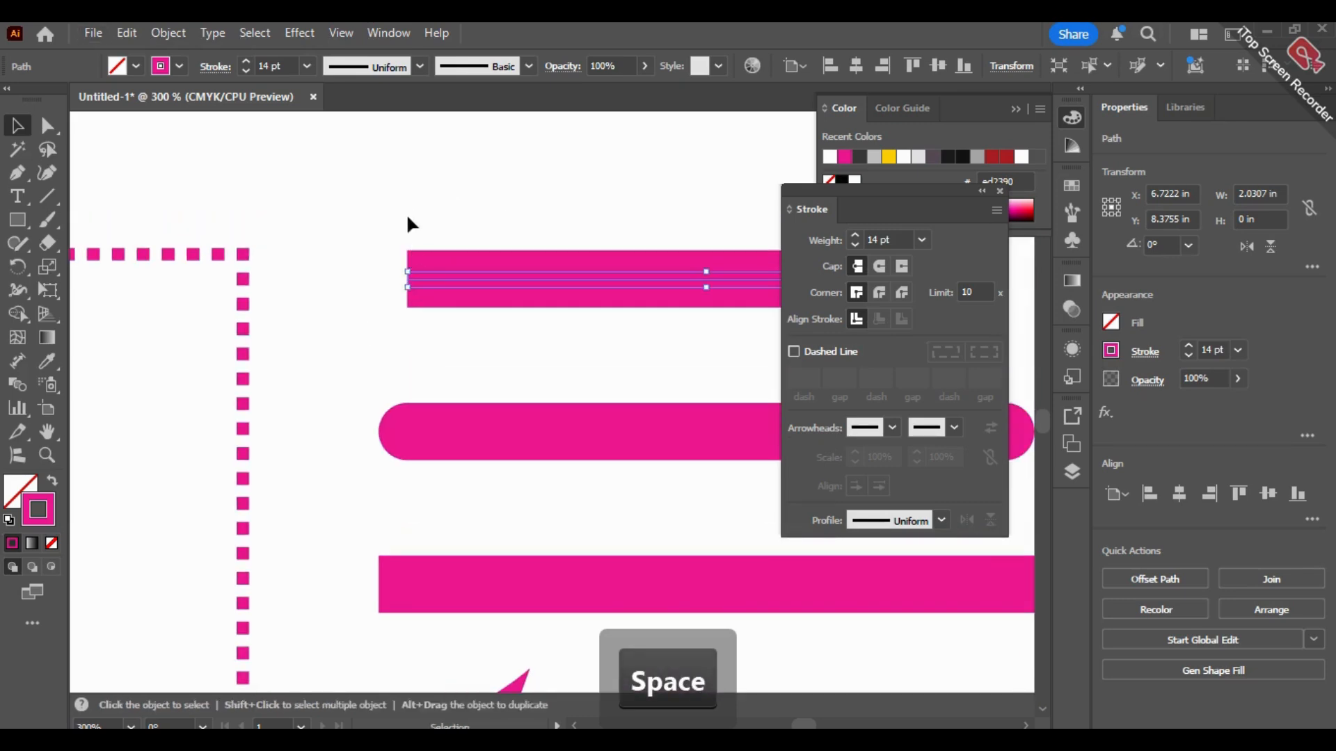
Step: Select the second and third thick lines one after the other and examine their round and projecting cap ends
{"action": "left_click", "coordinate": [548, 433]}
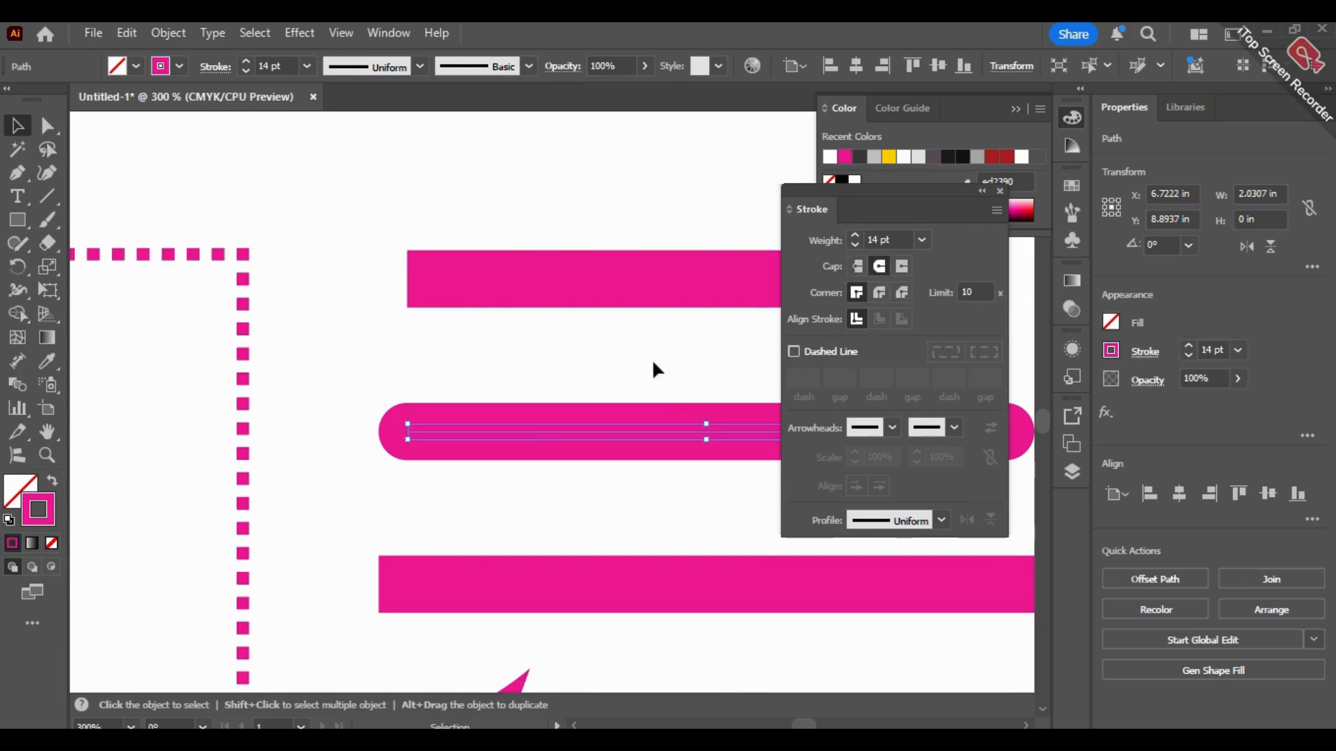
{"action": "key", "text": "space"}
{"action": "left_click_drag", "start_coordinate": [513, 378], "coordinate": [480, 319]}
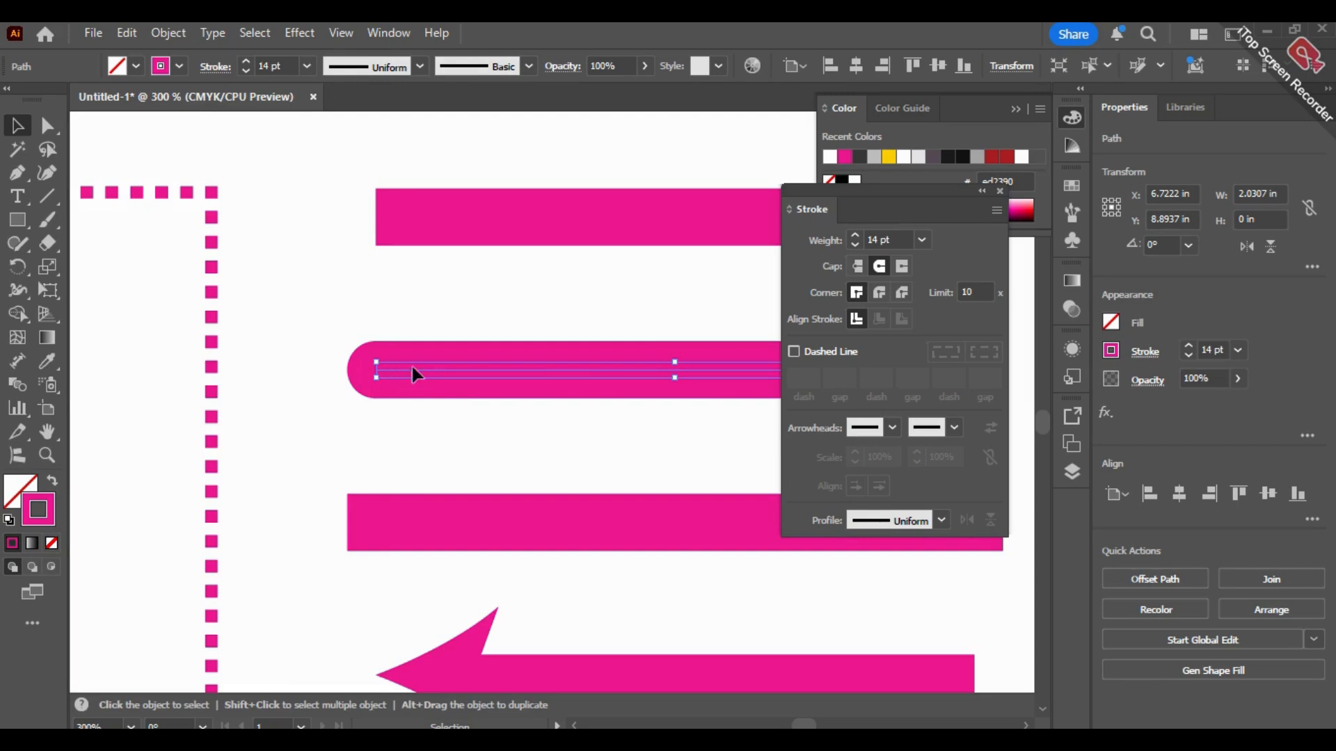
{"action": "left_click_drag", "start_coordinate": [430, 456], "coordinate": [394, 289]}
{"action": "left_click", "coordinate": [369, 356]}
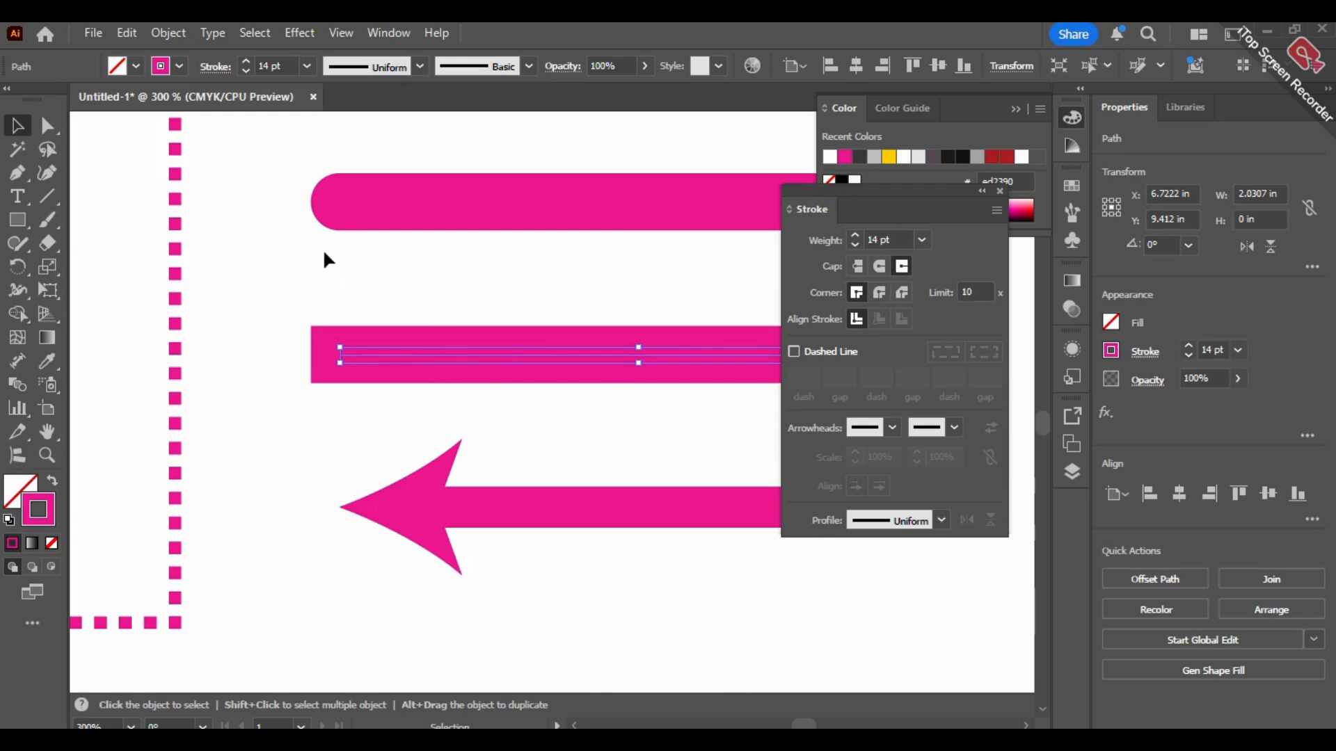
{"action": "left_click_drag", "start_coordinate": [290, 210], "coordinate": [292, 338]}
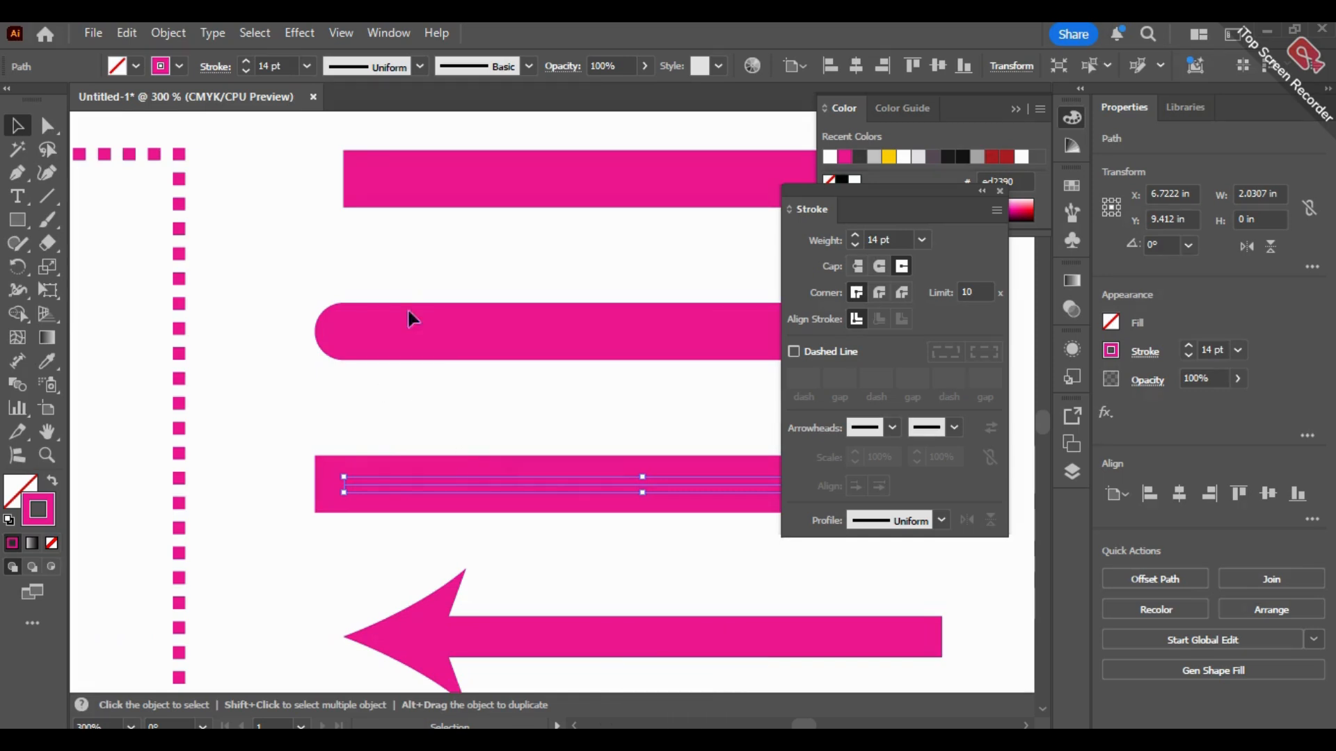
Step: Compare the ends of the first and third thick lines by selecting each one, and clear the selection
{"action": "key", "text": "ctrl+shift+a"}
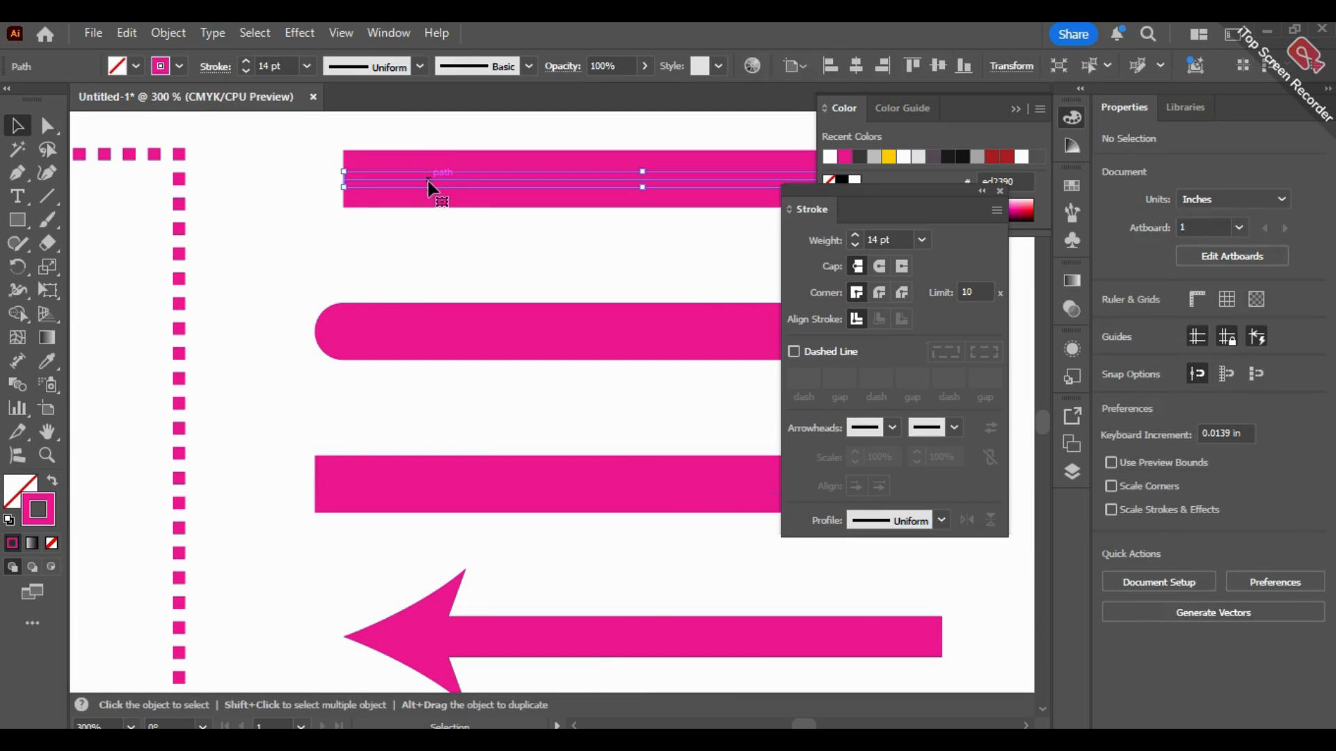
{"action": "left_click", "coordinate": [427, 181]}
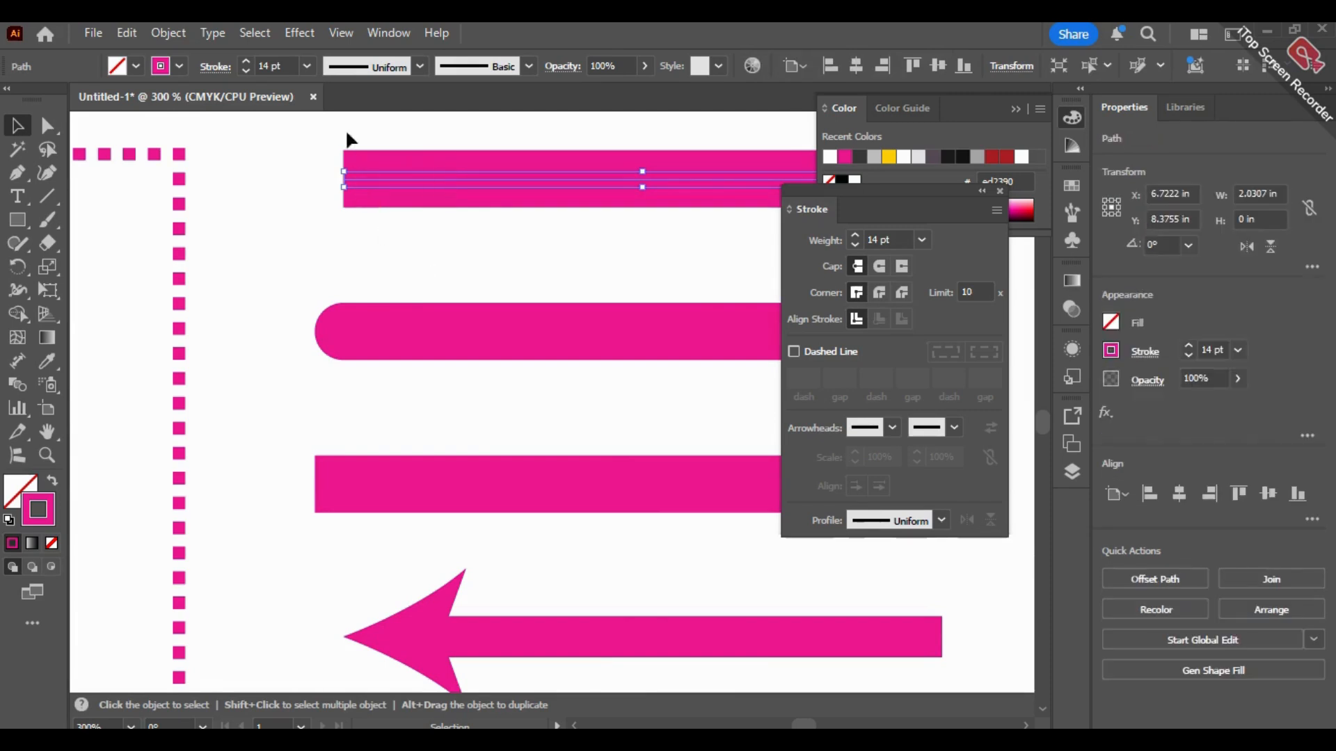
{"action": "left_click", "coordinate": [405, 485]}
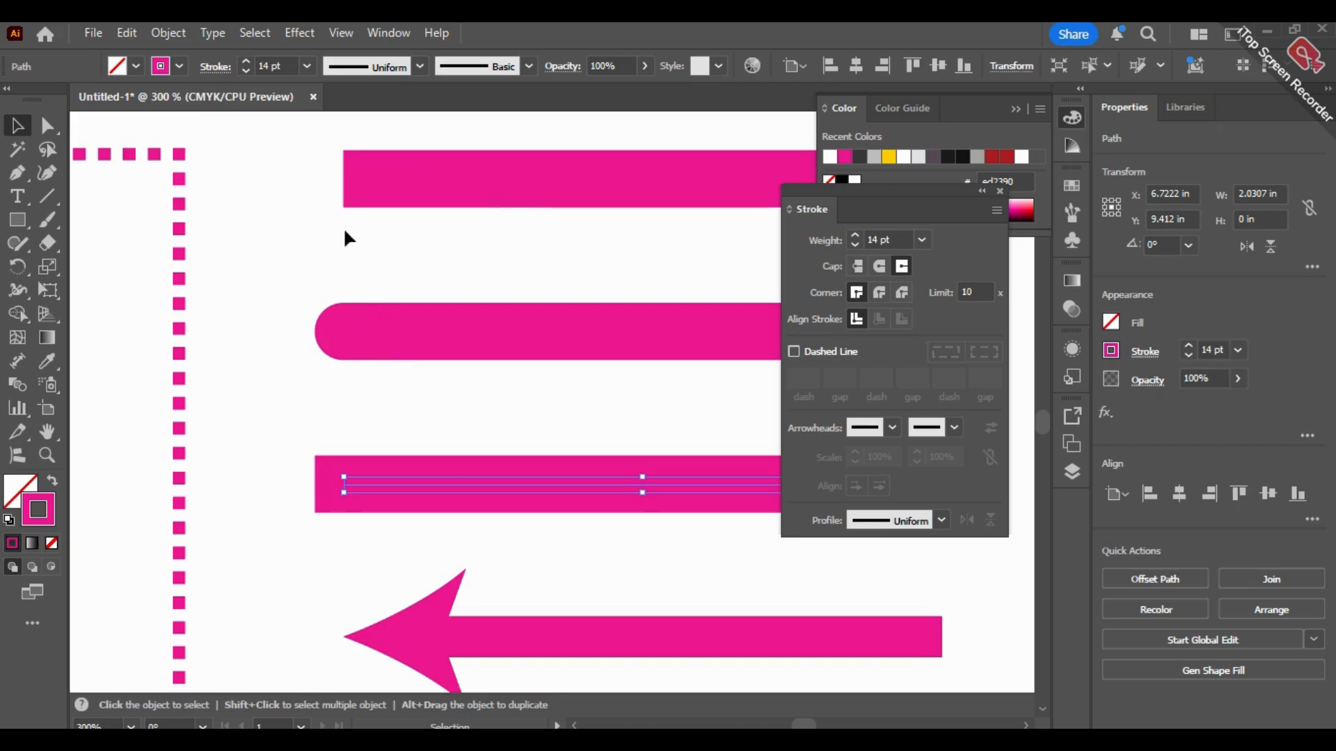
{"action": "left_click", "coordinate": [288, 252]}
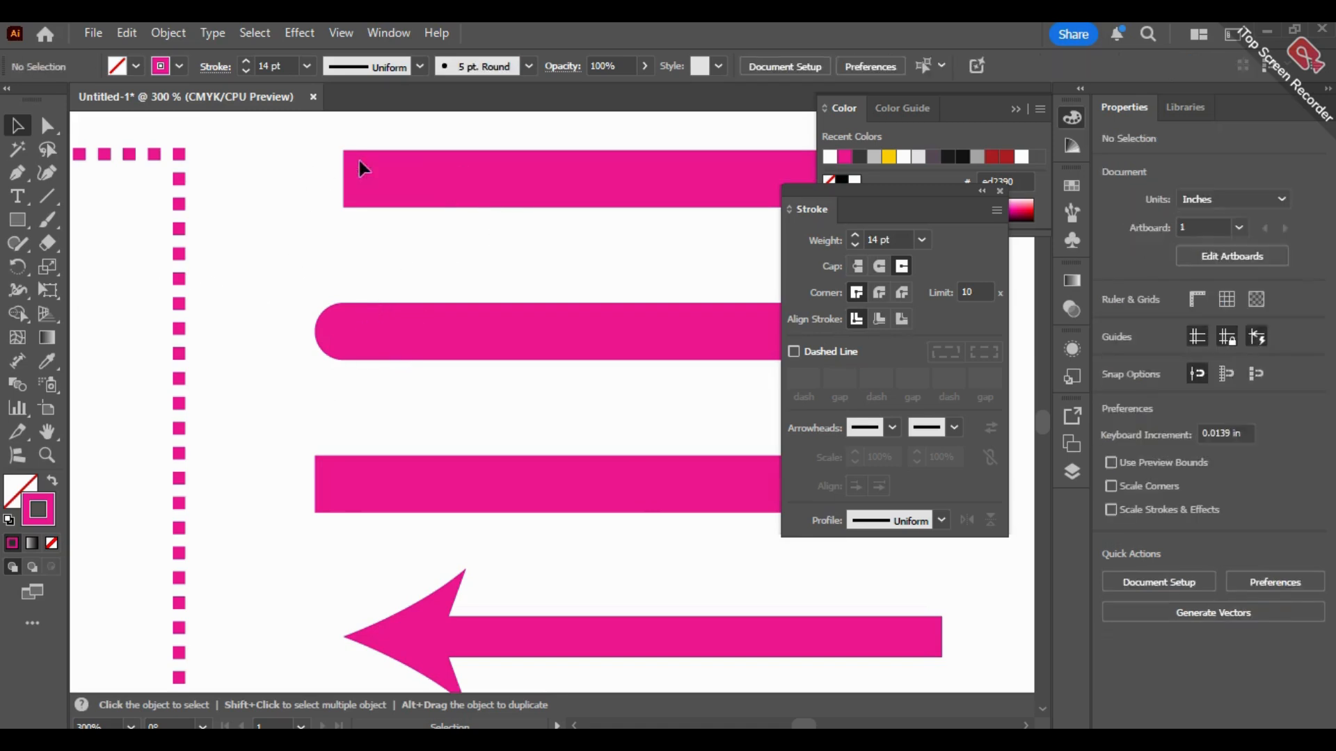
{"action": "scroll", "coordinate": [298, 390], "scroll_direction": "down", "scroll_amount": 5, "text": "alt"}
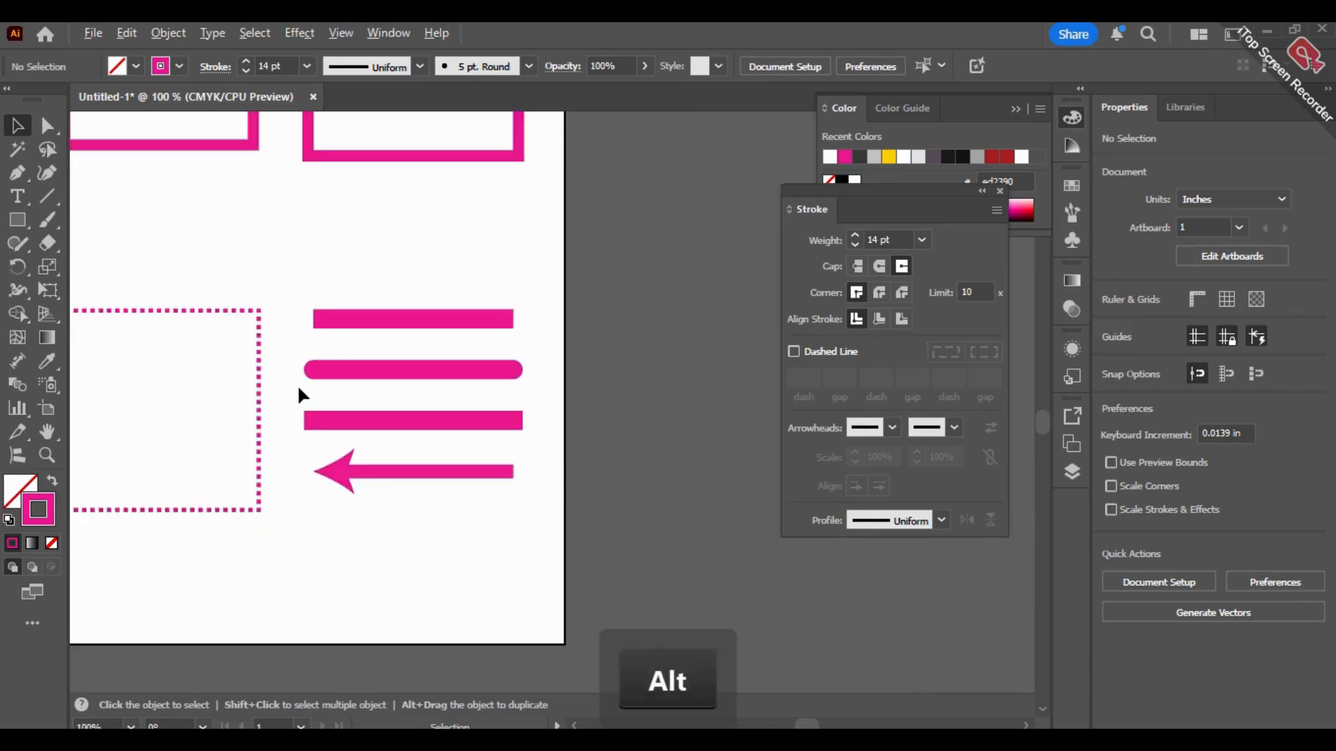
{"action": "key", "text": "space"}
{"action": "left_click_drag", "start_coordinate": [546, 467], "coordinate": [741, 550]}
{"action": "scroll", "coordinate": [728, 487], "scroll_direction": "down", "scroll_amount": 1, "text": "alt"}
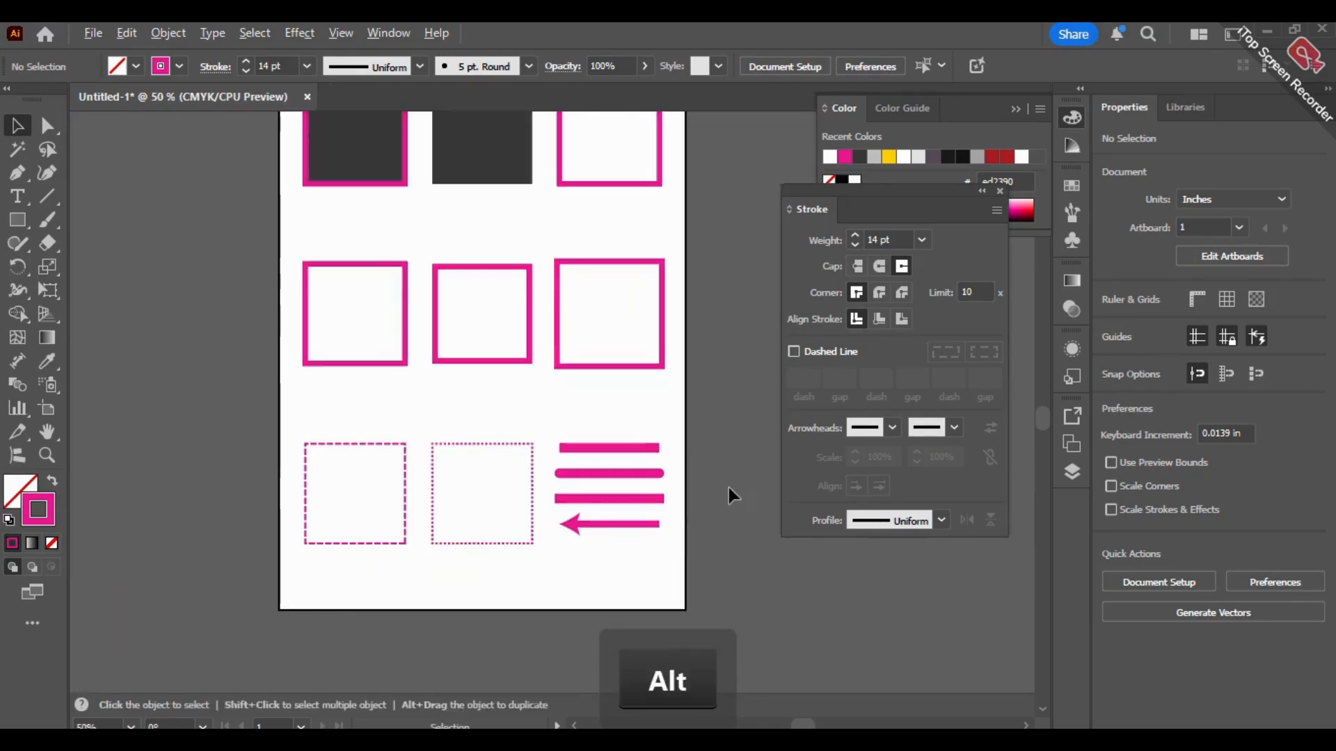
{"action": "key", "text": "space"}
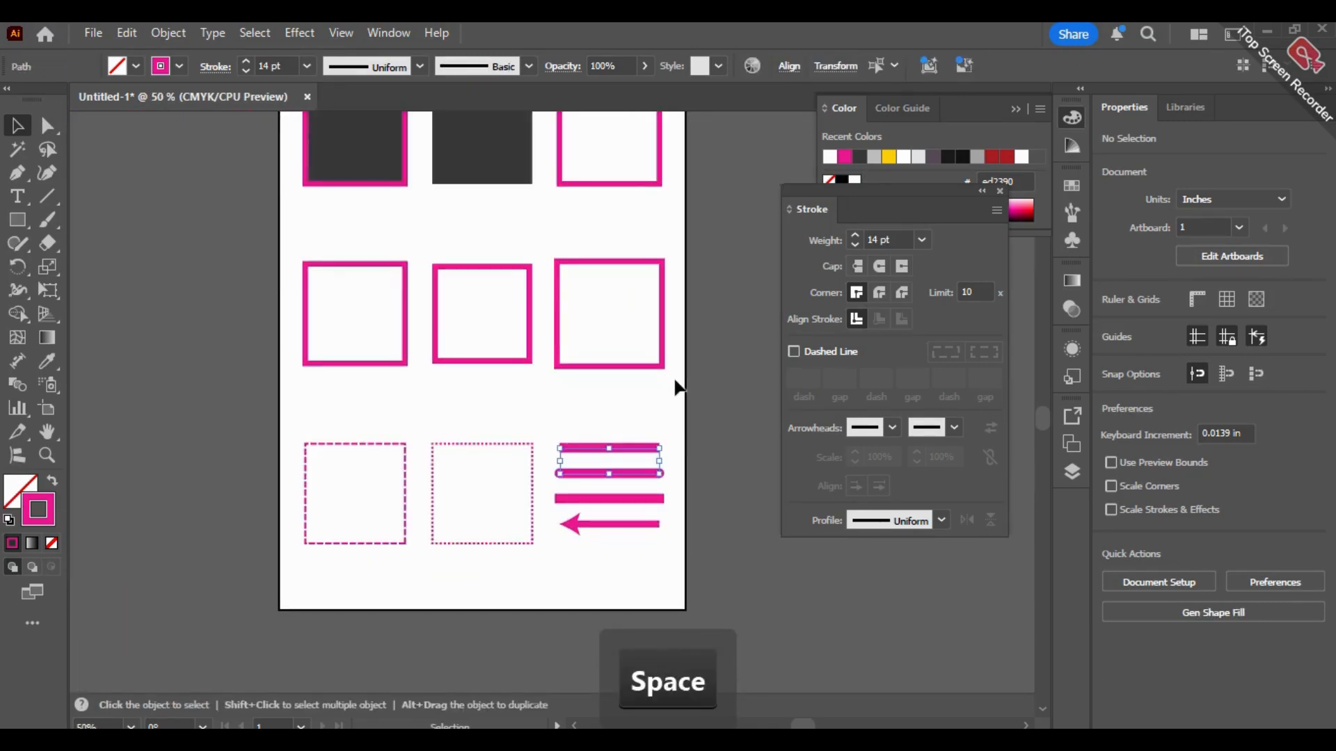
{"action": "left_click_drag", "start_coordinate": [671, 388], "coordinate": [571, 442]}
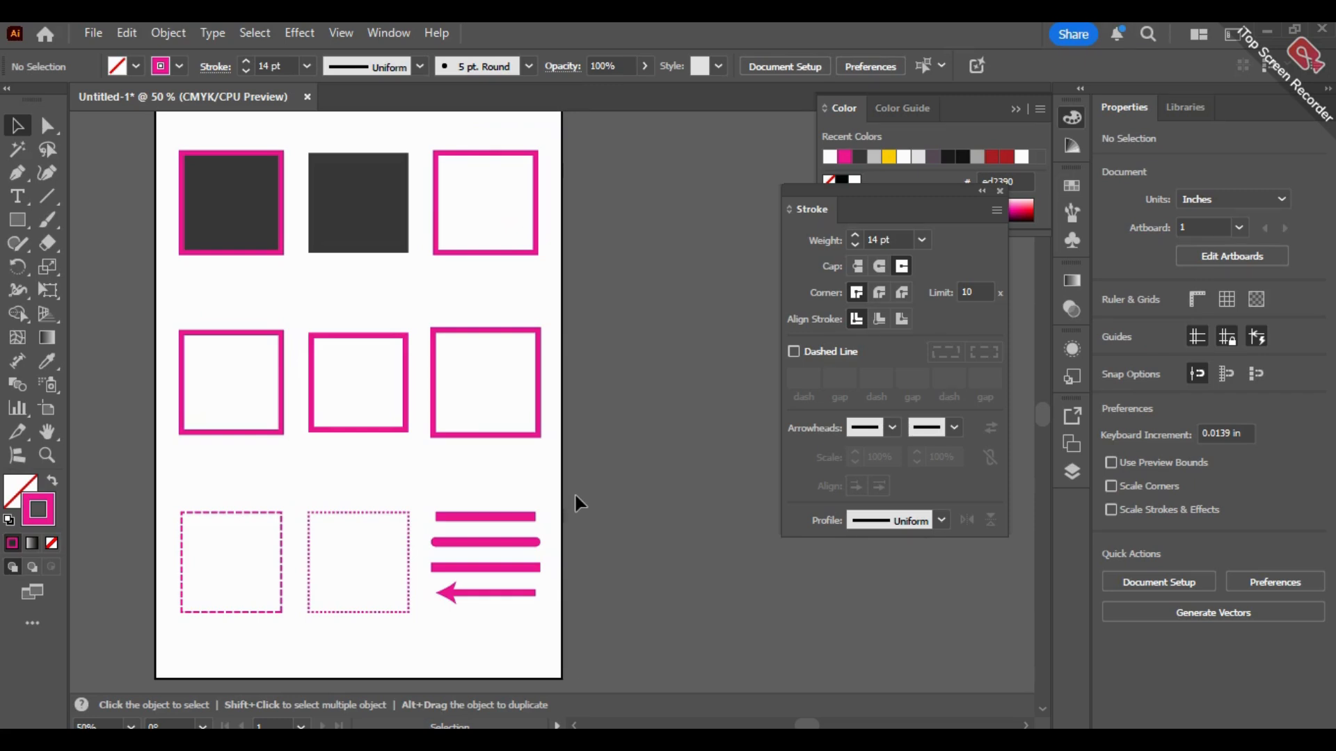
{"action": "key", "text": "super"}
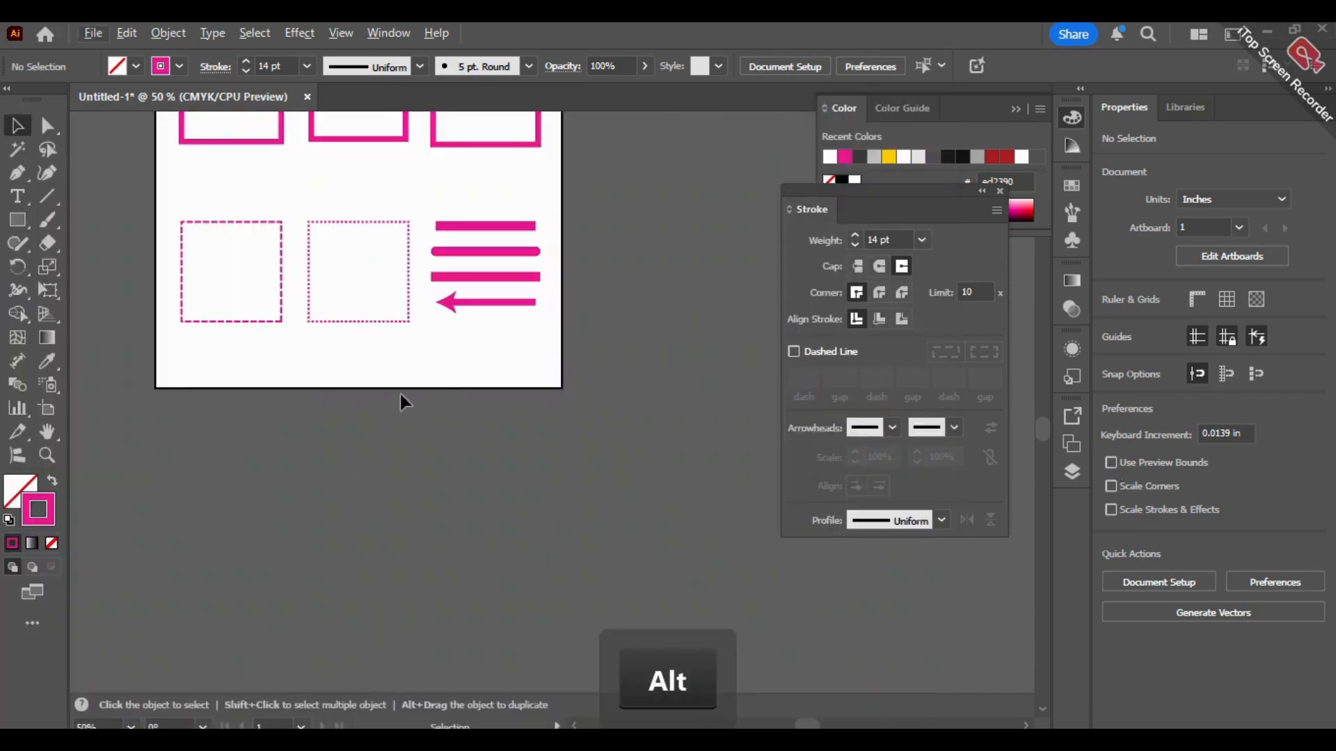
Step: Select the arrow line at the bottom of the line samples and change its start arrowhead to Arrow 2
{"action": "scroll", "coordinate": [434, 387], "scroll_direction": "up", "scroll_amount": 3}
{"action": "left_click_drag", "start_coordinate": [468, 336], "coordinate": [478, 513]}
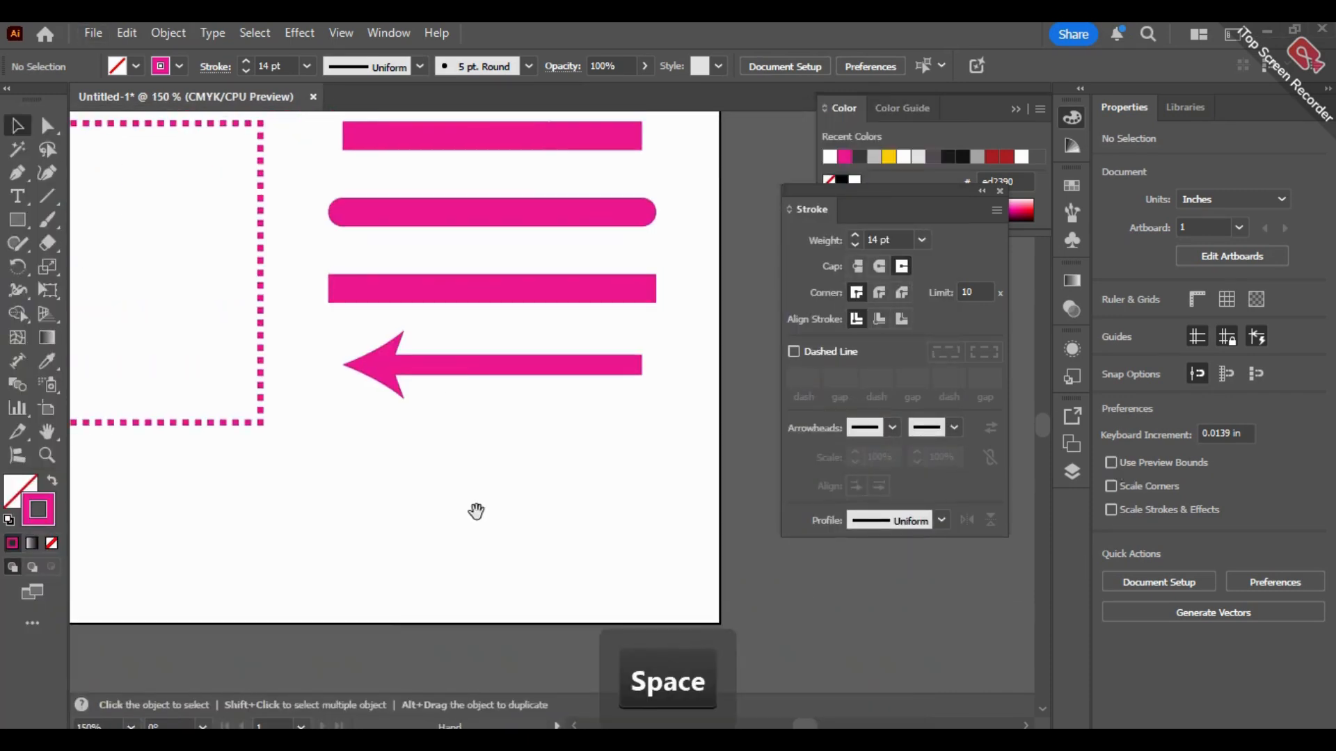
{"action": "scroll", "coordinate": [471, 477], "scroll_direction": "up", "scroll_amount": 1}
{"action": "left_click_drag", "start_coordinate": [484, 446], "coordinate": [485, 485]}
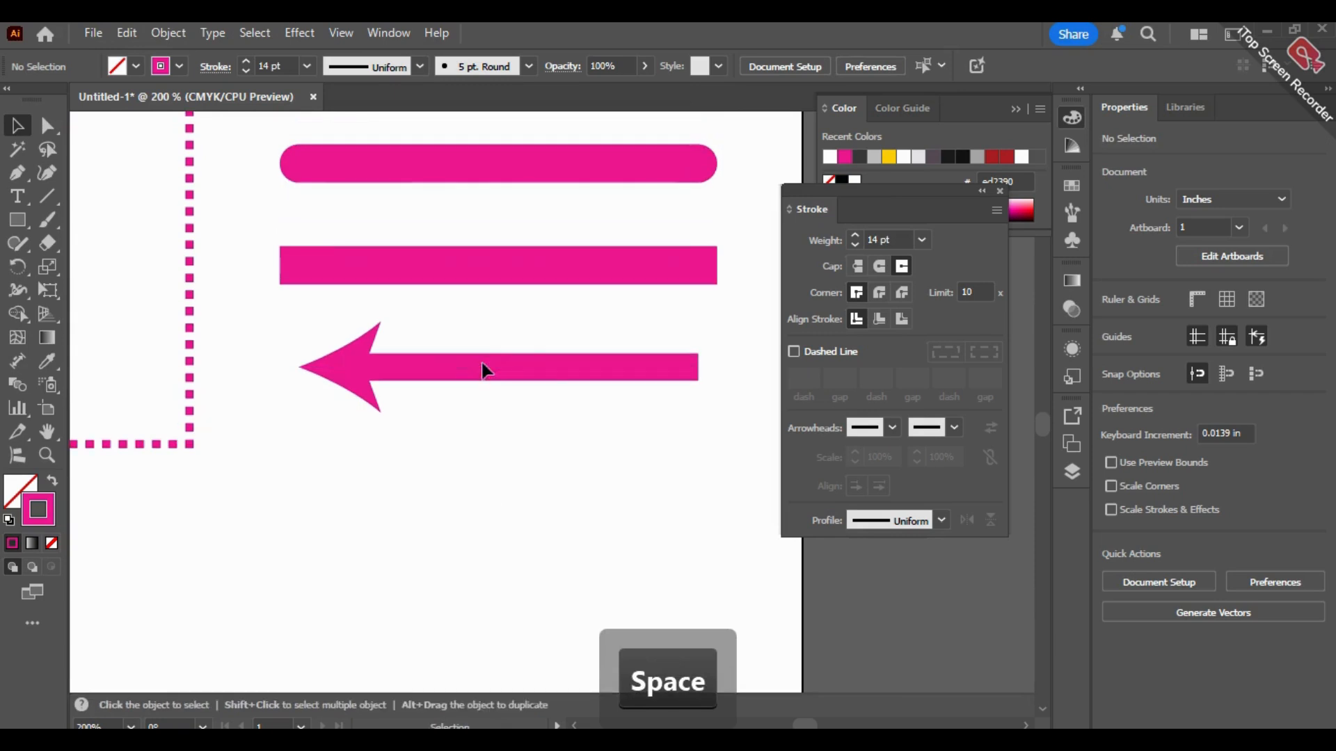
{"action": "left_click", "coordinate": [510, 374]}
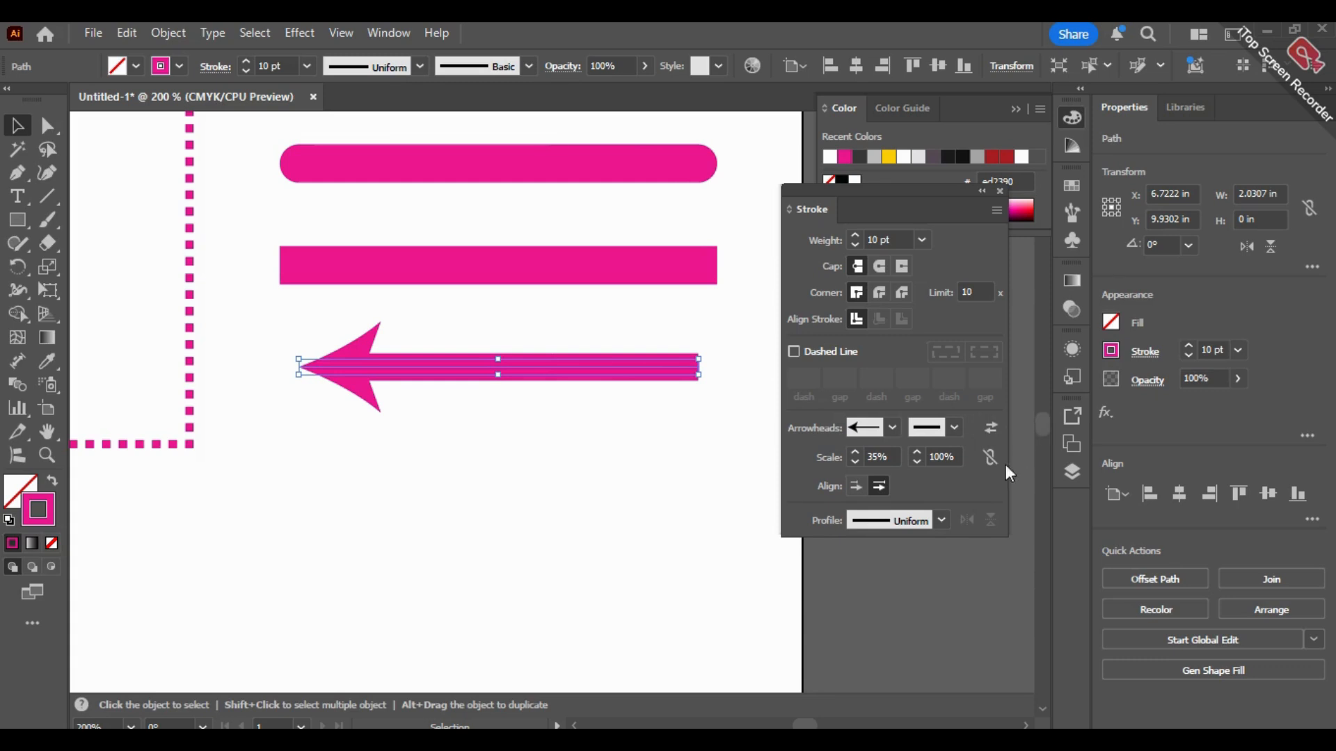
{"action": "left_click", "coordinate": [893, 426]}
{"action": "left_click", "coordinate": [810, 490]}
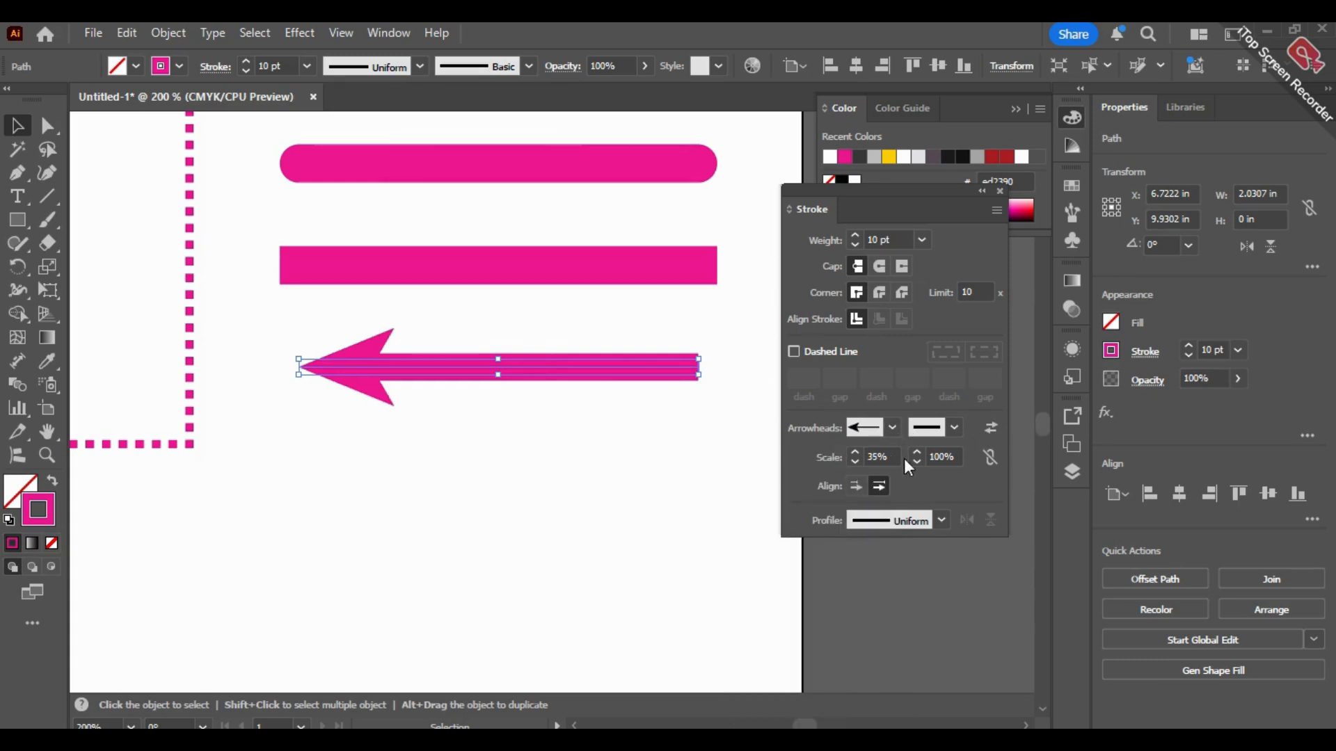
Step: Try the Arrow 6 start arrowhead on the arrow line, return it to Arrow 2, and deselect the line
{"action": "left_click", "coordinate": [892, 427]}
{"action": "left_click", "coordinate": [803, 587]}
{"action": "left_click", "coordinate": [896, 430]}
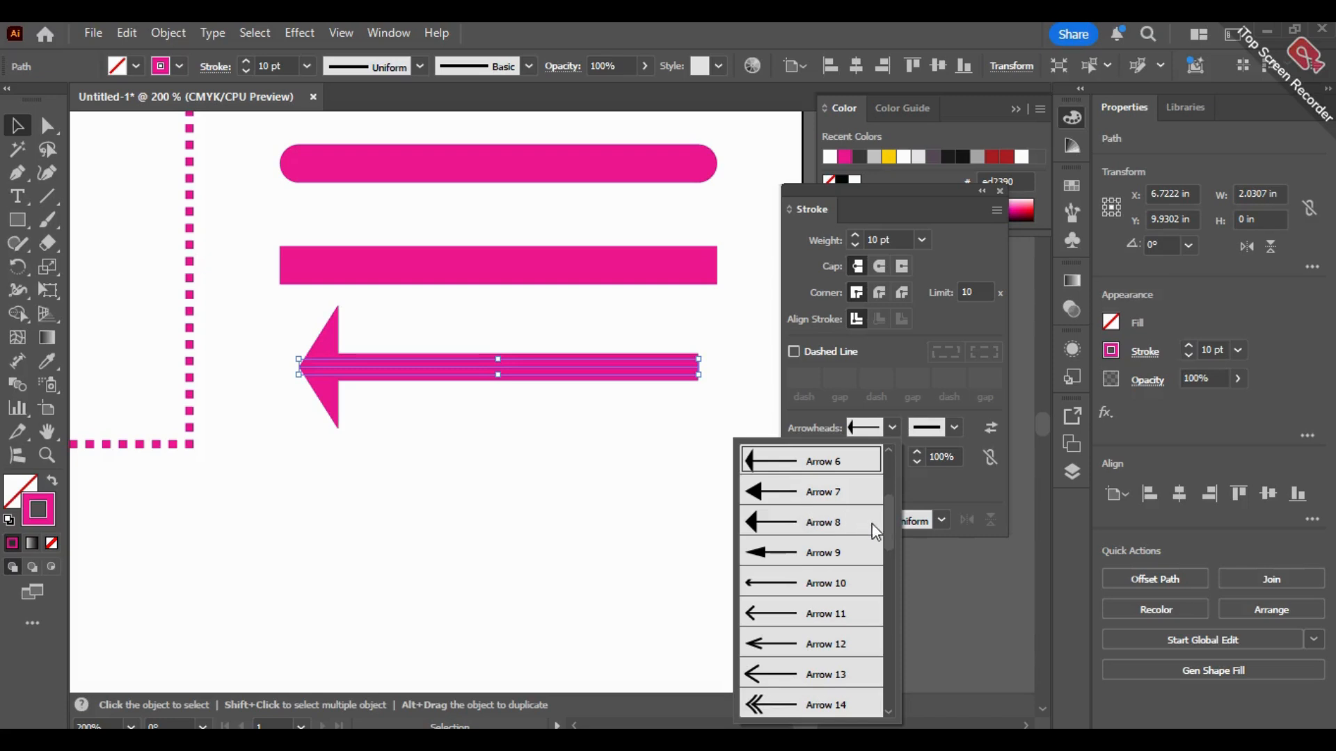
{"action": "left_click_drag", "start_coordinate": [889, 531], "coordinate": [891, 465]}
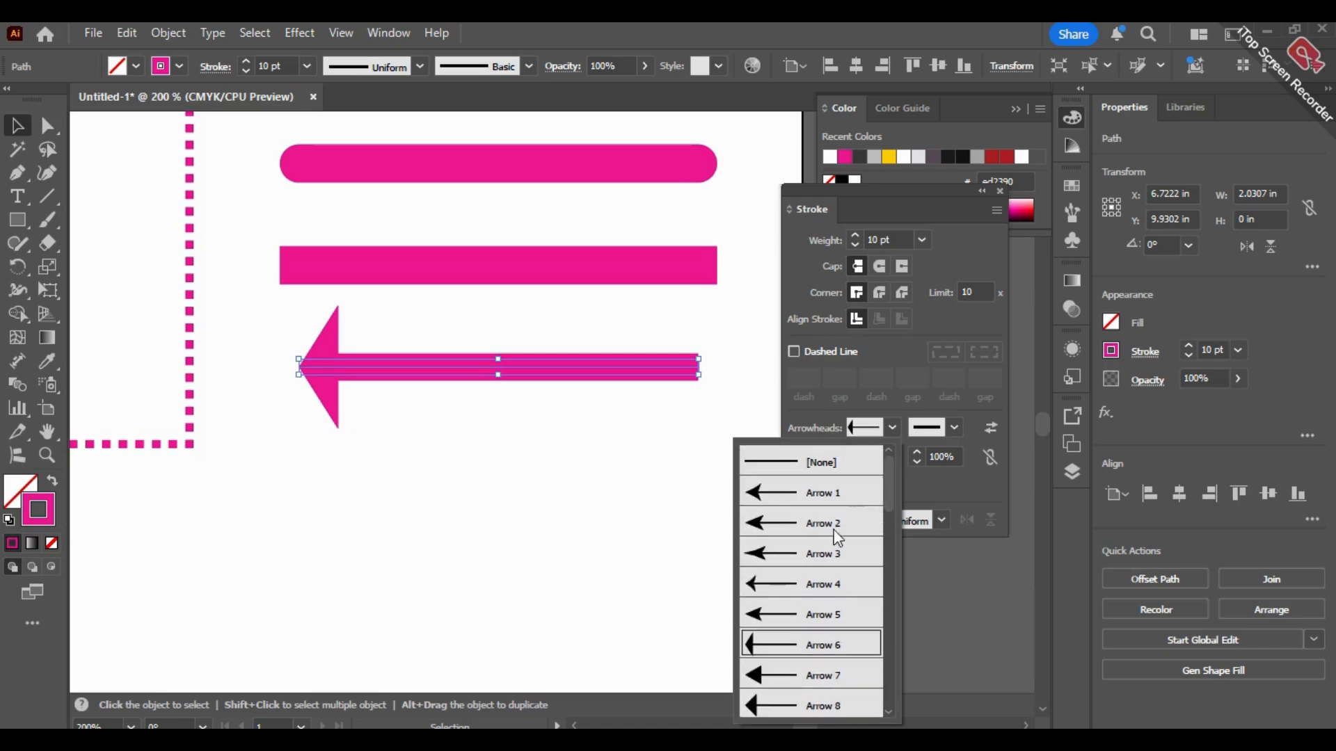
{"action": "left_click", "coordinate": [815, 527]}
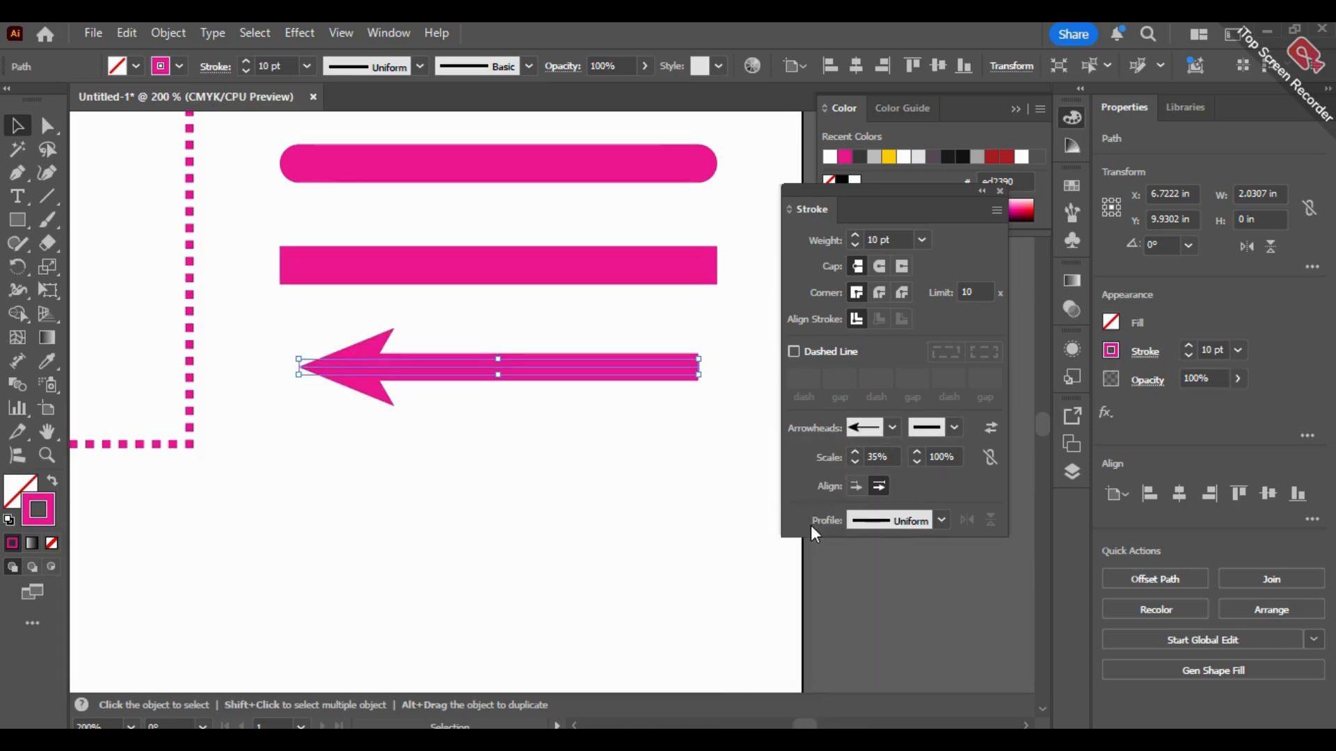
{"action": "left_click", "coordinate": [844, 629]}
Step: Reselect the arrow line, apply a triple-feather tail as its end arrowhead, scale that end to 38%, and deselect it
{"action": "left_click", "coordinate": [696, 374]}
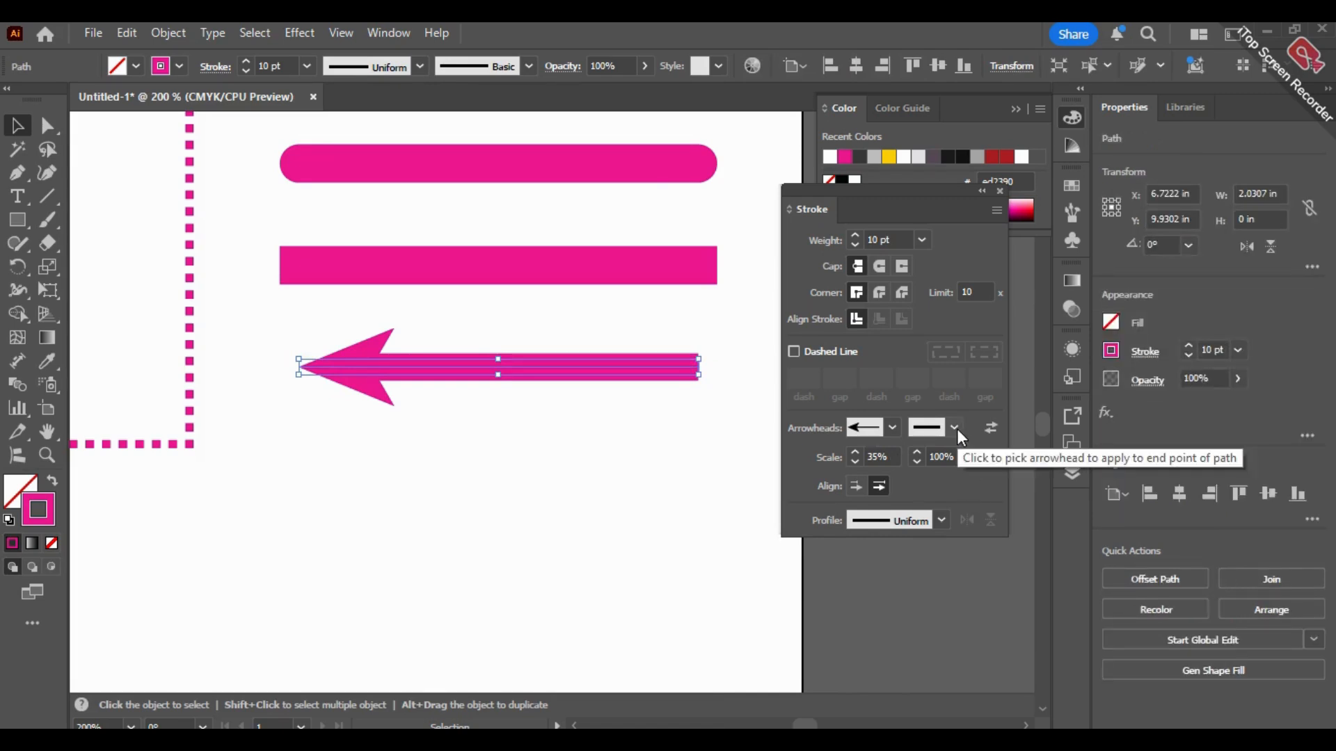
{"action": "left_click", "coordinate": [955, 427]}
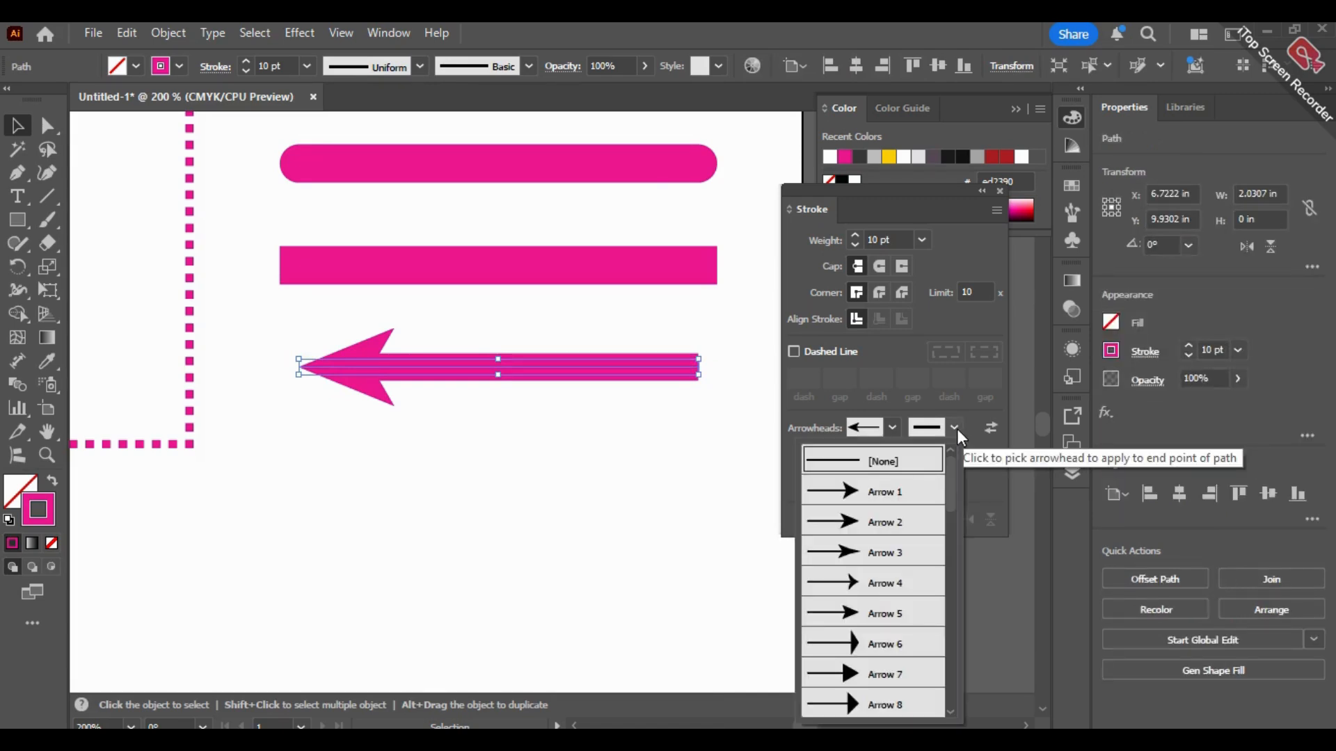
{"action": "left_click_drag", "start_coordinate": [950, 477], "coordinate": [956, 614]}
{"action": "left_click", "coordinate": [897, 613]}
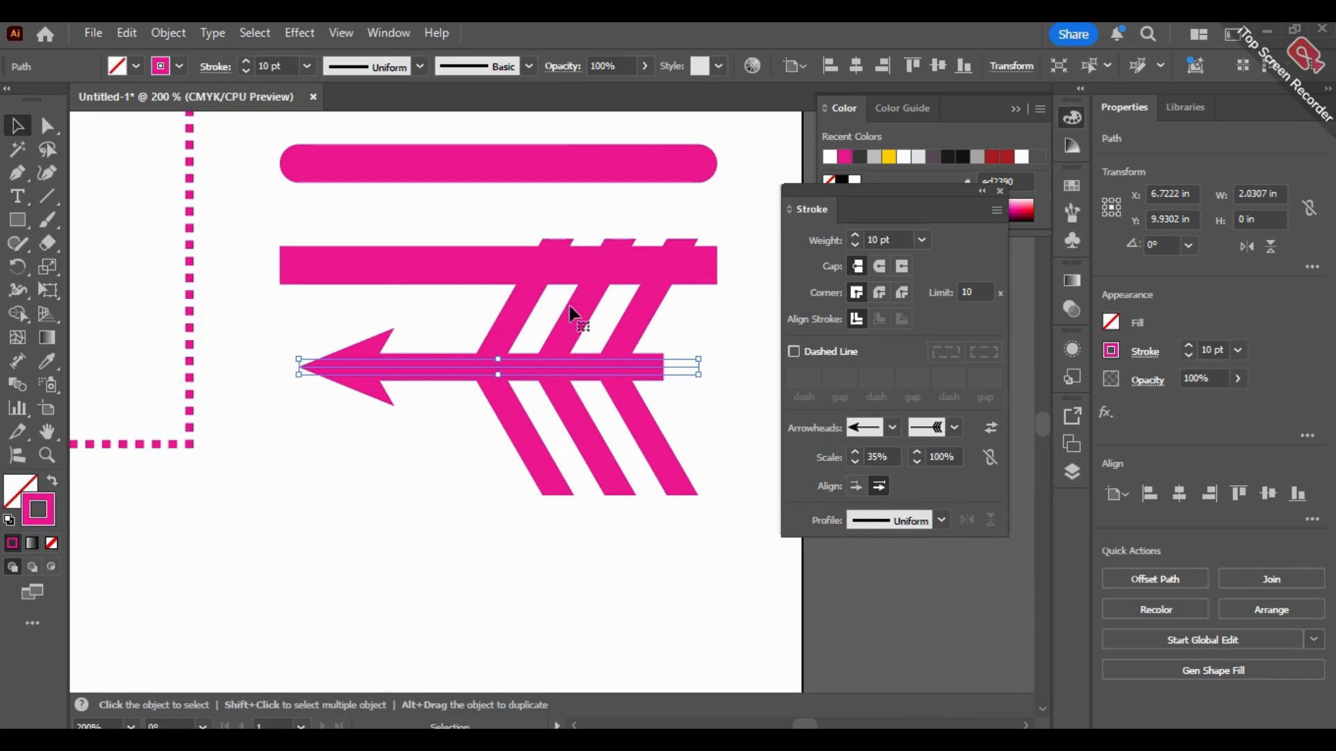
{"action": "left_click_drag", "start_coordinate": [912, 463], "coordinate": [912, 464]}
{"action": "left_click", "coordinate": [651, 547]}
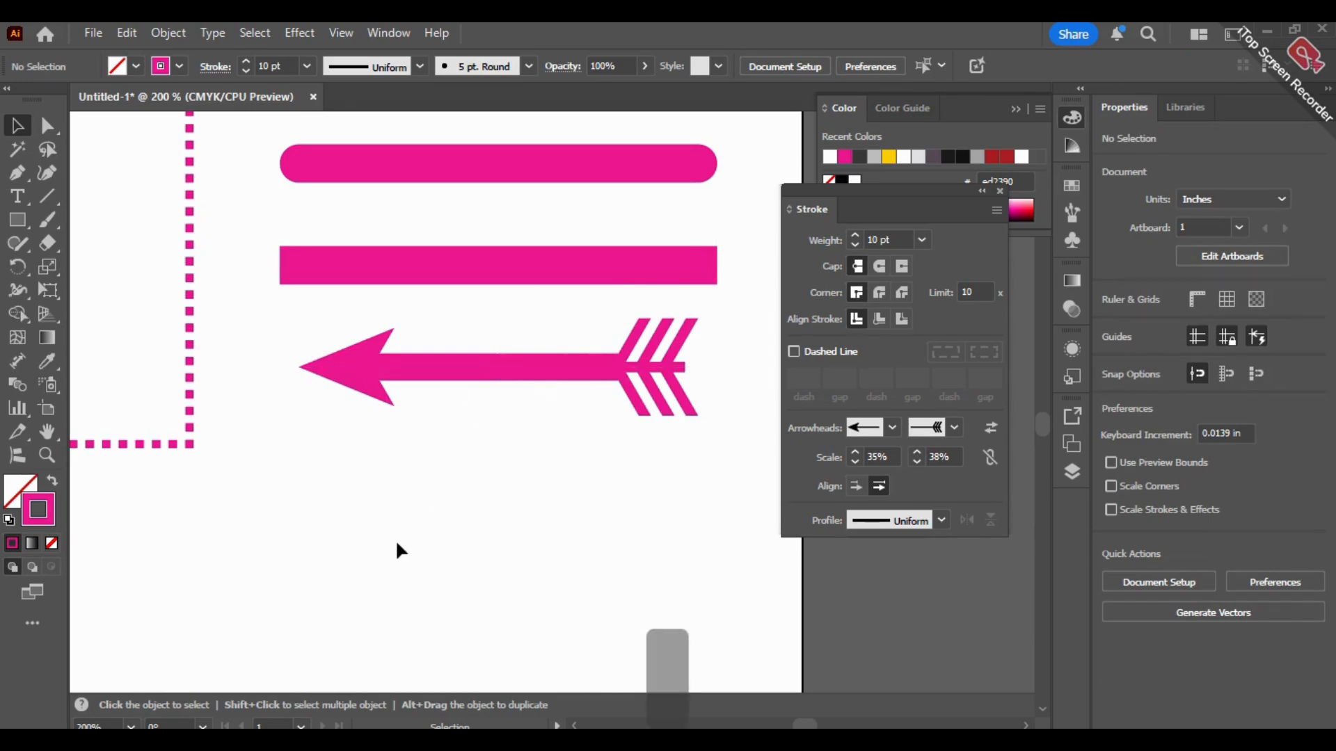
Step: Draw a freehand, slightly rising curve about 5.9 in wide with the Pencil tool between the first and second rows of squares
{"action": "scroll", "coordinate": [396, 540], "scroll_direction": "down", "scroll_amount": 3}
{"action": "key", "text": "space"}
{"action": "left_click_drag", "start_coordinate": [400, 545], "coordinate": [568, 569]}
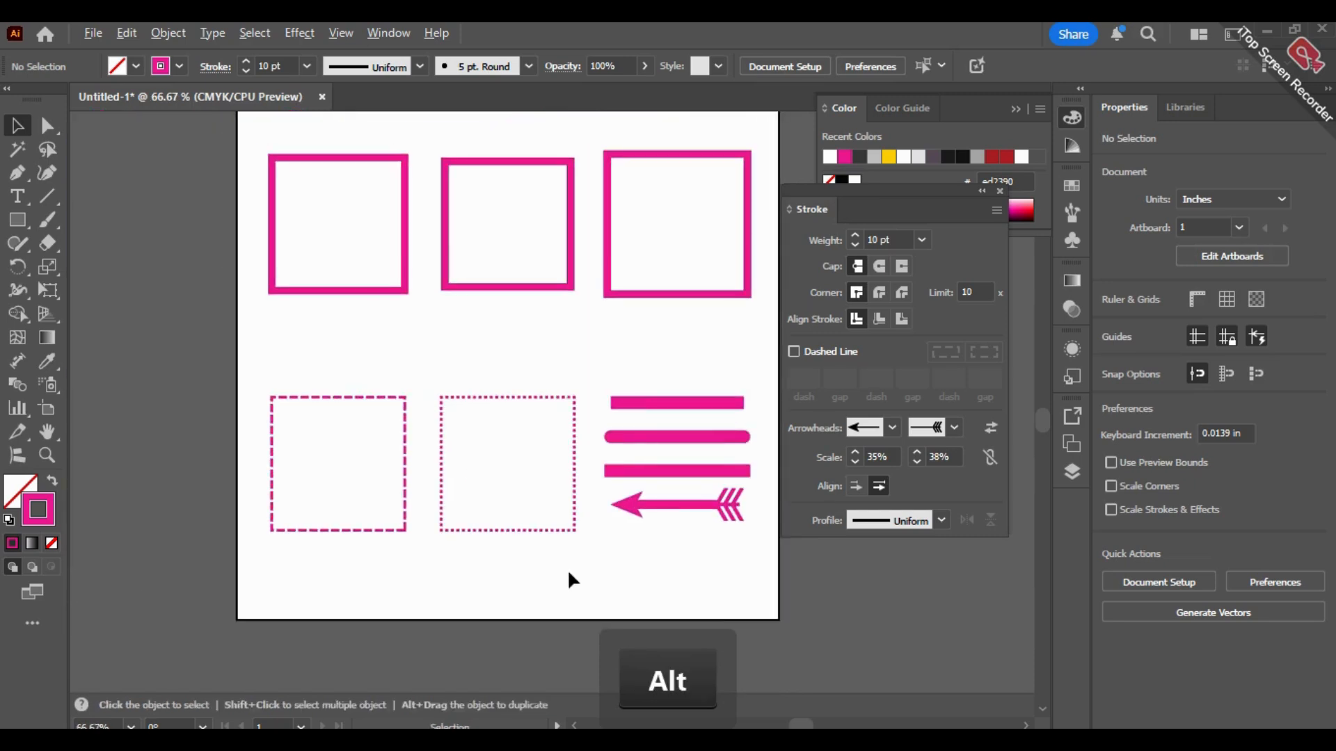
{"action": "scroll", "coordinate": [566, 569], "scroll_direction": "down", "scroll_amount": 1}
{"action": "scroll", "coordinate": [707, 555], "scroll_direction": "up", "scroll_amount": 1}
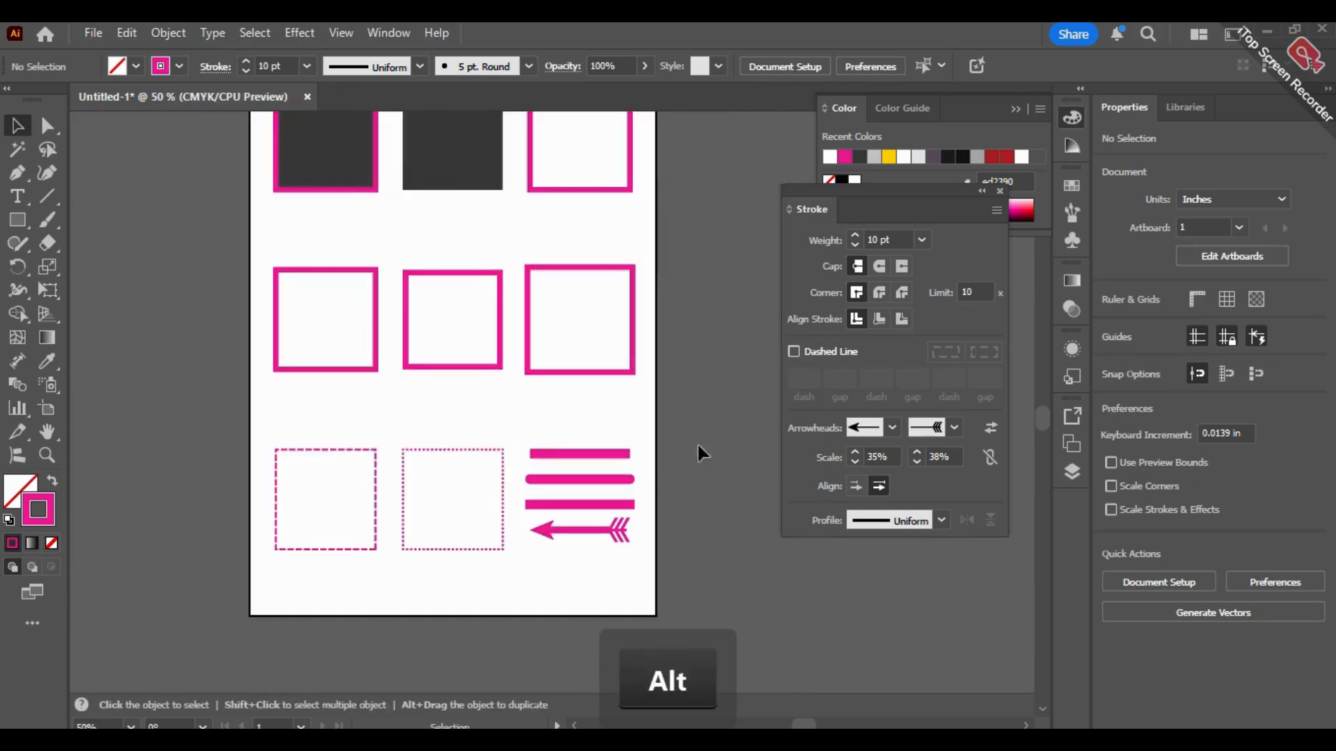
{"action": "key", "text": "space"}
{"action": "left_click_drag", "start_coordinate": [700, 373], "coordinate": [649, 426]}
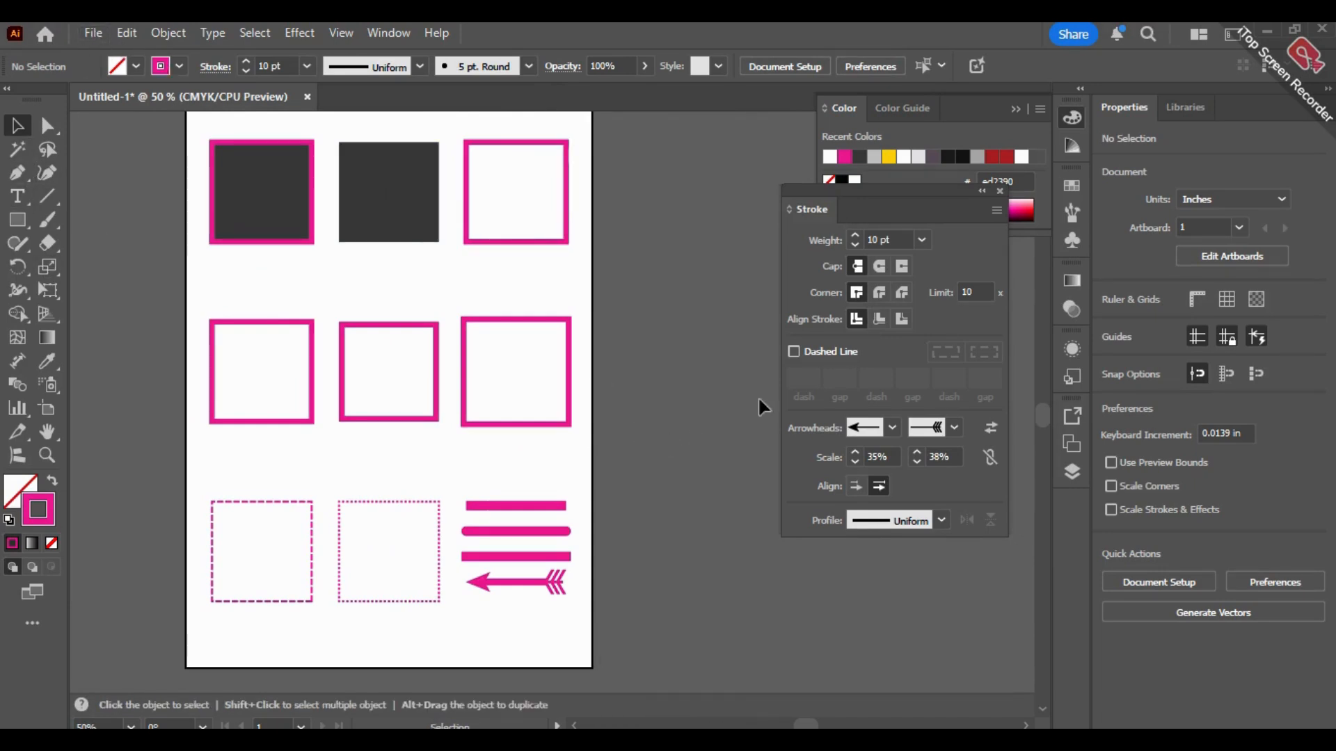
{"action": "left_click", "coordinate": [547, 587]}
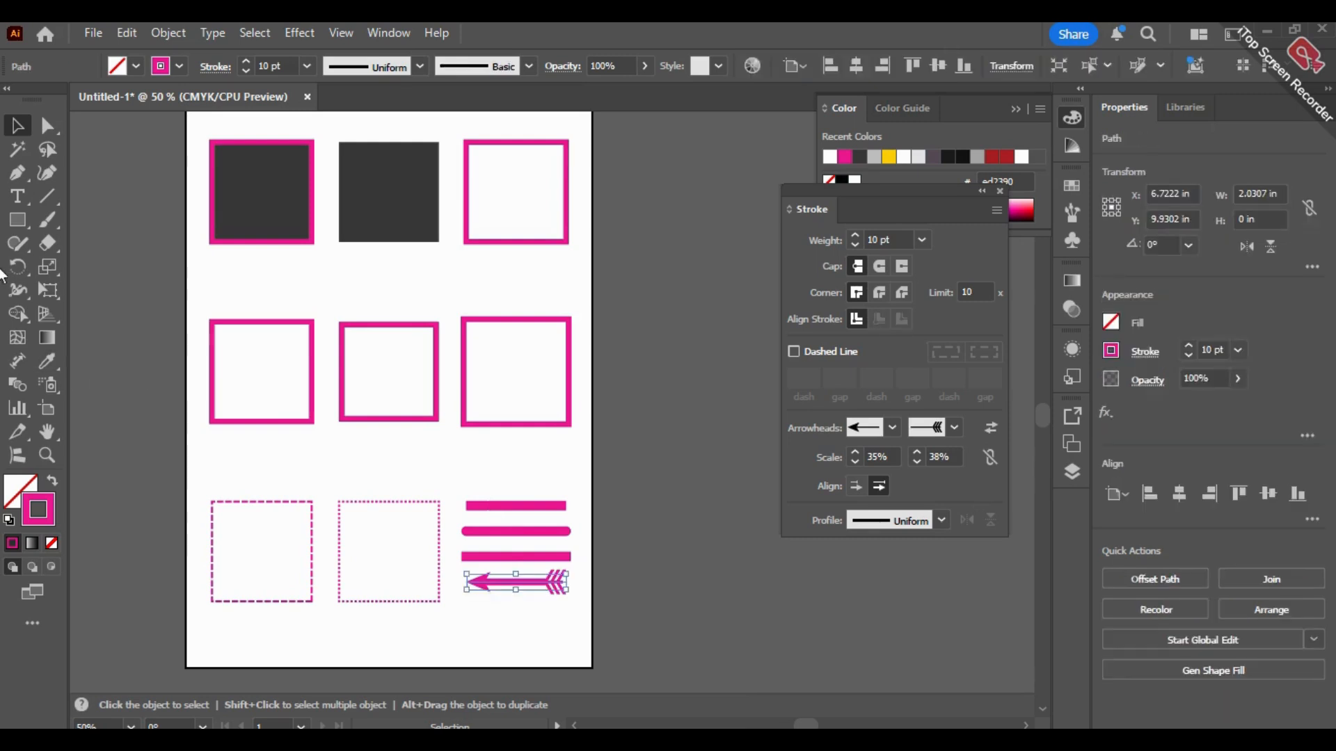
{"action": "left_click", "coordinate": [18, 243]}
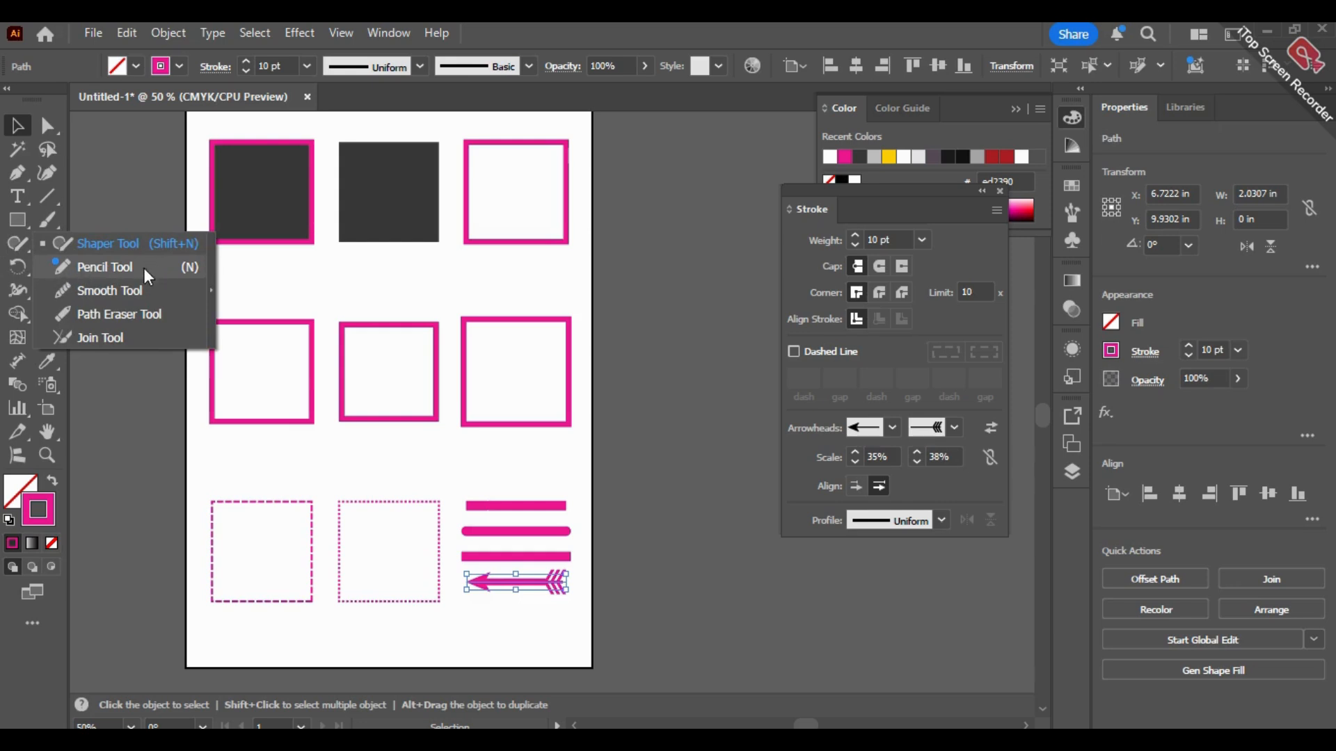
{"action": "left_click", "coordinate": [198, 271]}
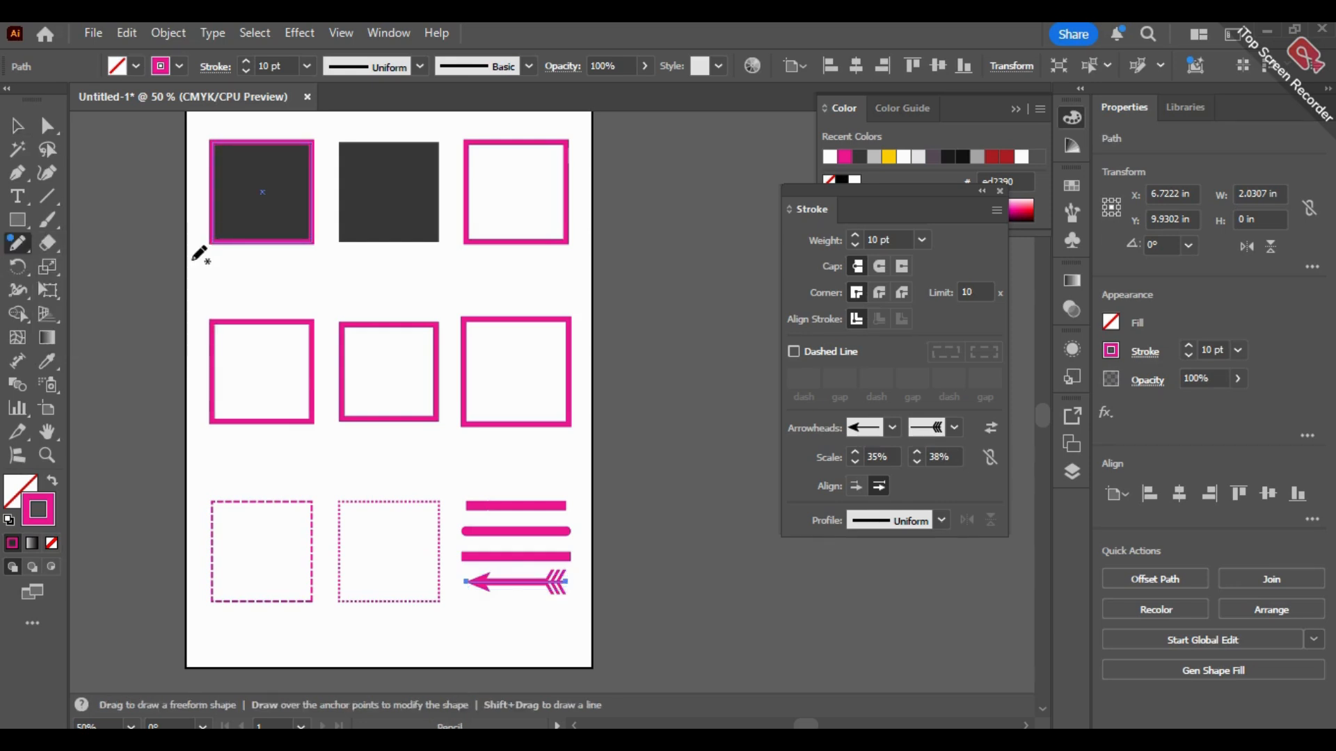
{"action": "left_click_drag", "start_coordinate": [245, 291], "coordinate": [537, 268]}
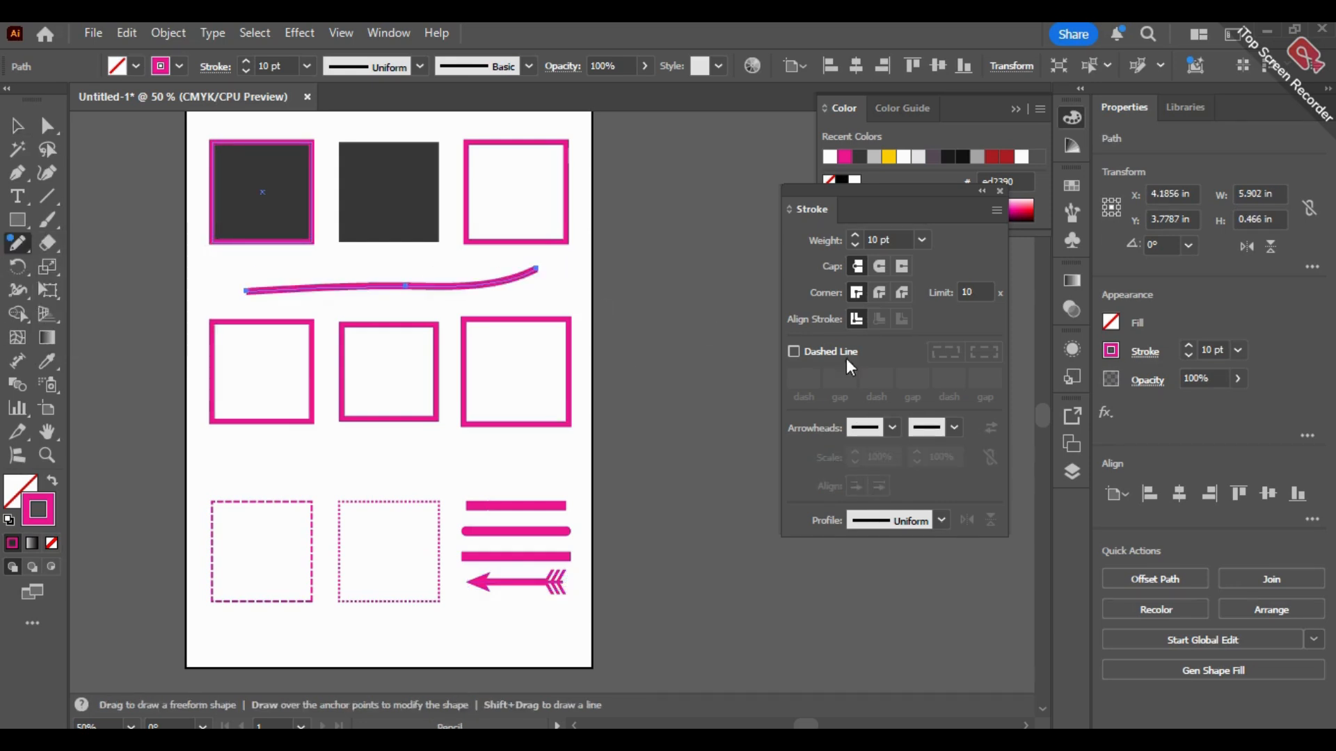
Step: Give the freehand curve a pointed start arrowhead and a feathered end arrowhead, scaling both ends to 75%
{"action": "left_click", "coordinate": [893, 426]}
{"action": "left_click", "coordinate": [809, 486]}
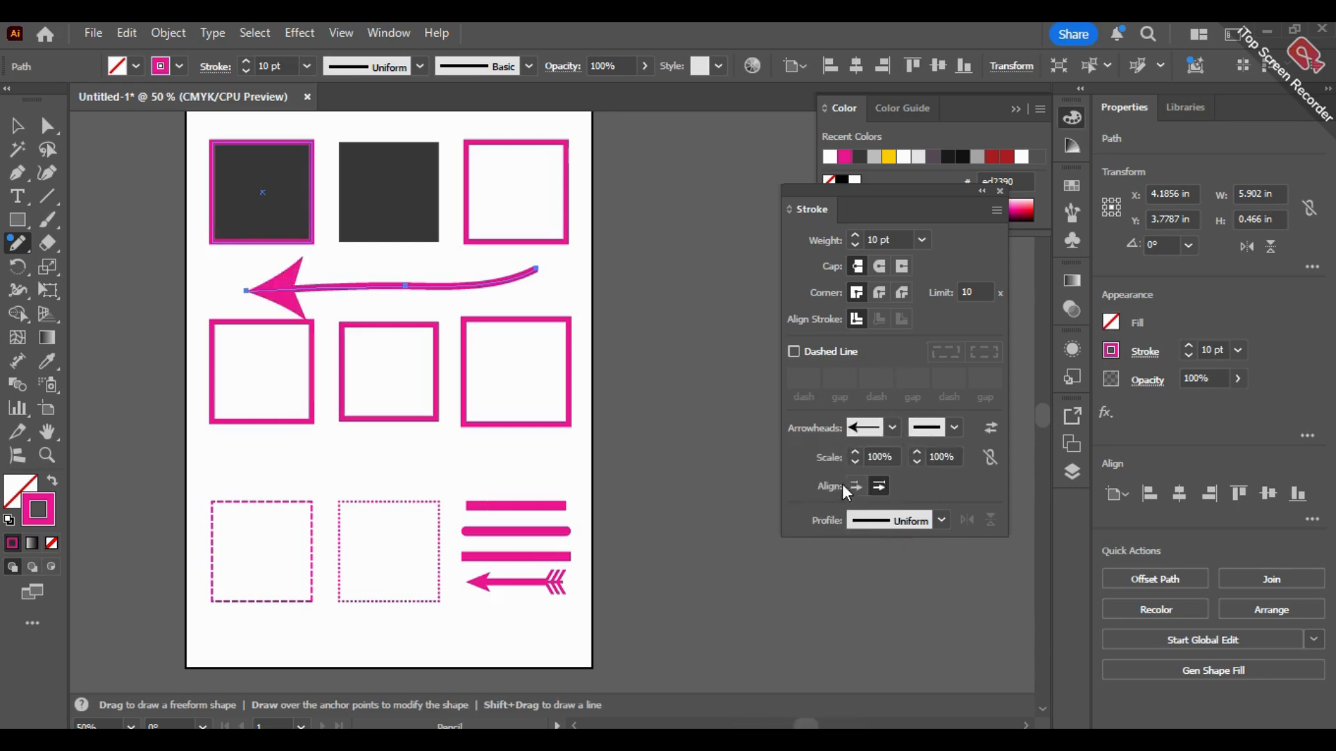
{"action": "left_click", "coordinate": [954, 427]}
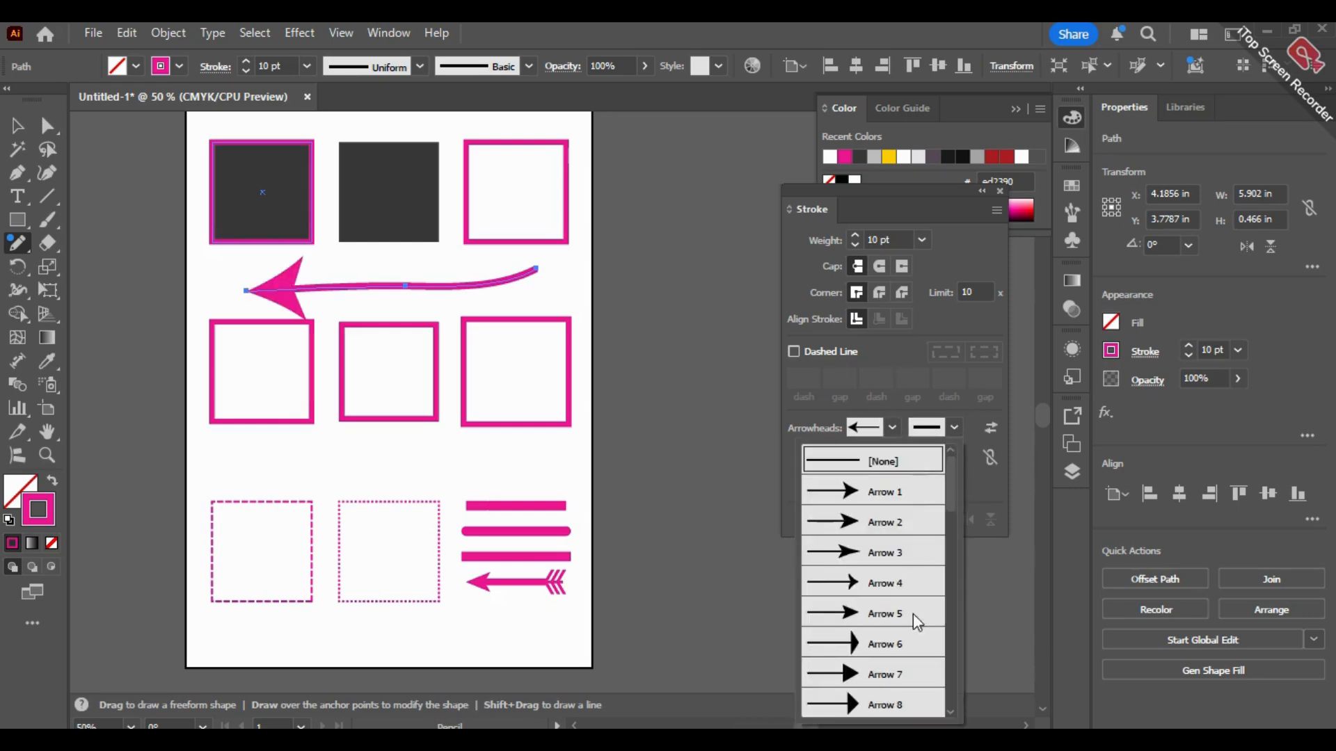
{"action": "left_click_drag", "start_coordinate": [947, 495], "coordinate": [946, 704]}
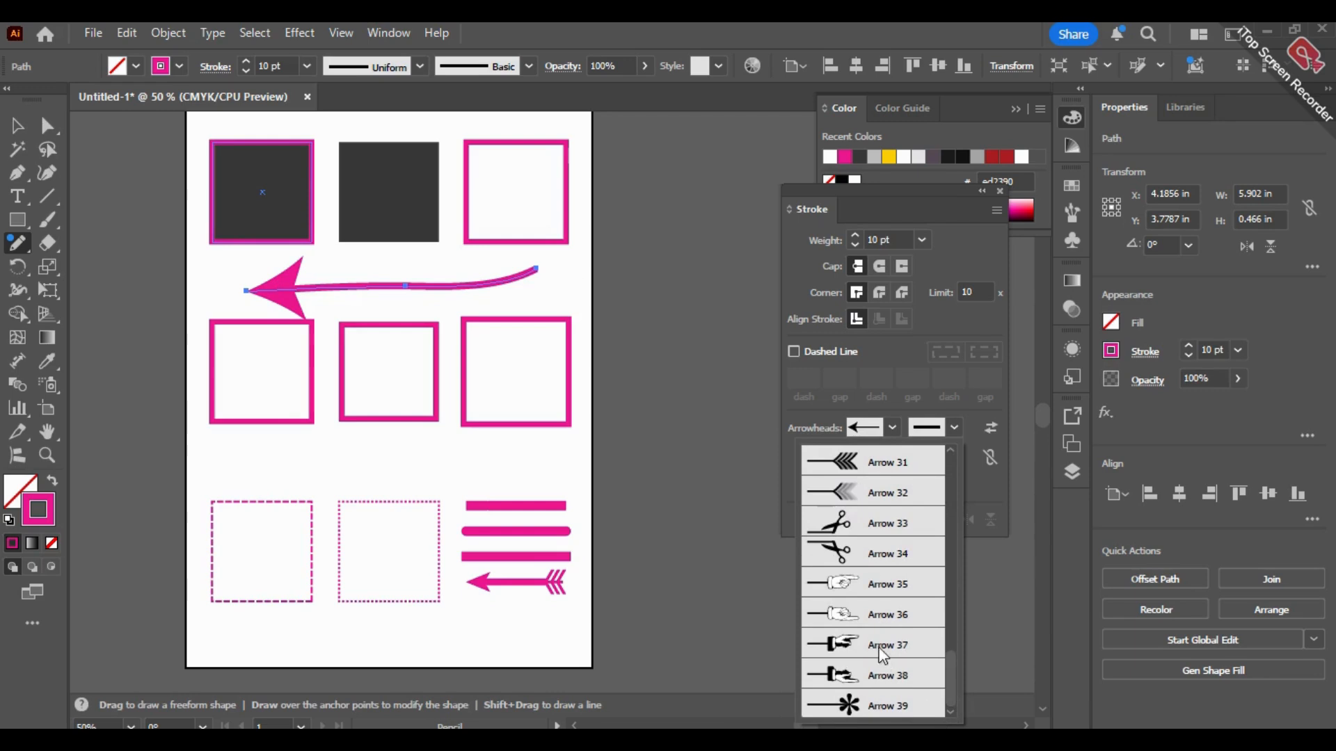
{"action": "left_click", "coordinate": [854, 466]}
{"action": "left_click_drag", "start_coordinate": [917, 462], "coordinate": [855, 462]}
{"action": "left_click", "coordinate": [857, 454]}
{"action": "left_click", "coordinate": [857, 454]}
{"action": "key", "text": "v"}
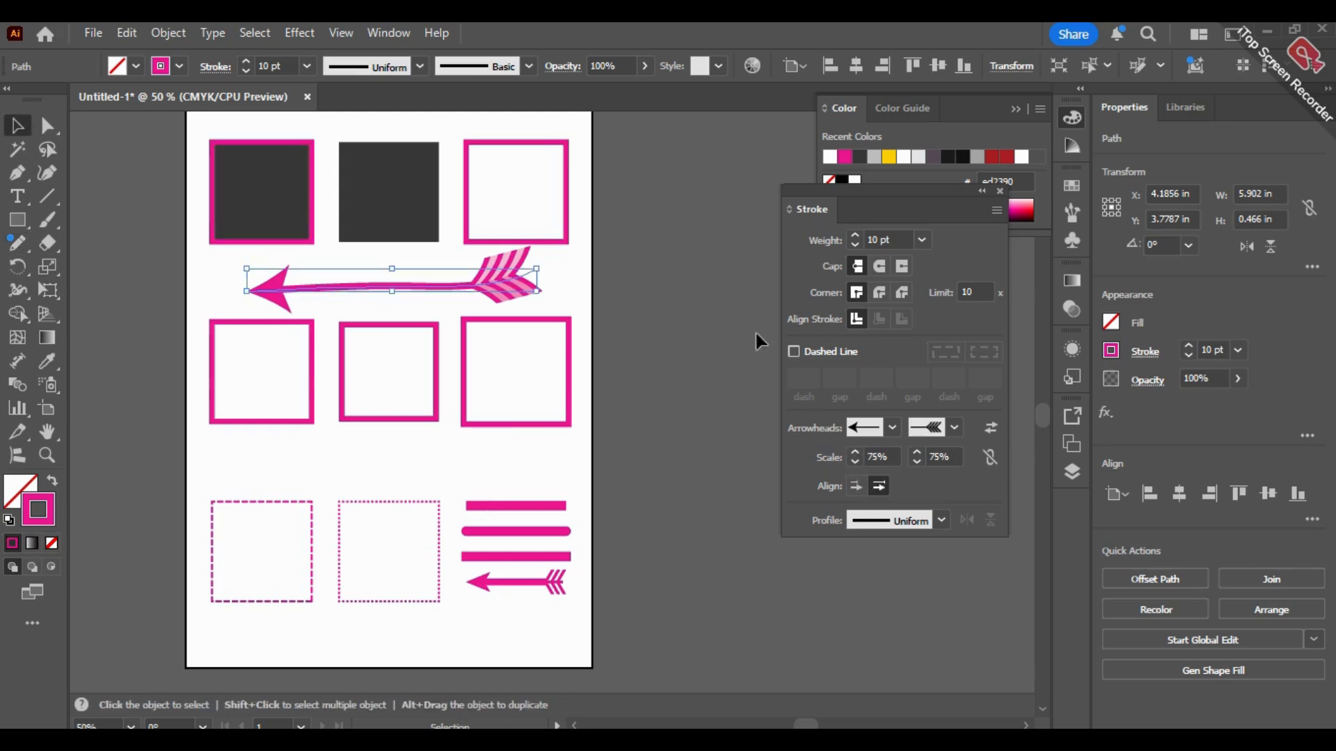
Step: Delete the freehand feathered arrow between the first and second rows of squares
{"action": "left_click", "coordinate": [676, 341]}
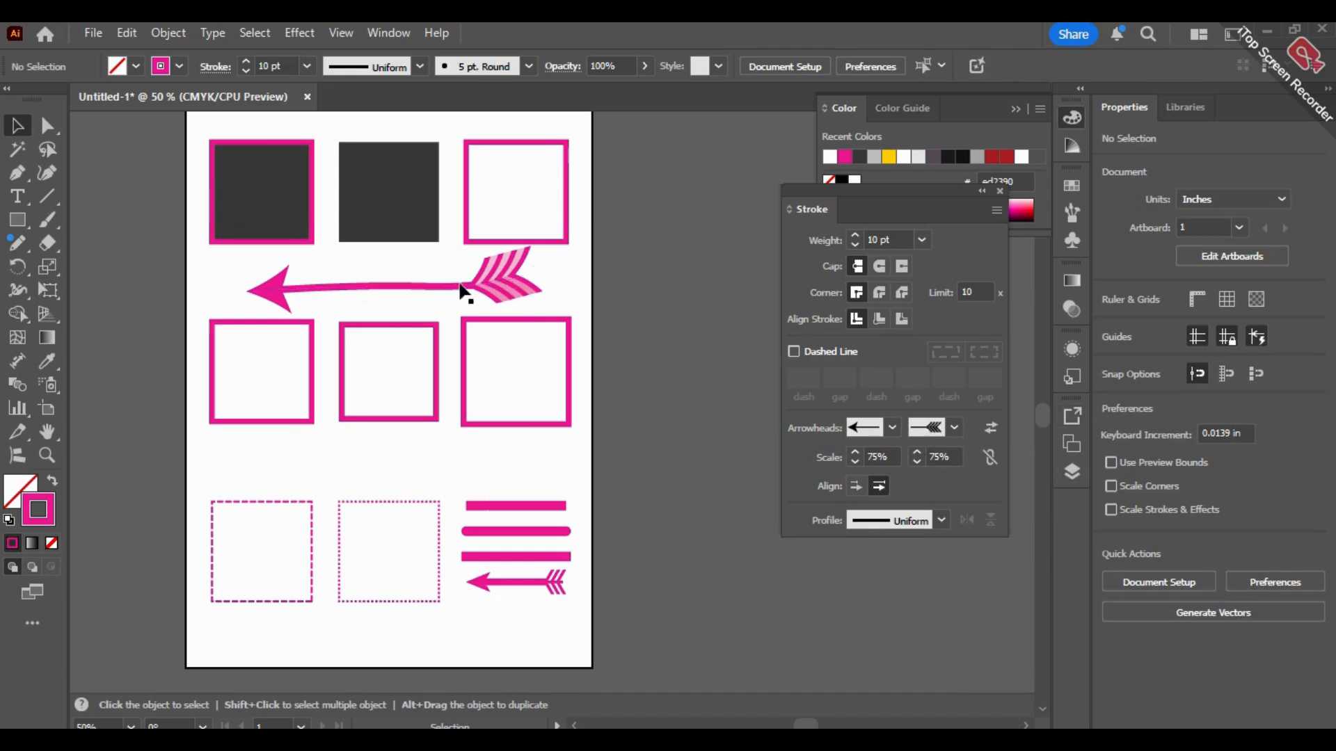
{"action": "left_click", "coordinate": [468, 290]}
{"action": "key", "text": "BackSpace"}
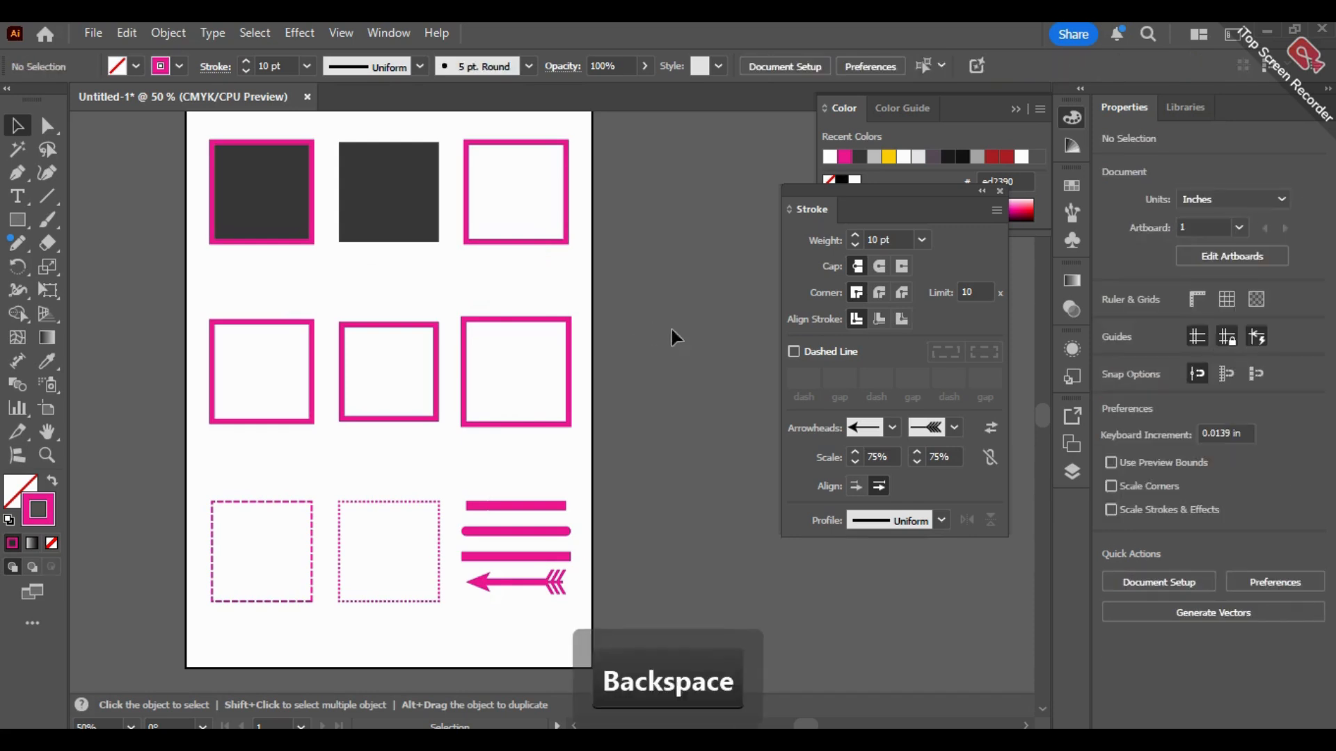
{"action": "left_click", "coordinate": [95, 33]}
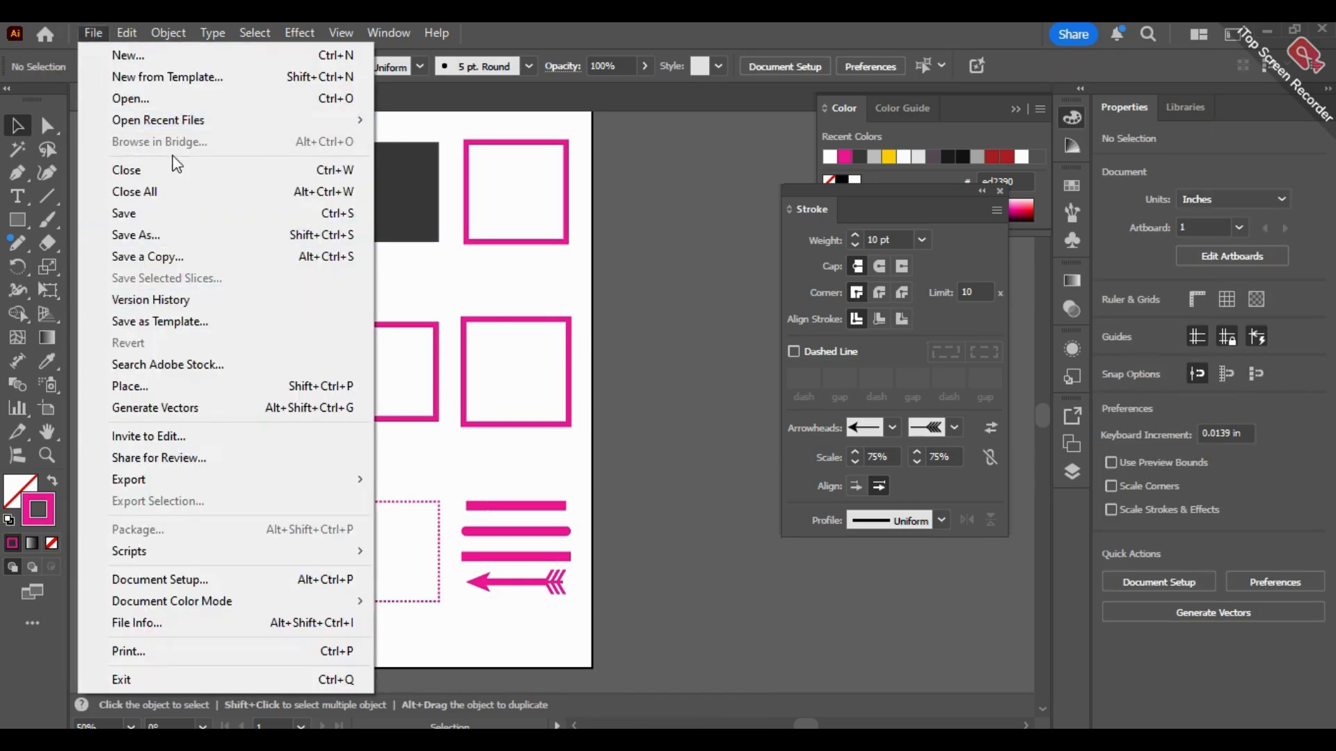
{"action": "left_click", "coordinate": [142, 62]}
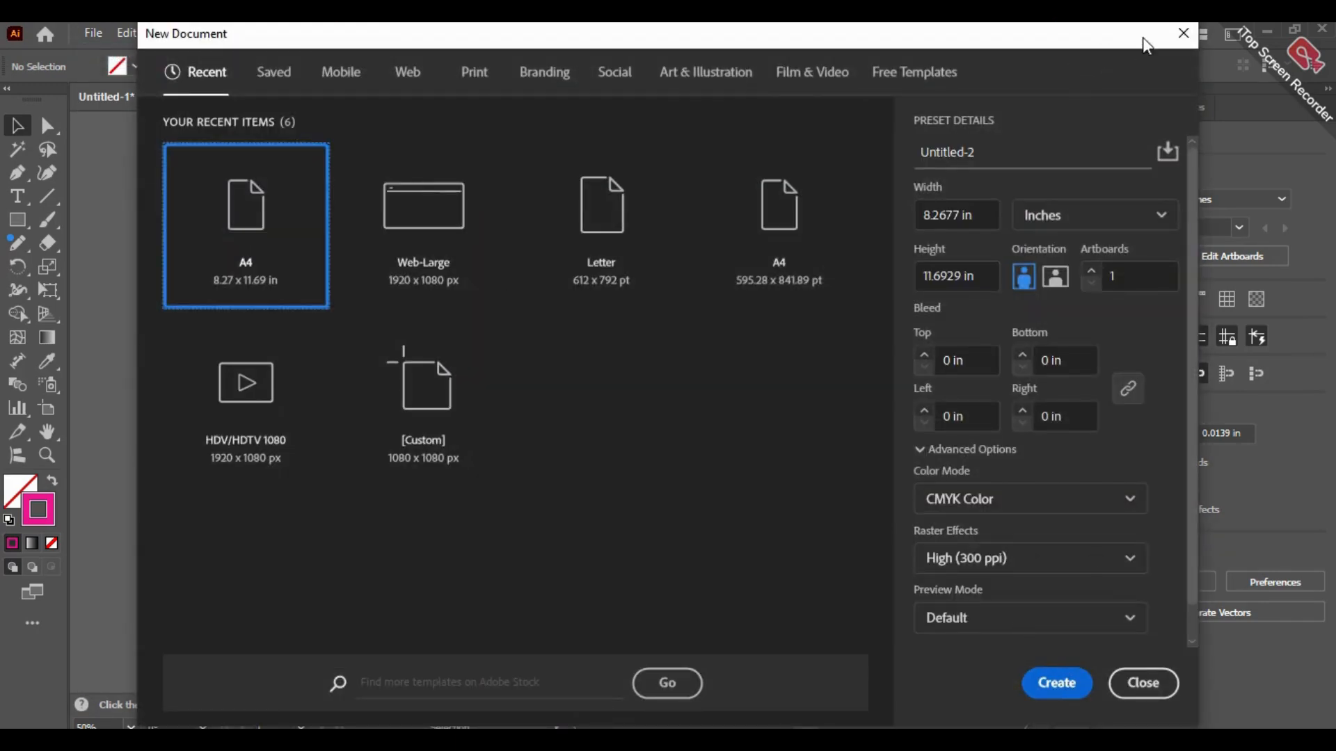
{"action": "left_click", "coordinate": [1183, 33]}
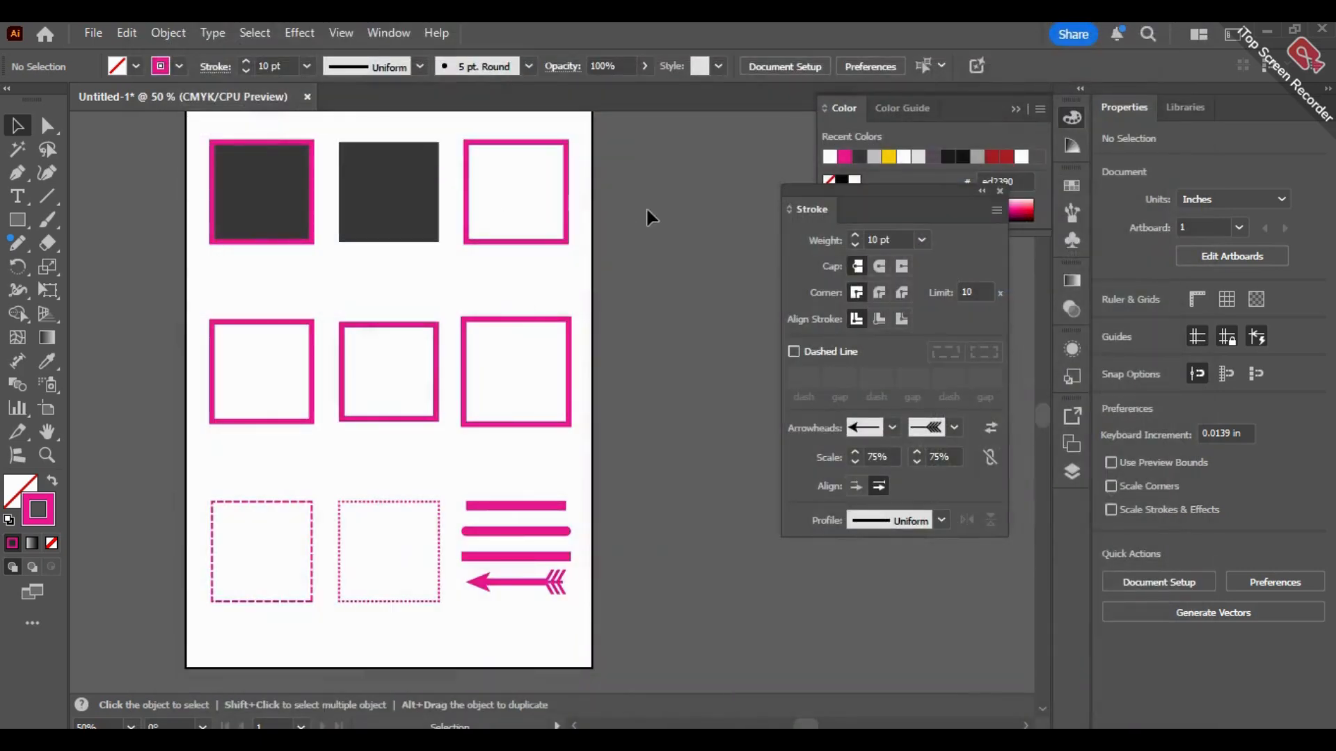
Step: Save the document on the computer as Stroke class 05 in Adobe Illustrator (AI) format, in the Illustrations folder
{"action": "key", "text": "space"}
{"action": "left_click_drag", "start_coordinate": [638, 218], "coordinate": [615, 243]}
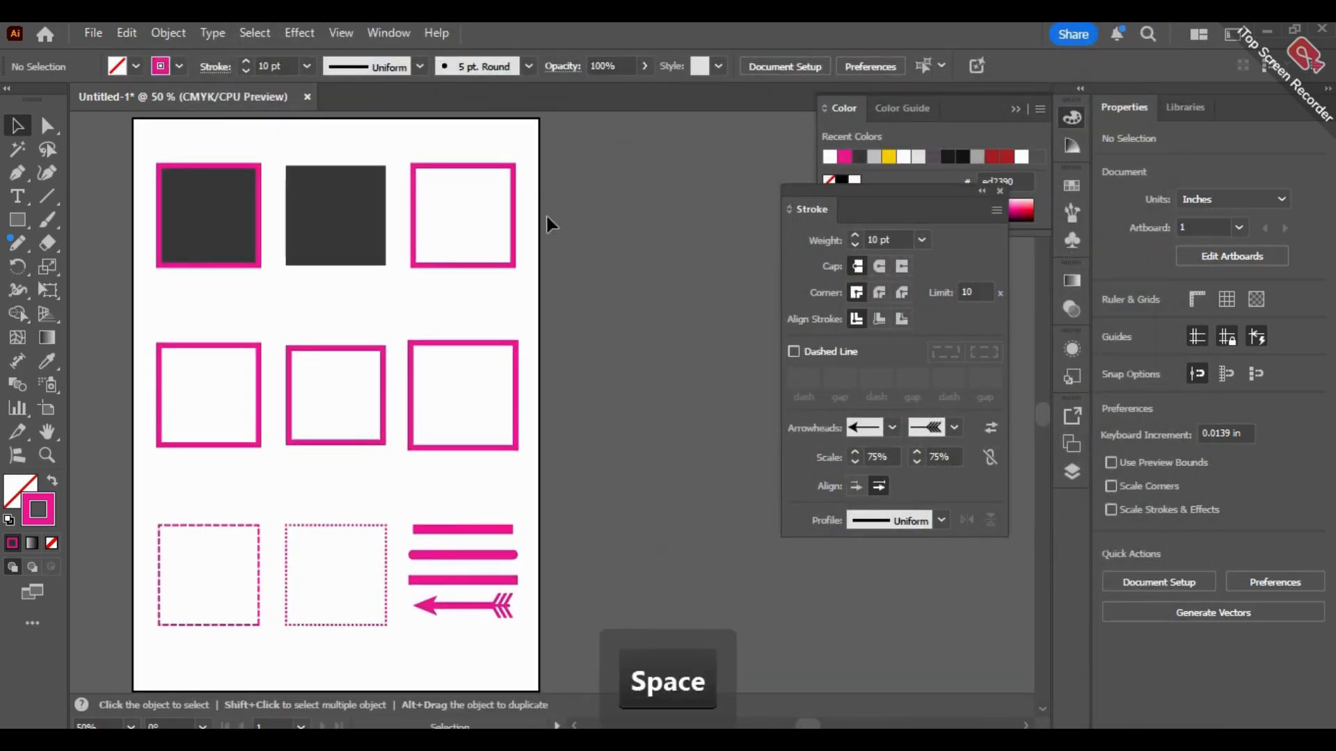
{"action": "left_click", "coordinate": [98, 32]}
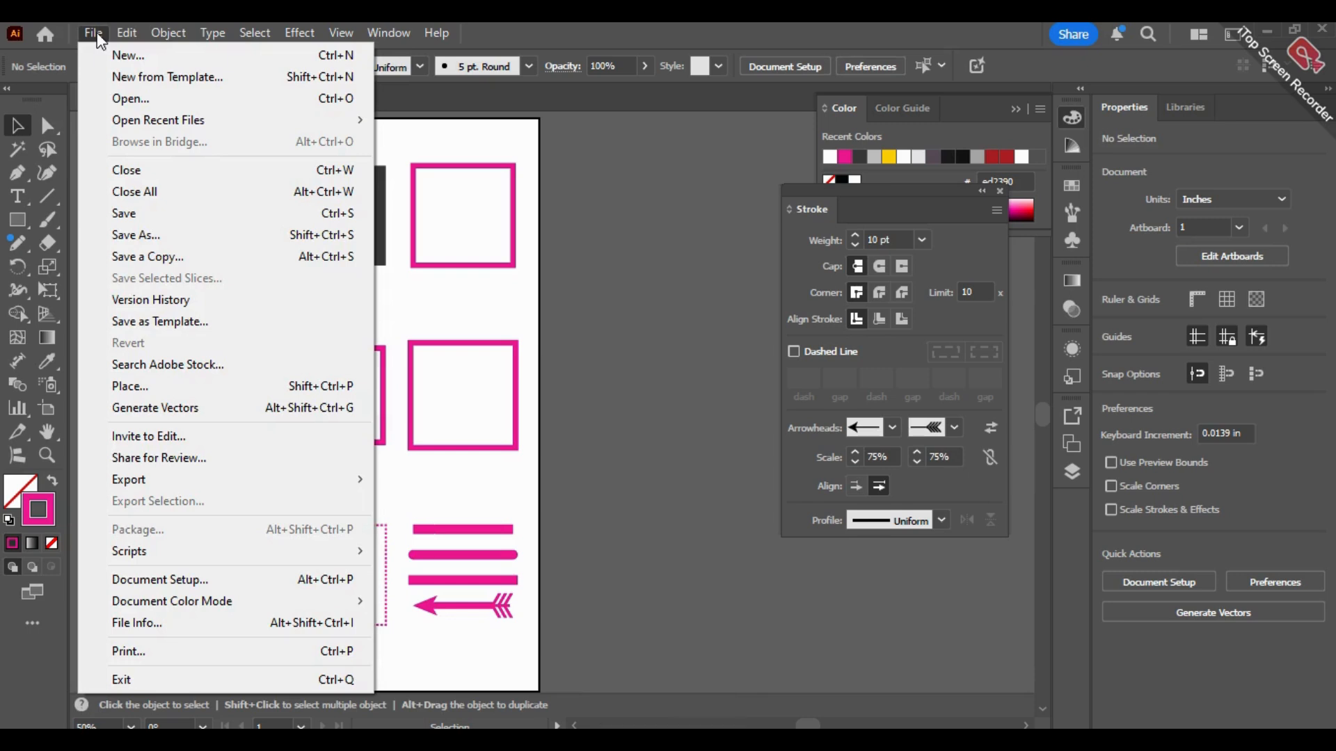
{"action": "left_click", "coordinate": [156, 235]}
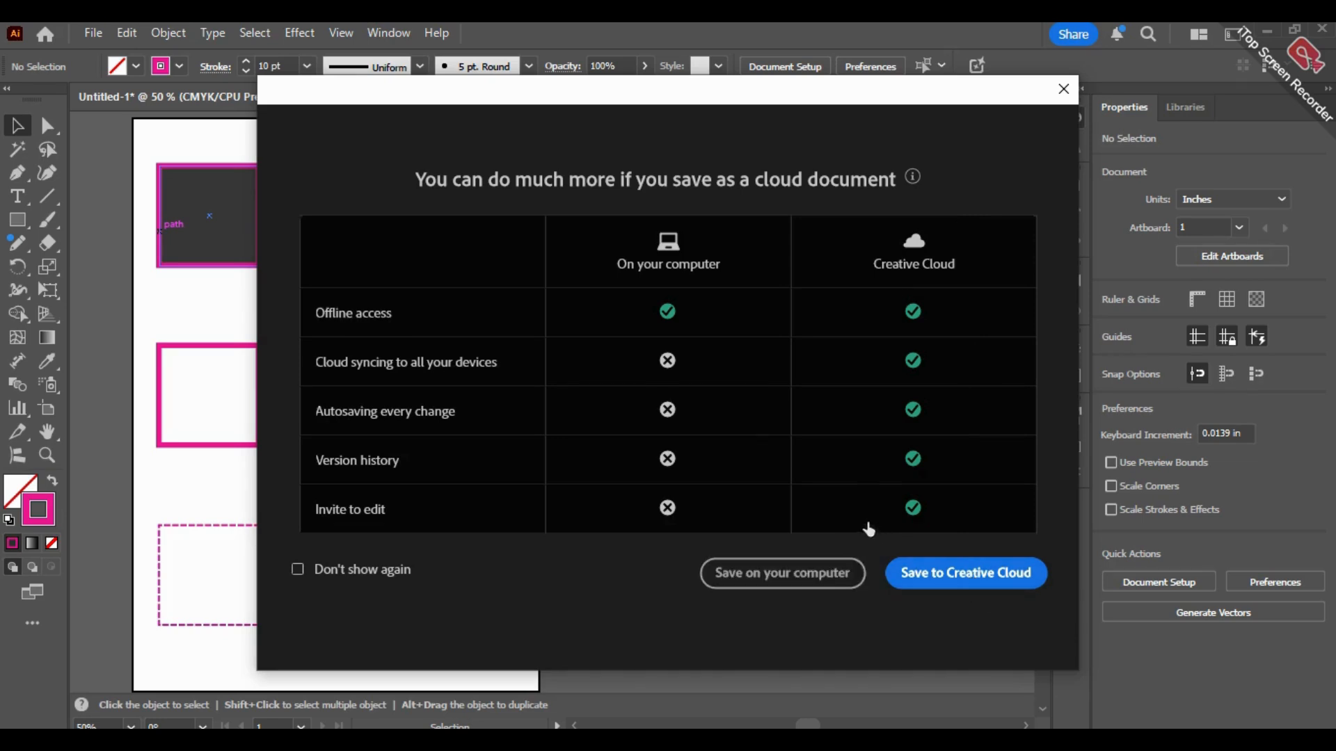
{"action": "left_click", "coordinate": [837, 576]}
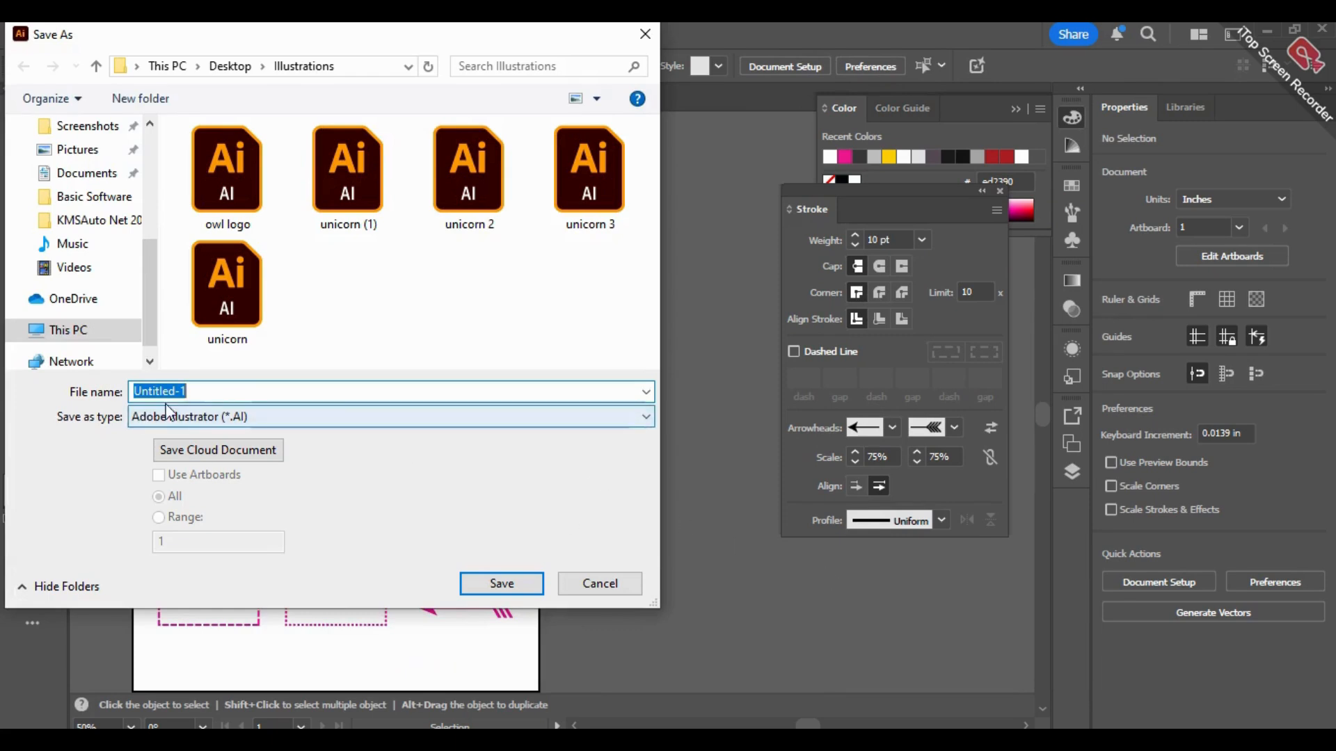
{"action": "key", "text": "BackSpace"}
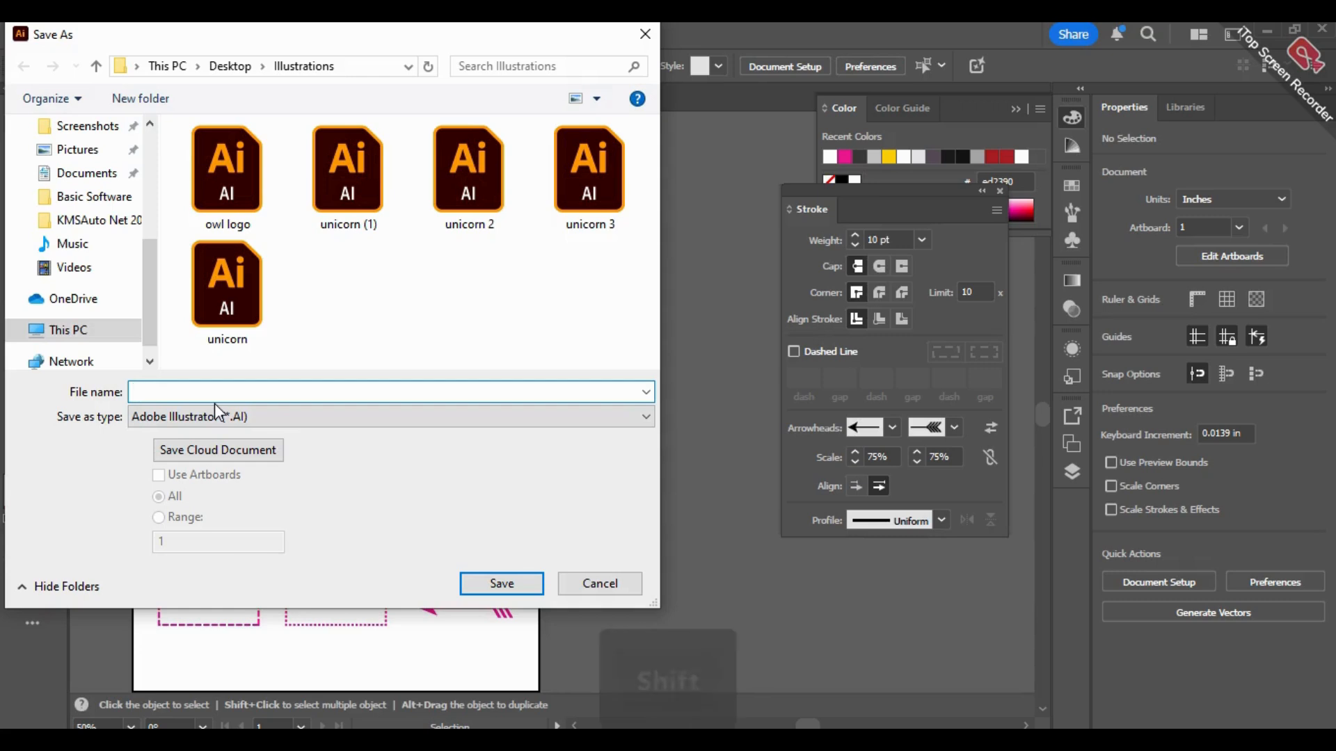
{"action": "type", "text": "Stro"}
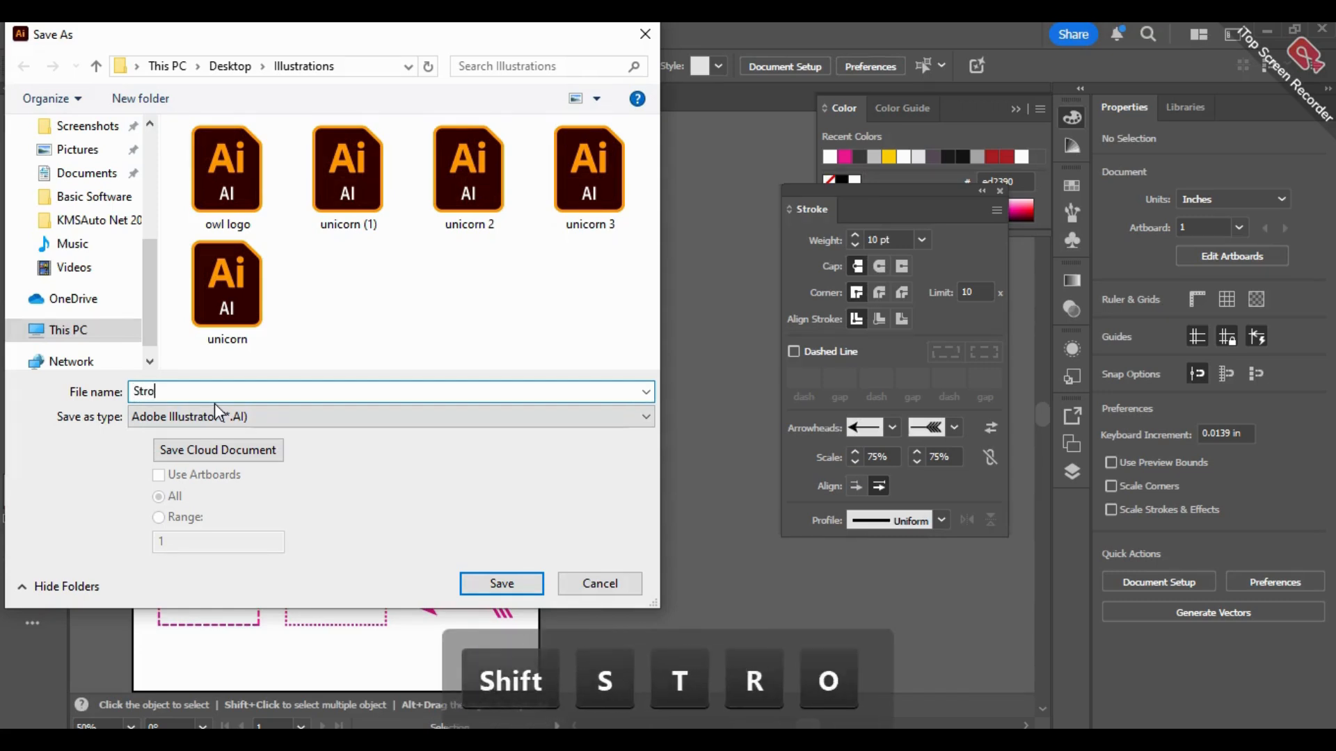
{"action": "type", "text": "ke c"}
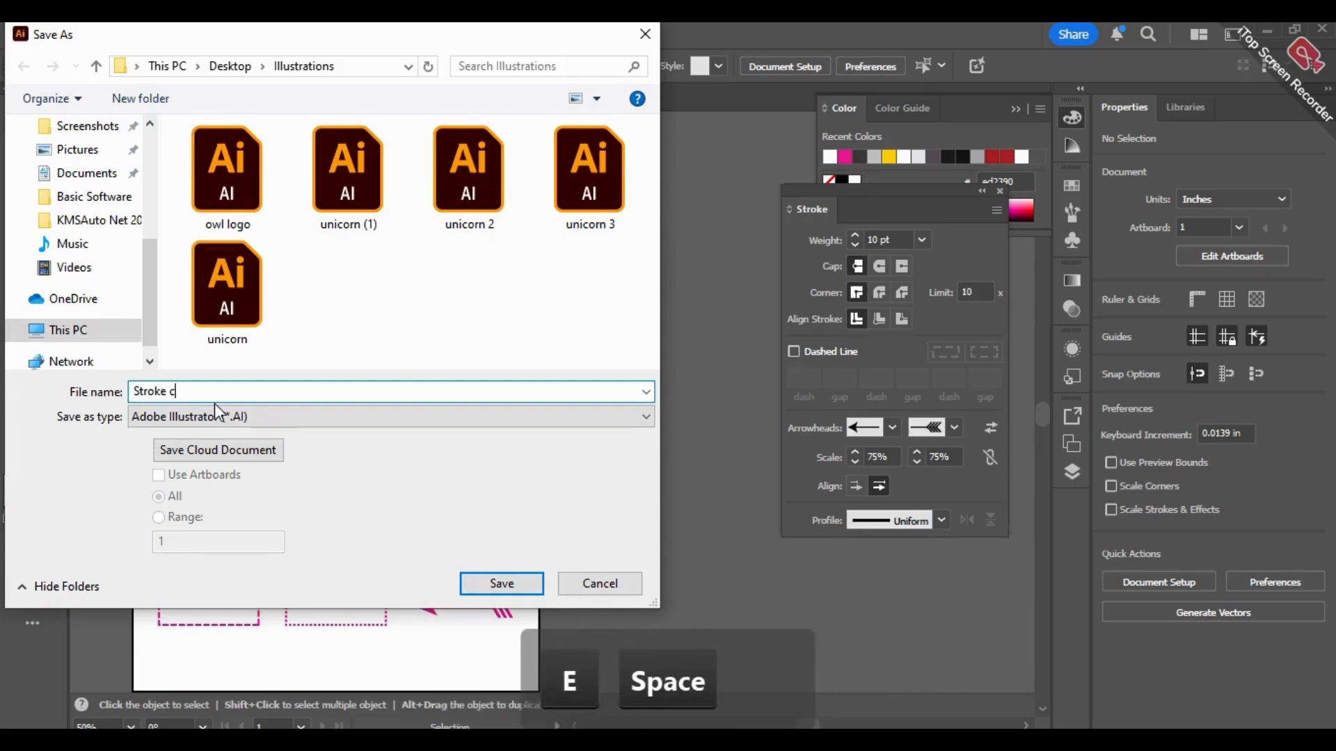
{"action": "type", "text": "lass 05"}
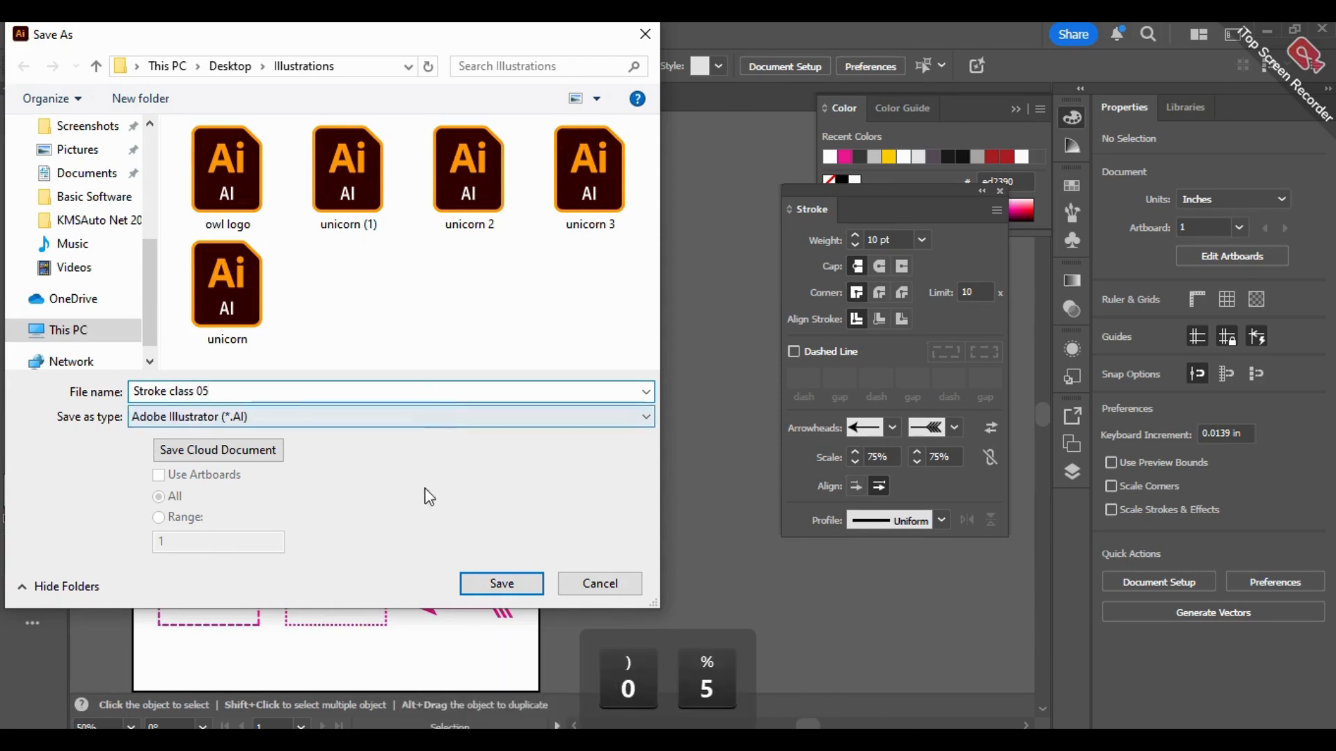
{"action": "left_click", "coordinate": [512, 582]}
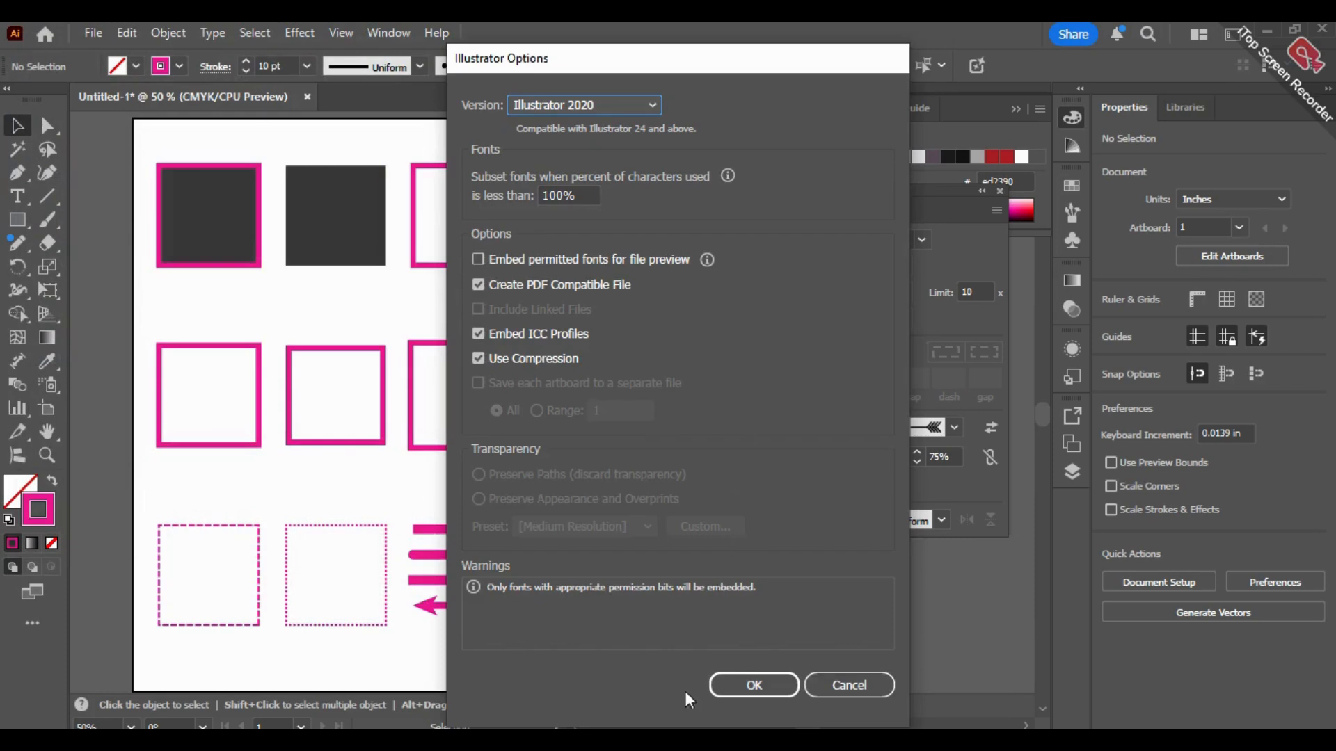
Step: Review the available file versions, keep Illustrator 2020, and accept the save options
{"action": "left_click", "coordinate": [612, 104]}
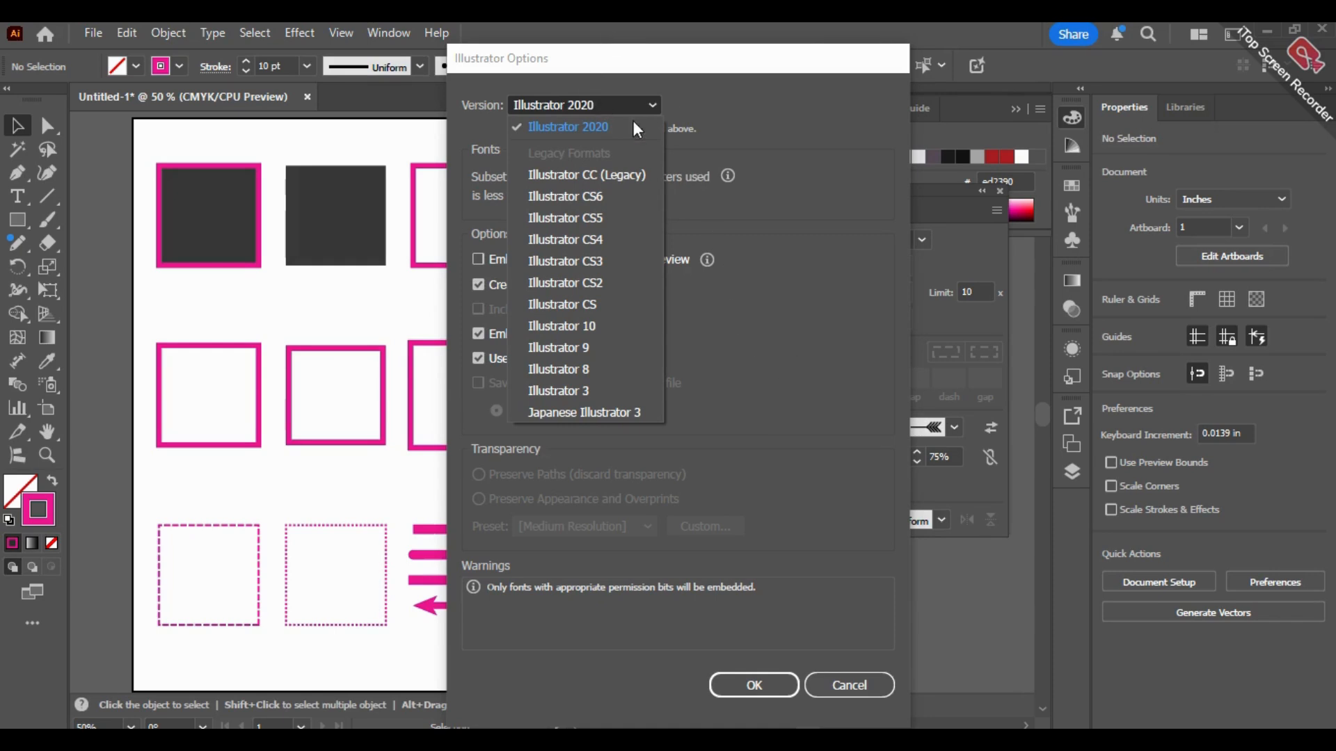
{"action": "left_click", "coordinate": [786, 309]}
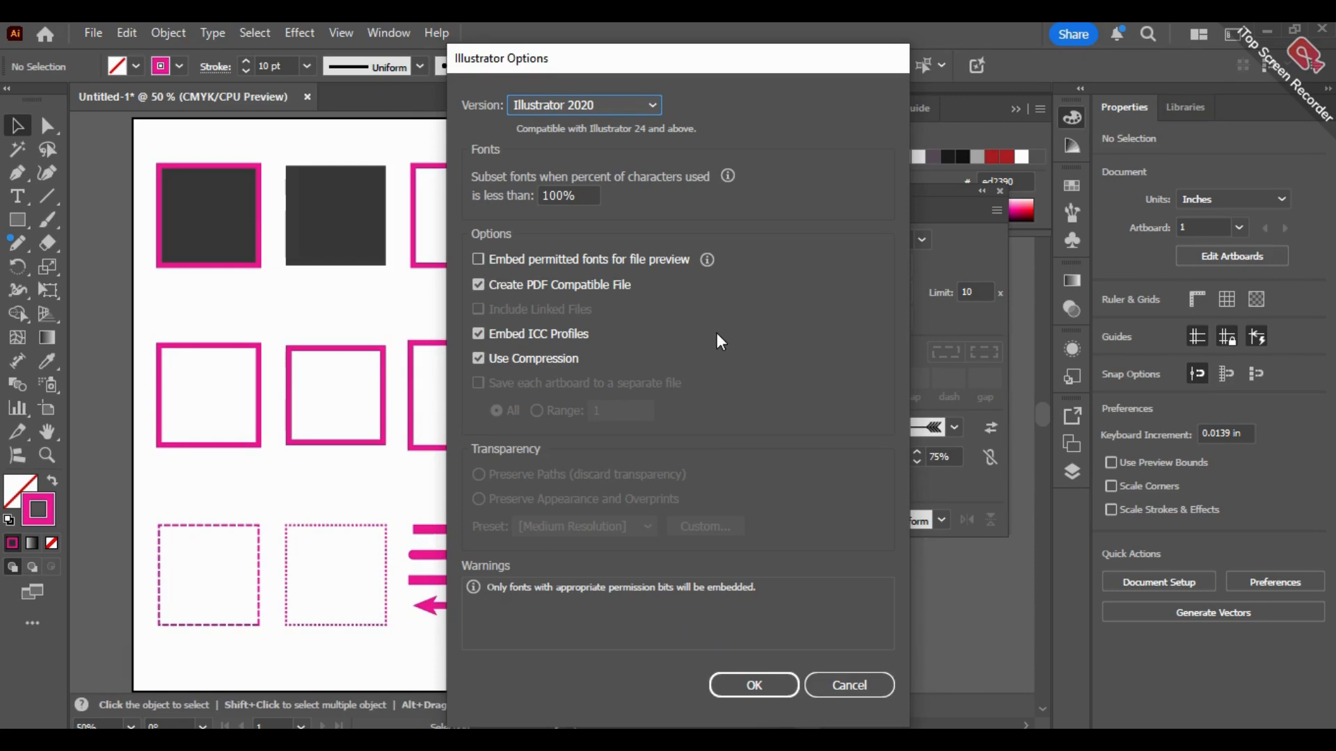
{"action": "left_click", "coordinate": [770, 683]}
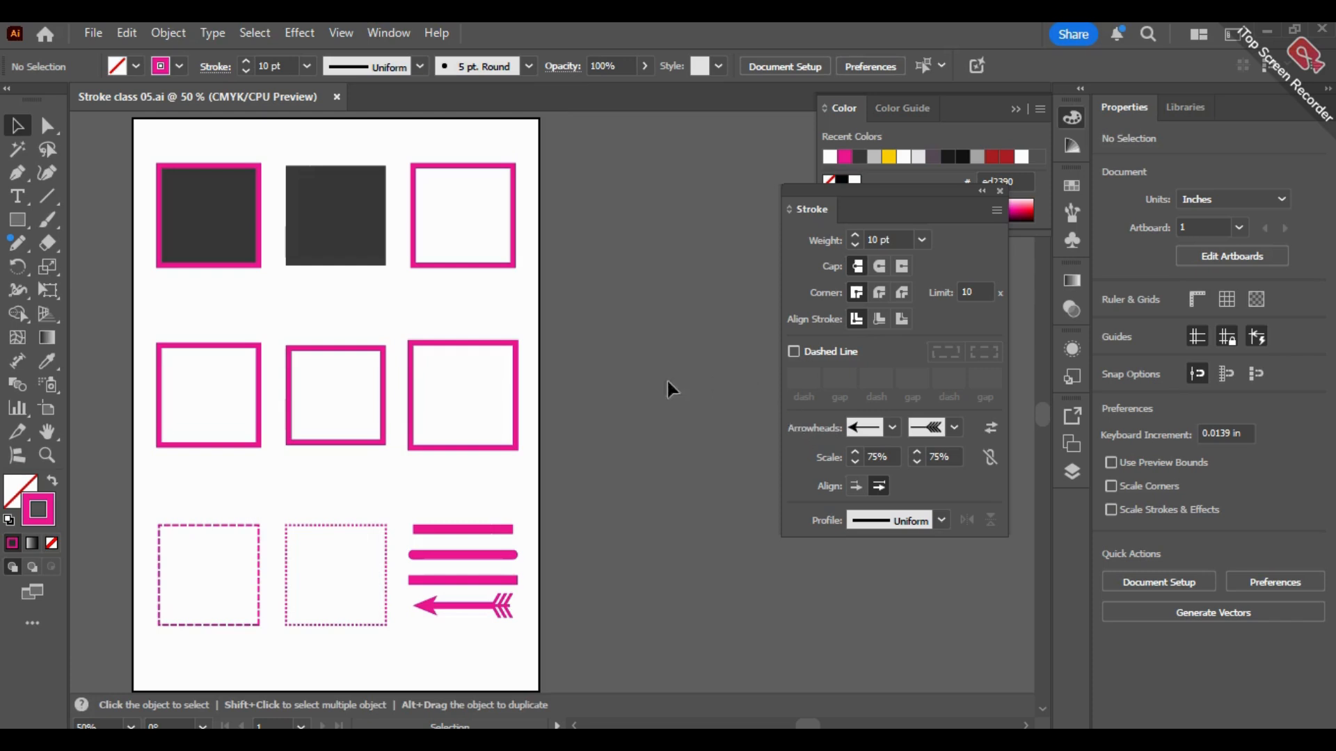
Step: Set up an export of the page as a JPEG named Stroke class 05 in the Illustrations folder and continue to the JPEG options
{"action": "left_click", "coordinate": [98, 28]}
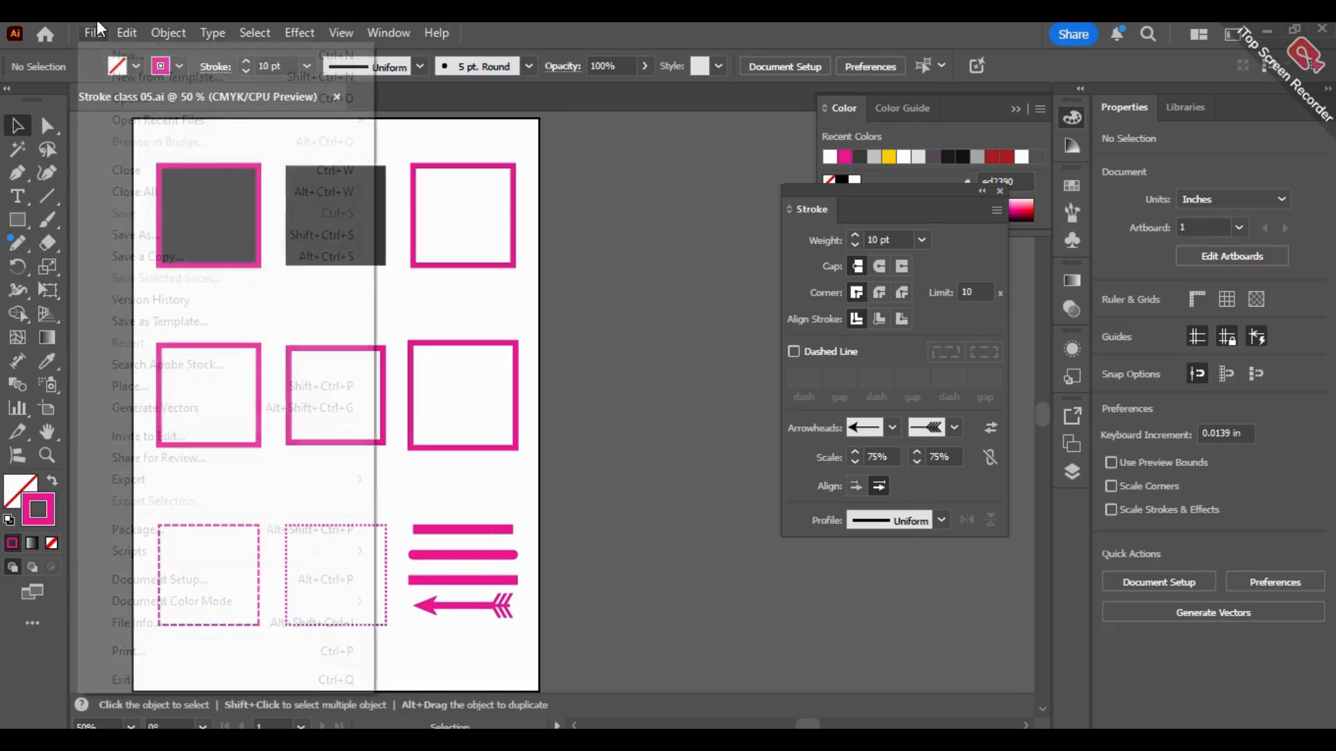
{"action": "mouse_move", "coordinate": [195, 484]}
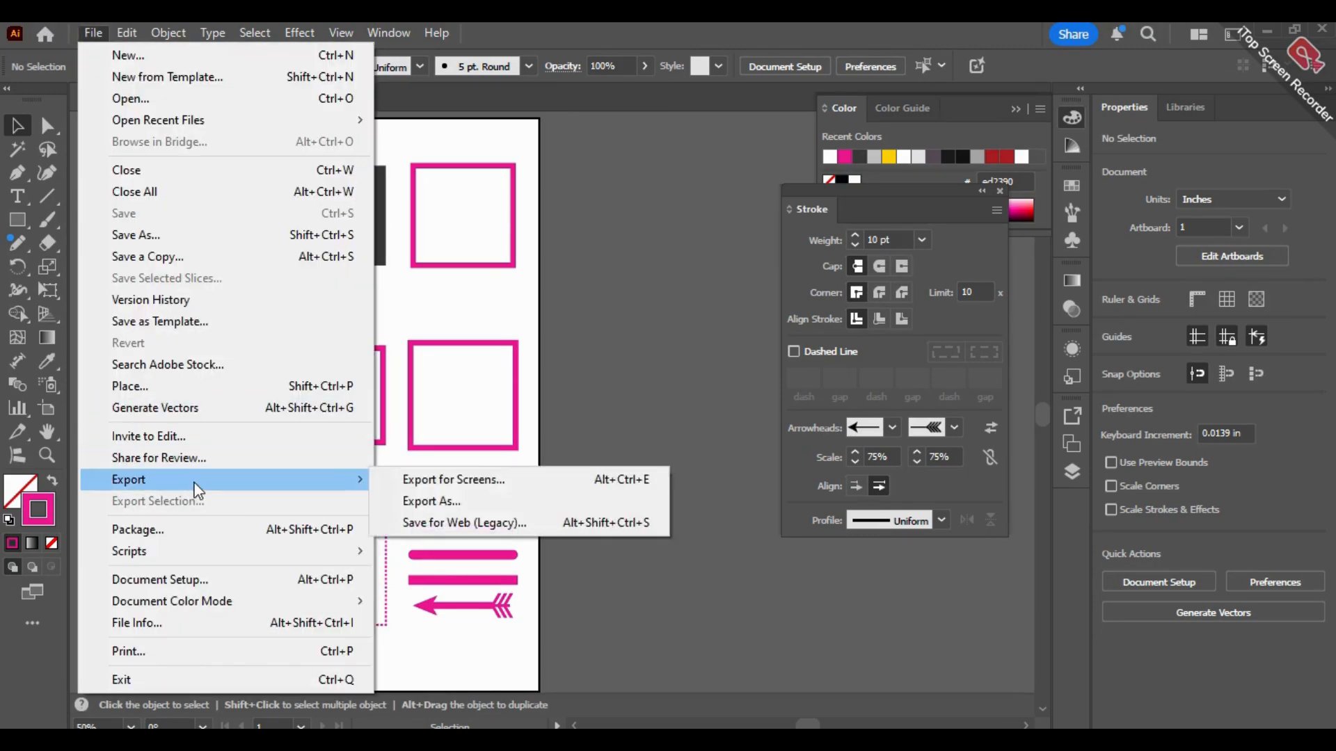
{"action": "left_click", "coordinate": [444, 500]}
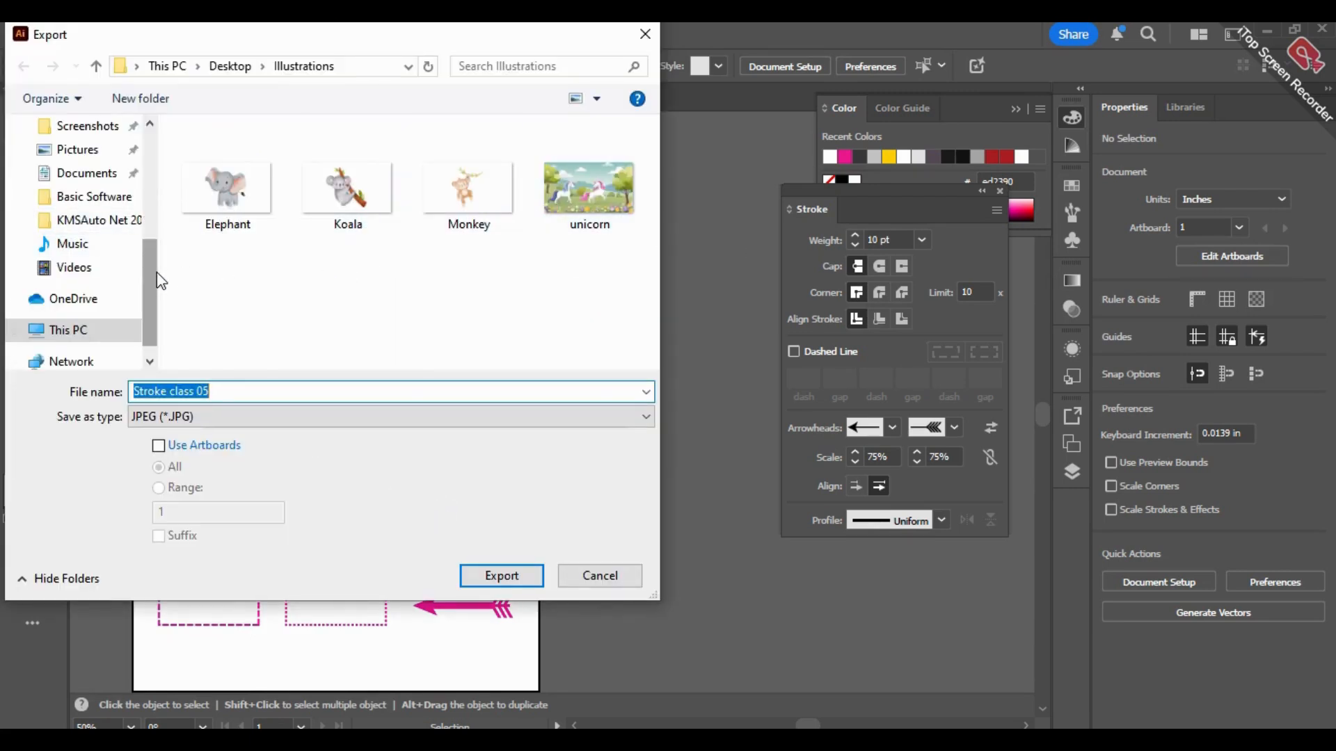
{"action": "scroll", "coordinate": [157, 278], "scroll_direction": "up", "scroll_amount": 4}
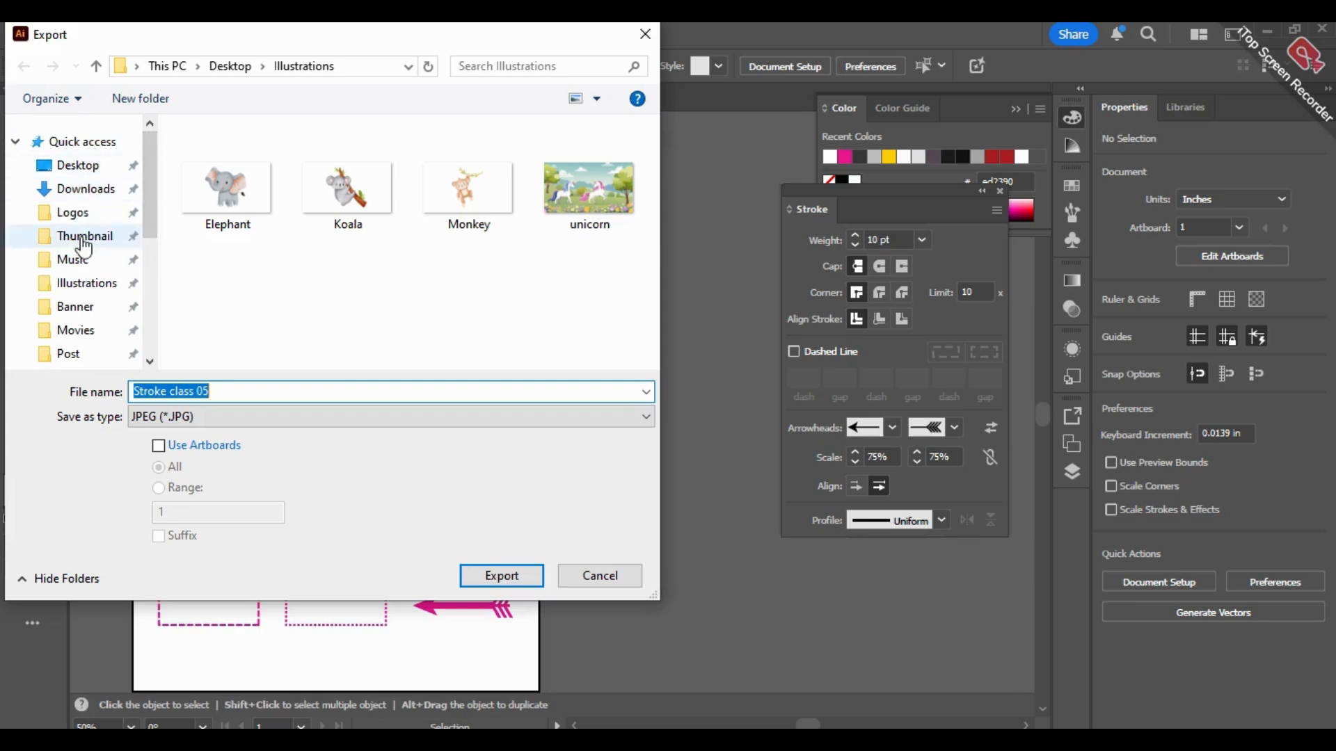
{"action": "left_click", "coordinate": [80, 307]}
{"action": "left_click", "coordinate": [78, 283]}
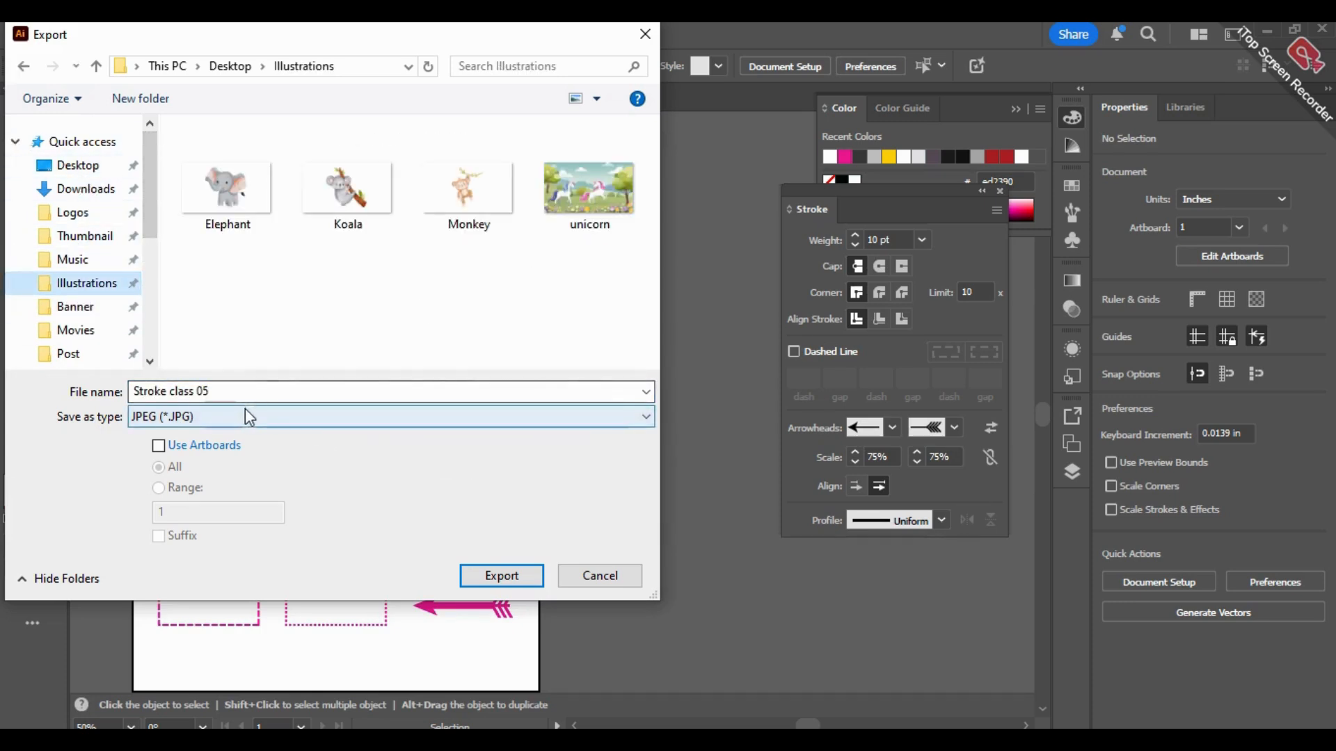
{"action": "left_click", "coordinate": [199, 417]}
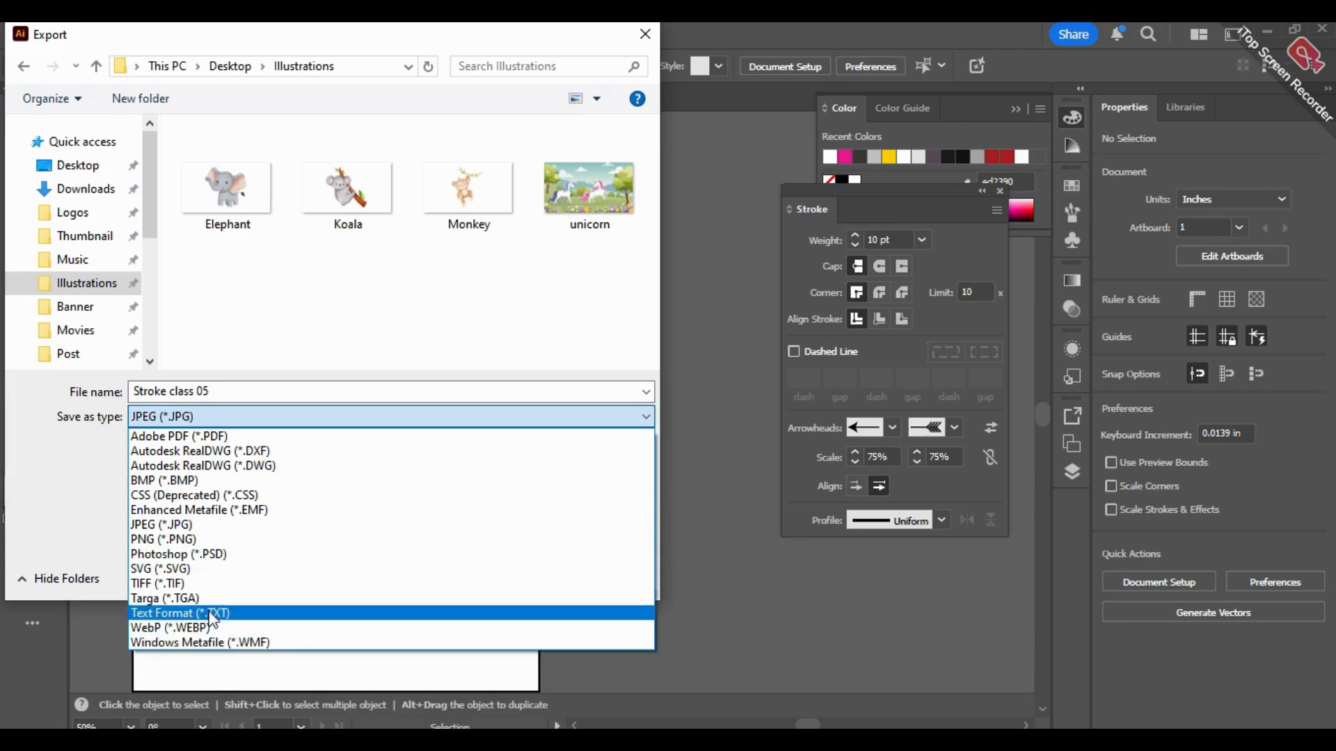
{"action": "left_click", "coordinate": [164, 540]}
{"action": "left_click", "coordinate": [511, 582]}
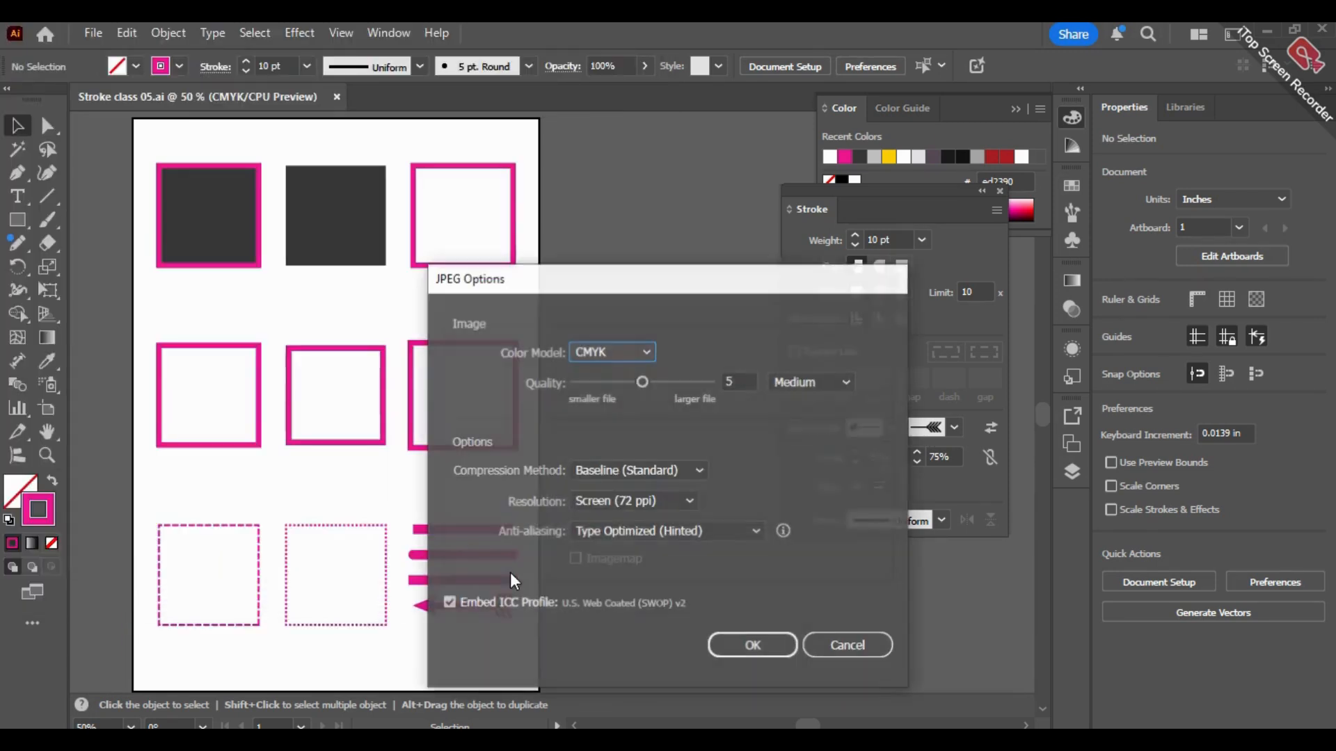
Step: Export the JPEG with the RGB color model at Screen (72 ppi) resolution, keeping Medium quality 5
{"action": "left_click", "coordinate": [626, 348]}
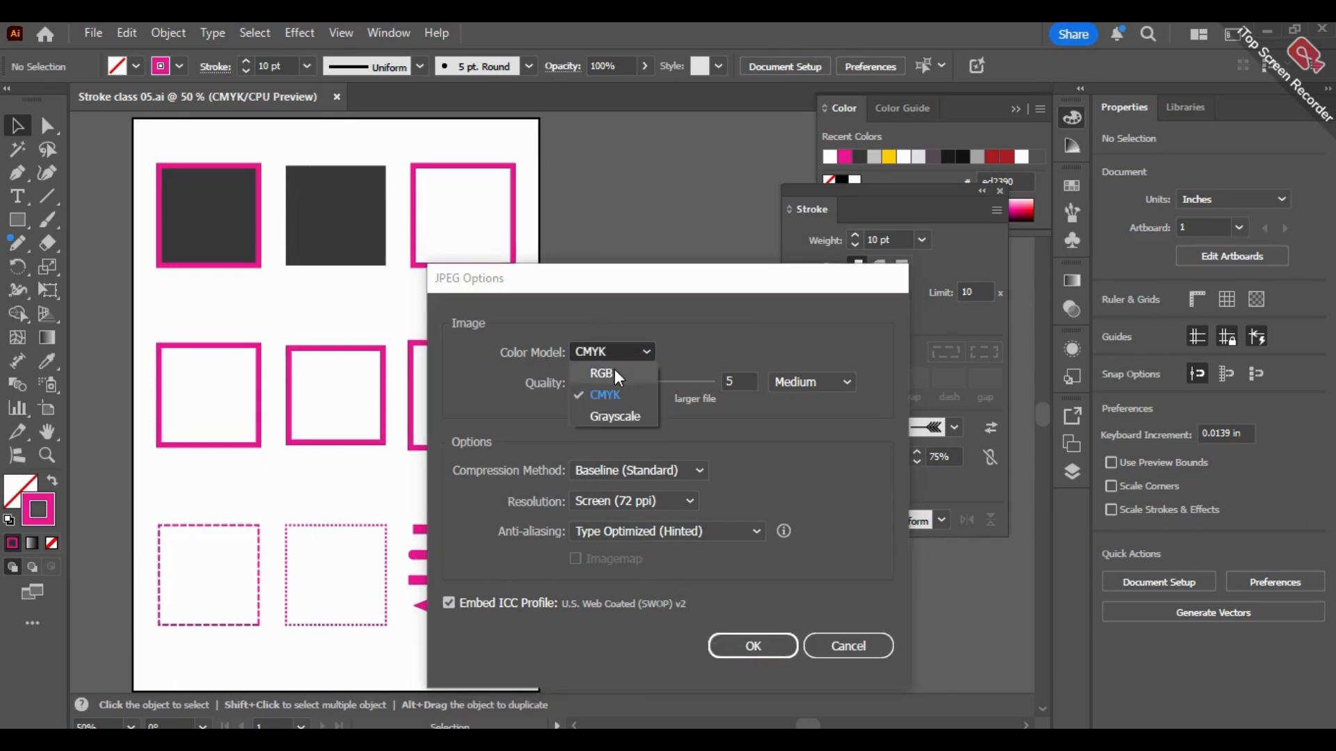
{"action": "left_click", "coordinate": [779, 476]}
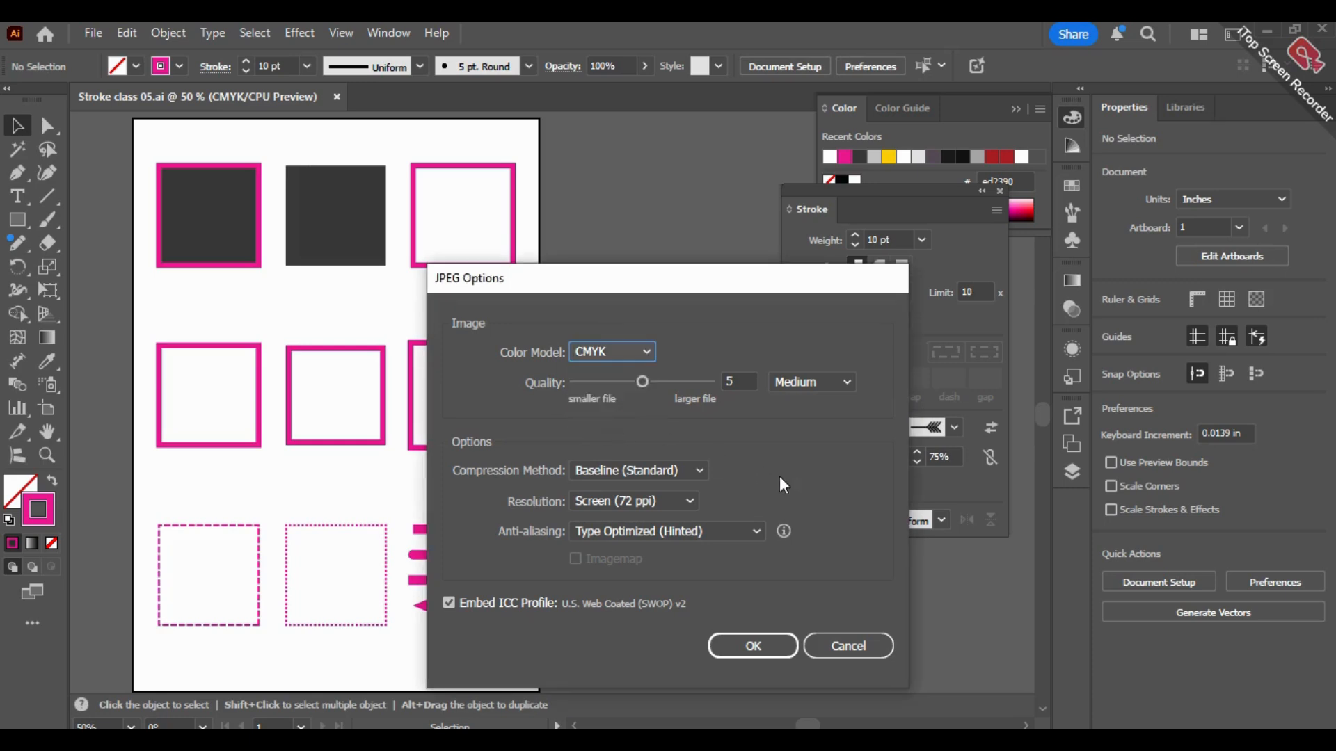
{"action": "left_click", "coordinate": [583, 351]}
{"action": "left_click", "coordinate": [633, 378]}
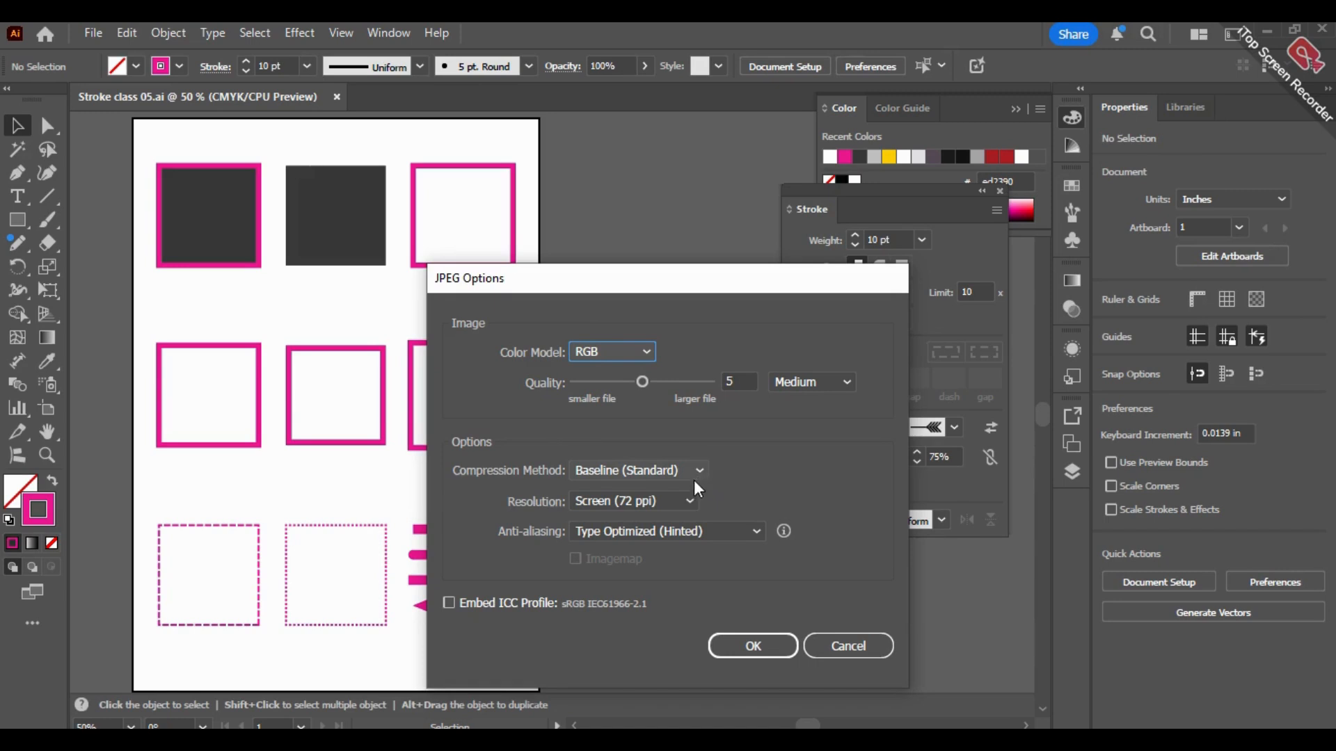
{"action": "left_click", "coordinate": [688, 501]}
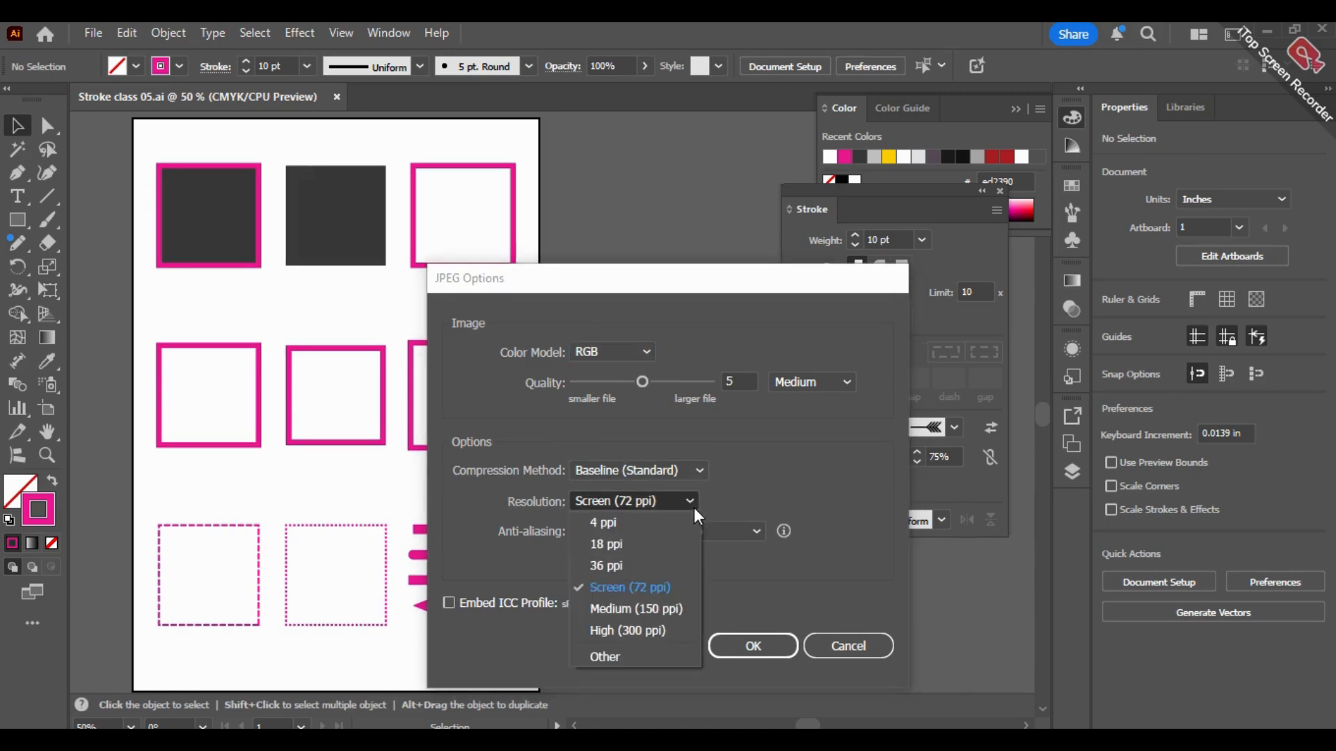
{"action": "left_click", "coordinate": [670, 589]}
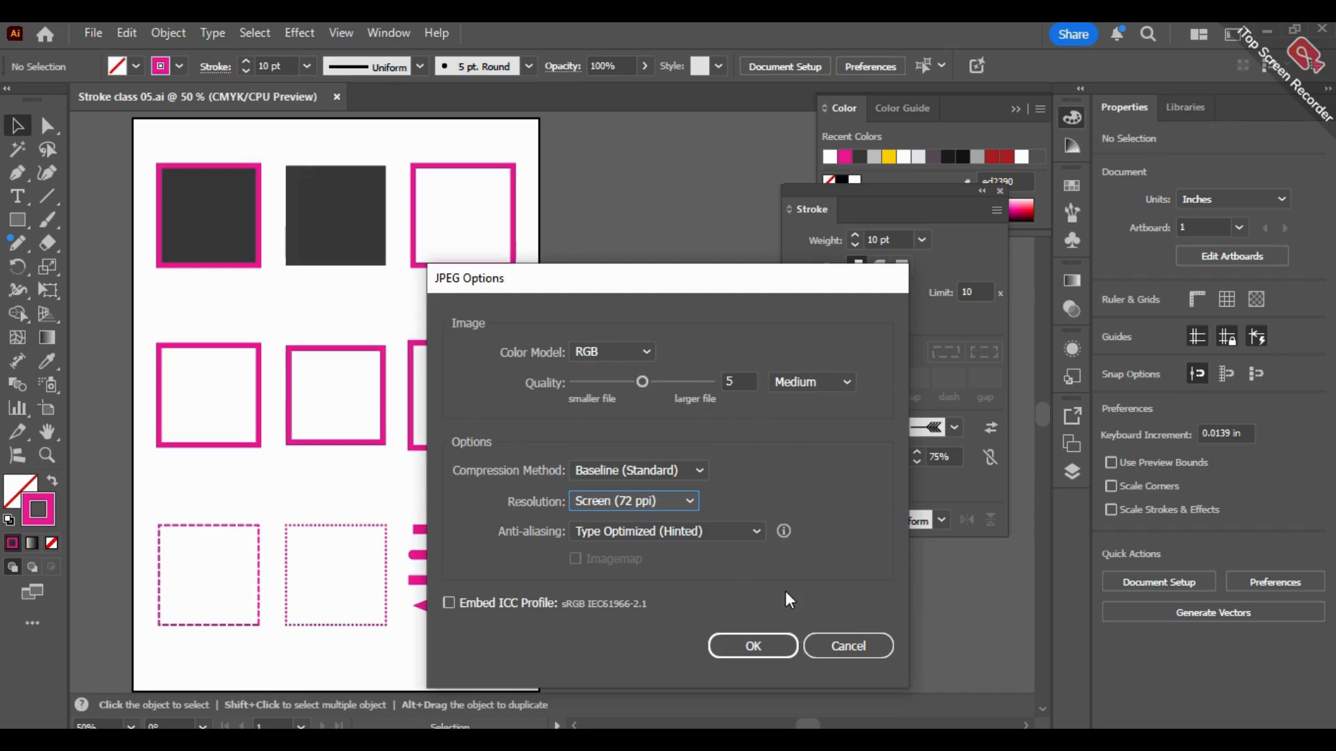
{"action": "left_click", "coordinate": [755, 645]}
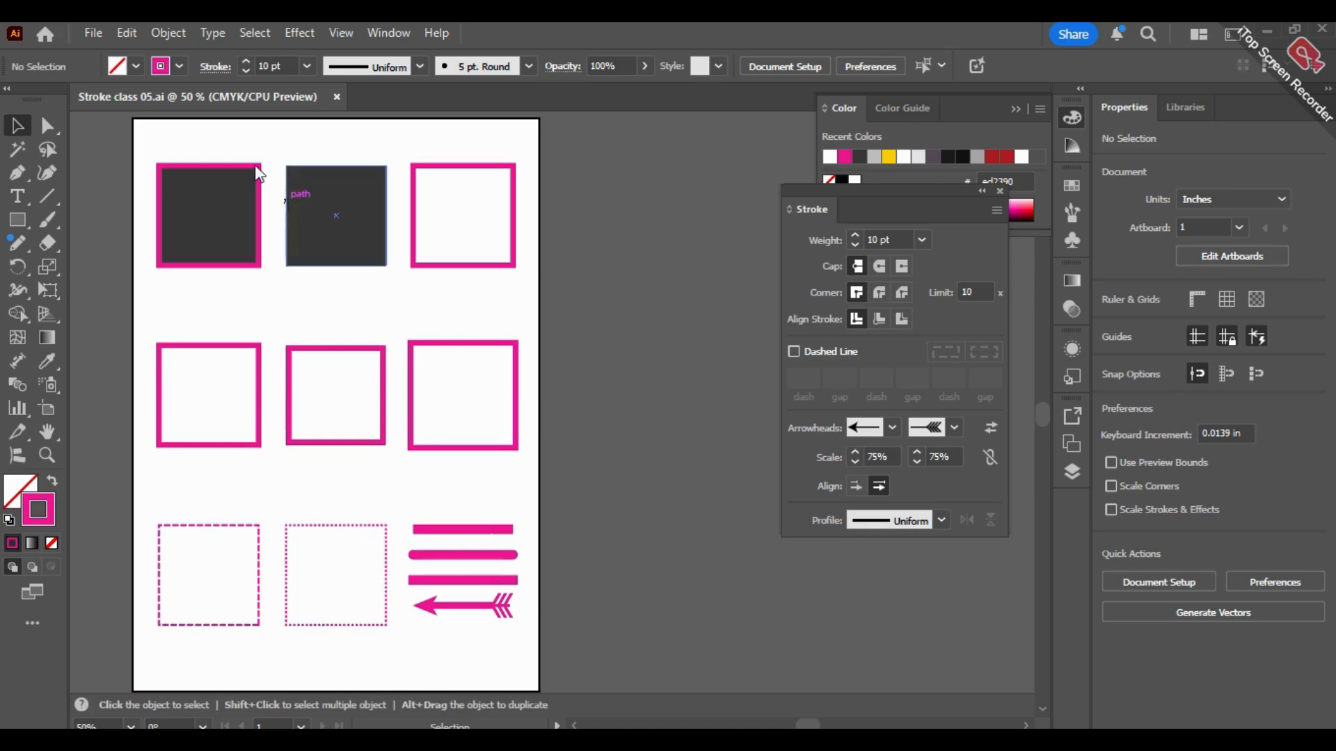
Step: Create a new portrait A4 document in inches with RGB Color mode and High (300 ppi) raster effects
{"action": "left_click", "coordinate": [93, 33]}
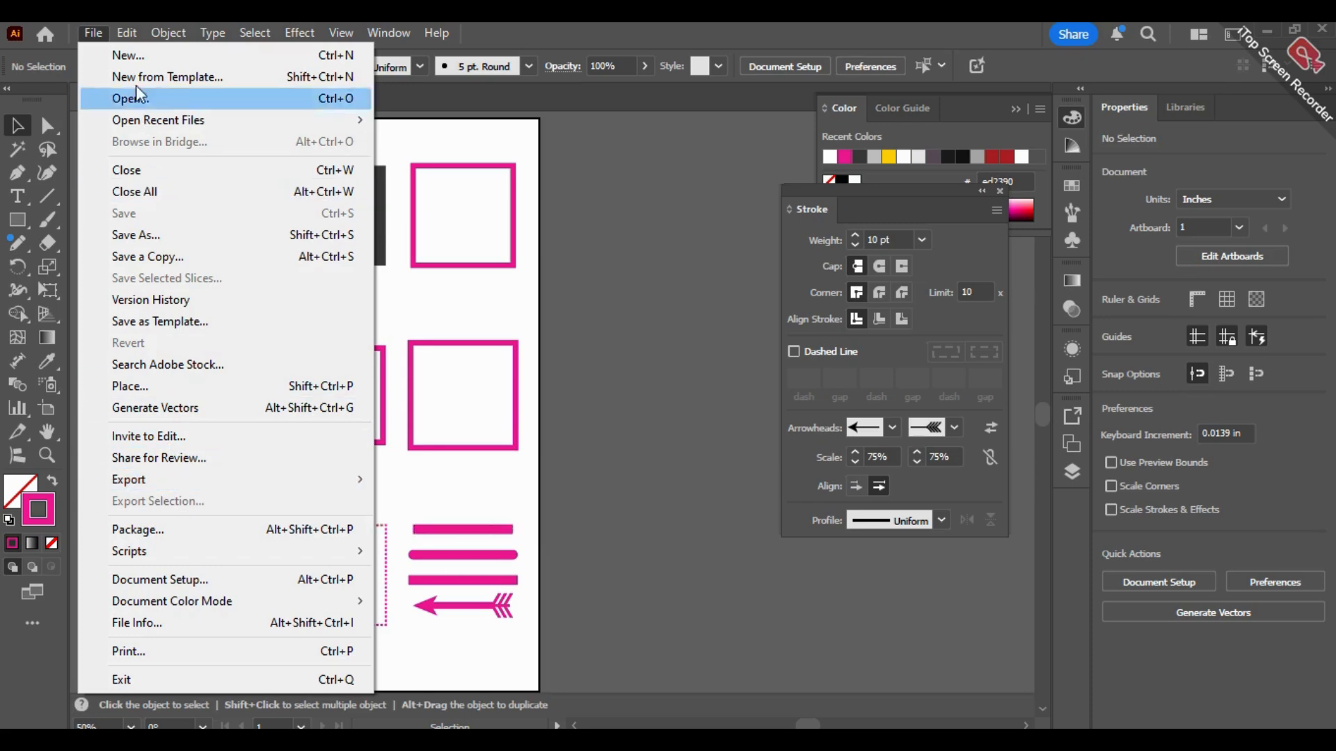
{"action": "left_click", "coordinate": [128, 59]}
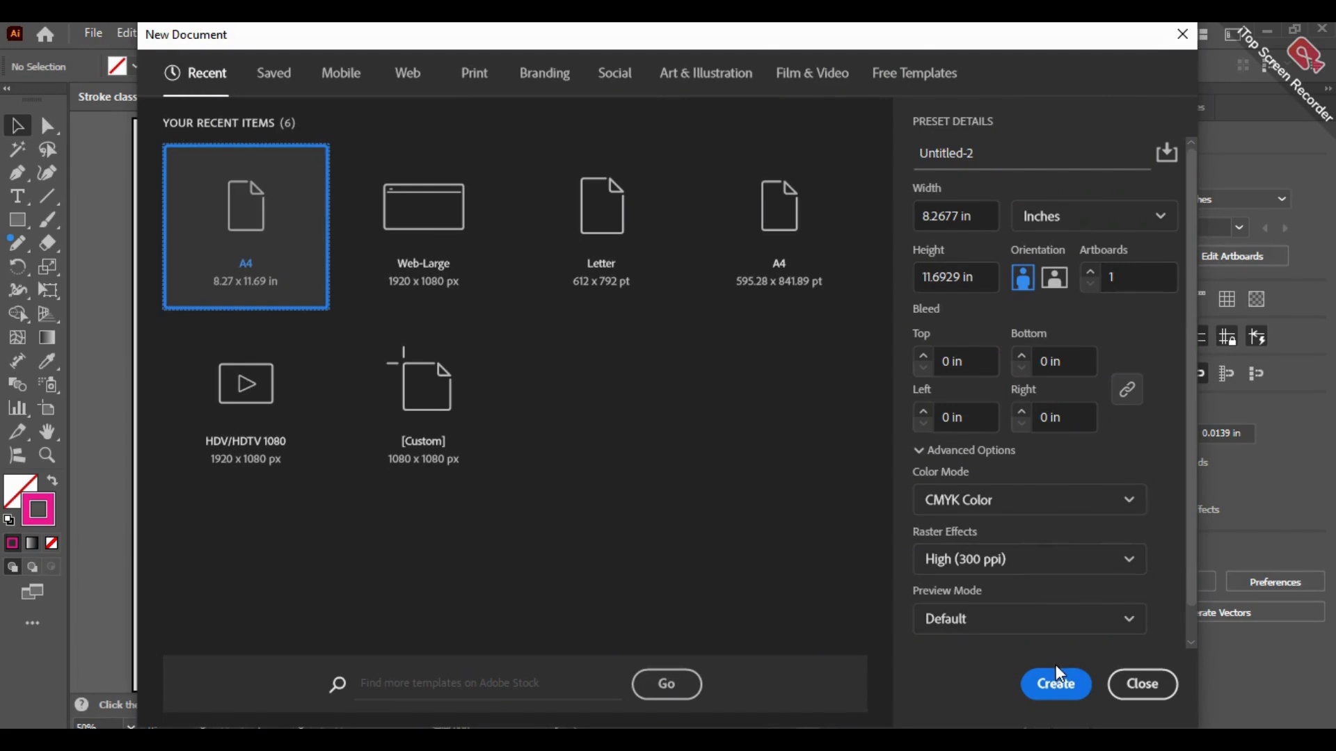
{"action": "left_click", "coordinate": [1023, 501]}
{"action": "left_click", "coordinate": [963, 534]}
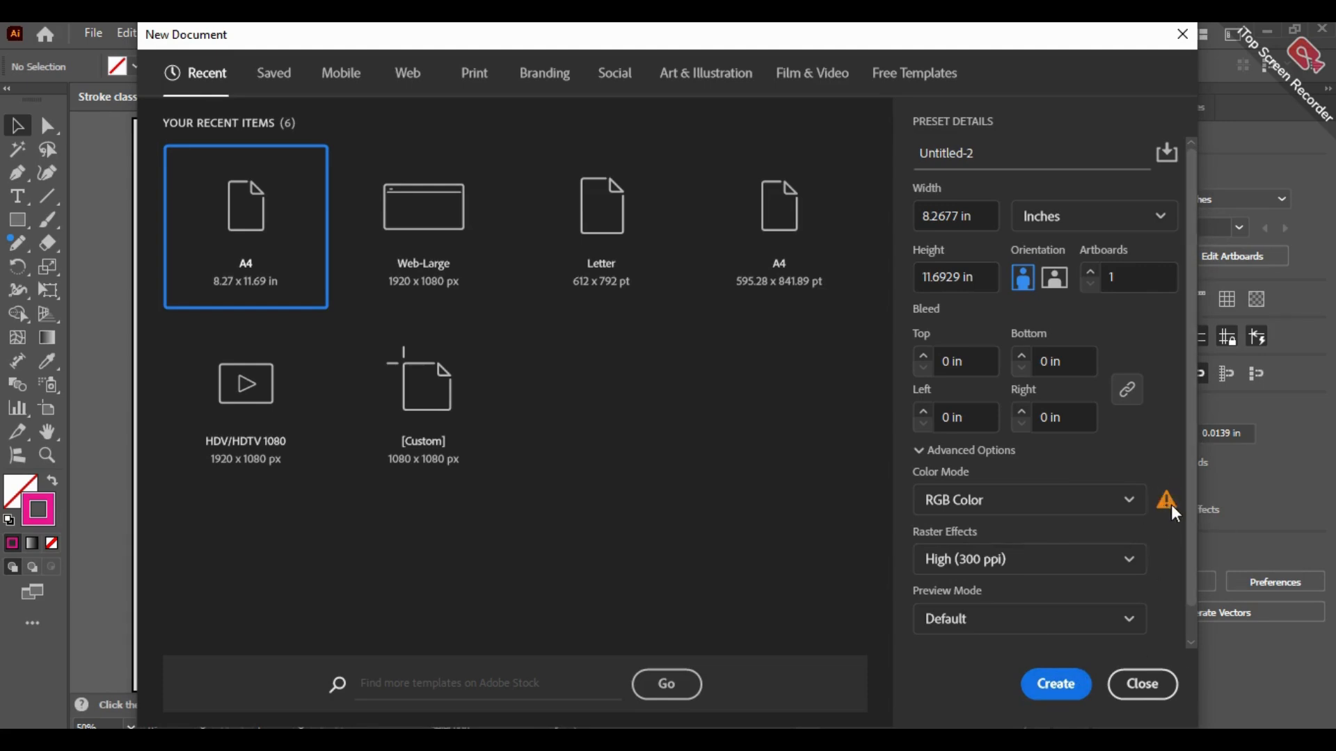
{"action": "mouse_move", "coordinate": [1165, 504]}
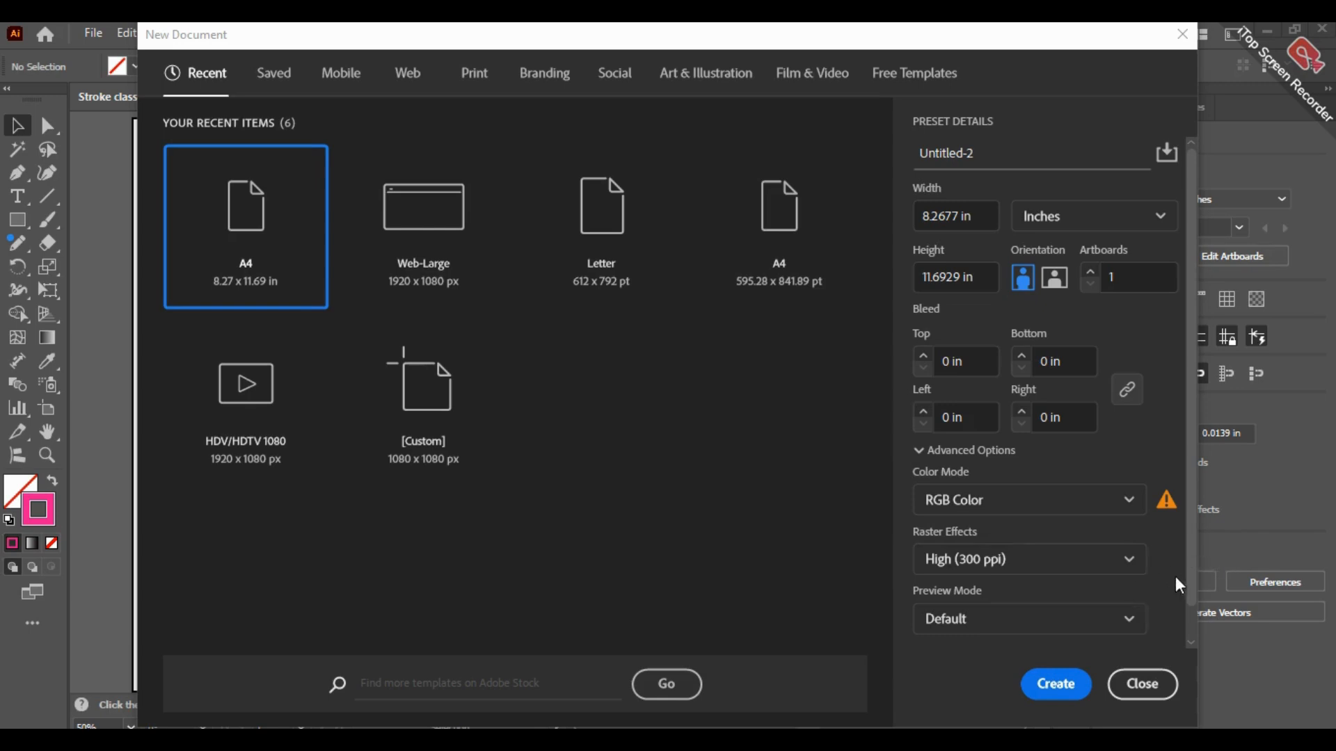
{"action": "left_click_drag", "start_coordinate": [1193, 582], "coordinate": [1189, 611]}
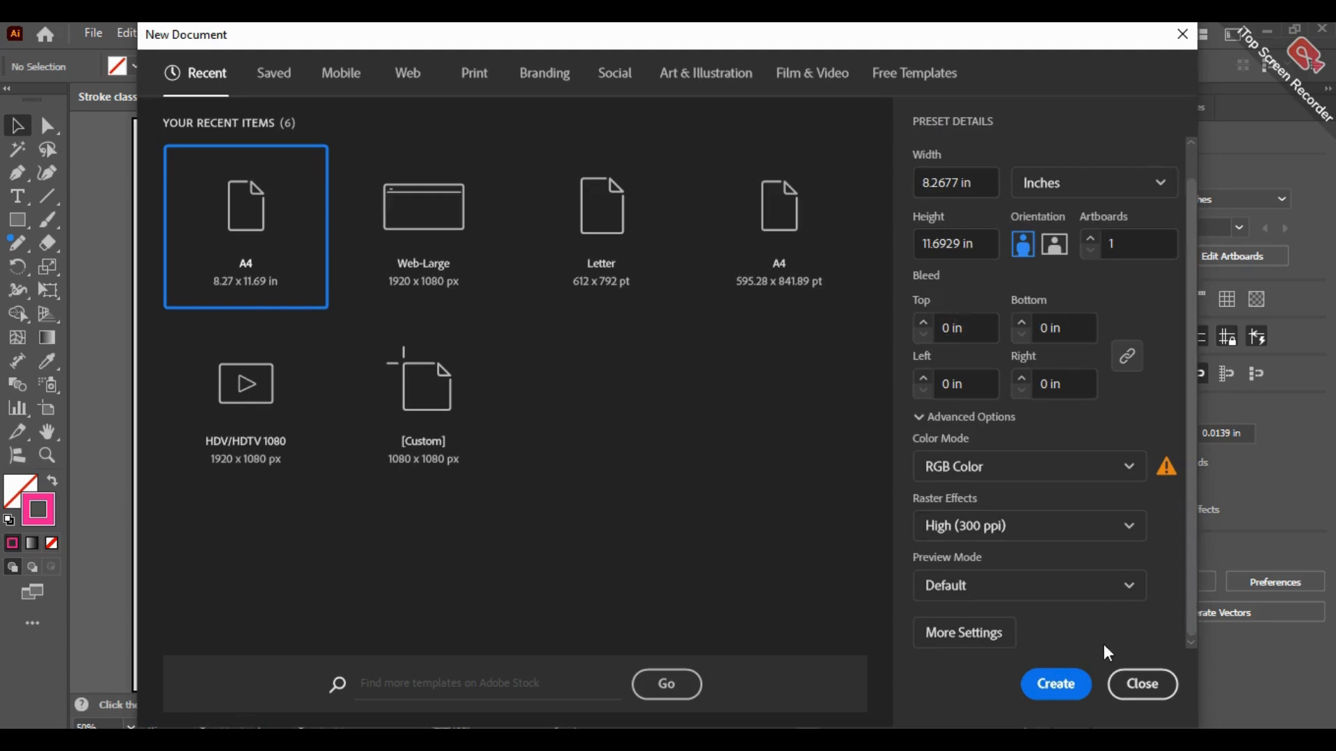
{"action": "left_click", "coordinate": [1072, 686]}
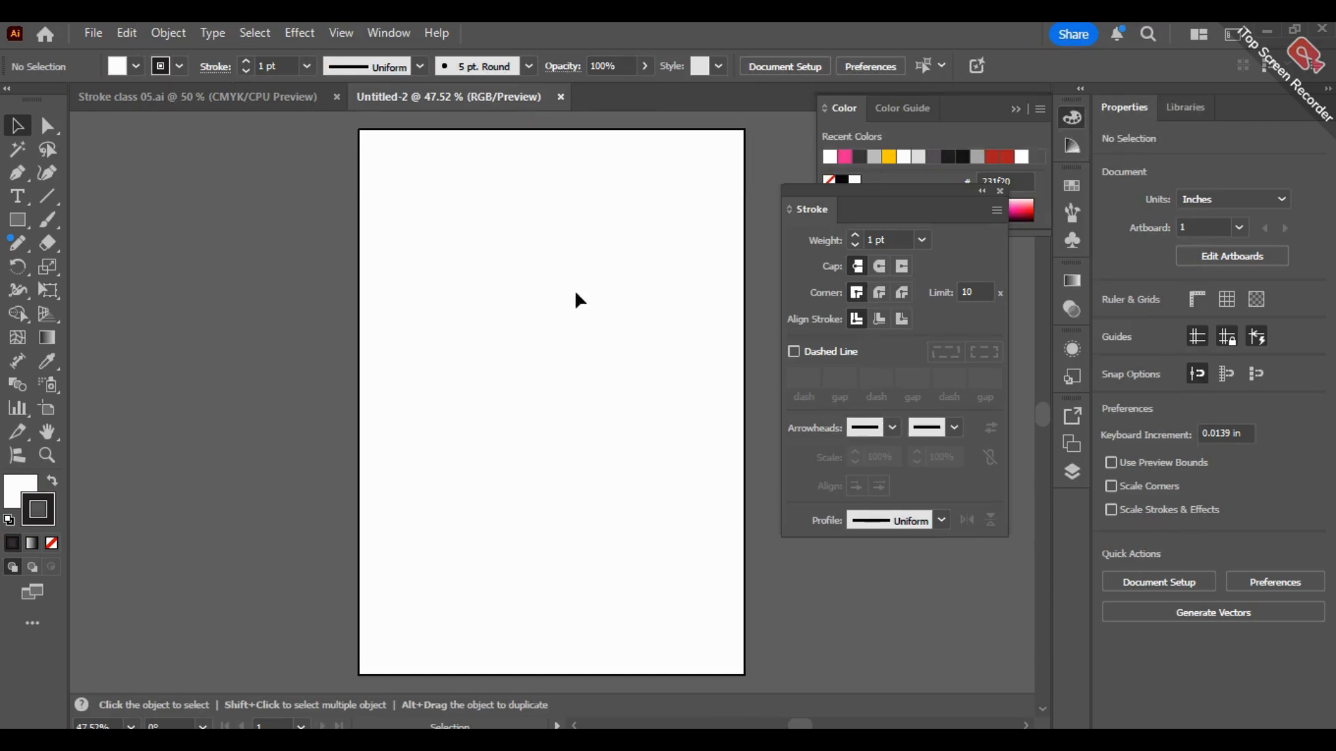
Step: Collapse the Color panel to clear the workspace beside the blank page
{"action": "left_click", "coordinate": [1015, 109]}
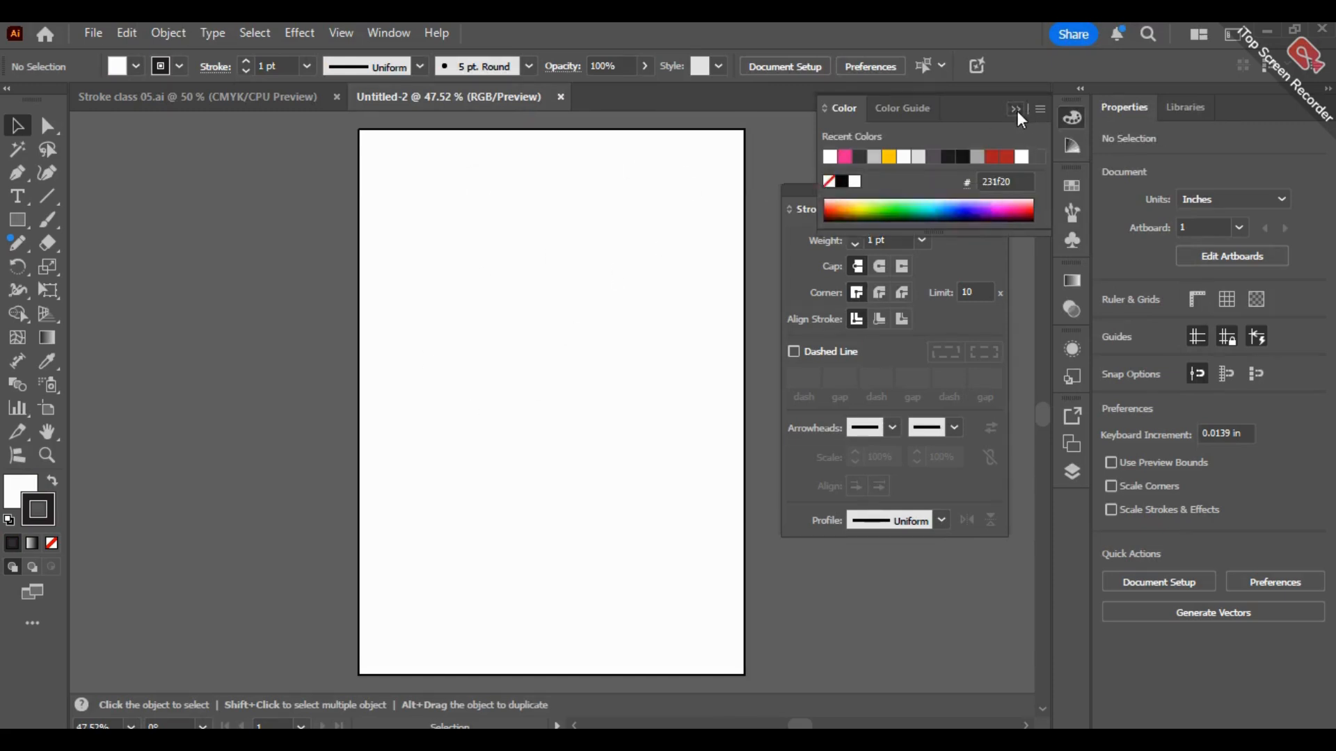
{"action": "key", "text": "space"}
{"action": "left_click_drag", "start_coordinate": [671, 295], "coordinate": [632, 300]}
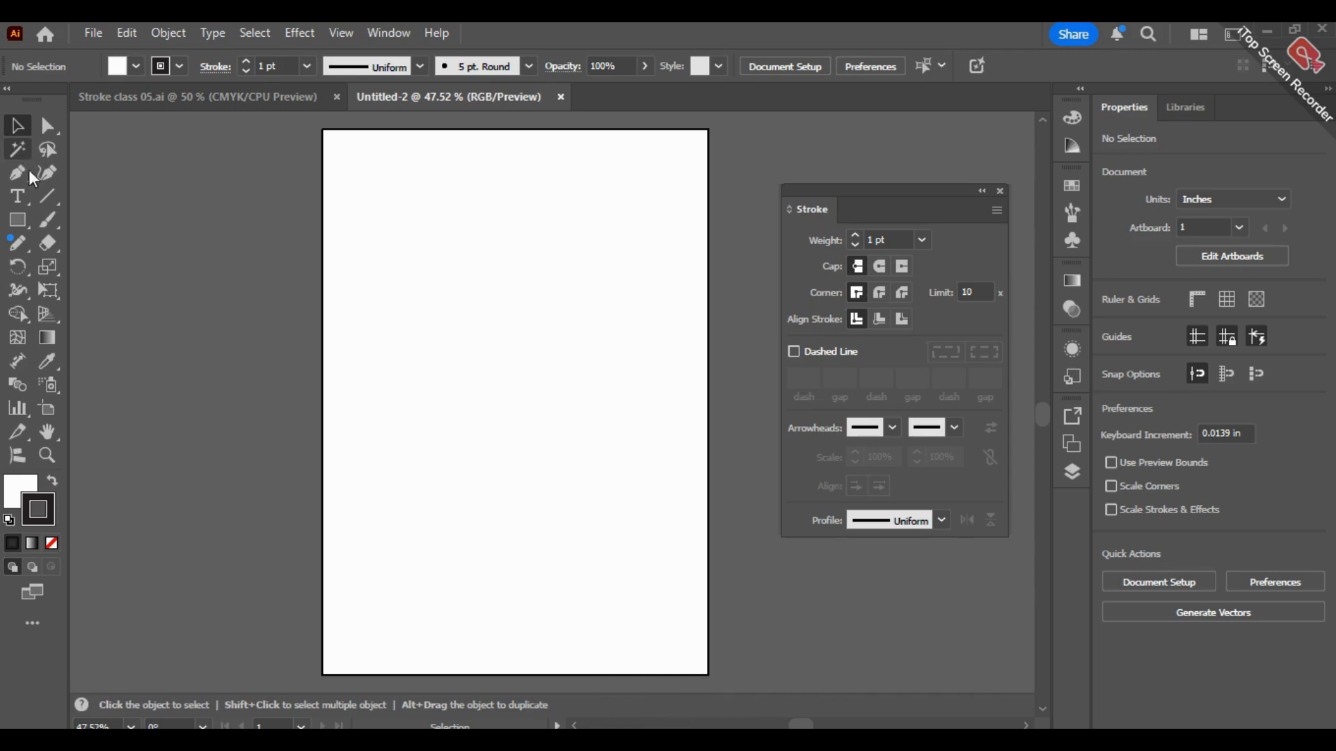
Step: Try several freehand curves on the blank page with the Paintbrush tool and undo them
{"action": "left_click", "coordinate": [46, 223]}
{"action": "left_click", "coordinate": [52, 214]}
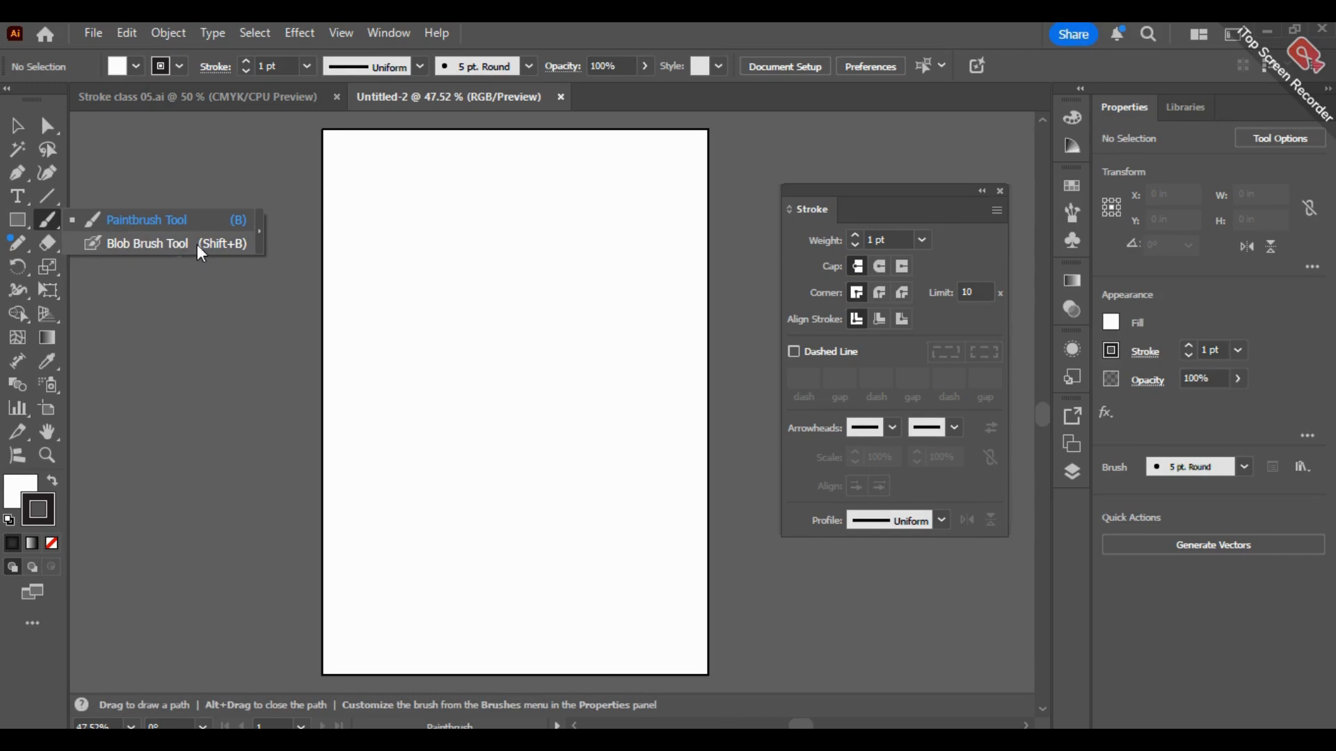
{"action": "left_click", "coordinate": [48, 218]}
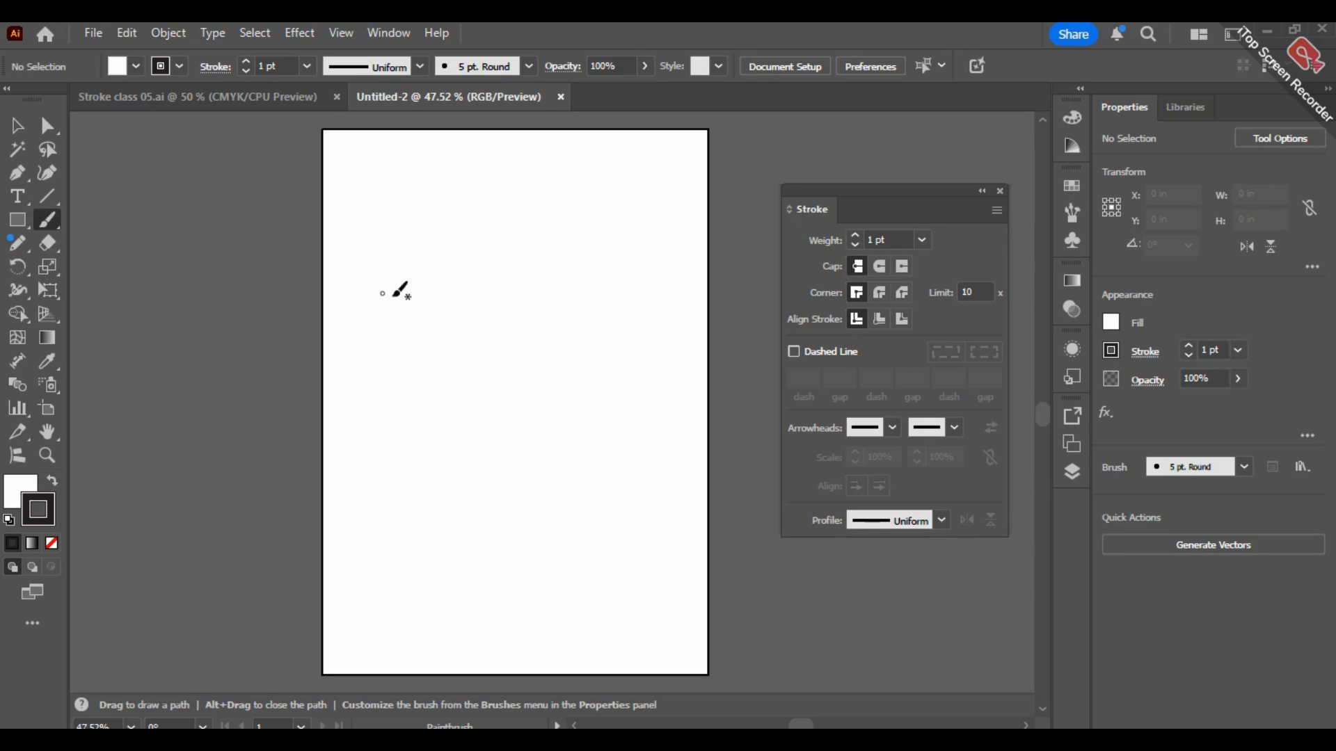
{"action": "mouse_move", "coordinate": [385, 422]}
{"action": "left_mouse_down"}
{"action": "mouse_move", "coordinate": [376, 338]}
{"action": "mouse_move", "coordinate": [573, 285]}
{"action": "mouse_move", "coordinate": [603, 141]}
{"action": "left_mouse_up"}
{"action": "mouse_move", "coordinate": [656, 189]}
{"action": "left_mouse_down"}
{"action": "mouse_move", "coordinate": [445, 401]}
{"action": "mouse_move", "coordinate": [325, 593]}
{"action": "left_mouse_up"}
{"action": "key", "text": "ctrl"}
{"action": "key", "text": "ctrl+z"}
{"action": "key", "text": "ctrl+z"}
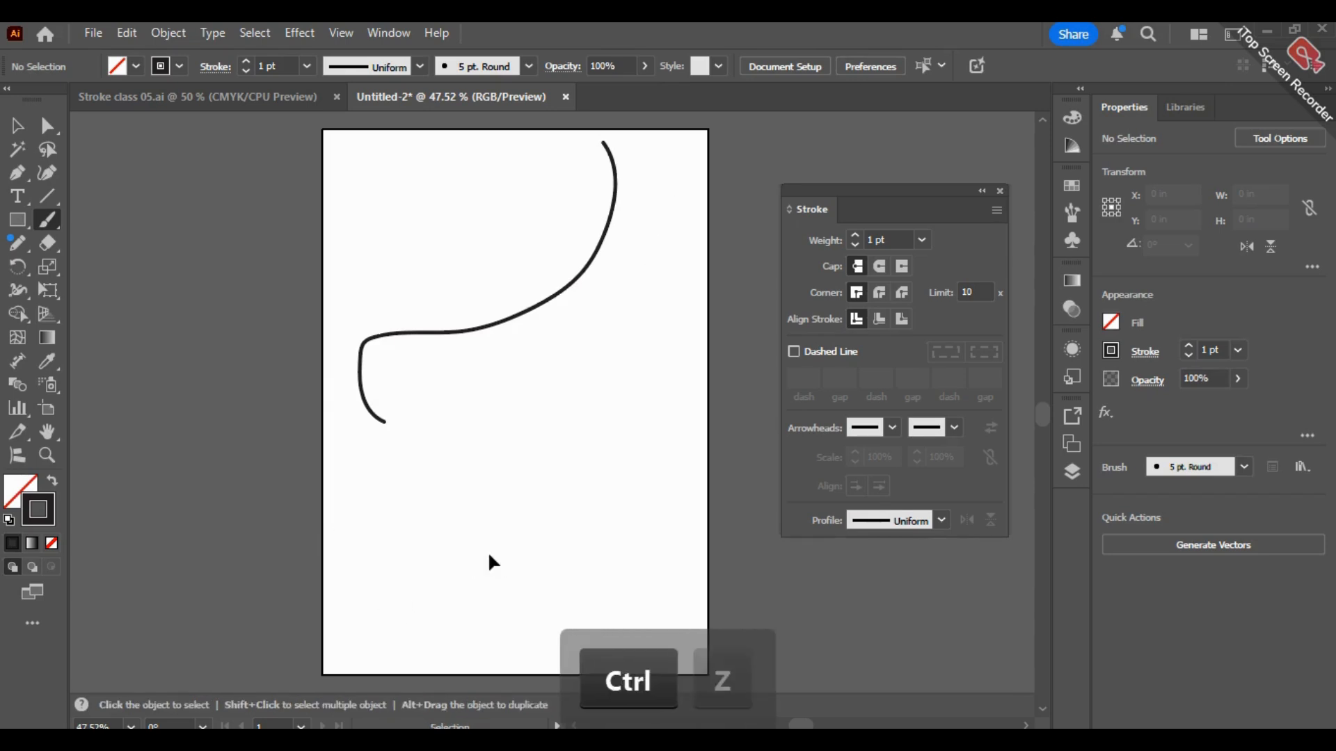
{"action": "mouse_move", "coordinate": [558, 179]}
{"action": "left_mouse_down"}
{"action": "mouse_move", "coordinate": [394, 266]}
{"action": "mouse_move", "coordinate": [399, 418]}
{"action": "mouse_move", "coordinate": [407, 331]}
{"action": "mouse_move", "coordinate": [352, 344]}
{"action": "left_mouse_up"}
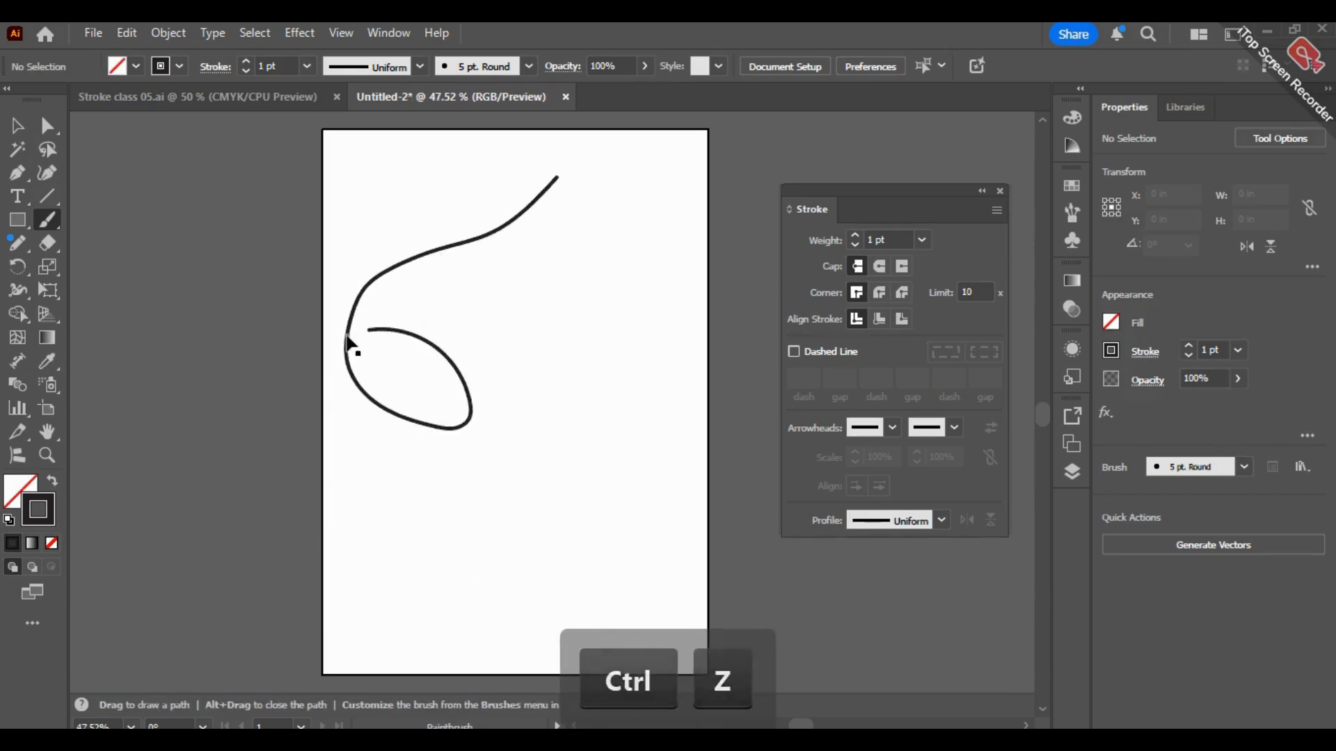
{"action": "key", "text": "ctrl+z"}
Step: Draw a straight diagonal Paintbrush line and, below it, a Pencil path about 5.7 in wide and 4.3 in high
{"action": "left_click_drag", "start_coordinate": [555, 176], "coordinate": [396, 339]}
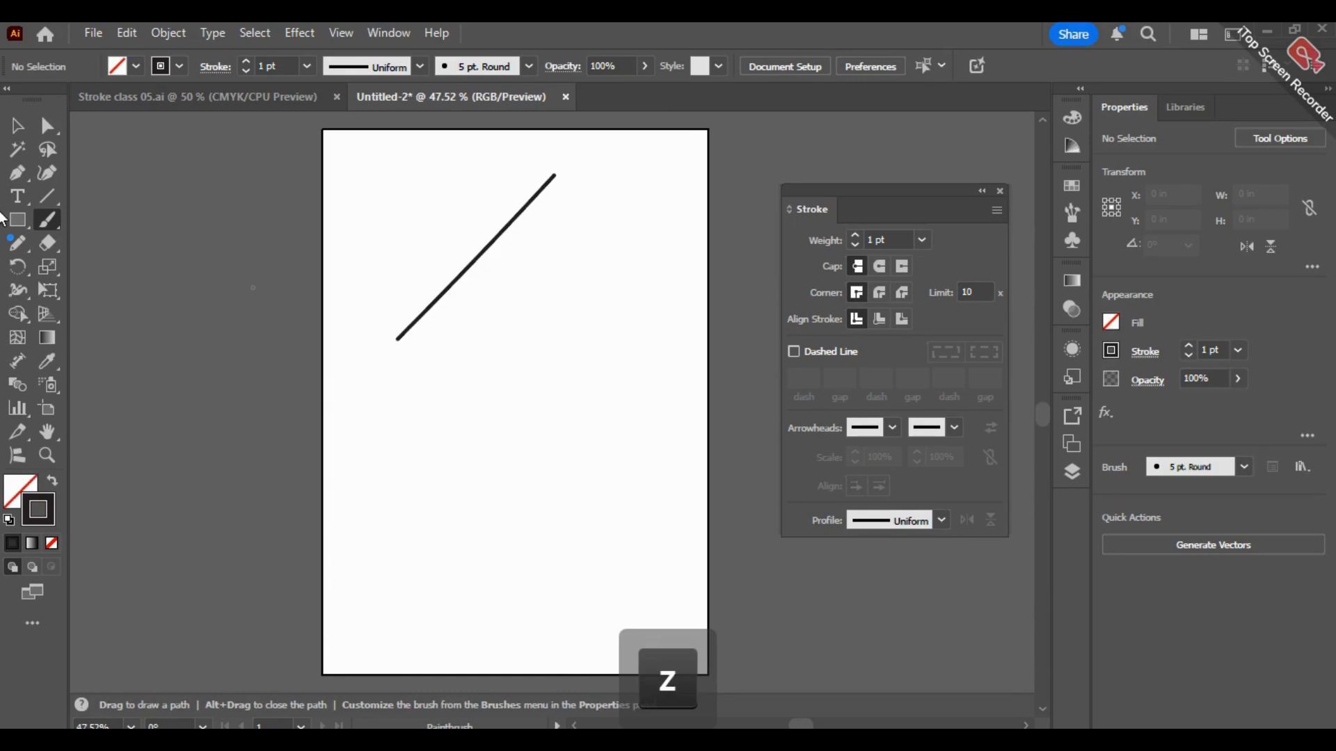
{"action": "left_click", "coordinate": [17, 243]}
{"action": "left_click_drag", "start_coordinate": [628, 206], "coordinate": [361, 408]}
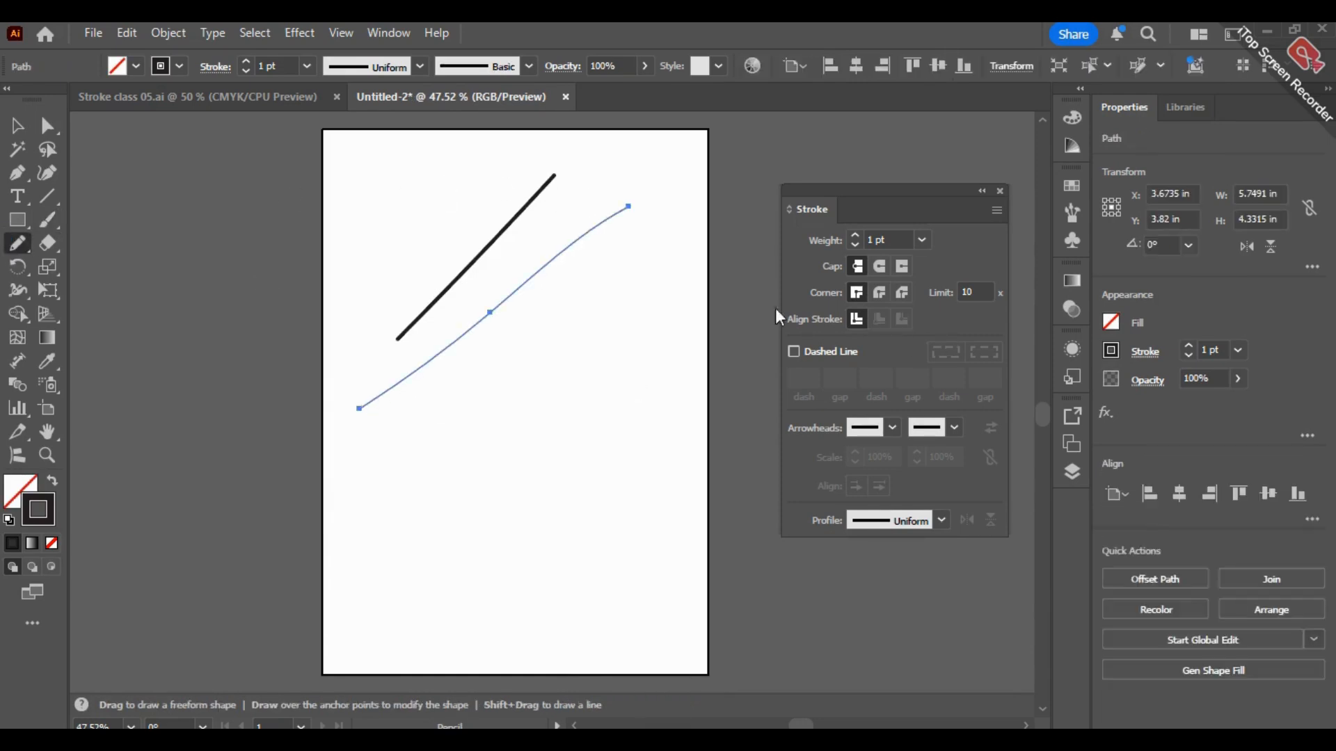
Step: Set the stroke weight of the lower Pencil path to 8 pt and deselect it
{"action": "left_click", "coordinate": [17, 126]}
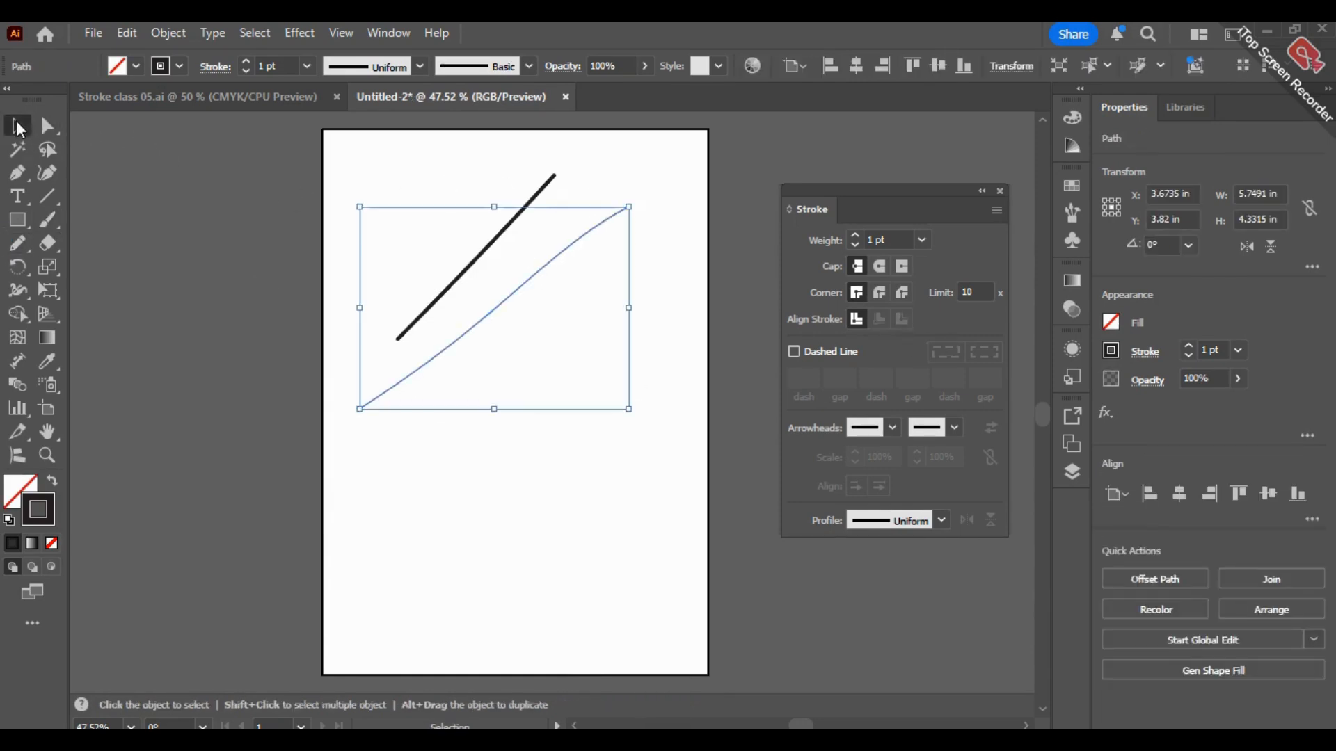
{"action": "left_click", "coordinate": [472, 327]}
{"action": "left_click", "coordinate": [596, 489]}
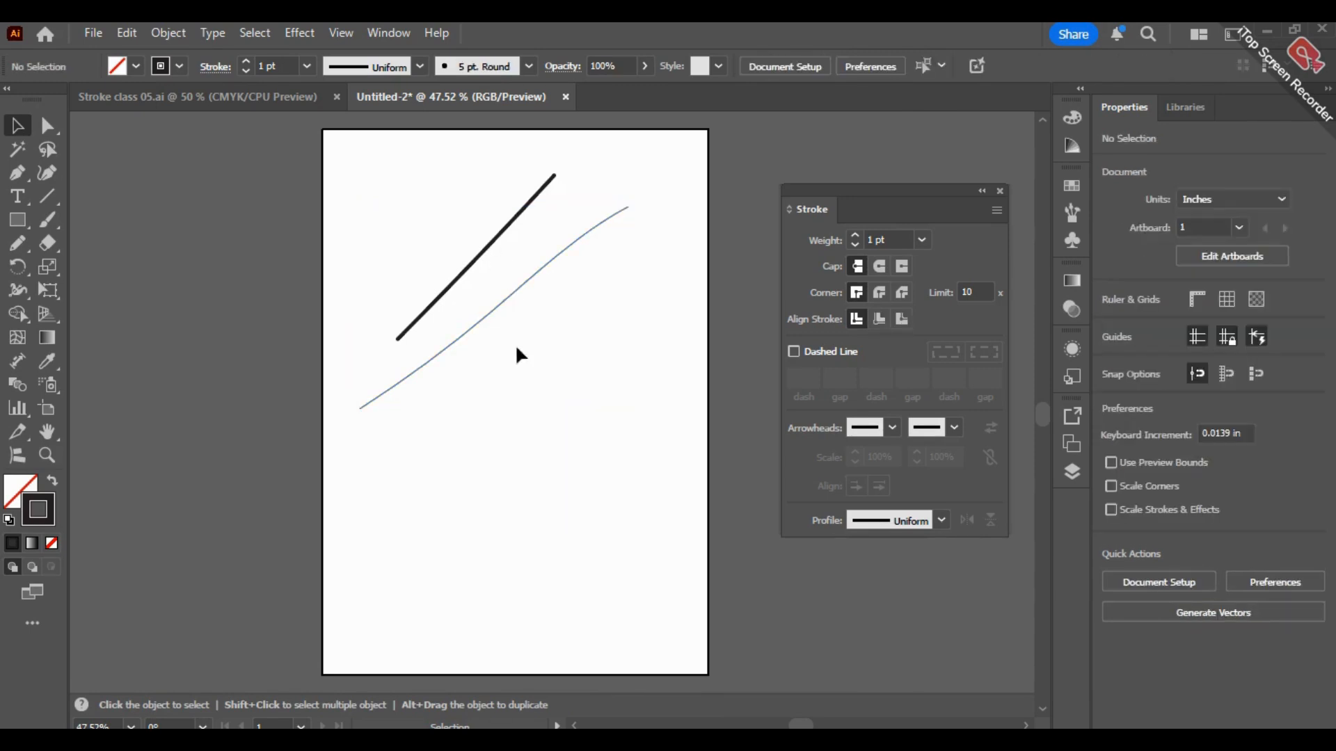
{"action": "left_click", "coordinate": [513, 292]}
{"action": "left_click", "coordinate": [247, 61]}
{"action": "left_click", "coordinate": [247, 61]}
{"action": "left_click", "coordinate": [247, 62]}
{"action": "left_click", "coordinate": [247, 61]}
{"action": "left_click", "coordinate": [247, 61]}
{"action": "left_click", "coordinate": [248, 62]}
{"action": "left_click", "coordinate": [248, 61]}
{"action": "left_click", "coordinate": [259, 281]}
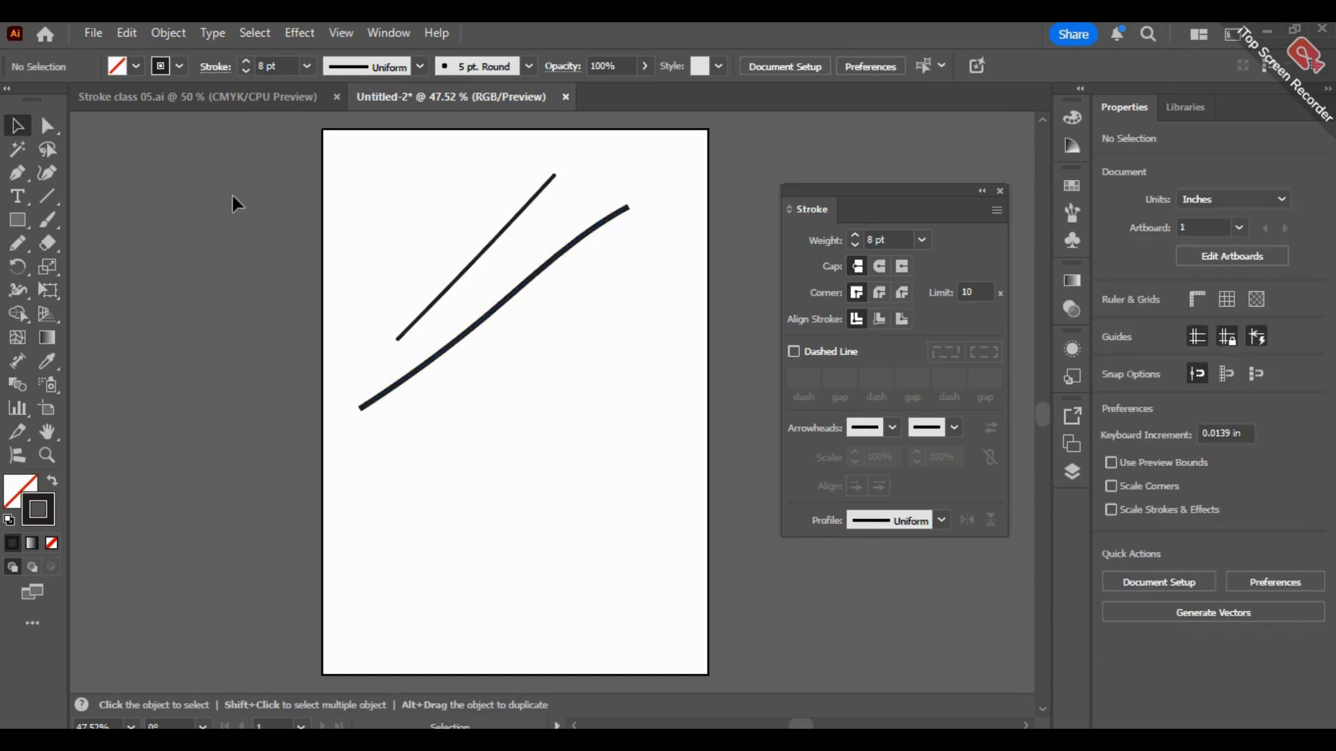
Step: Delete both the Paintbrush line and the Pencil path from the page
{"action": "left_click_drag", "start_coordinate": [313, 213], "coordinate": [557, 426]}
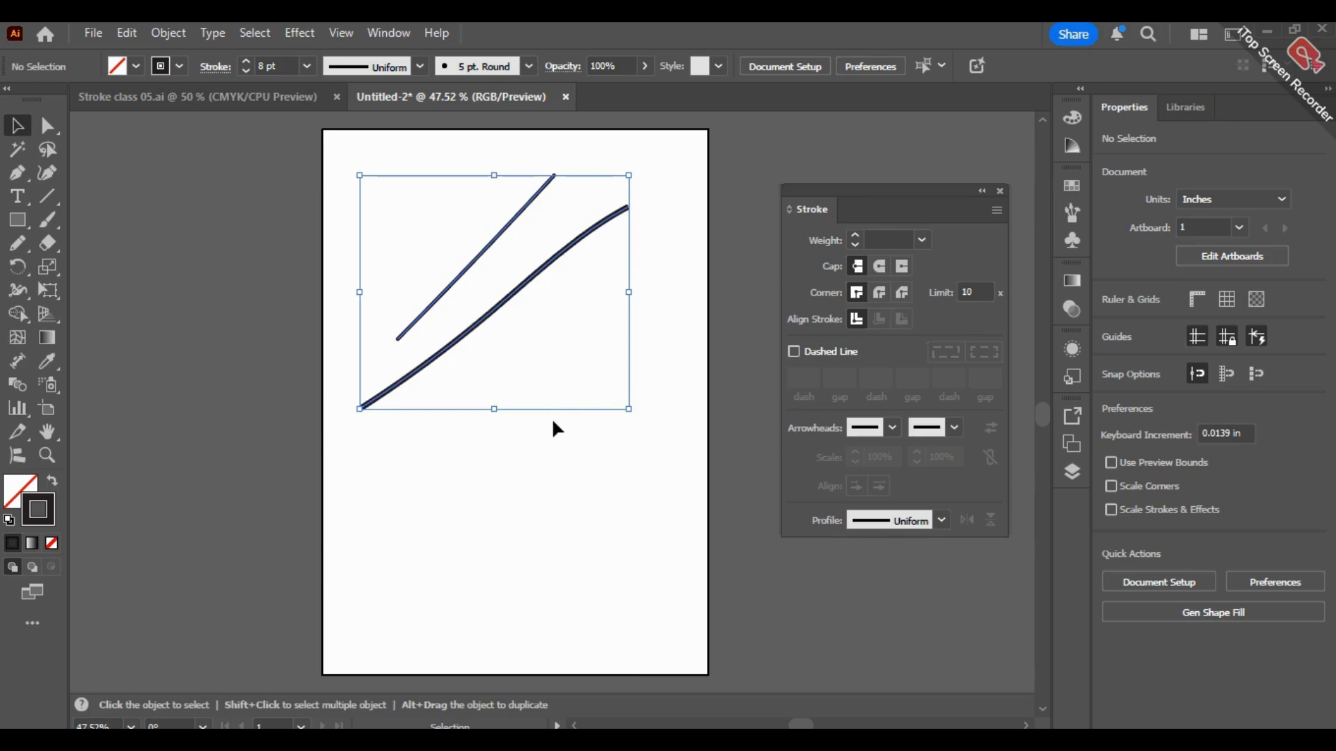
{"action": "key", "text": "BackSpace"}
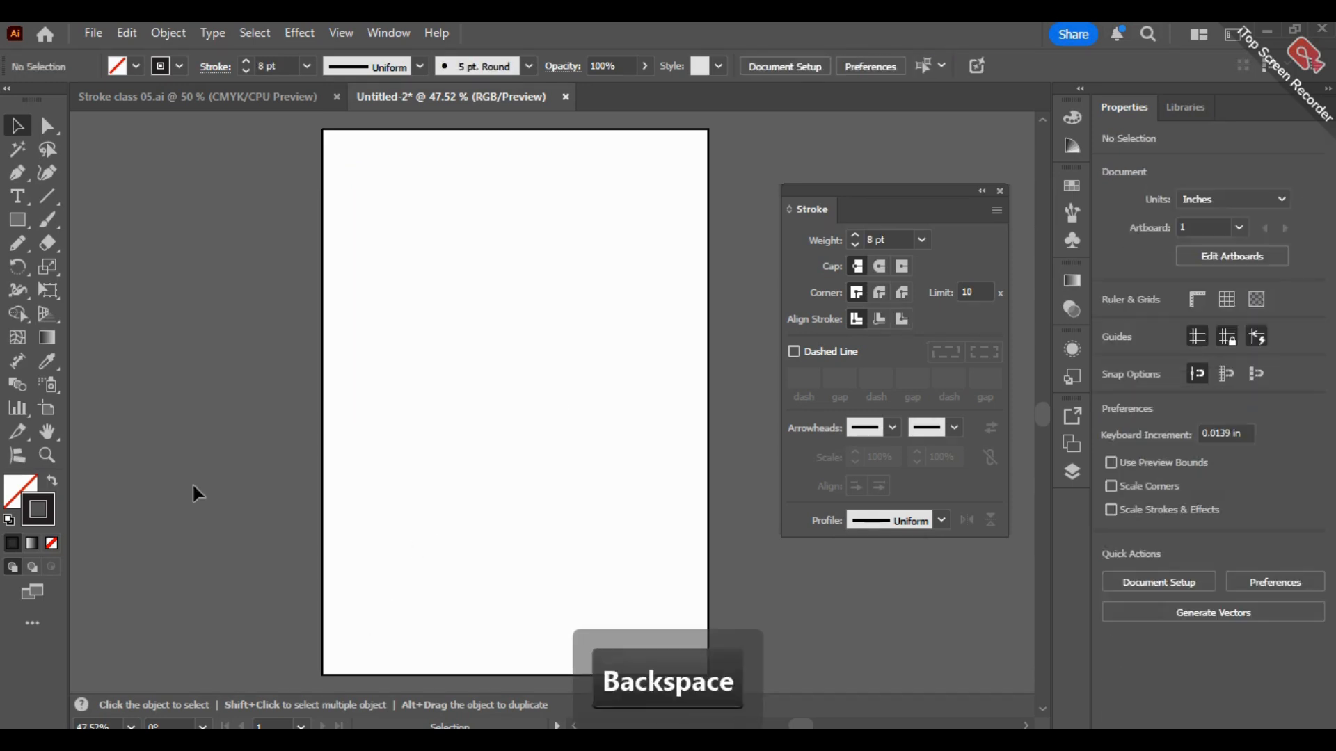
Step: Set the stroke color to turquoise 00ffd4 for drawing with the Paintbrush tool
{"action": "left_click", "coordinate": [47, 218]}
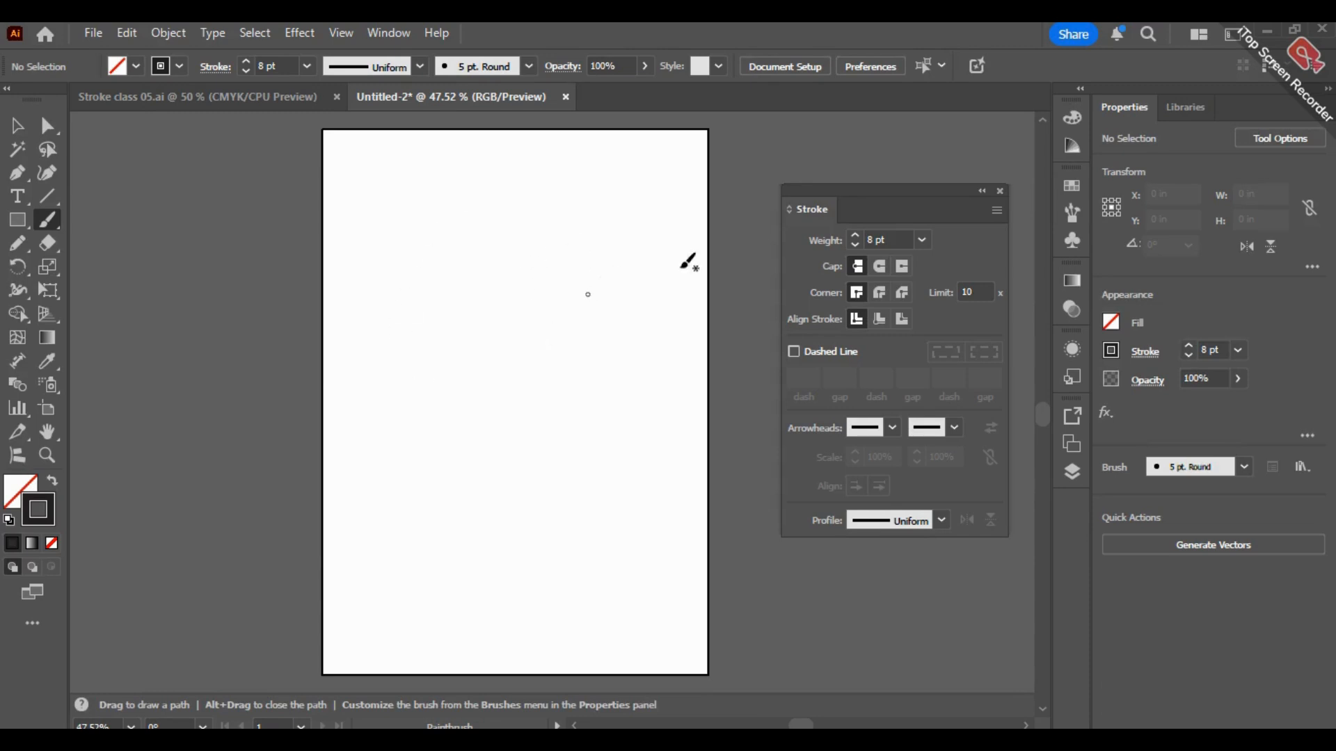
{"action": "double_click", "coordinate": [47, 502]}
{"action": "mouse_move", "coordinate": [661, 333]}
{"action": "left_mouse_down"}
{"action": "mouse_move", "coordinate": [669, 306]}
{"action": "mouse_move", "coordinate": [695, 395]}
{"action": "left_mouse_up"}
{"action": "left_click_drag", "start_coordinate": [582, 303], "coordinate": [657, 259]}
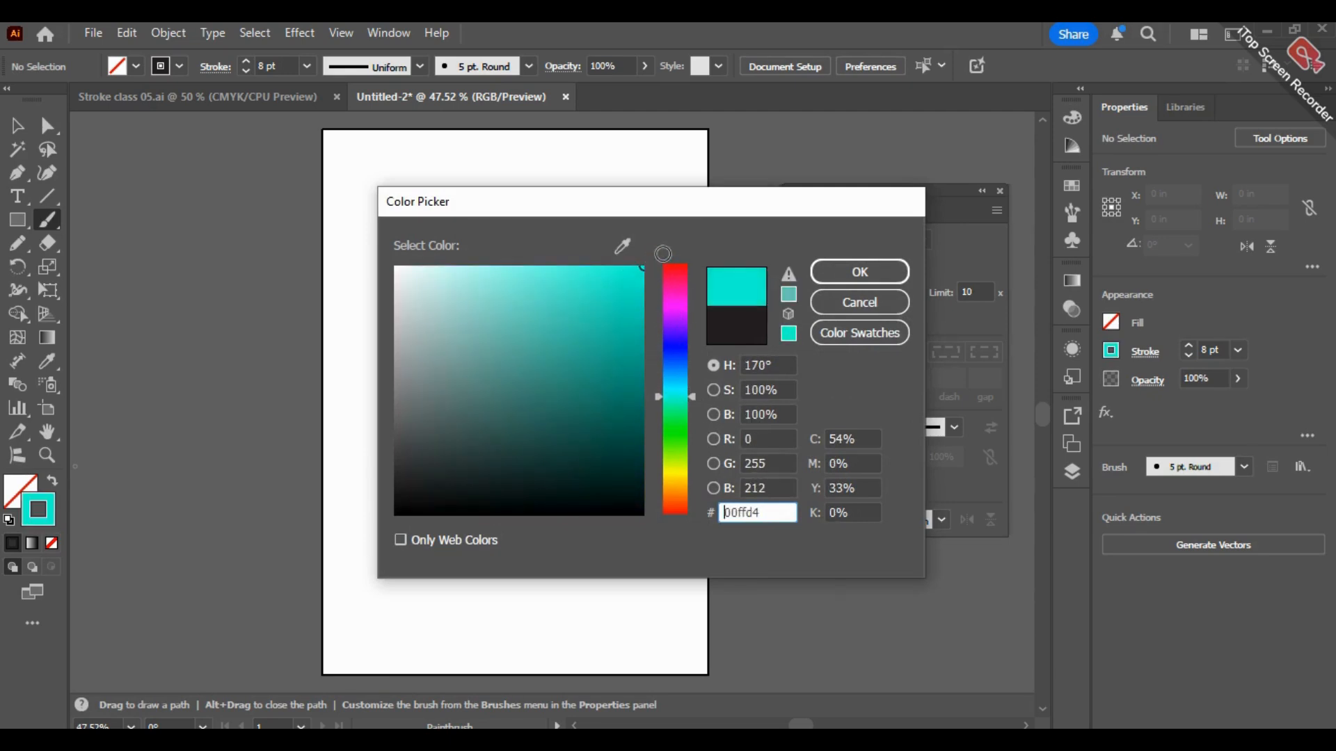
{"action": "left_click", "coordinate": [846, 274]}
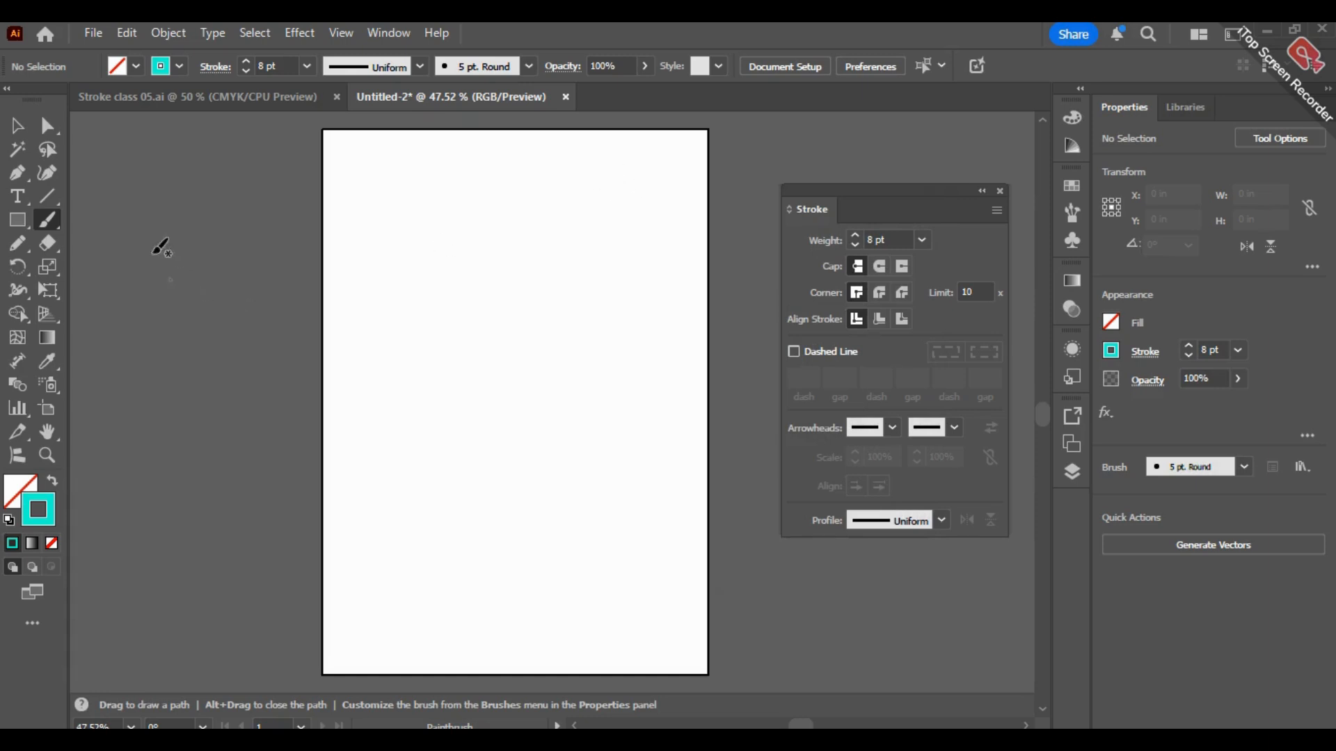
Step: Set the Paintbrush fidelity fully to Smooth and draw an S-shaped curve across the upper part of the page
{"action": "double_click", "coordinate": [46, 219]}
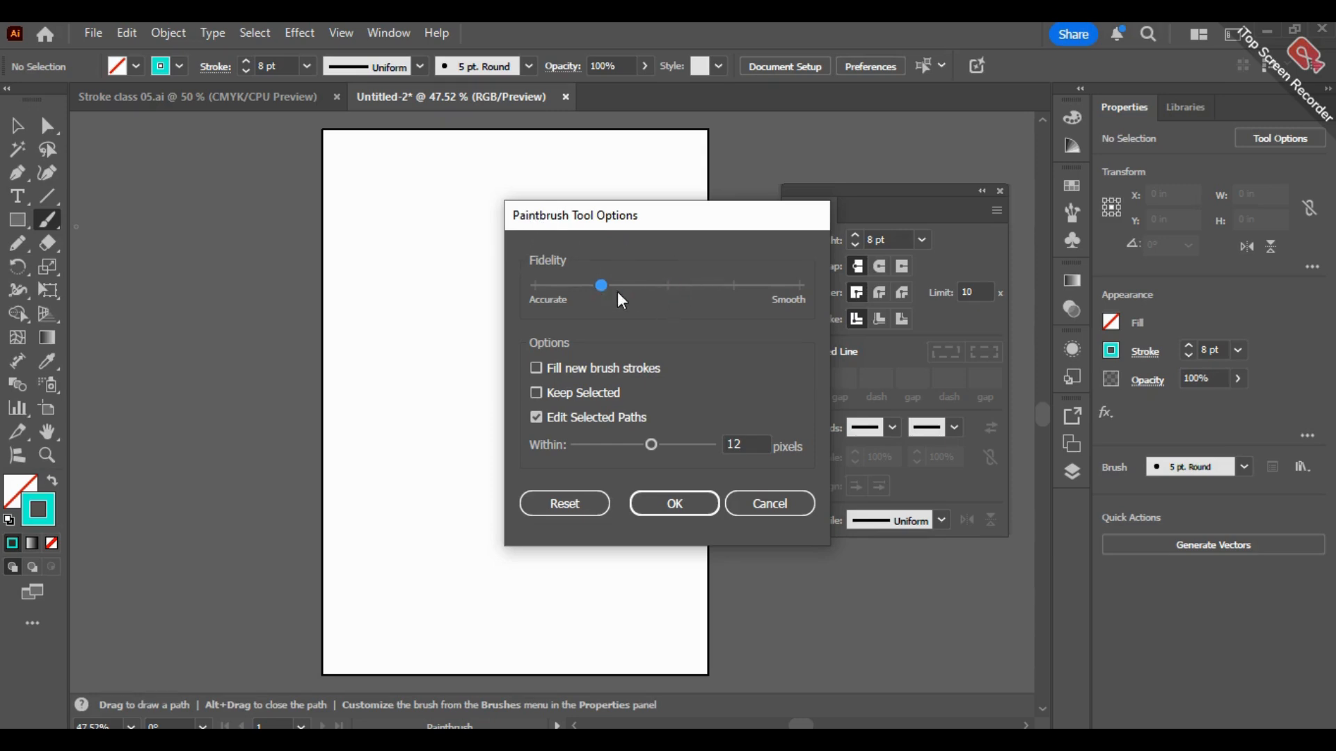
{"action": "left_click_drag", "start_coordinate": [545, 287], "coordinate": [740, 254]}
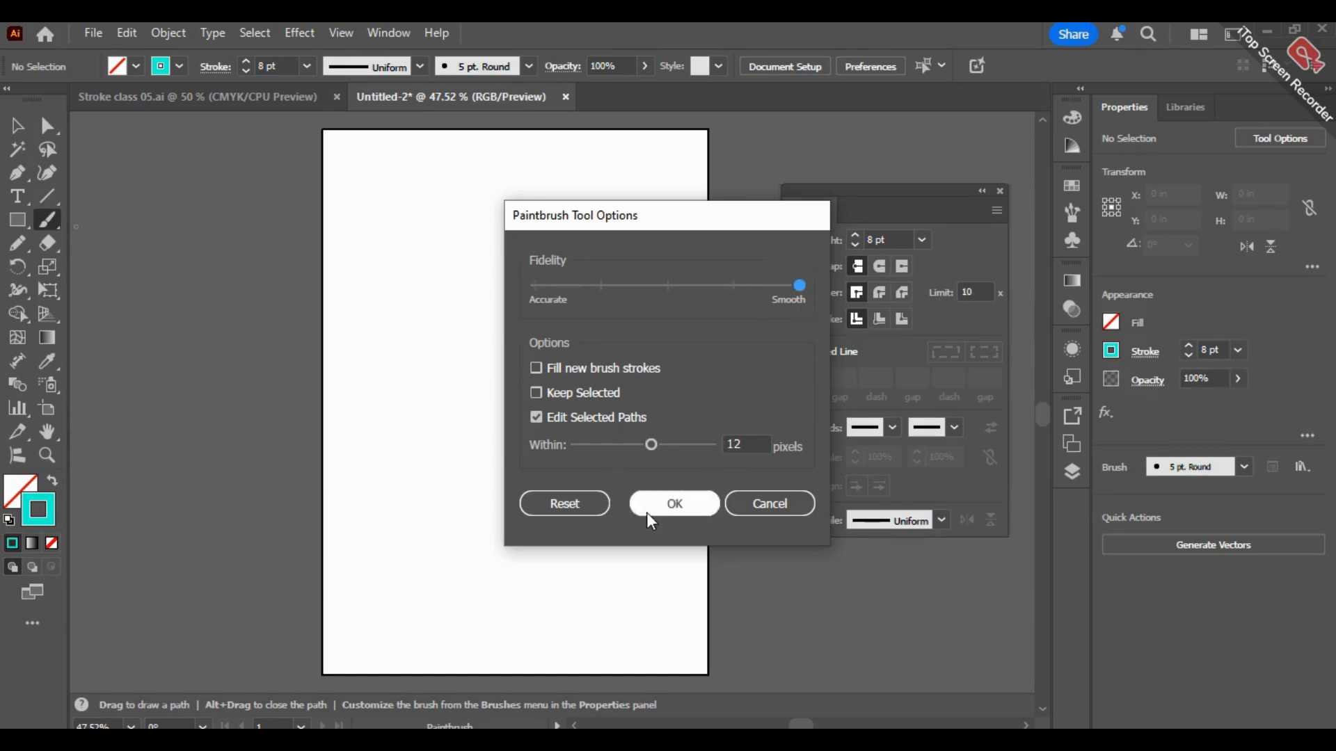
{"action": "left_click", "coordinate": [699, 501]}
{"action": "left_click_drag", "start_coordinate": [388, 316], "coordinate": [581, 165]}
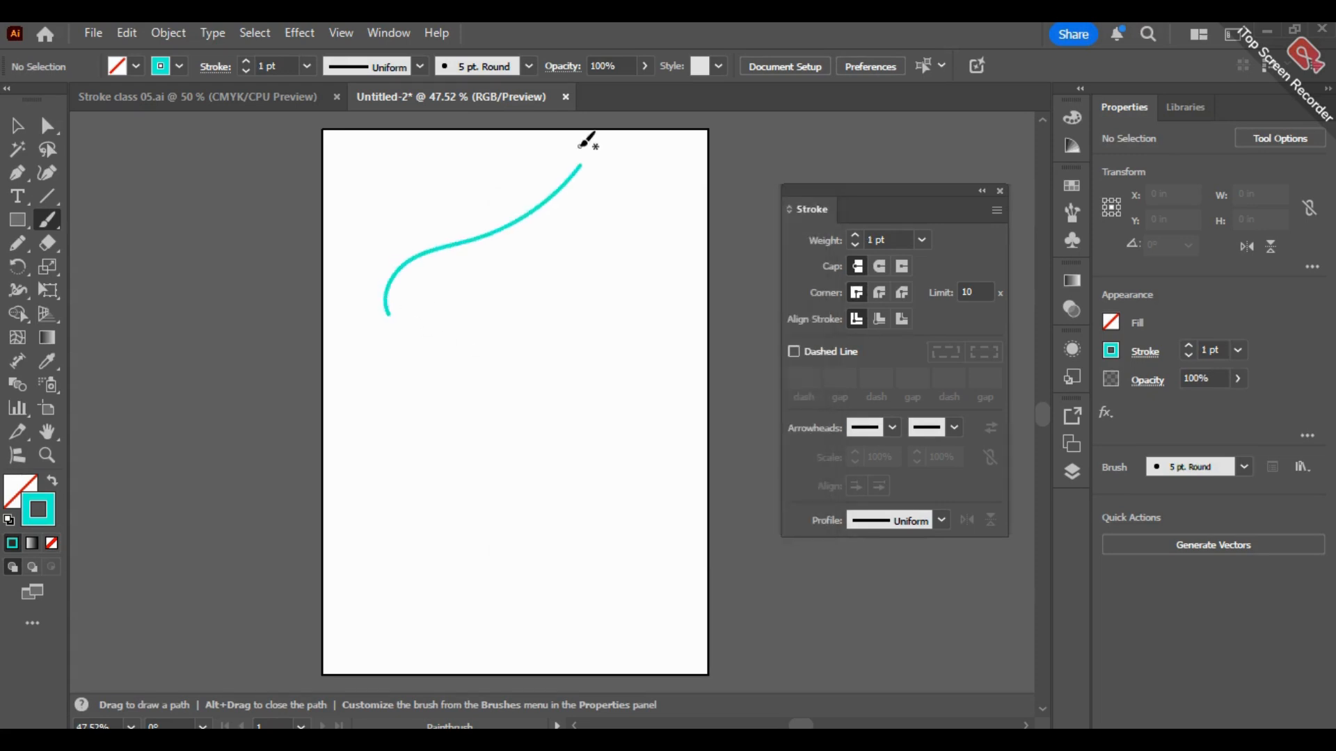
Step: Set the Paintbrush fidelity to the middle notch and draw a second curve below the first, redrawing it once
{"action": "double_click", "coordinate": [48, 222]}
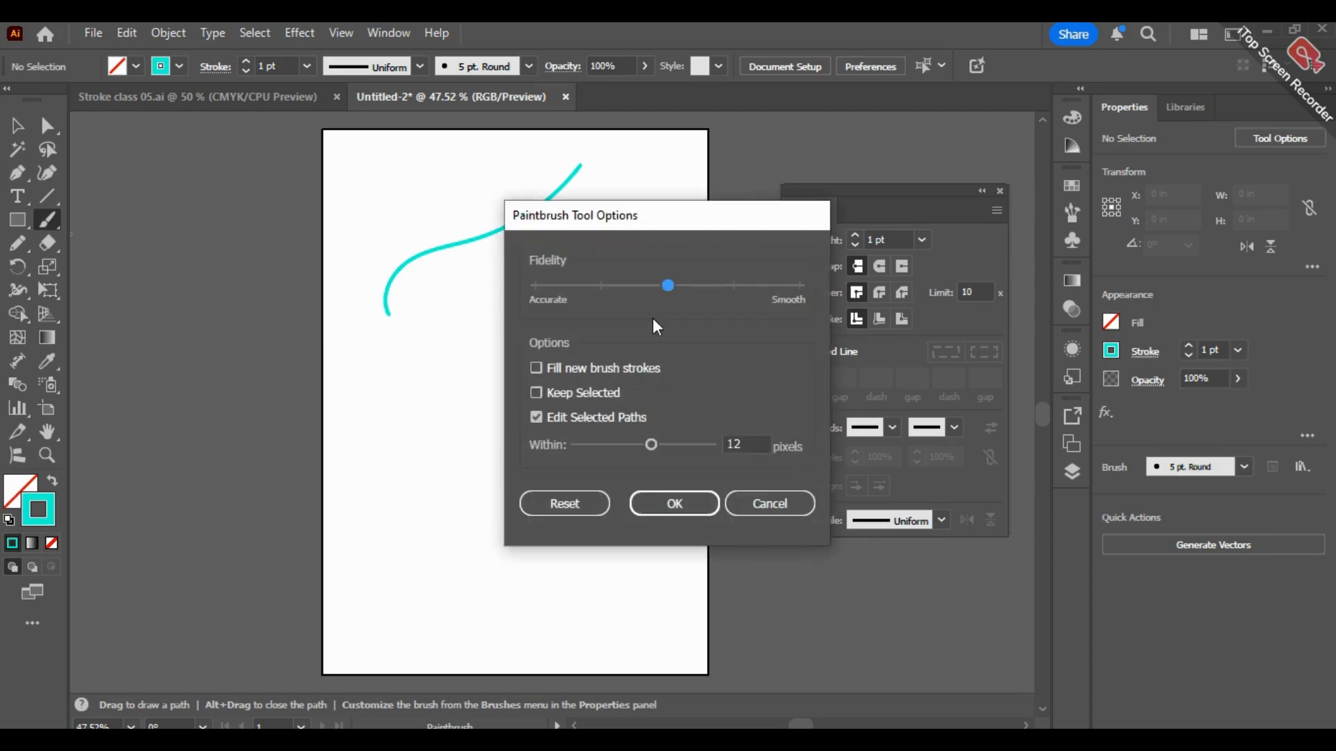
{"action": "left_click", "coordinate": [674, 502]}
{"action": "mouse_move", "coordinate": [416, 381]}
{"action": "left_mouse_down"}
{"action": "mouse_move", "coordinate": [515, 313]}
{"action": "mouse_move", "coordinate": [628, 201]}
{"action": "left_mouse_up"}
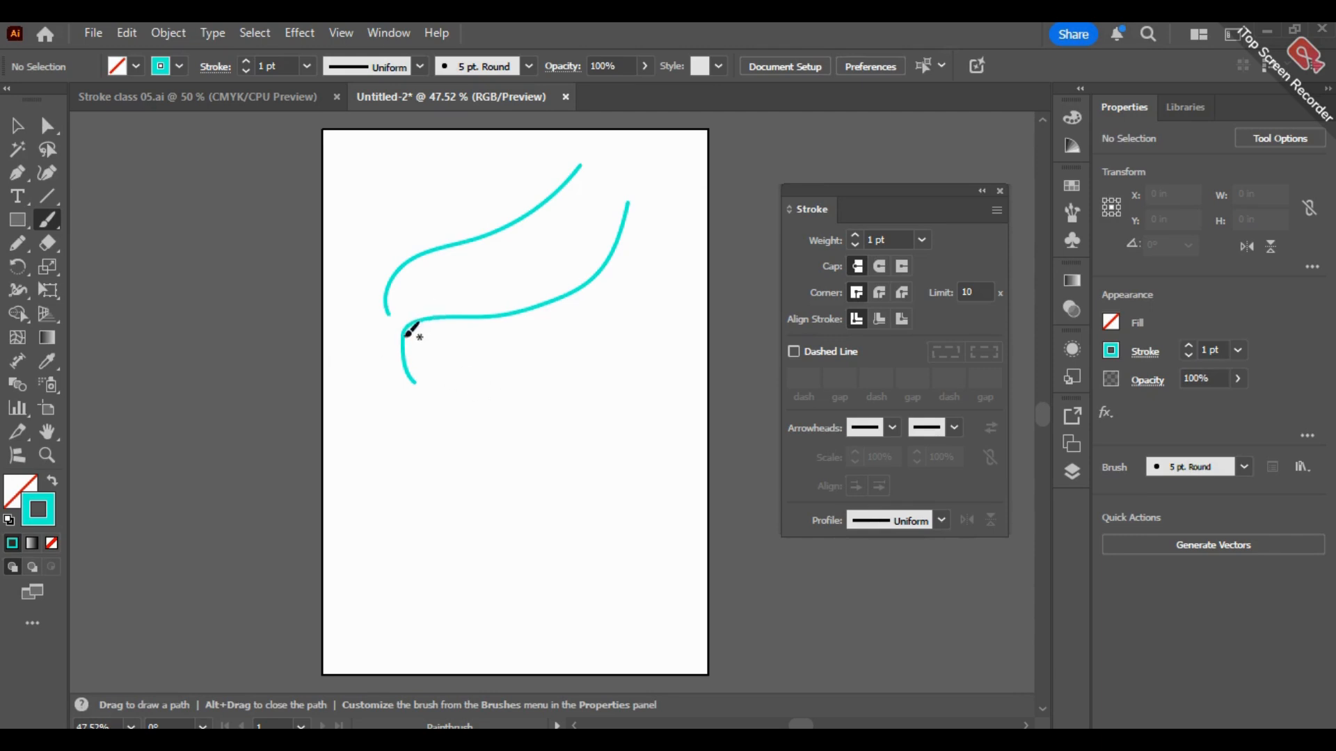
{"action": "key", "text": "ctrl+z"}
{"action": "mouse_move", "coordinate": [431, 357]}
{"action": "left_mouse_down"}
{"action": "mouse_move", "coordinate": [446, 317]}
{"action": "mouse_move", "coordinate": [575, 266]}
{"action": "mouse_move", "coordinate": [629, 197]}
{"action": "left_mouse_up"}
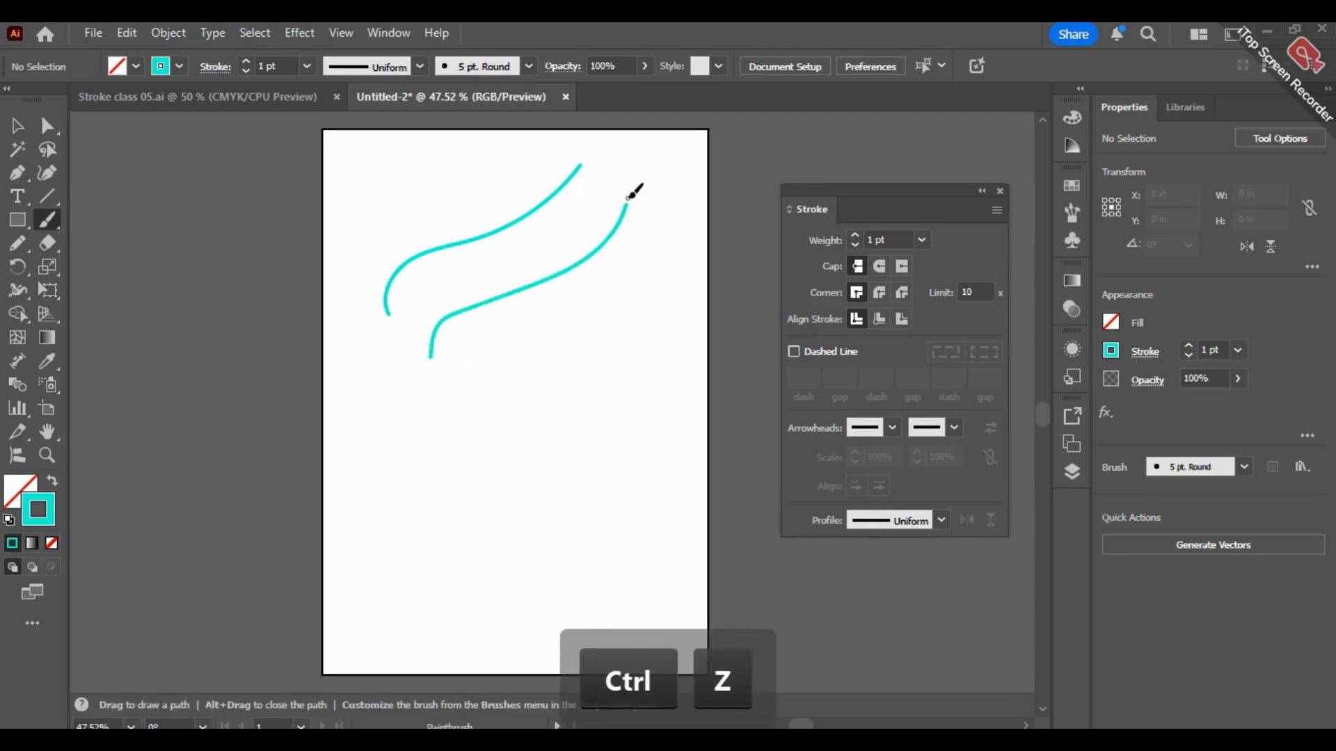
Step: Reopen and accept the Paintbrush fidelity options, and draw a third S-shaped curve below the second
{"action": "double_click", "coordinate": [52, 223]}
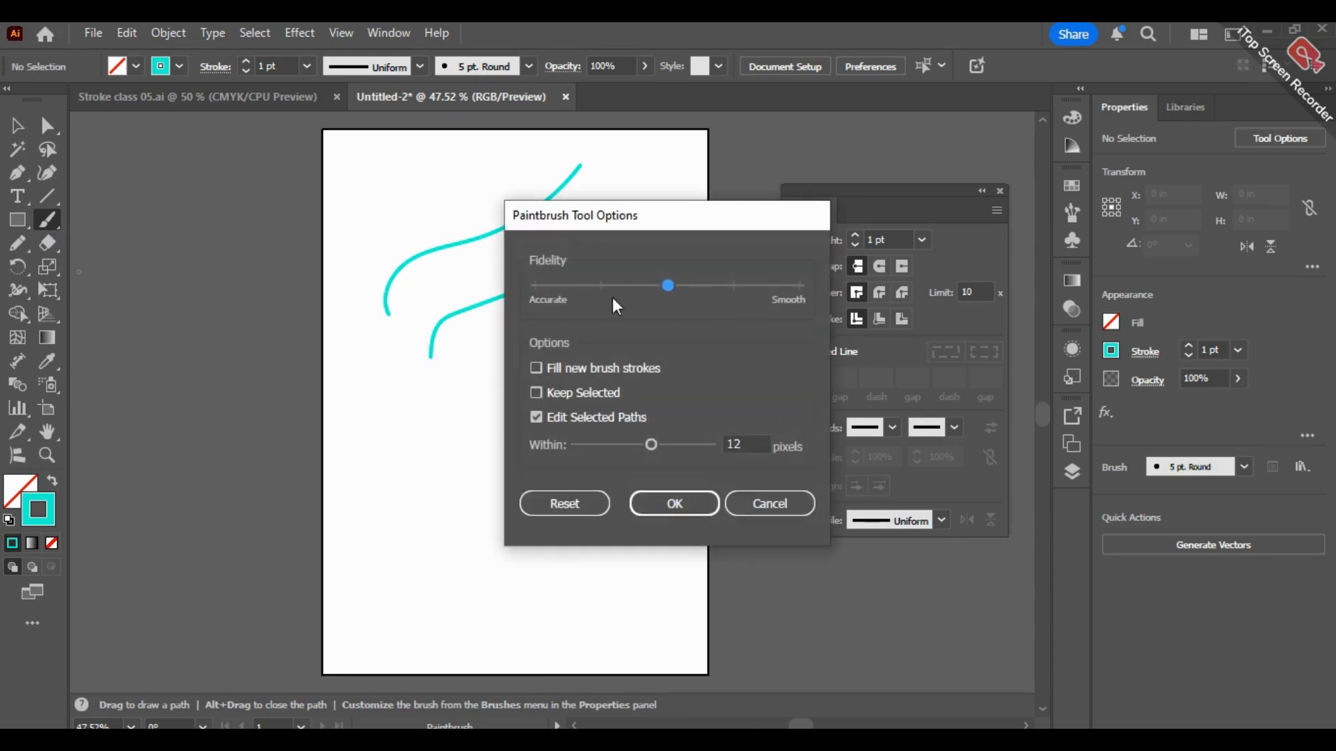
{"action": "left_click", "coordinate": [672, 502]}
{"action": "left_click_drag", "start_coordinate": [475, 404], "coordinate": [475, 440]}
{"action": "mouse_move", "coordinate": [491, 383]}
{"action": "left_mouse_down"}
{"action": "mouse_move", "coordinate": [554, 361]}
{"action": "mouse_move", "coordinate": [652, 256]}
{"action": "left_mouse_up"}
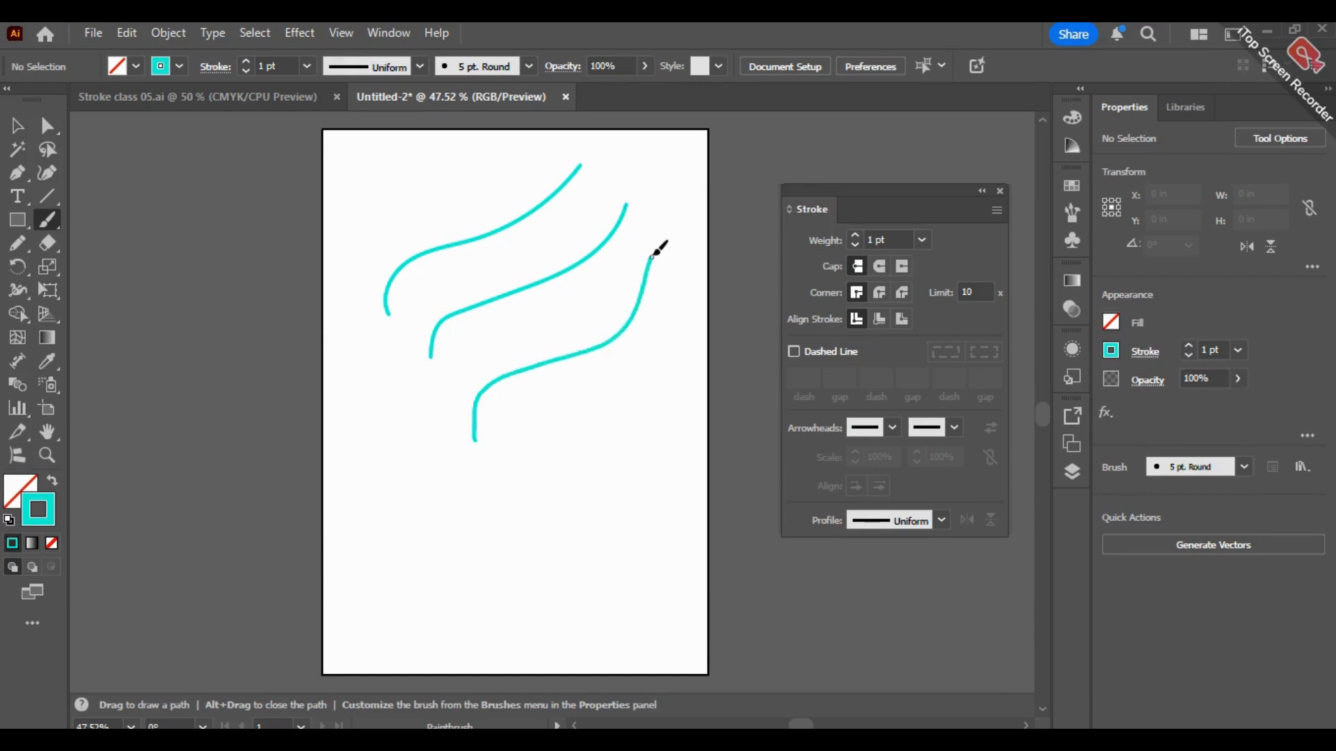
Step: Examine the three turquoise brush curves up close by selecting each one in turn to compare their smoothness
{"action": "scroll", "coordinate": [411, 373], "scroll_direction": "up", "scroll_amount": 4}
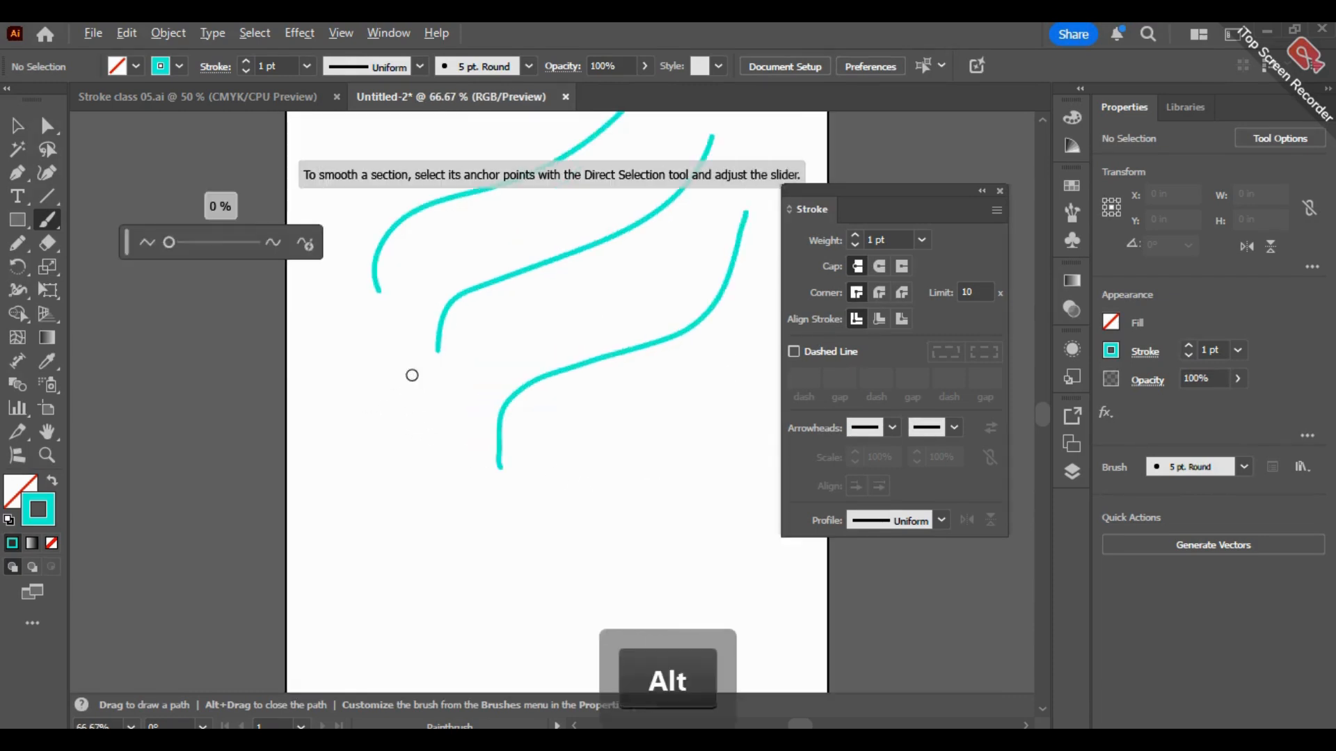
{"action": "key", "text": "space"}
{"action": "mouse_move", "coordinate": [473, 387]}
{"action": "left_mouse_down"}
{"action": "mouse_move", "coordinate": [322, 486]}
{"action": "mouse_move", "coordinate": [317, 543]}
{"action": "left_mouse_up"}
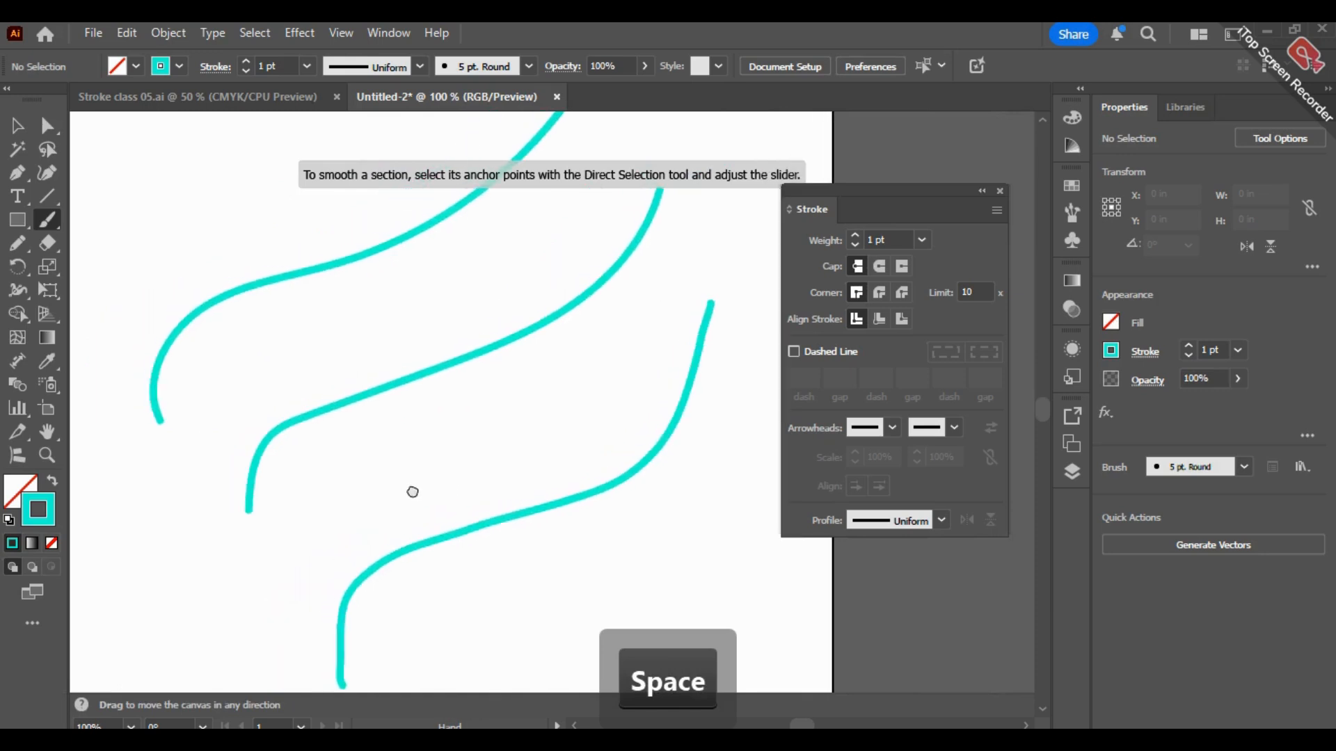
{"action": "left_click", "coordinate": [21, 123]}
{"action": "left_click", "coordinate": [361, 256]}
{"action": "left_click", "coordinate": [269, 438]}
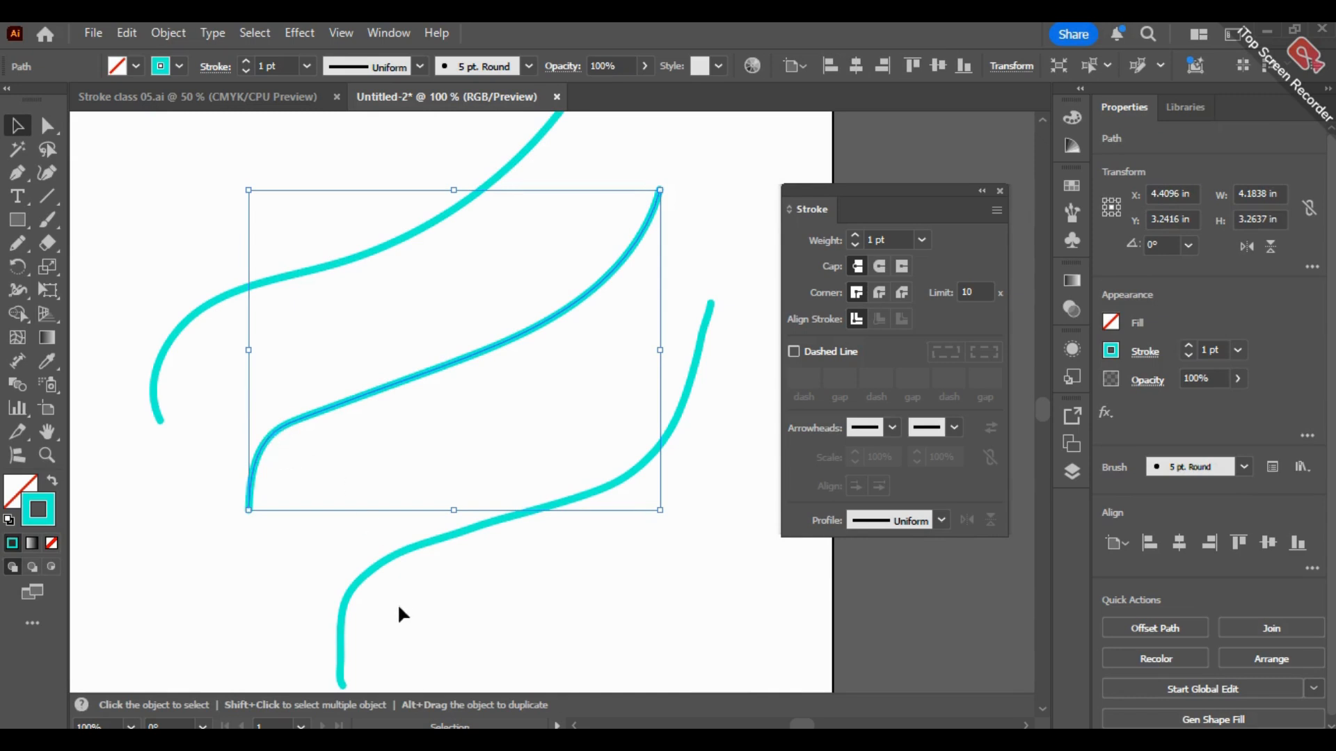
{"action": "left_click", "coordinate": [350, 584]}
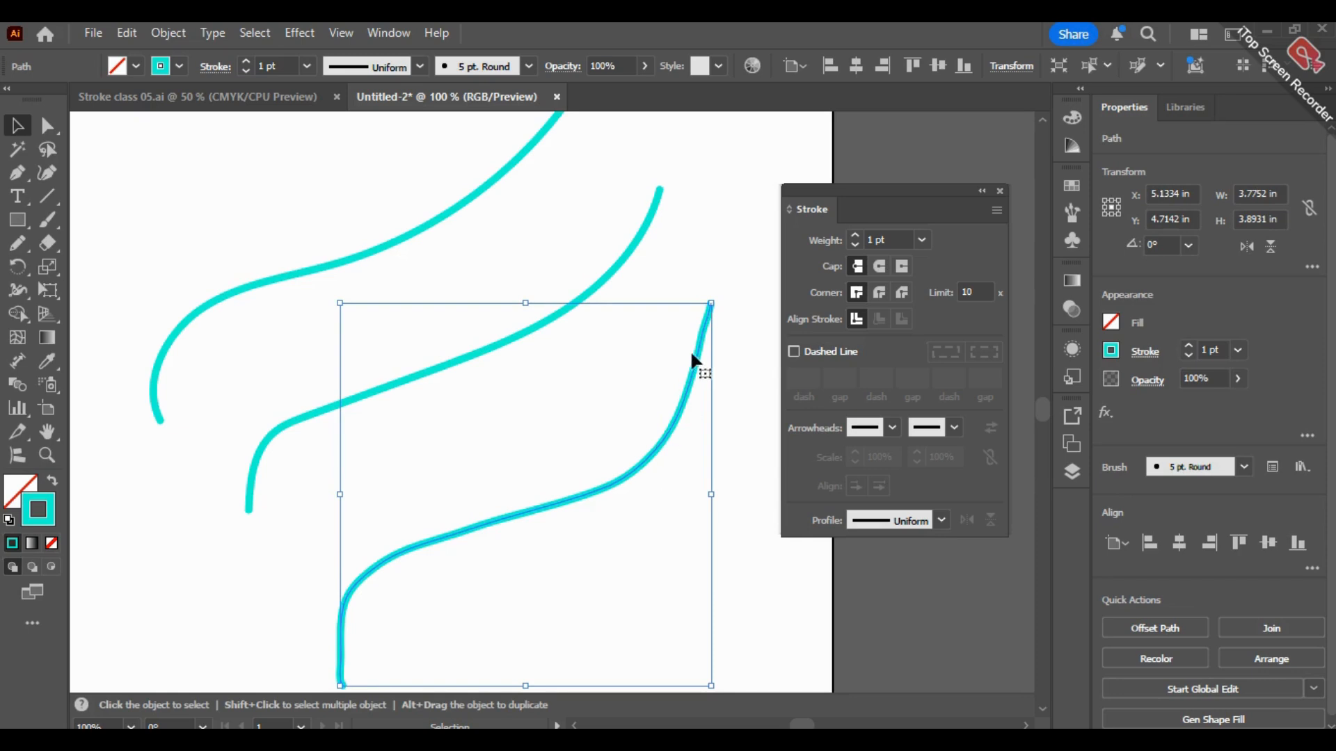
{"action": "left_click", "coordinate": [273, 286]}
{"action": "left_click", "coordinate": [270, 280]}
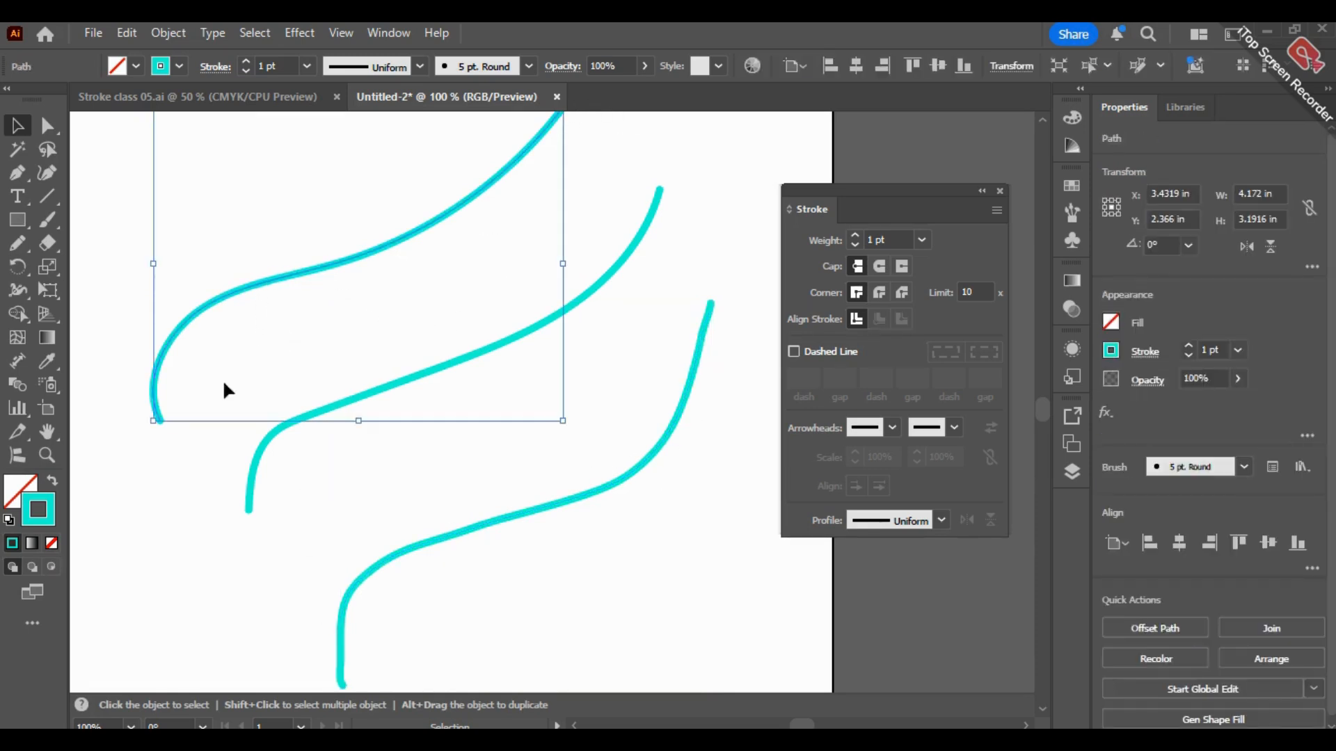
{"action": "left_click", "coordinate": [252, 469]}
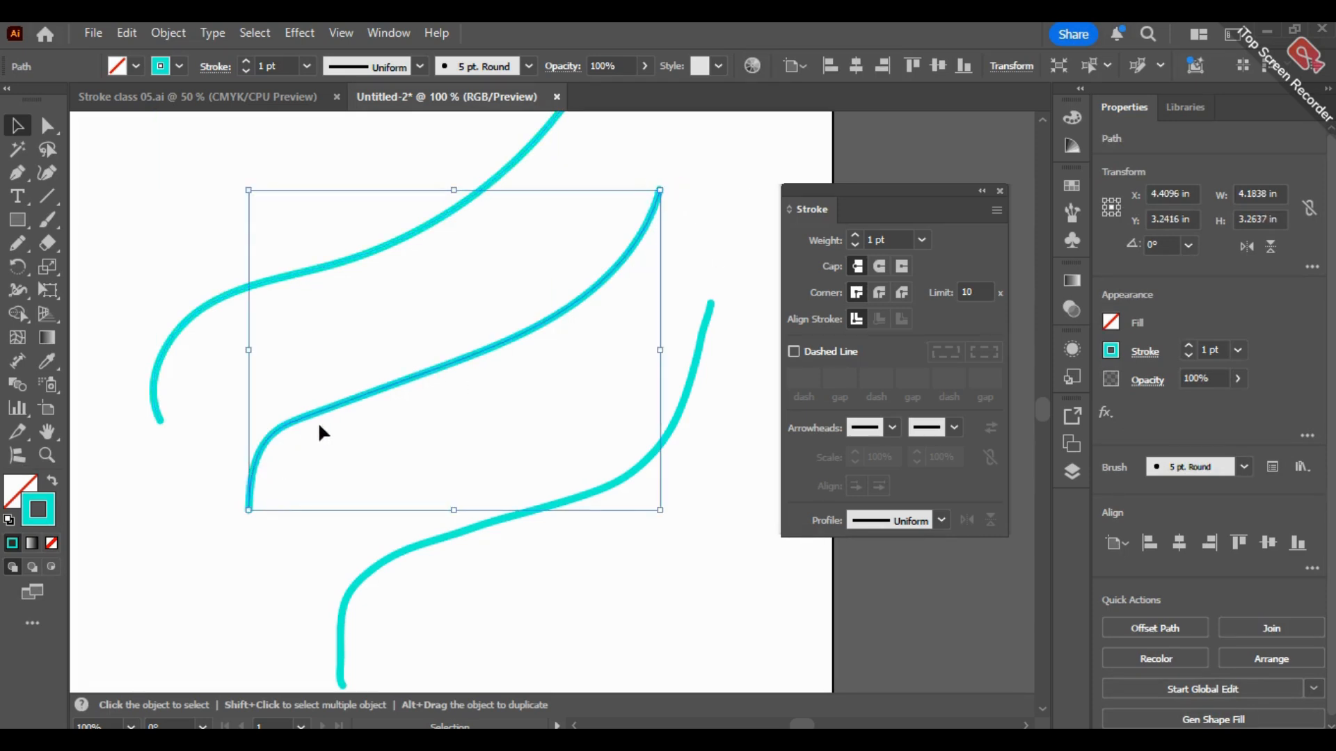
Step: Delete all three turquoise brush curves from the page
{"action": "key", "text": "BackSpace"}
{"action": "left_click_drag", "start_coordinate": [460, 576], "coordinate": [352, 360]}
{"action": "key", "text": "BackSpace"}
{"action": "left_click_drag", "start_coordinate": [468, 307], "coordinate": [320, 215]}
{"action": "key", "text": "BackSpace"}
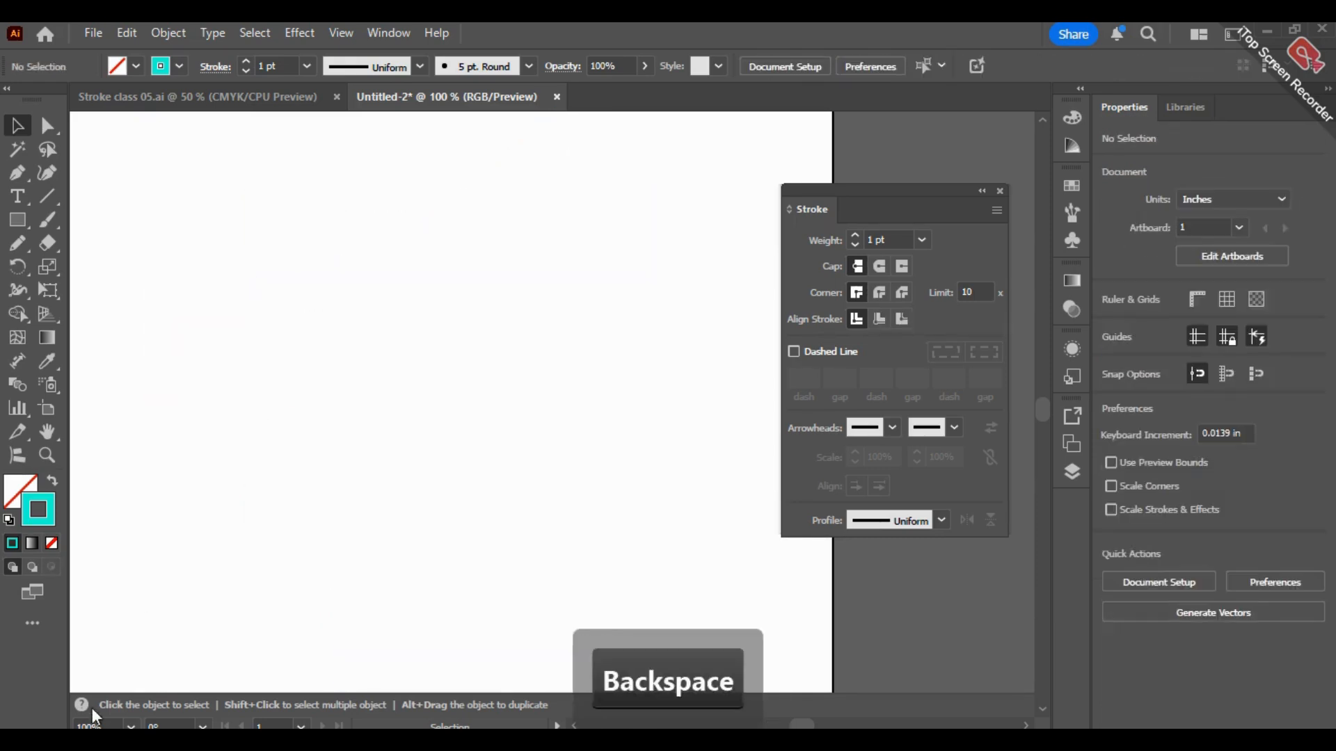
Step: Try a short Paintbrush stroke on the emptied page, with the whole page fitted in view, and undo it
{"action": "left_click", "coordinate": [131, 726]}
{"action": "left_click", "coordinate": [169, 708]}
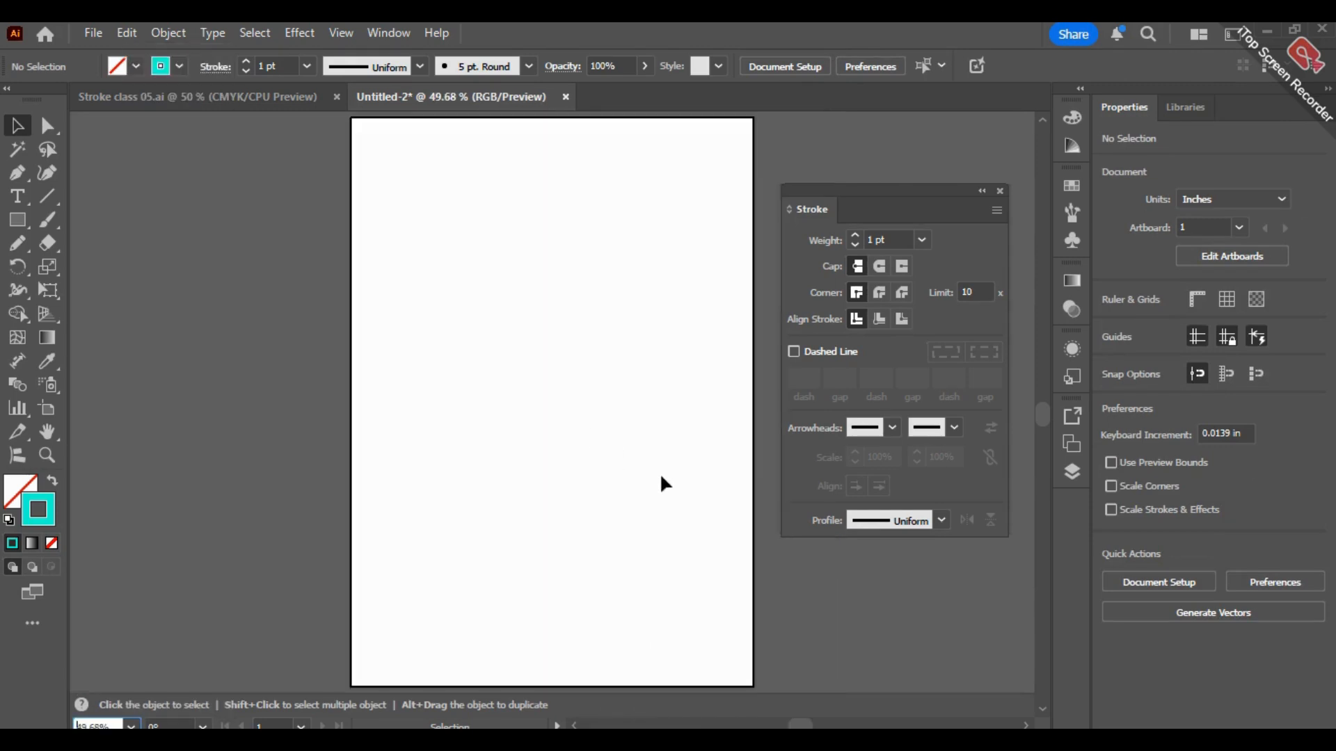
{"action": "key", "text": "space"}
{"action": "left_click_drag", "start_coordinate": [689, 456], "coordinate": [536, 450]}
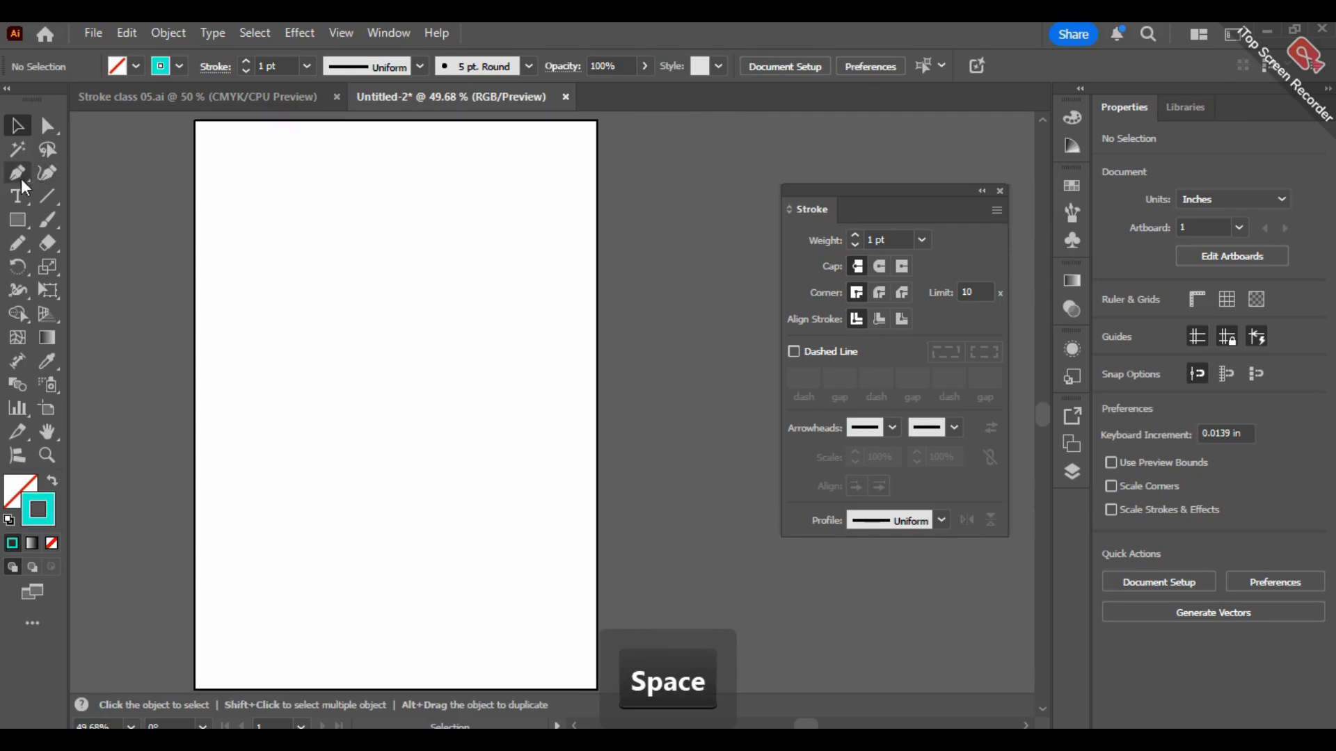
{"action": "left_click", "coordinate": [46, 220]}
{"action": "left_click_drag", "start_coordinate": [491, 499], "coordinate": [452, 469]}
{"action": "key", "text": "ctrl+z"}
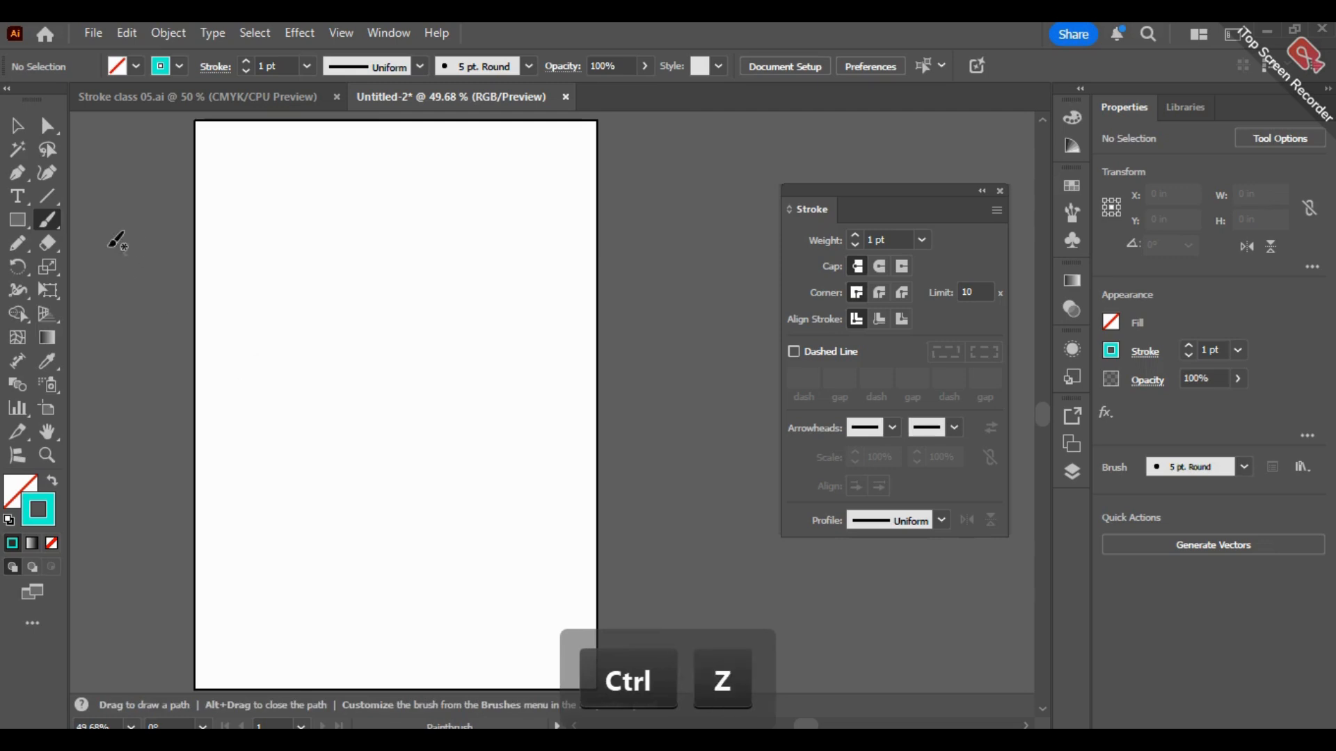
Step: Accept the Paintbrush options with fidelity fully at Smooth and draw an S-shaped curve about 3.7 in wide and 5.8 in tall, redrawing it once
{"action": "double_click", "coordinate": [56, 220]}
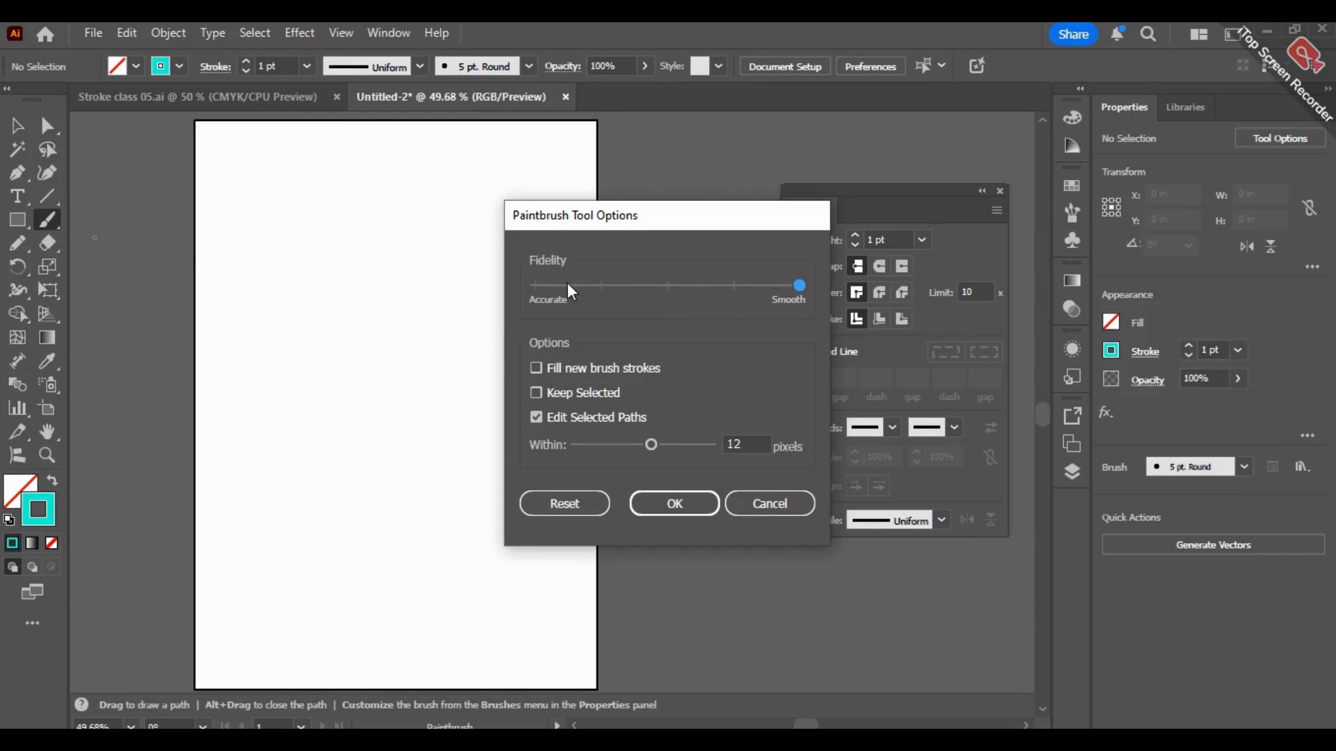
{"action": "left_click", "coordinate": [675, 504]}
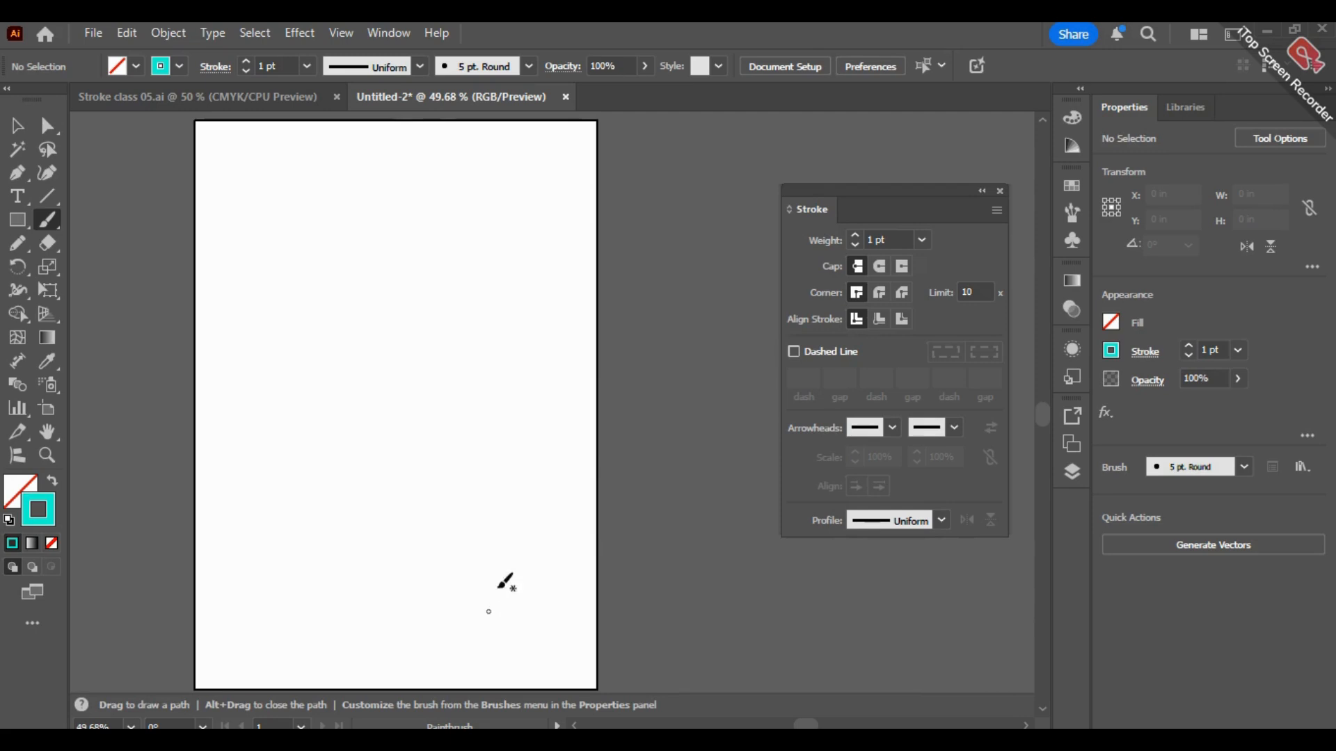
{"action": "left_click_drag", "start_coordinate": [512, 542], "coordinate": [393, 458]}
{"action": "mouse_move", "coordinate": [389, 400]}
{"action": "left_mouse_down"}
{"action": "mouse_move", "coordinate": [350, 290]}
{"action": "mouse_move", "coordinate": [283, 255]}
{"action": "left_mouse_up"}
{"action": "key", "text": "ctrl+z"}
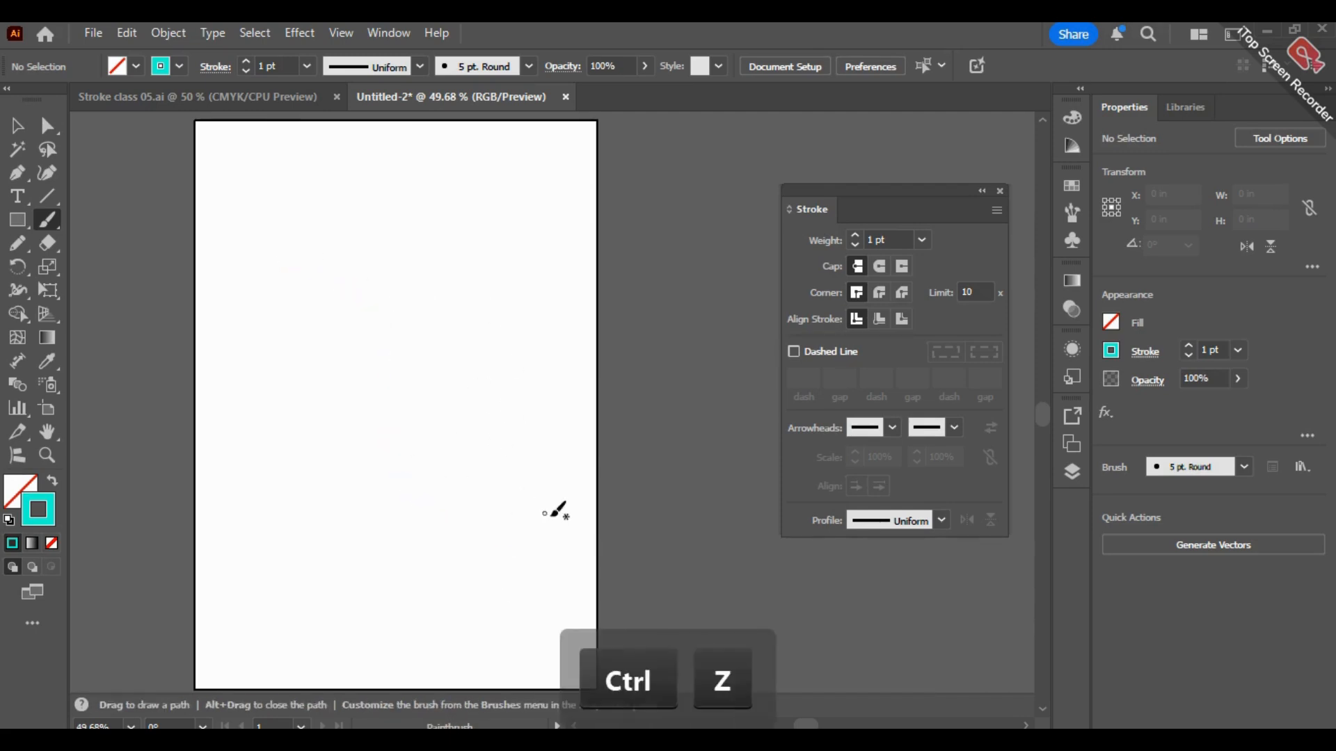
{"action": "mouse_move", "coordinate": [531, 557]}
{"action": "left_mouse_down"}
{"action": "mouse_move", "coordinate": [434, 333]}
{"action": "mouse_move", "coordinate": [344, 275]}
{"action": "left_mouse_up"}
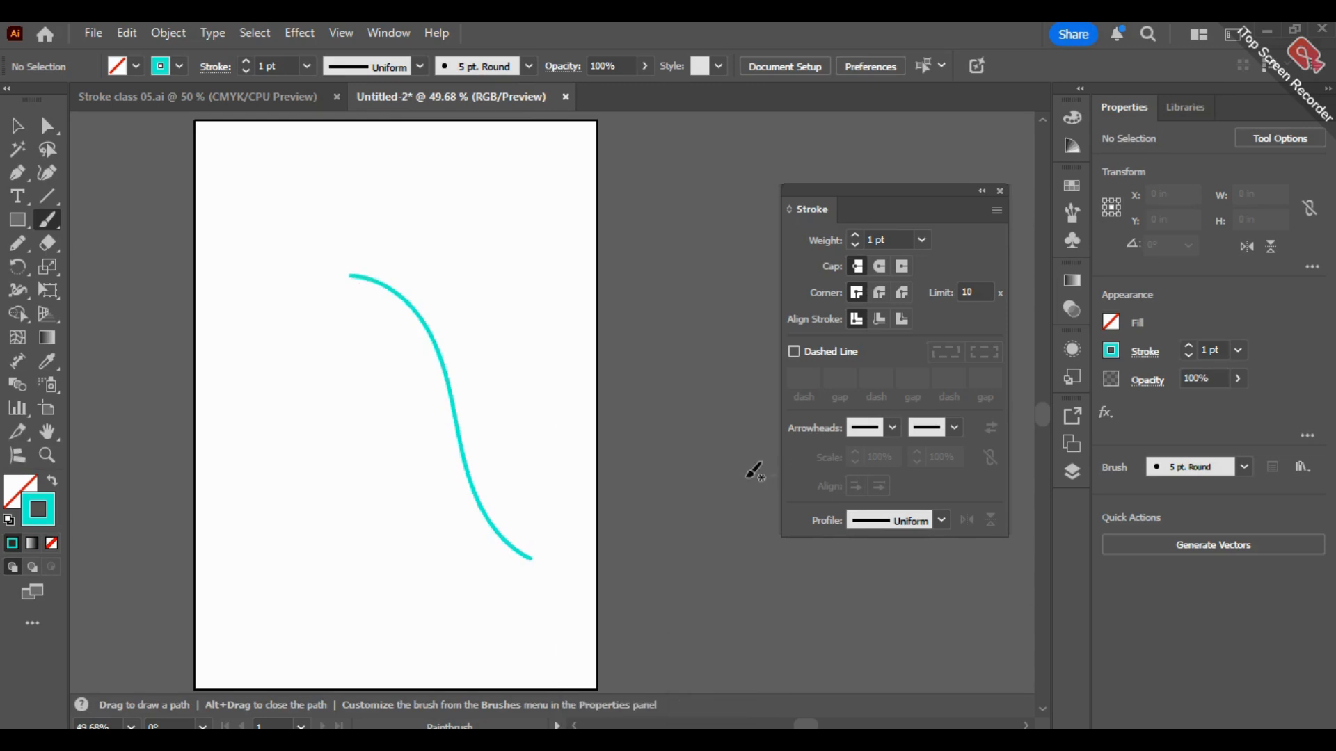
Step: Apply the pointing-hand Arrow 35 arrowhead to the start of the S-shaped curve and set its scale to 101%
{"action": "left_click", "coordinate": [20, 130]}
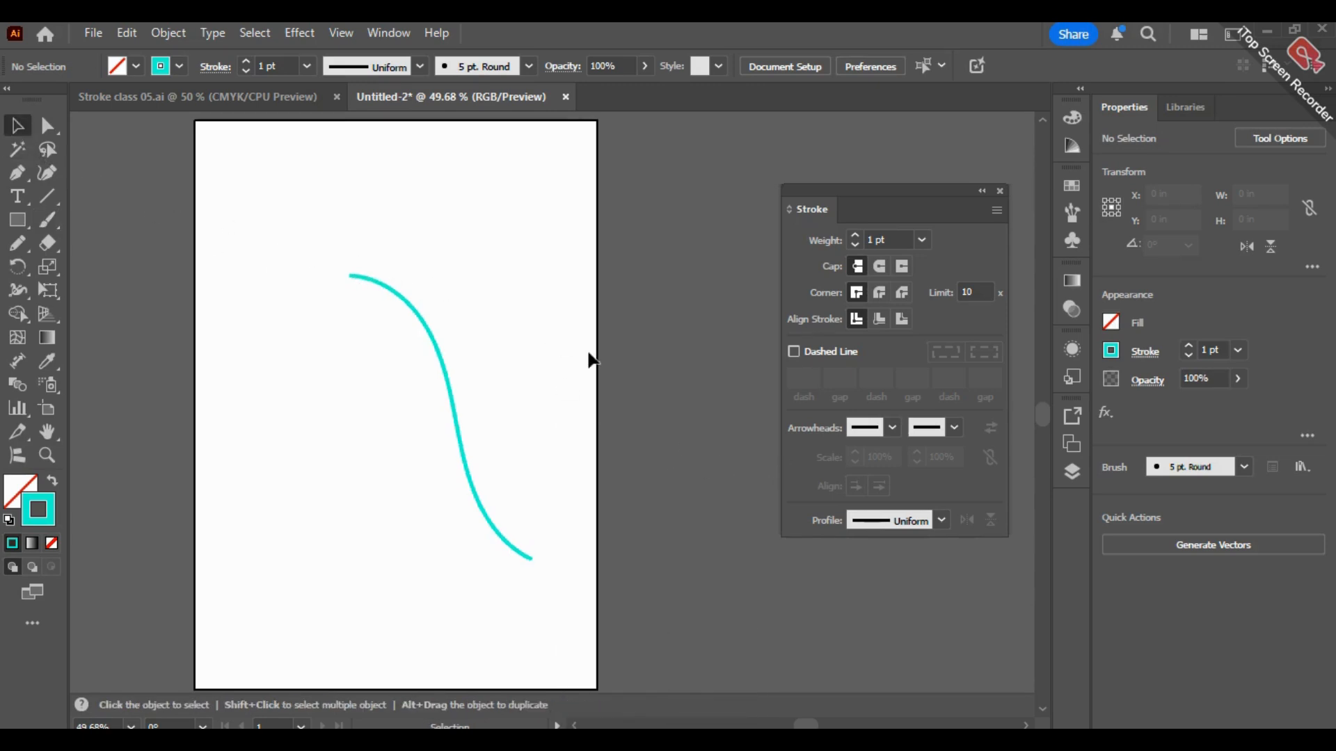
{"action": "left_click", "coordinate": [433, 344]}
{"action": "left_click", "coordinate": [892, 429]}
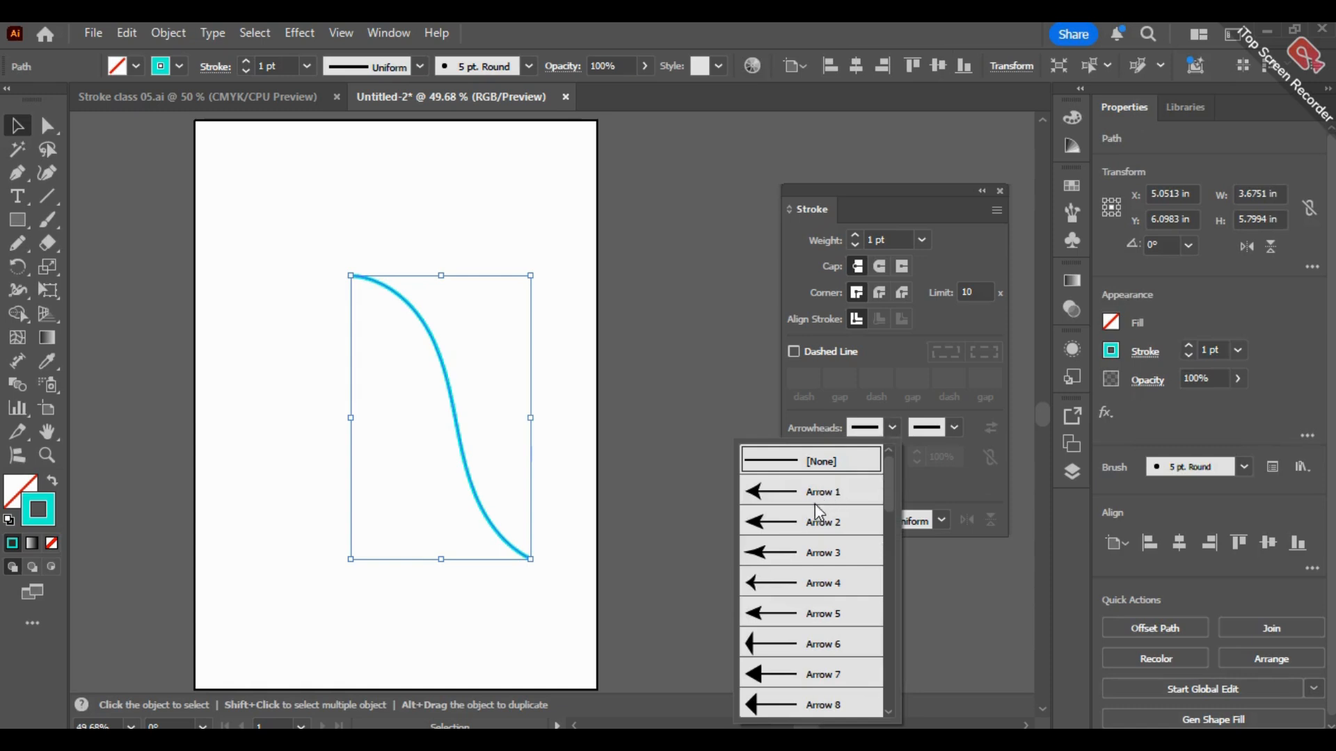
{"action": "left_click_drag", "start_coordinate": [893, 499], "coordinate": [898, 724]}
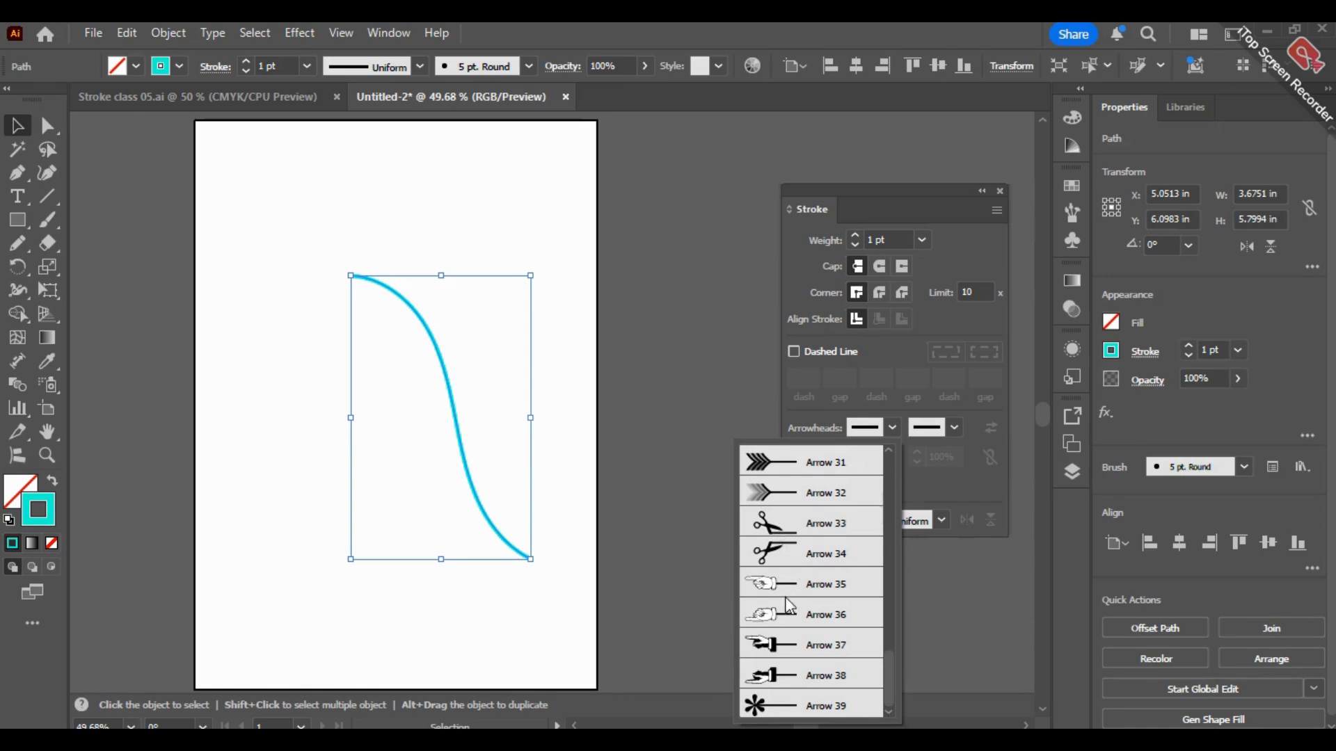
{"action": "left_click", "coordinate": [762, 590]}
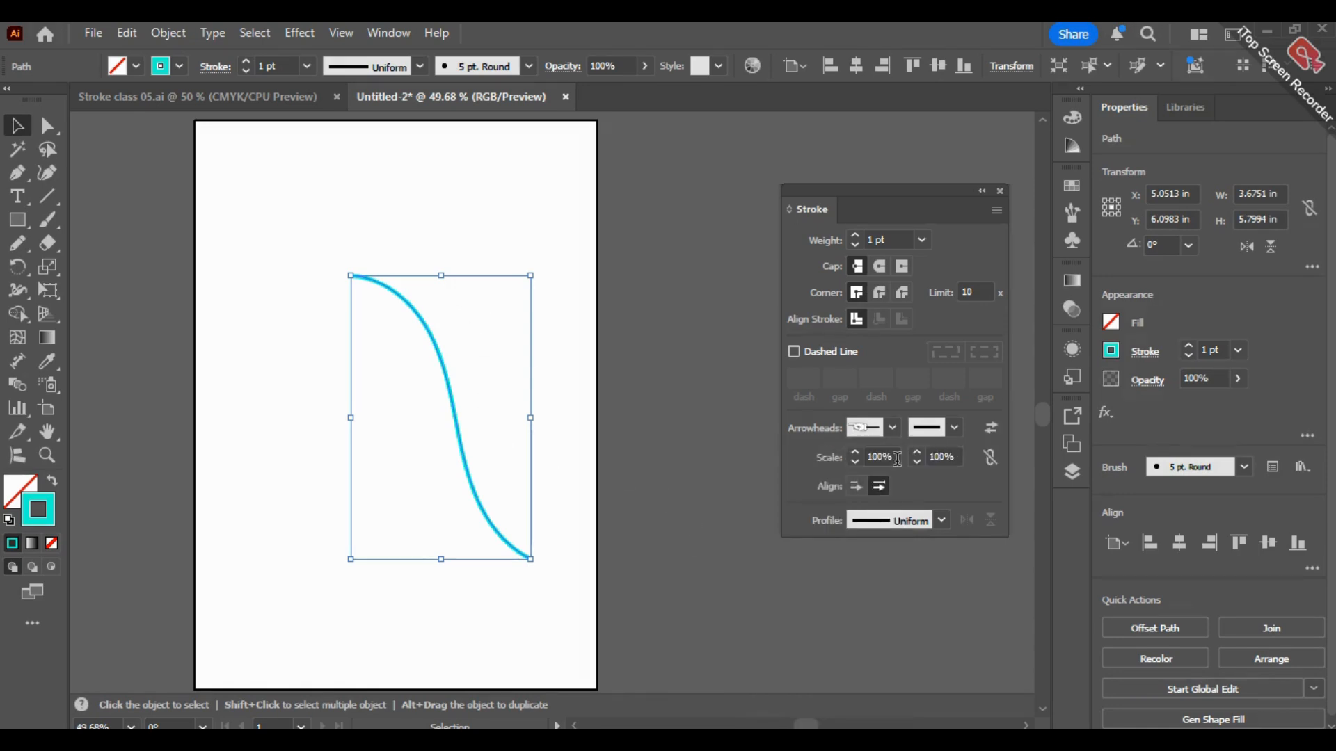
{"action": "left_click", "coordinate": [857, 452]}
{"action": "left_click", "coordinate": [659, 380]}
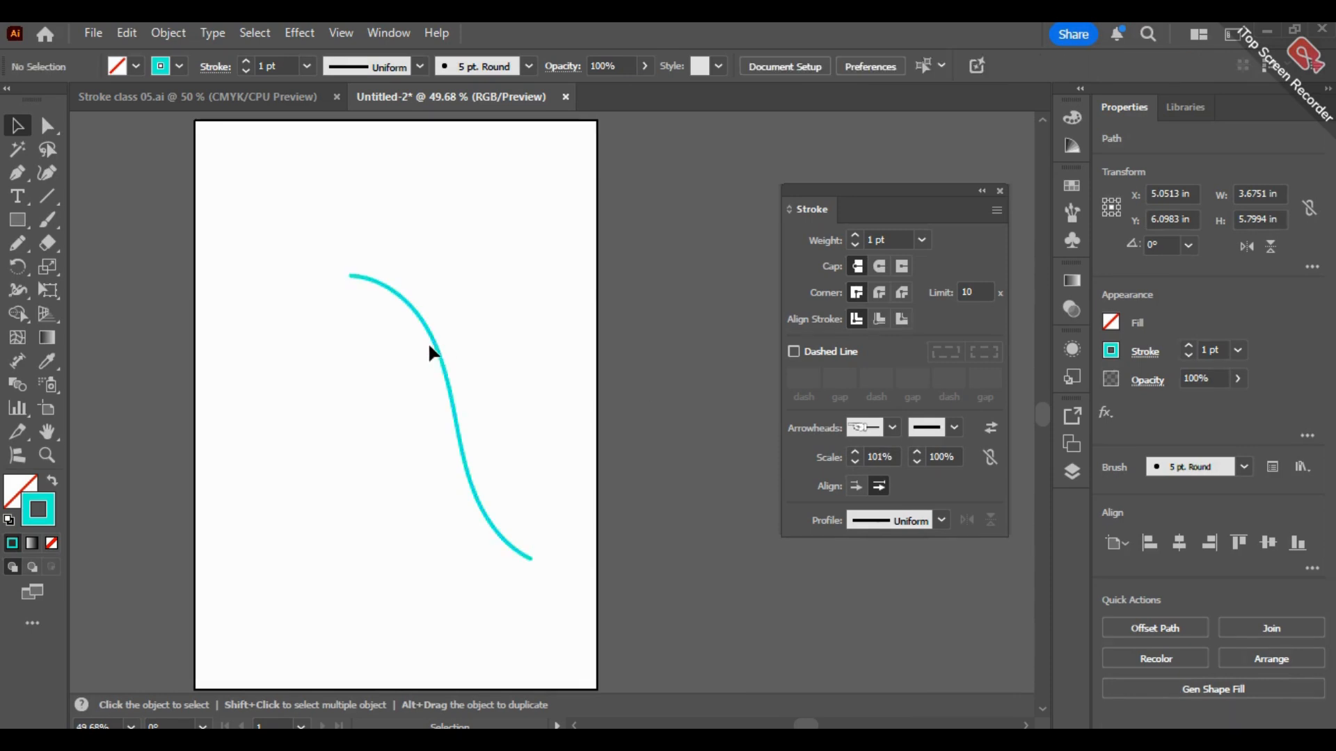
Step: Replace the S-shaped curve's pointing-hand start arrowhead with a simple solid arrow
{"action": "left_click", "coordinate": [893, 425]}
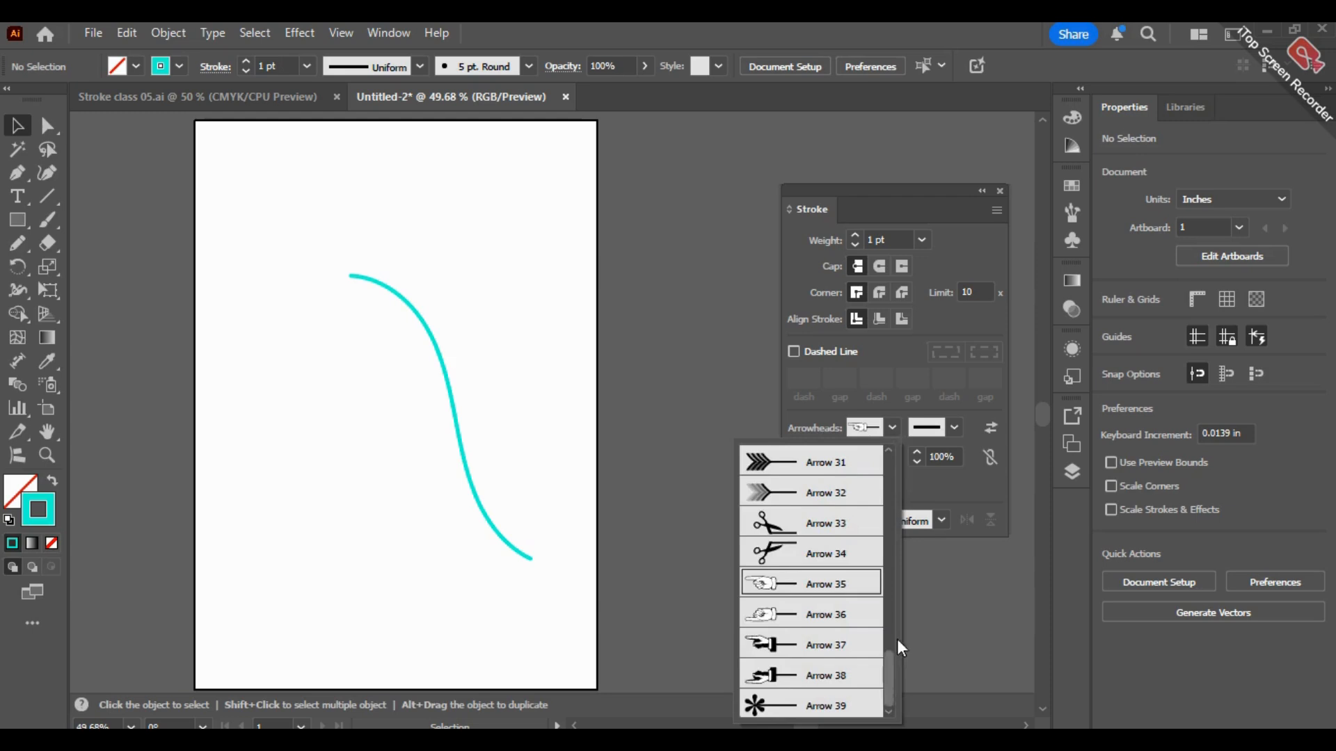
{"action": "left_click_drag", "start_coordinate": [897, 649], "coordinate": [887, 474]}
{"action": "left_click", "coordinate": [806, 525]}
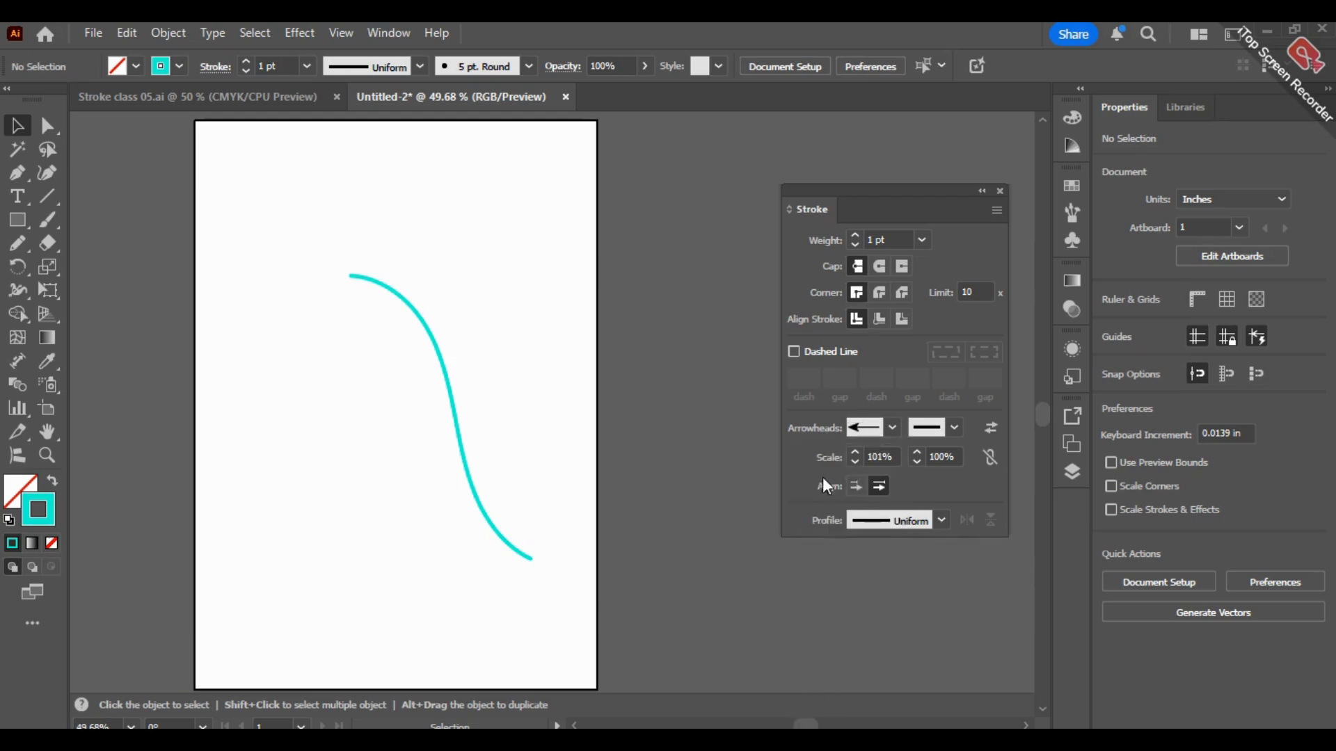
{"action": "left_click", "coordinate": [449, 382]}
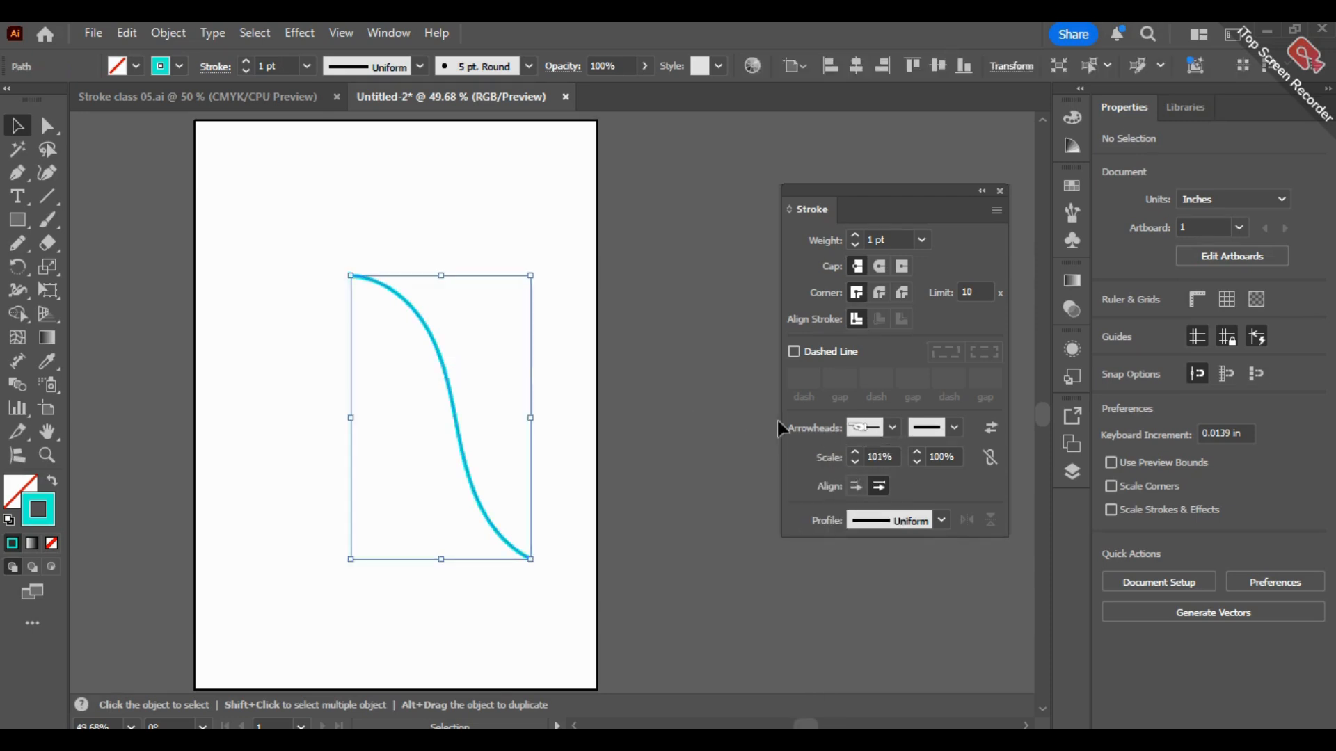
{"action": "left_click", "coordinate": [893, 427]}
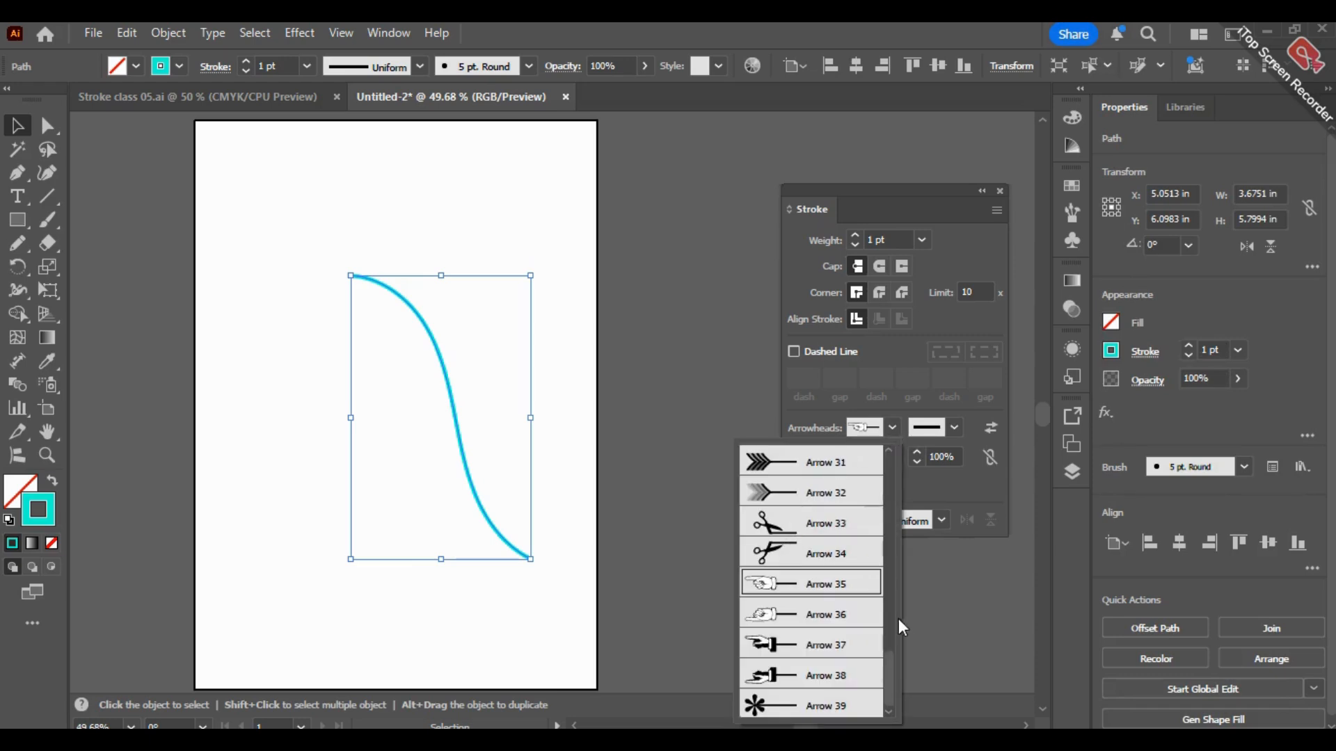
{"action": "left_click_drag", "start_coordinate": [896, 667], "coordinate": [897, 512]}
{"action": "scroll", "coordinate": [896, 502], "scroll_direction": "up", "scroll_amount": 5}
{"action": "left_click", "coordinate": [784, 511]}
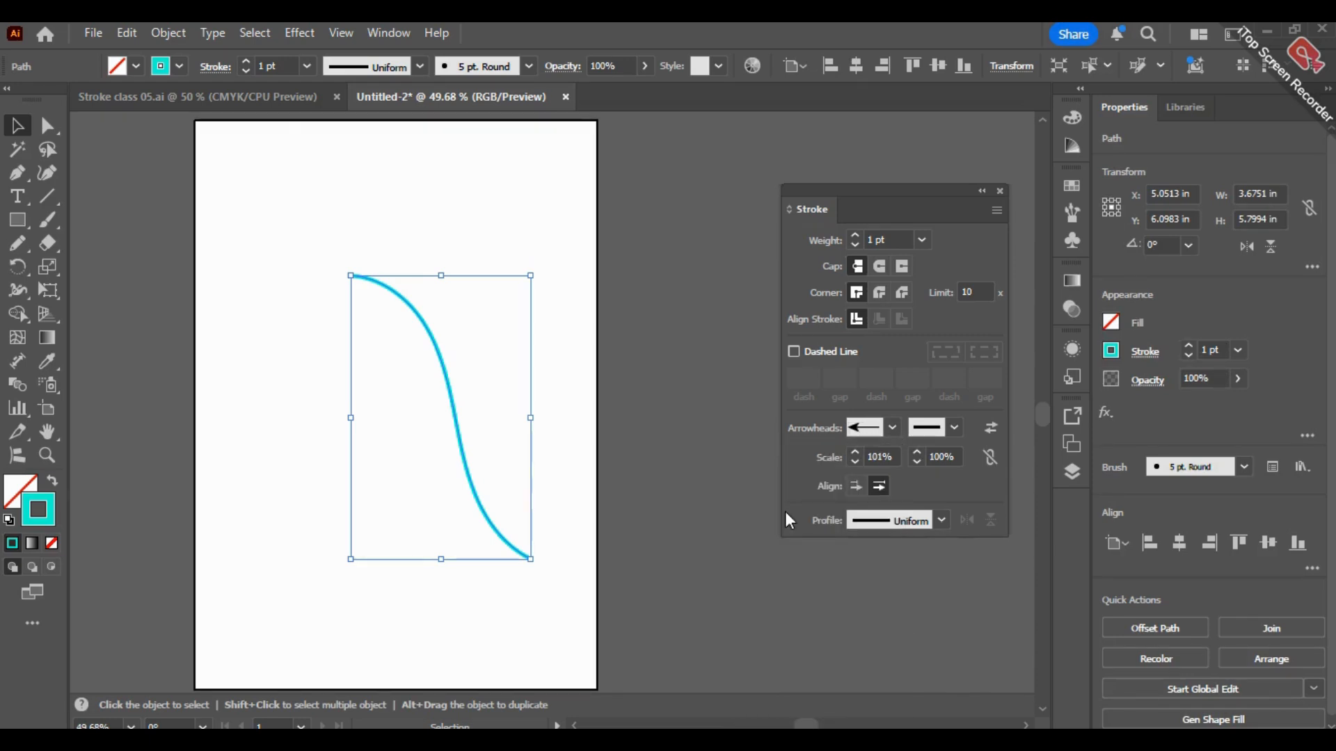
Step: Delete the S-shaped brush curve and draw a freehand Pencil path about 4.5 in wide and 6.2 in tall in its place
{"action": "left_click", "coordinate": [612, 310]}
{"action": "left_click_drag", "start_coordinate": [612, 310], "coordinate": [412, 505]}
{"action": "key", "text": "BackSpace"}
{"action": "key", "text": "n"}
{"action": "mouse_move", "coordinate": [491, 526]}
{"action": "left_mouse_down"}
{"action": "mouse_move", "coordinate": [369, 313]}
{"action": "mouse_move", "coordinate": [273, 224]}
{"action": "left_mouse_up"}
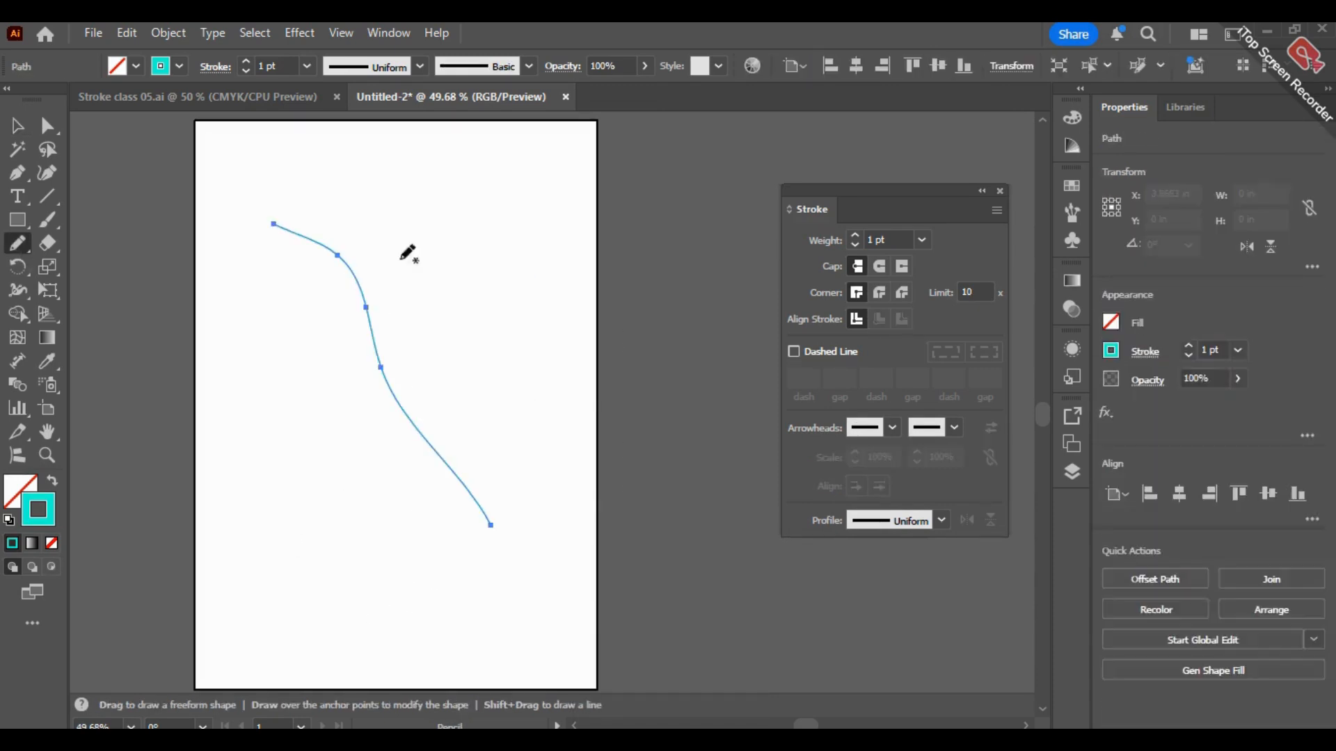
Step: Apply the Arrow 1 arrowhead to the start of the Pencil path and delete the path
{"action": "left_click", "coordinate": [894, 427]}
{"action": "left_click", "coordinate": [782, 495]}
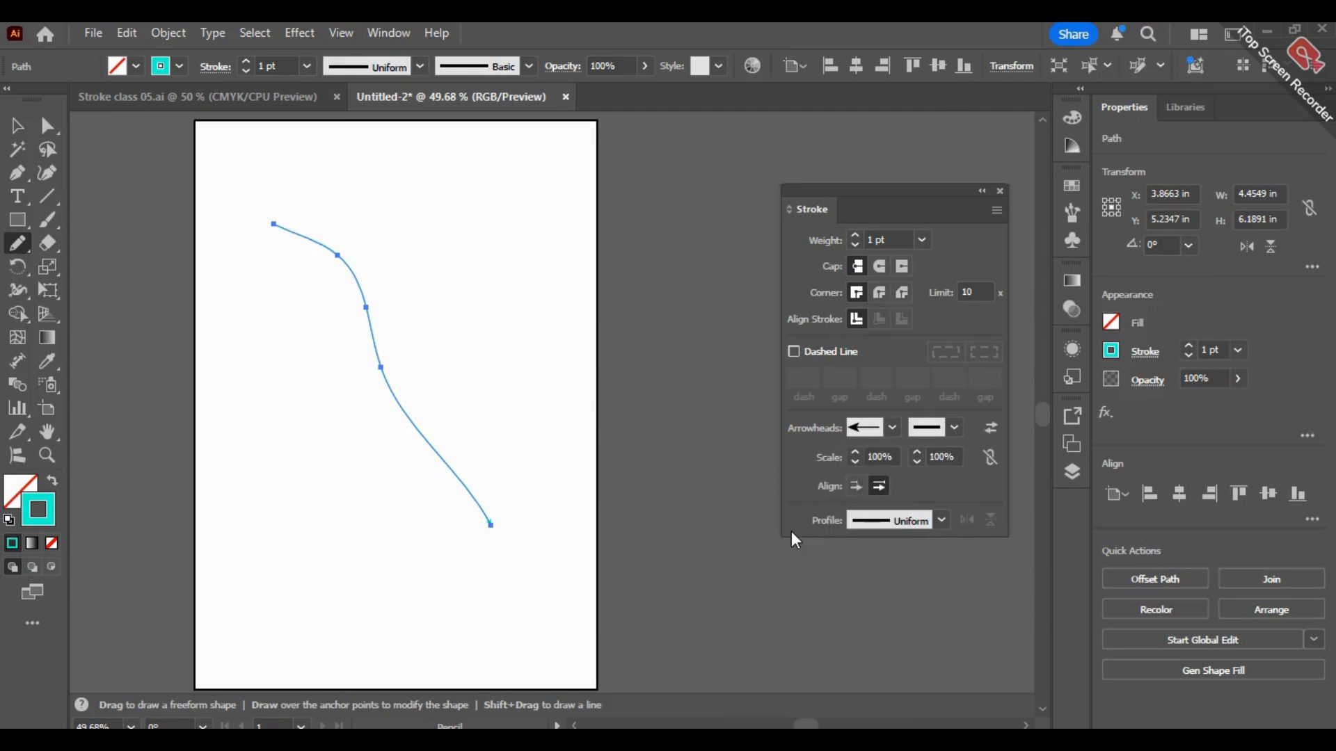
{"action": "left_click", "coordinate": [17, 126]}
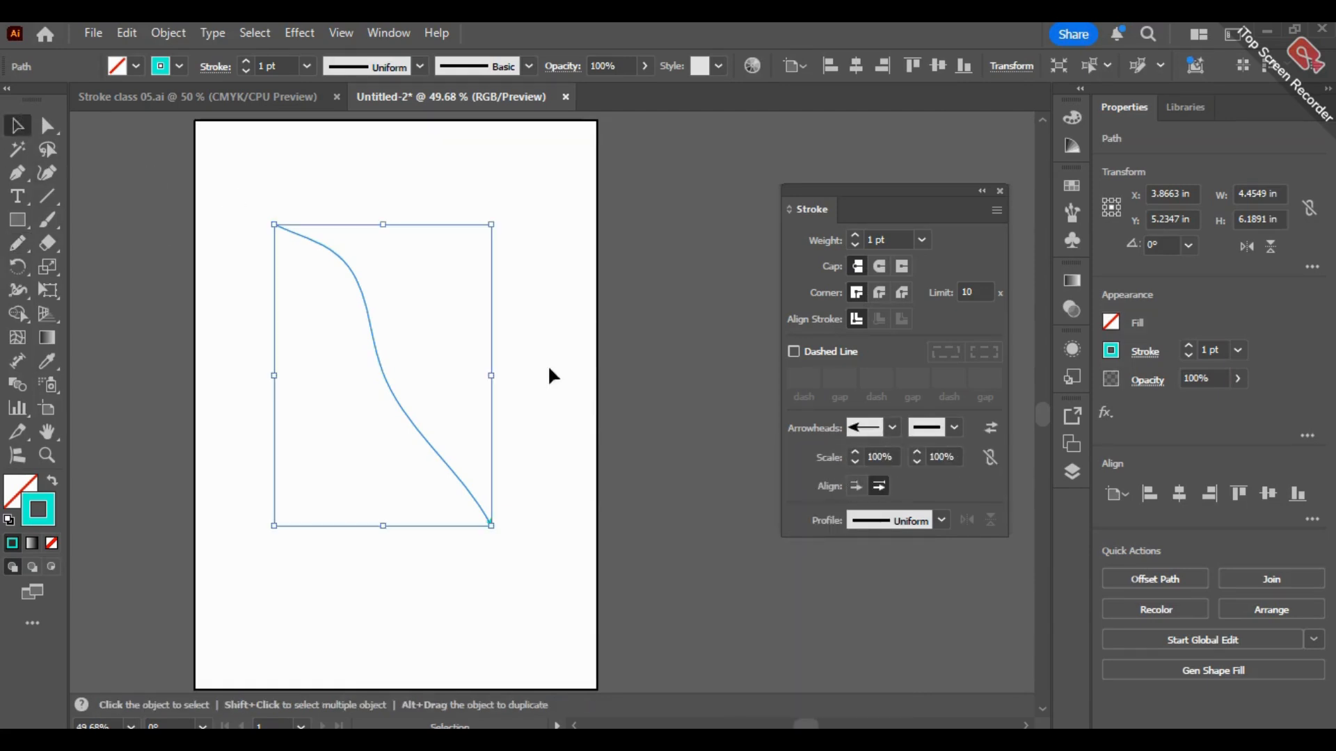
{"action": "key", "text": "BackSpace"}
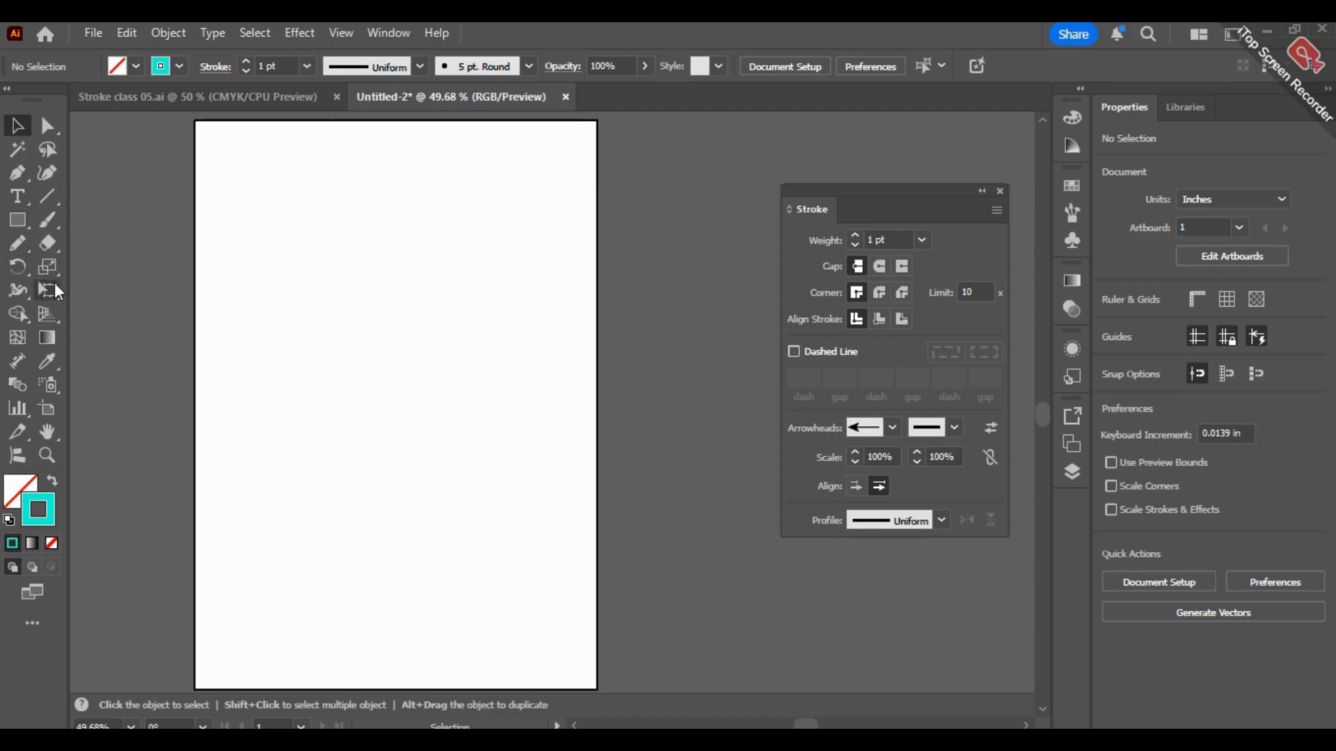
Step: Draw a circle about 2.76 in across with the Ellipse tool and make two copies, one level with it and one centered below
{"action": "left_click", "coordinate": [51, 247]}
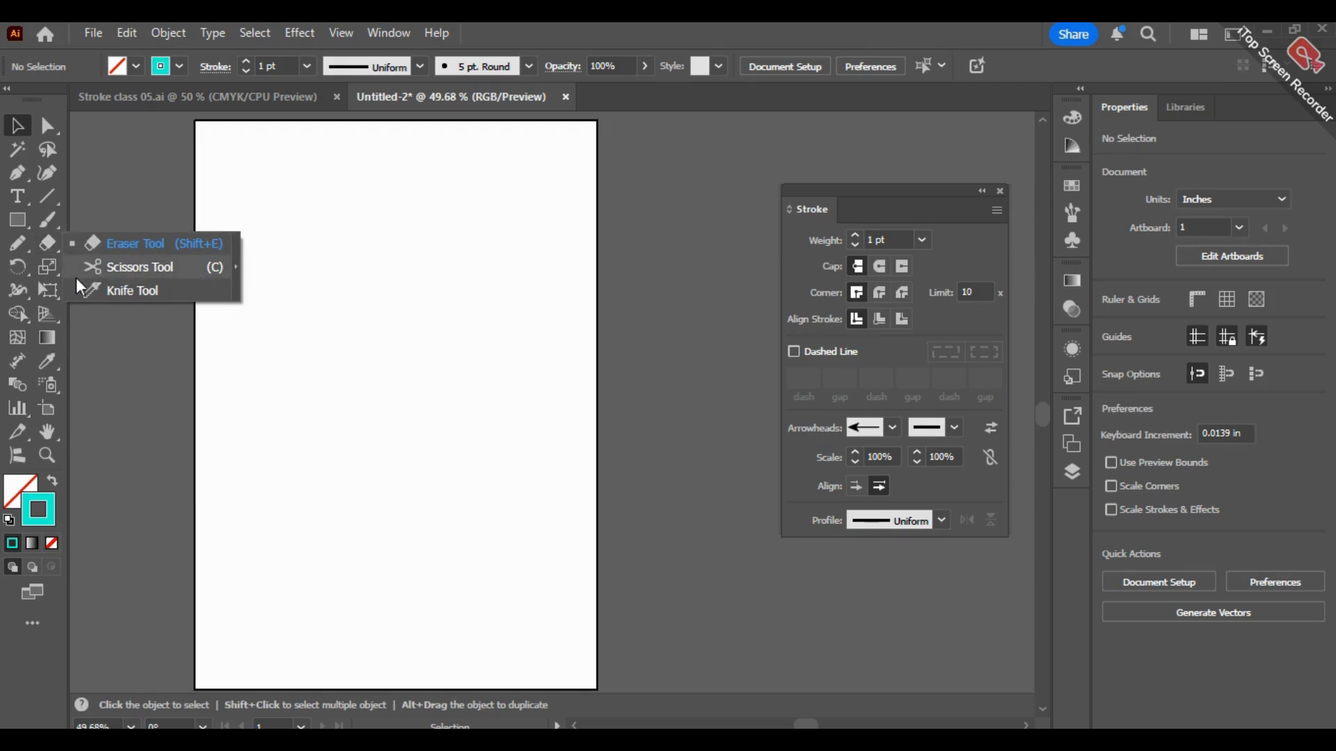
{"action": "left_click", "coordinate": [16, 224]}
{"action": "right_click", "coordinate": [17, 224]}
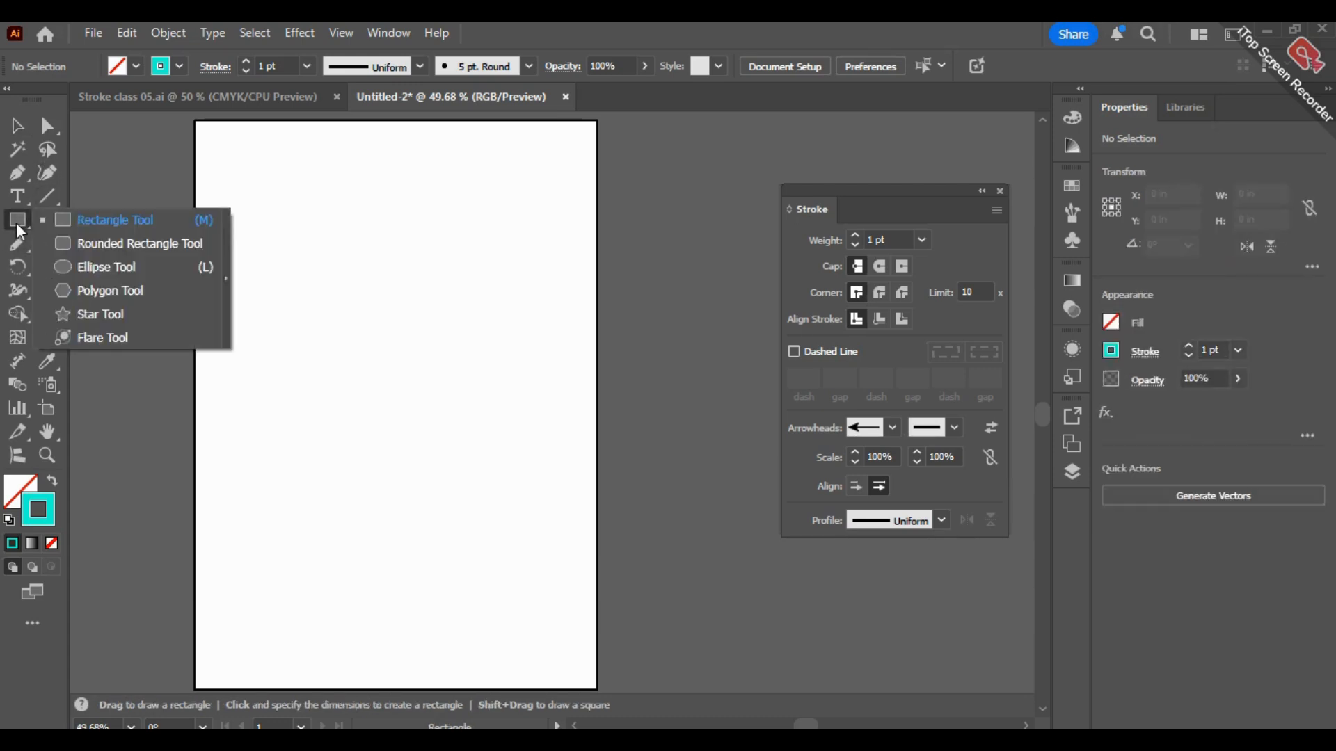
{"action": "left_click", "coordinate": [145, 259]}
{"action": "mouse_move", "coordinate": [233, 203]}
{"action": "left_mouse_down"}
{"action": "mouse_move", "coordinate": [361, 355]}
{"action": "mouse_move", "coordinate": [315, 339]}
{"action": "left_mouse_up"}
{"action": "left_click_drag", "start_coordinate": [300, 273], "coordinate": [492, 278]}
{"action": "mouse_move", "coordinate": [491, 271]}
{"action": "left_mouse_down"}
{"action": "mouse_move", "coordinate": [421, 429]}
{"action": "mouse_move", "coordinate": [432, 448]}
{"action": "mouse_move", "coordinate": [404, 448]}
{"action": "mouse_move", "coordinate": [478, 271]}
{"action": "mouse_move", "coordinate": [405, 262]}
{"action": "mouse_move", "coordinate": [499, 265]}
{"action": "mouse_move", "coordinate": [486, 253]}
{"action": "mouse_move", "coordinate": [508, 271]}
{"action": "left_mouse_up"}
{"action": "left_click", "coordinate": [701, 322], "text": "alt"}
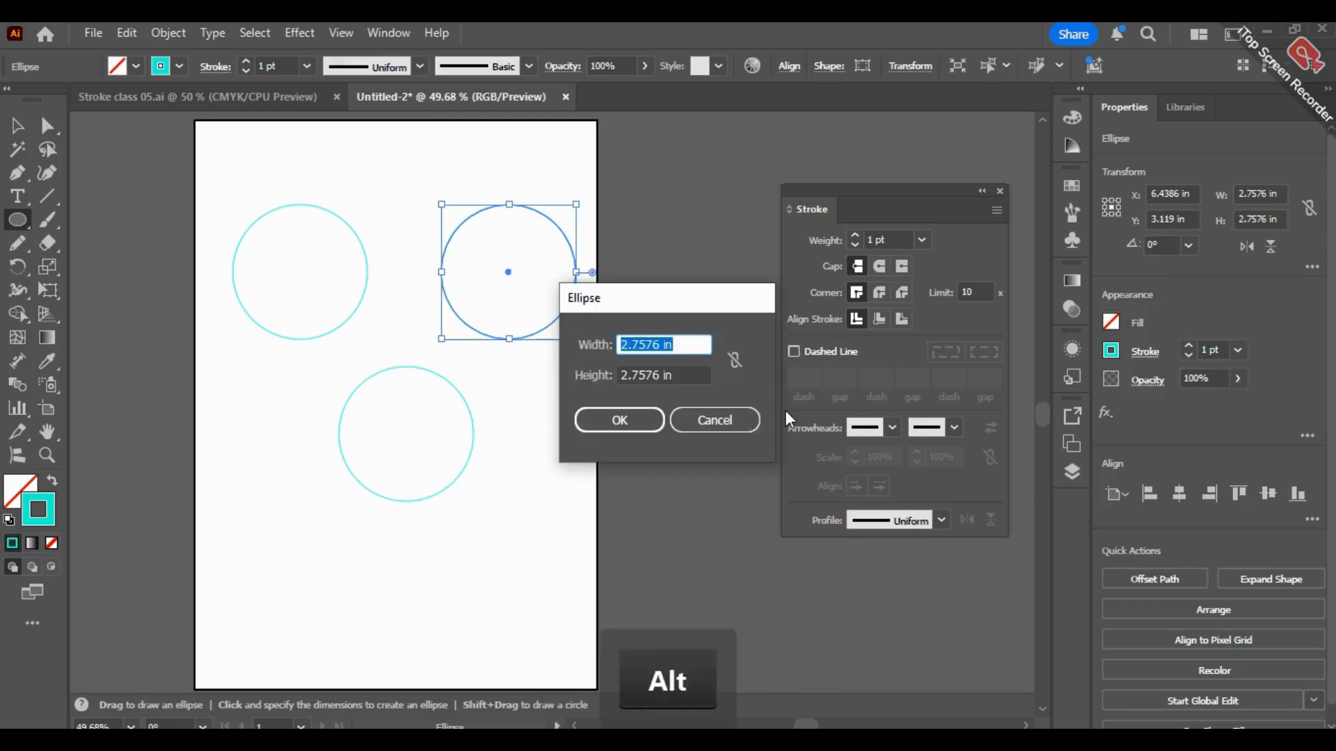
{"action": "left_click", "coordinate": [715, 419]}
{"action": "key", "text": "v"}
{"action": "left_click", "coordinate": [677, 362]}
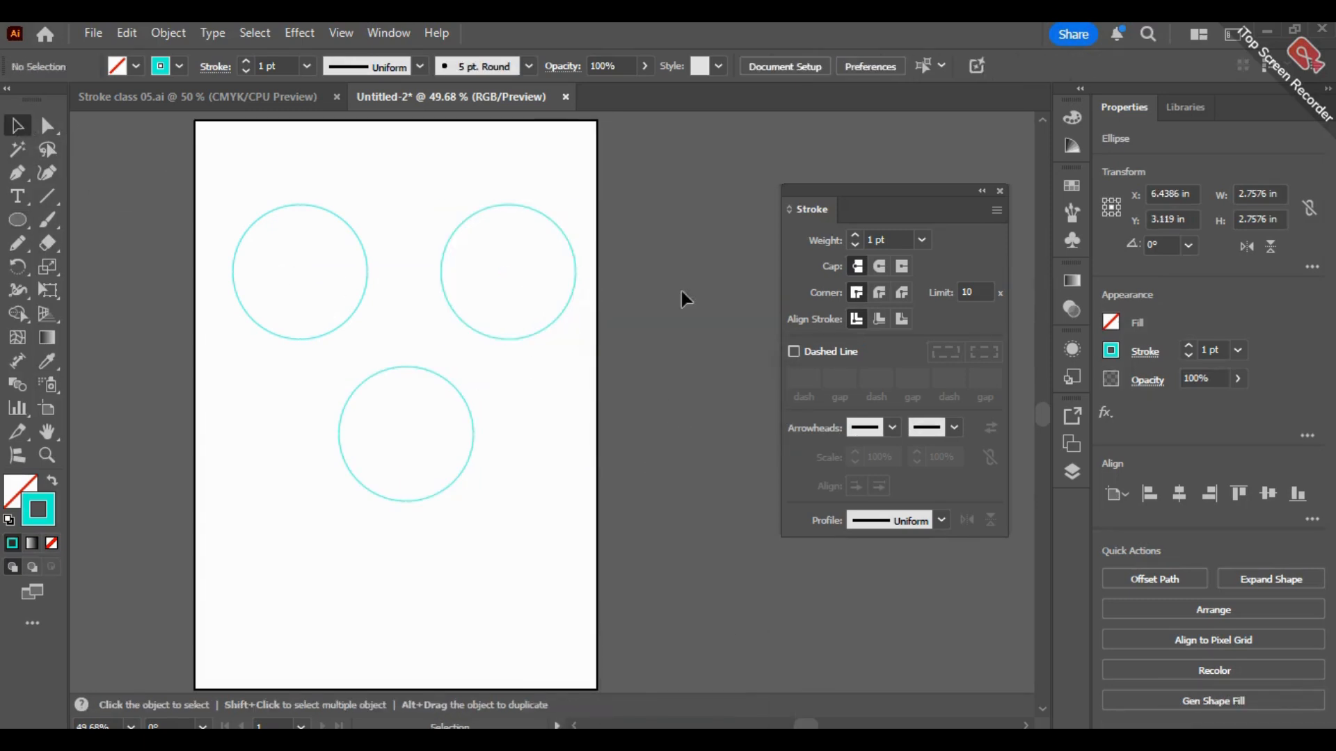
Step: Set the stroke color of all three circles to pink ff00b1
{"action": "key", "text": "ctrl+a"}
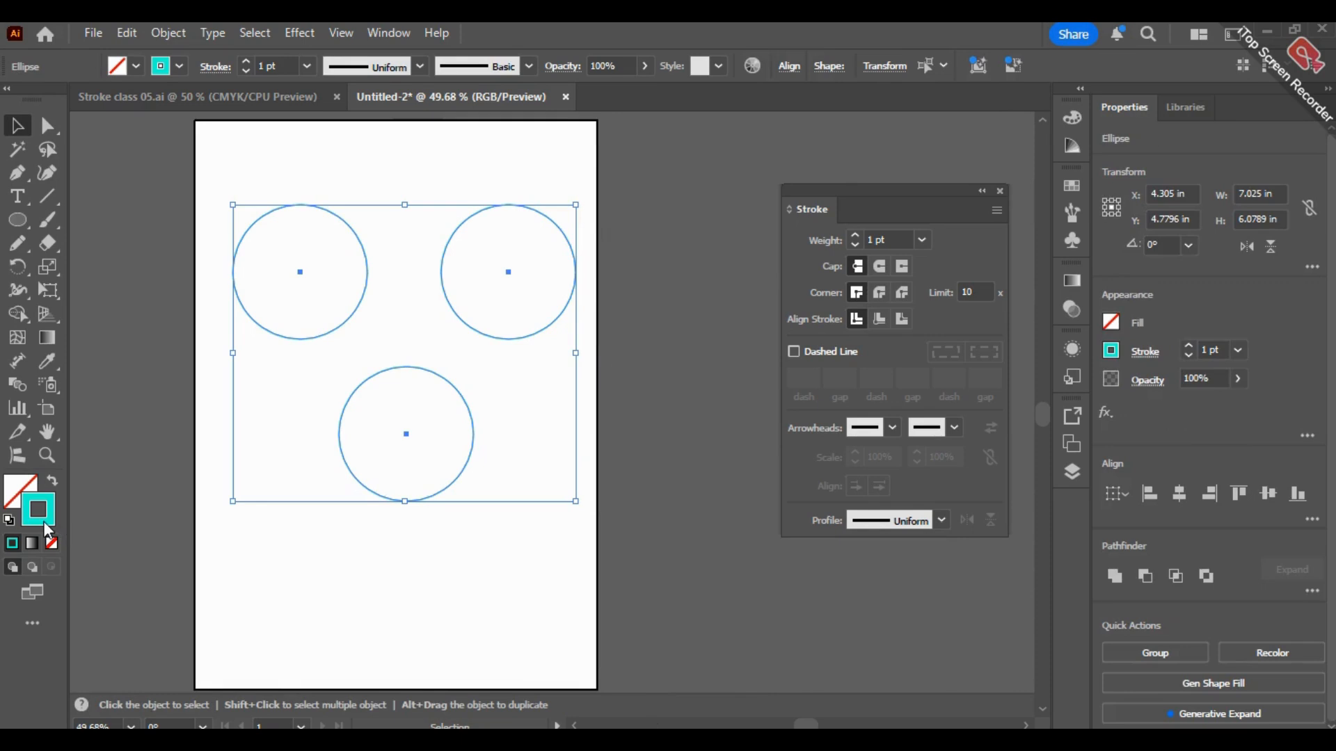
{"action": "double_click", "coordinate": [43, 520]}
{"action": "left_click_drag", "start_coordinate": [678, 398], "coordinate": [675, 291]}
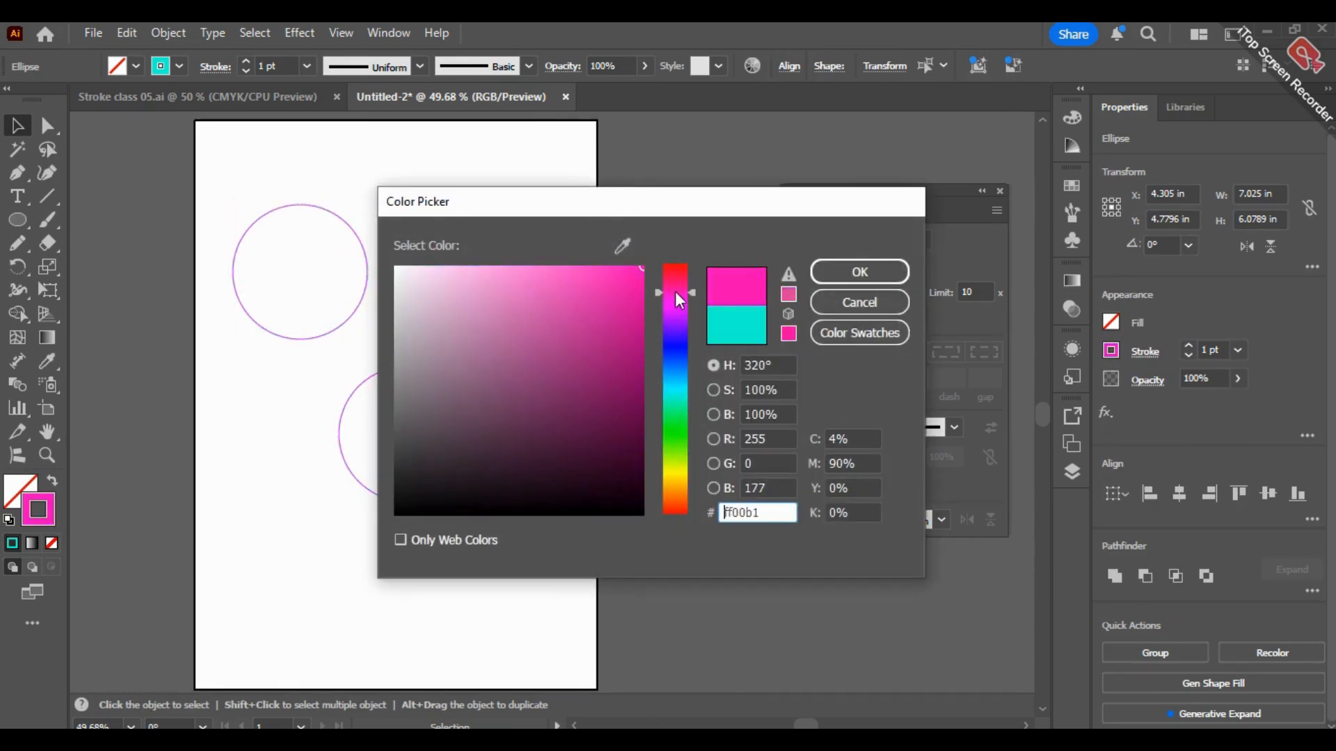
{"action": "left_click", "coordinate": [852, 271]}
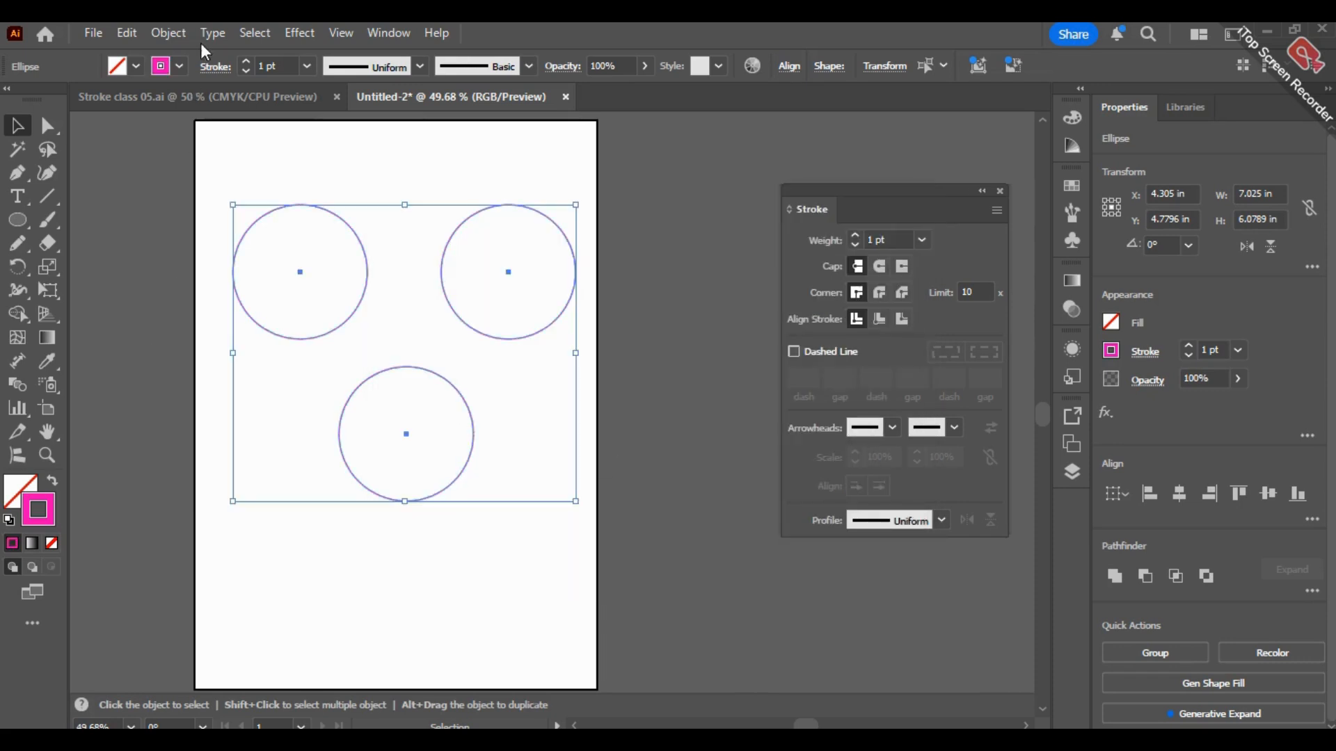
Step: Set the stroke weight of all three circles to 6 pt
{"action": "left_click", "coordinate": [245, 60]}
{"action": "left_click", "coordinate": [245, 60]}
{"action": "left_click", "coordinate": [246, 60]}
{"action": "left_click", "coordinate": [246, 60]}
{"action": "left_click", "coordinate": [246, 60]}
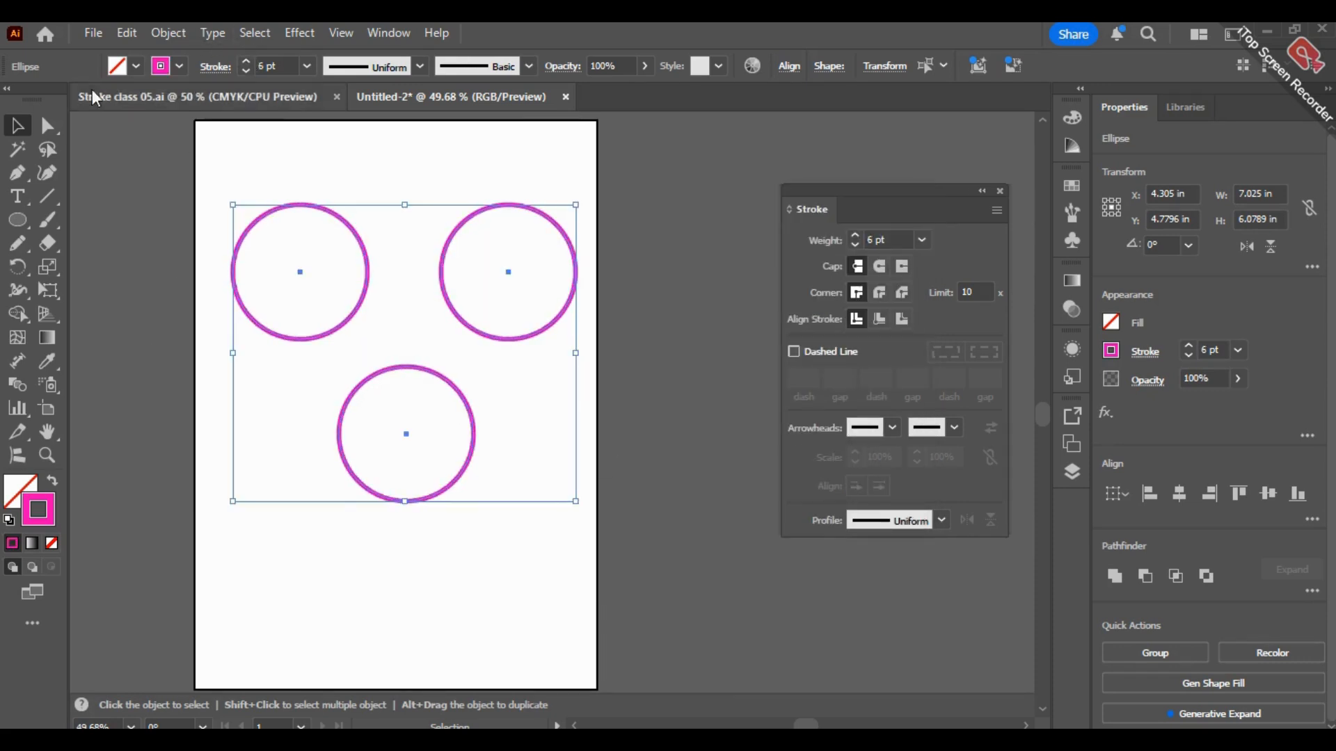
{"action": "left_click", "coordinate": [602, 395]}
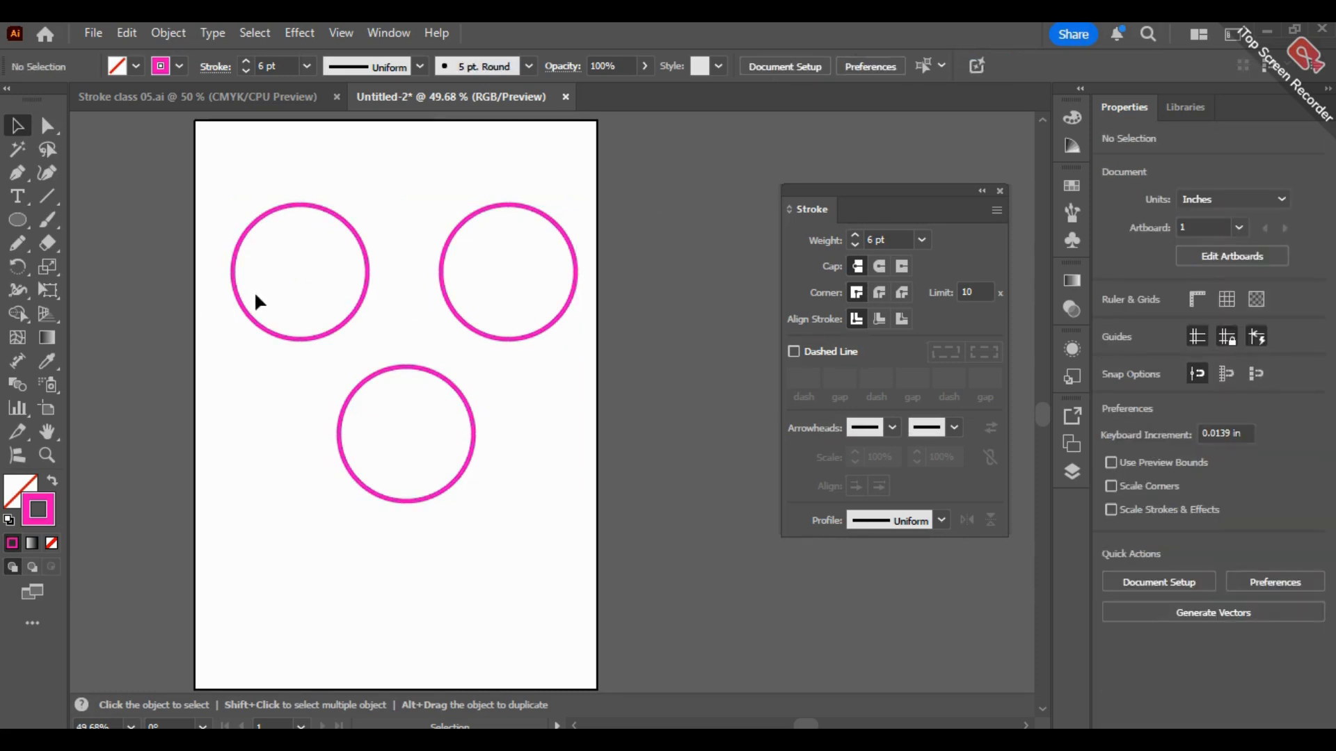
Step: Fill all three circles with the near-white color fcfcfc
{"action": "left_click", "coordinate": [256, 324]}
{"action": "left_click_drag", "start_coordinate": [144, 199], "coordinate": [473, 453]}
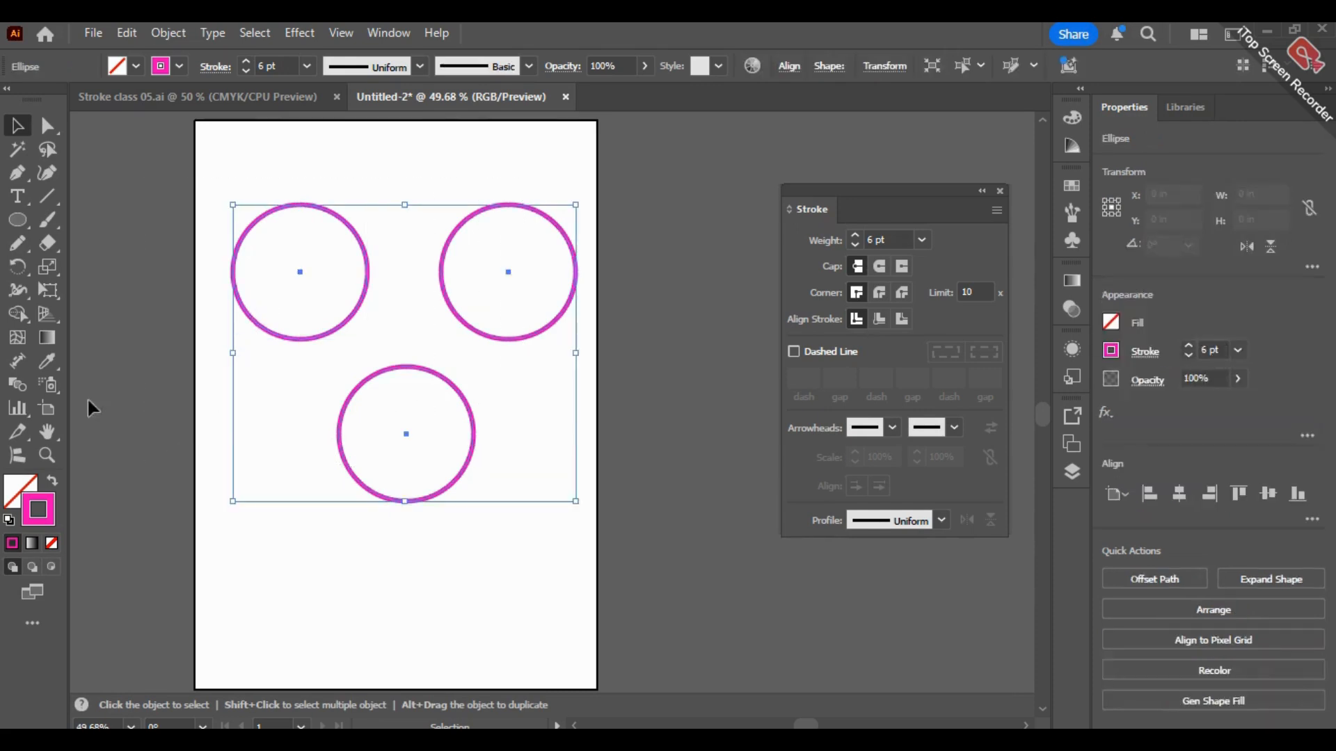
{"action": "left_click", "coordinate": [19, 506]}
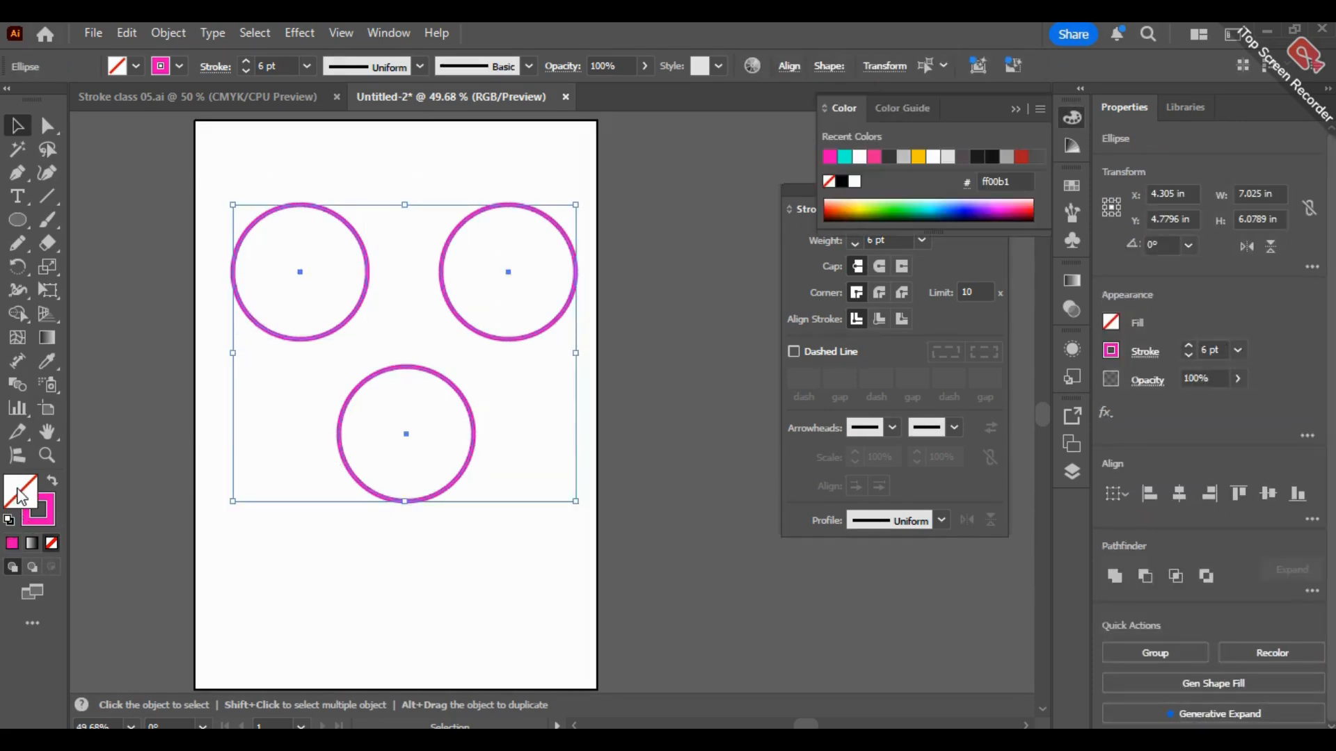
{"action": "double_click", "coordinate": [28, 497]}
{"action": "left_click_drag", "start_coordinate": [417, 334], "coordinate": [396, 269]}
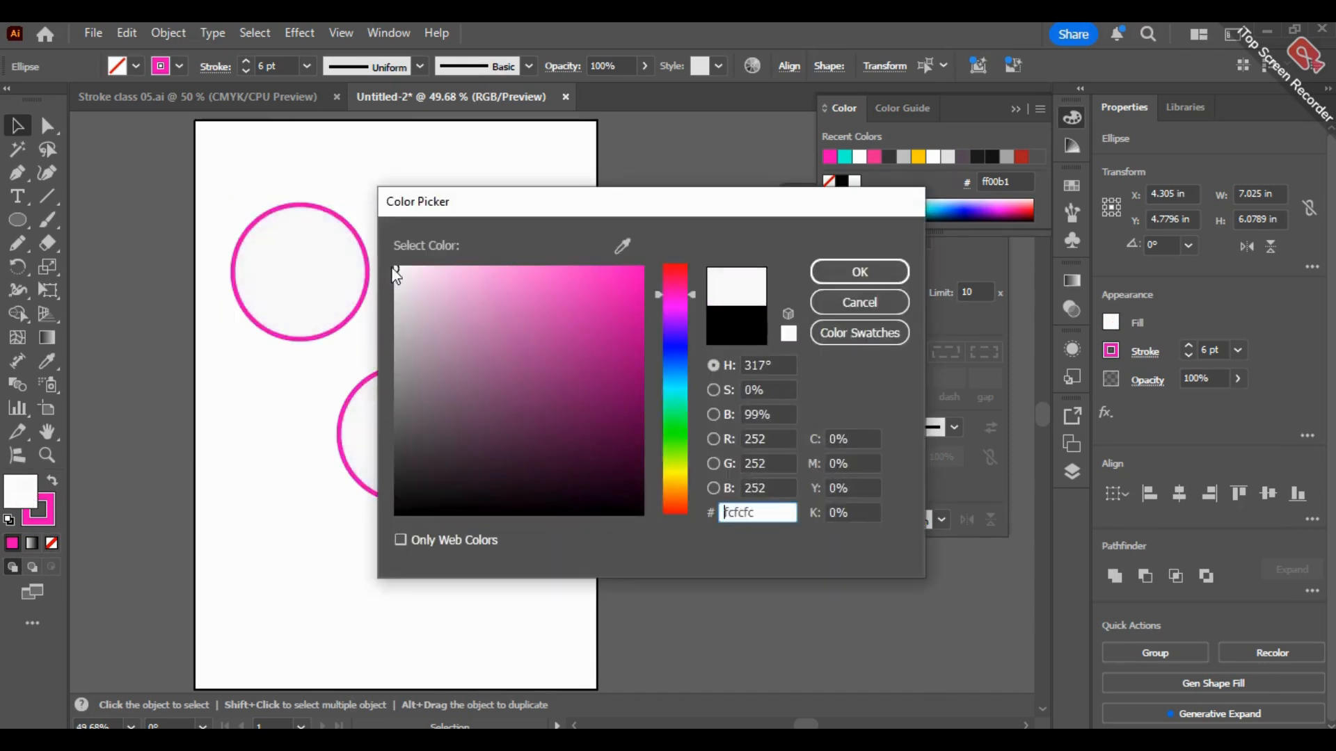
{"action": "left_click", "coordinate": [841, 270]}
{"action": "left_click", "coordinate": [682, 490]}
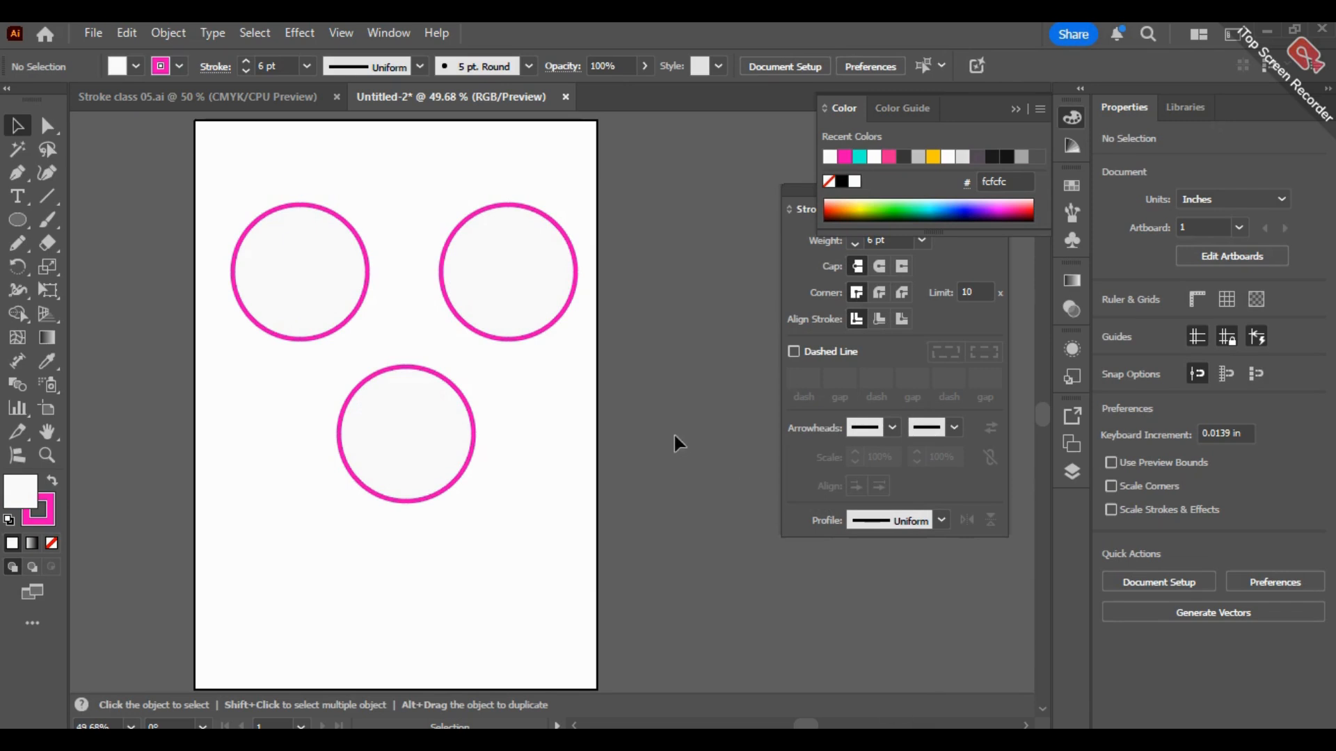
Step: Swap the fill and stroke colors of all three circles
{"action": "left_click", "coordinate": [275, 282]}
{"action": "left_click_drag", "start_coordinate": [173, 244], "coordinate": [585, 463]}
{"action": "double_click", "coordinate": [22, 492]}
{"action": "left_click", "coordinate": [850, 304]}
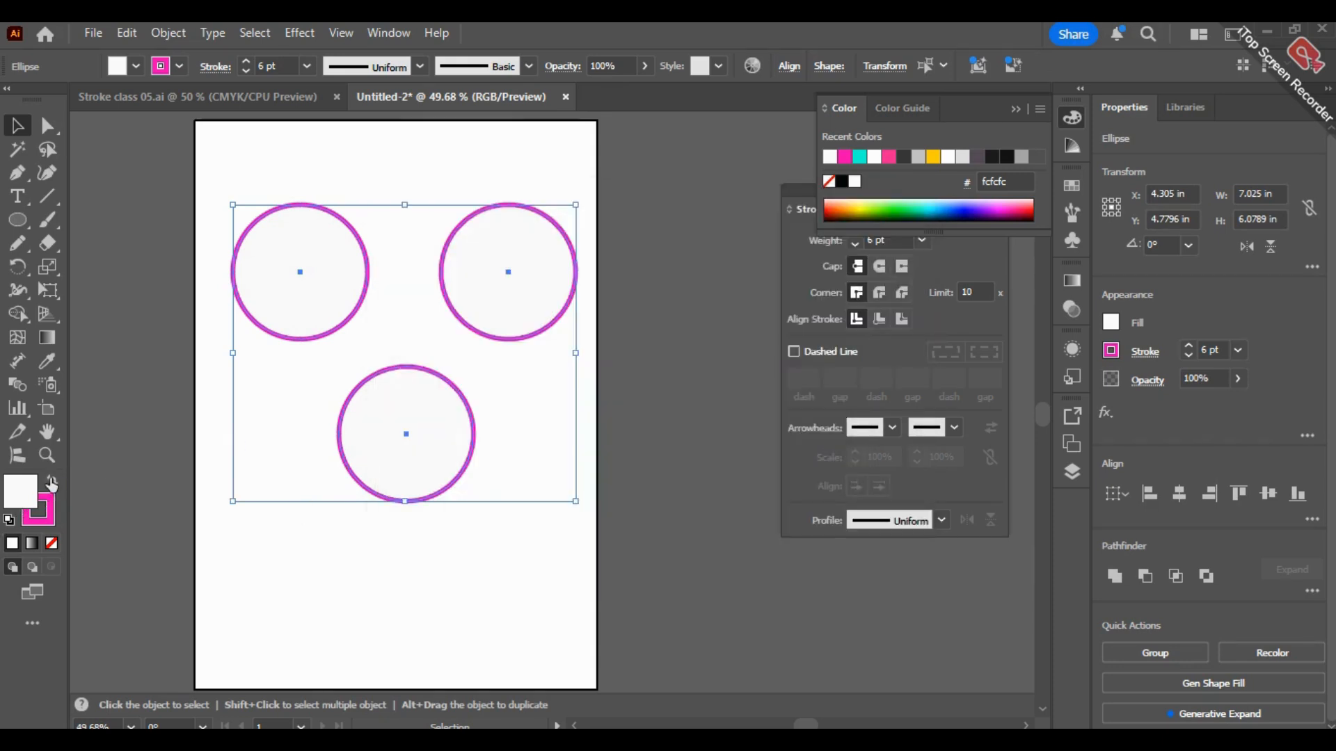
{"action": "left_click", "coordinate": [52, 483]}
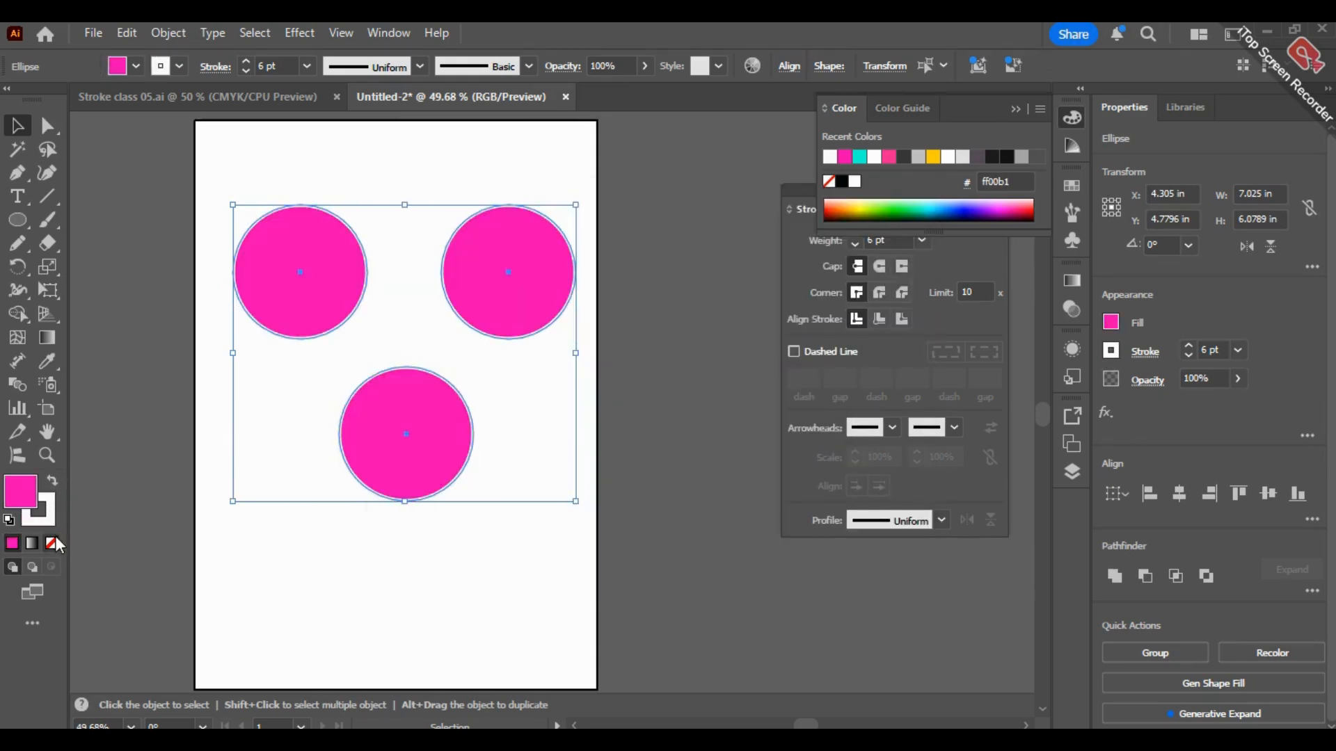
{"action": "left_click", "coordinate": [110, 511]}
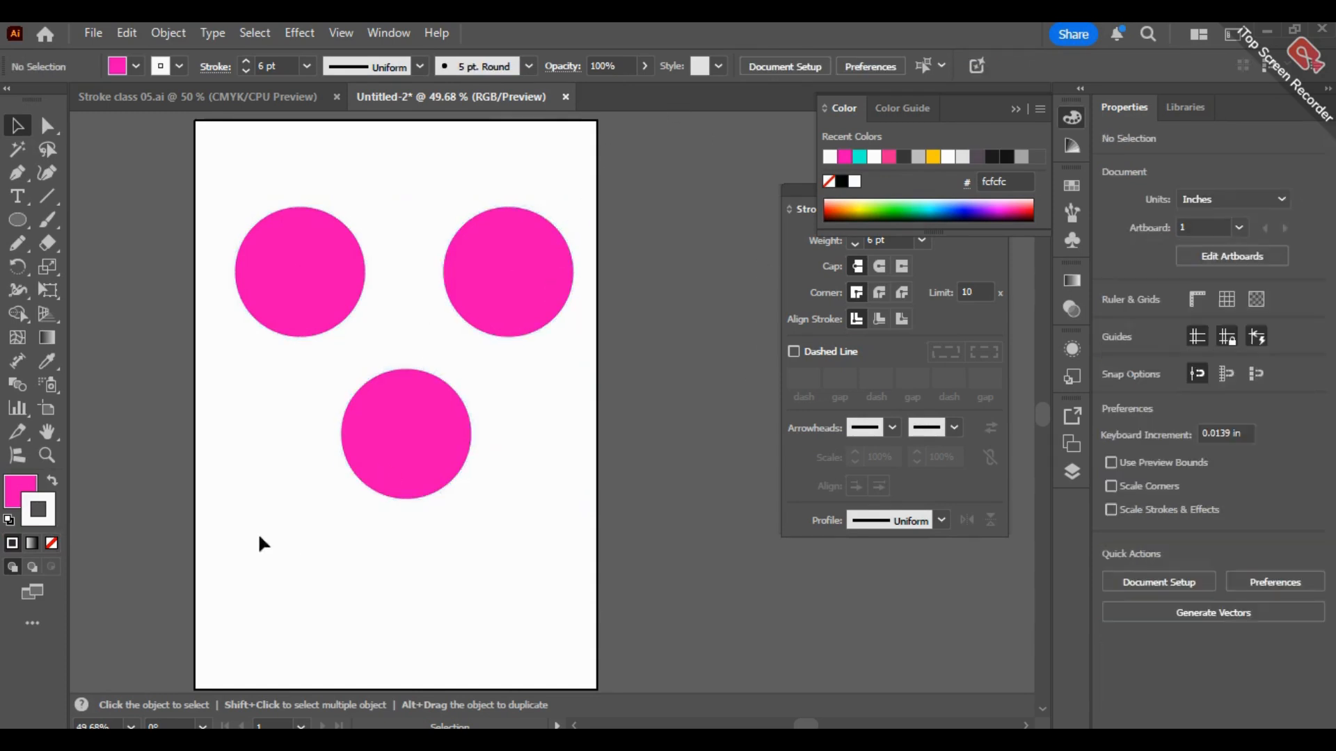
Step: Remove the stroke from all three pink-filled circles
{"action": "left_click_drag", "start_coordinate": [199, 161], "coordinate": [561, 444]}
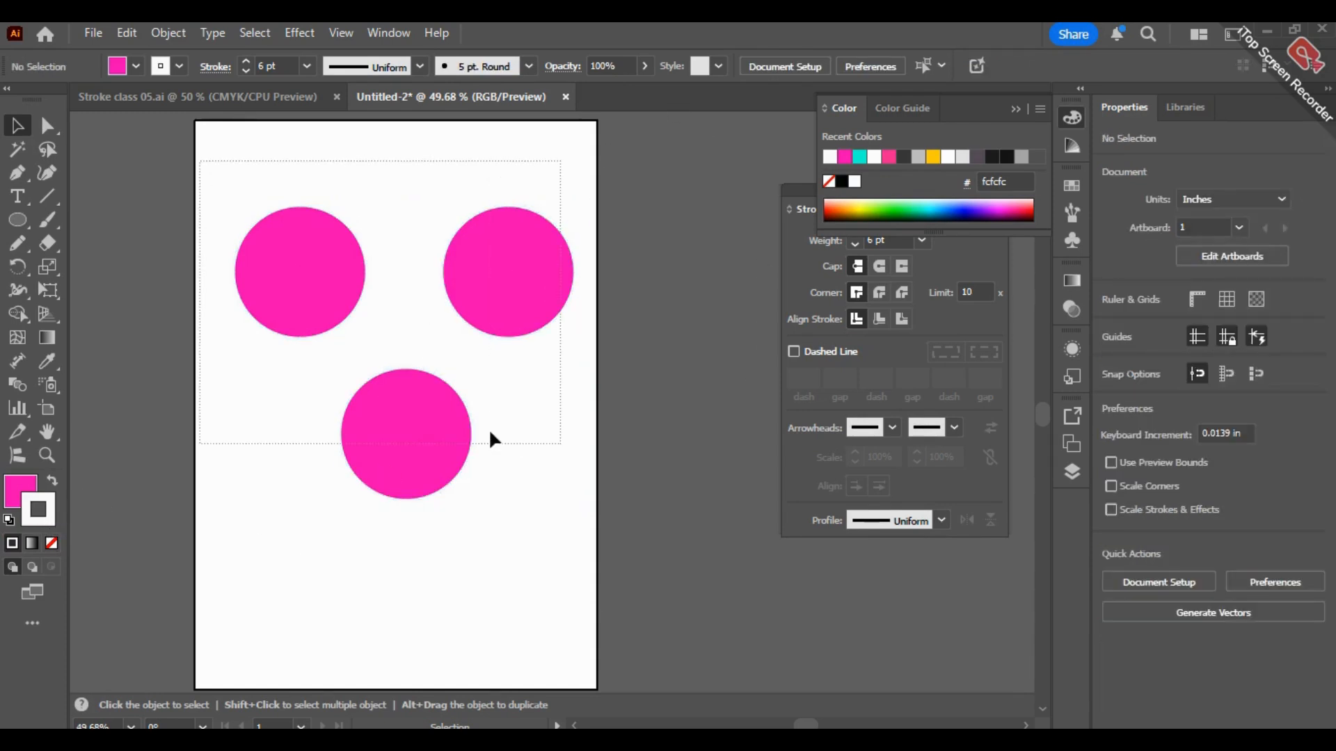
{"action": "left_click", "coordinate": [52, 542]}
{"action": "left_click", "coordinate": [130, 318]}
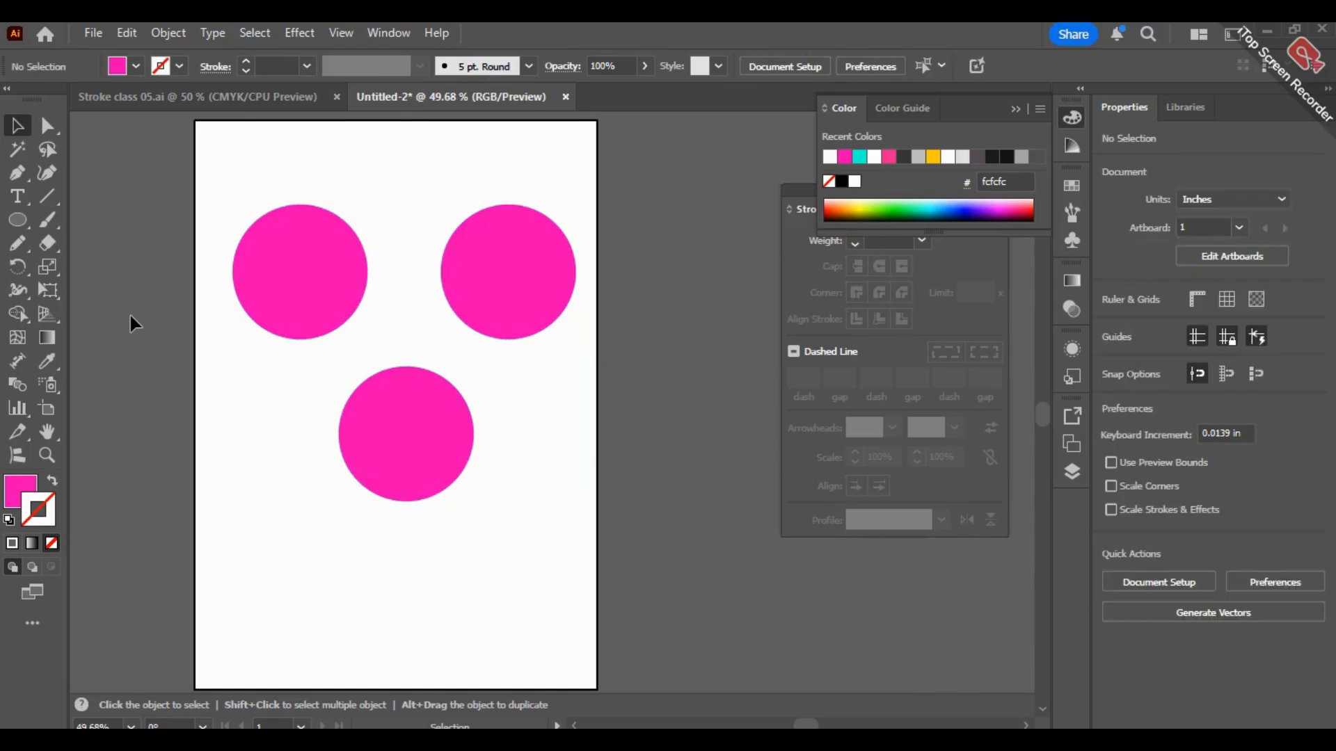
Step: Adjust the Eraser size and erase two roughly horizontal bands across the upper-left circle, splitting it into three pieces
{"action": "left_click", "coordinate": [47, 244]}
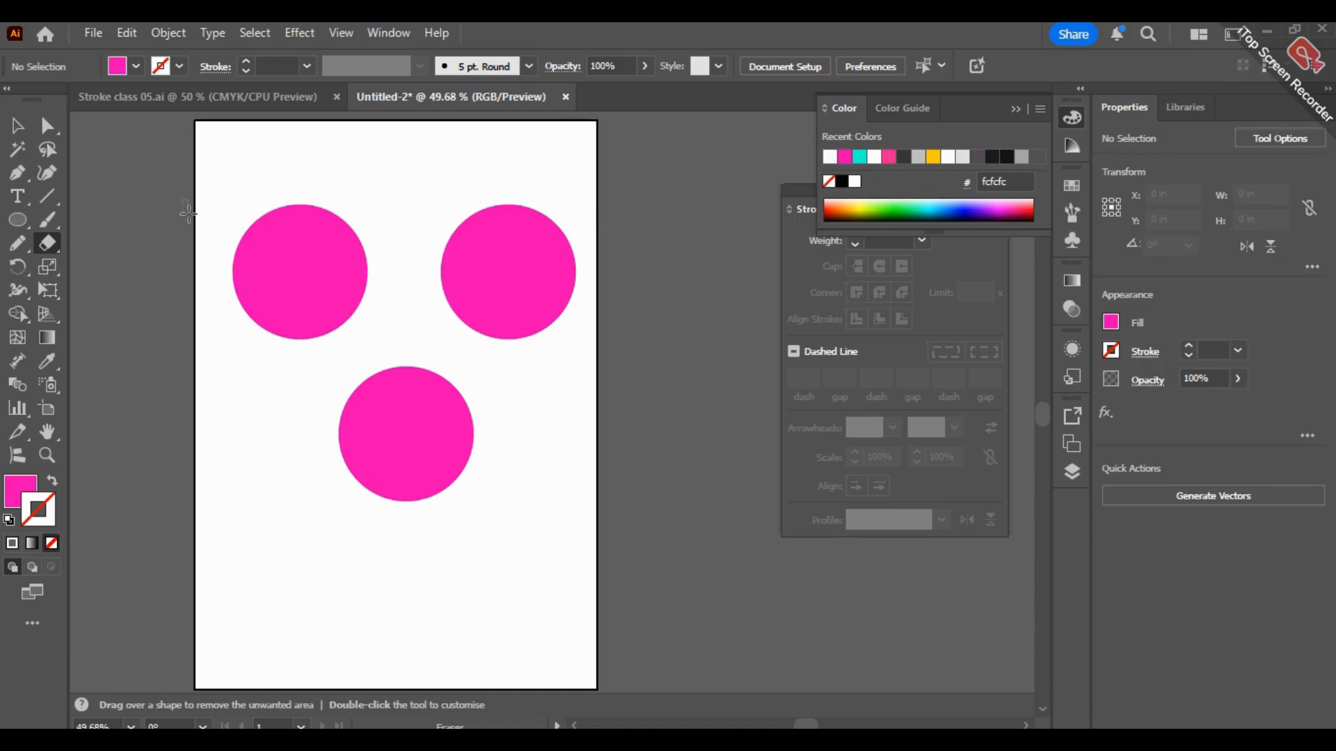
{"action": "key", "text": "bracketleft"}
{"action": "key", "text": "bracketleft"}
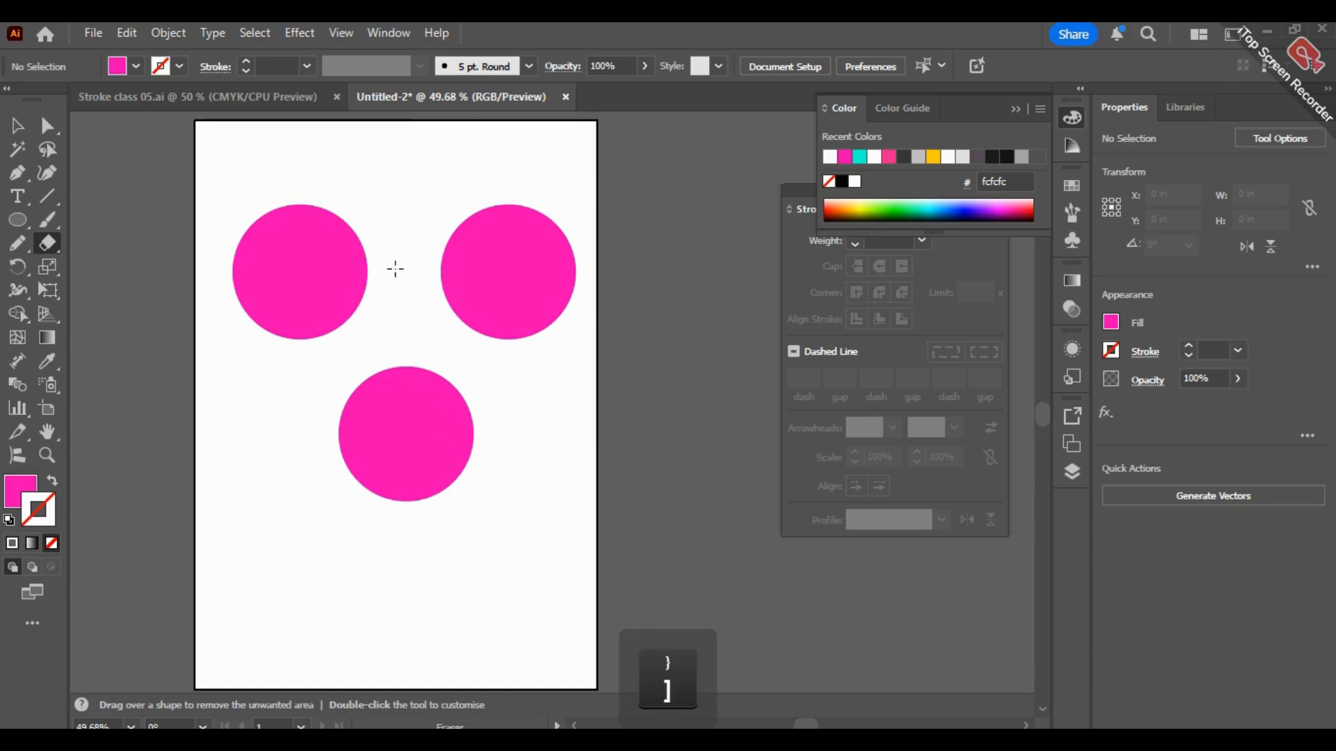
{"action": "key", "text": "bracketright"}
{"action": "key", "text": "bracketright"}
{"action": "key", "text": "bracketright"}
{"action": "key", "text": "bracketright"}
{"action": "key", "text": "bracketright"}
{"action": "key", "text": "bracketright"}
{"action": "key", "text": "bracketright"}
{"action": "key", "text": "bracketright"}
{"action": "key", "text": "bracketright"}
{"action": "key", "text": "bracketright"}
{"action": "key", "text": "bracketright"}
{"action": "key", "text": "bracketright"}
{"action": "key", "text": "bracketright"}
{"action": "key", "text": "bracketright"}
{"action": "key", "text": "bracketright"}
{"action": "key", "text": "bracketright"}
{"action": "key", "text": "bracketright"}
{"action": "key", "text": "bracketright"}
{"action": "key", "text": "bracketright"}
{"action": "key", "text": "bracketright"}
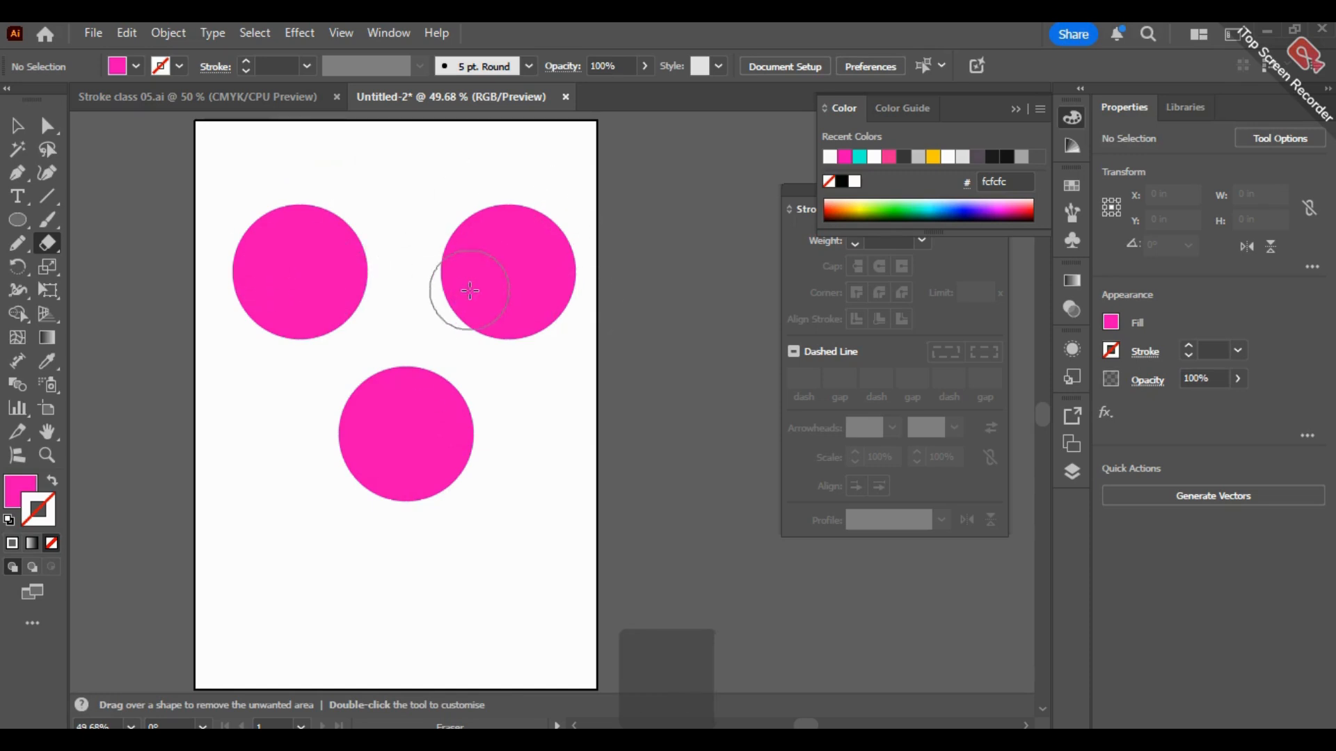
{"action": "key", "text": "bracketleft"}
{"action": "key", "text": "bracketleft"}
{"action": "key", "text": "bracketleft"}
{"action": "key", "text": "bracketleft"}
{"action": "key", "text": "bracketleft"}
{"action": "key", "text": "bracketleft"}
{"action": "key", "text": "bracketleft"}
{"action": "key", "text": "bracketleft"}
{"action": "key", "text": "bracketleft"}
{"action": "key", "text": "bracketleft"}
{"action": "key", "text": "bracketleft"}
{"action": "key", "text": "bracketleft"}
{"action": "key", "text": "bracketleft"}
{"action": "key", "text": "bracketleft"}
{"action": "key", "text": "bracketleft"}
{"action": "mouse_move", "coordinate": [232, 222]}
{"action": "left_mouse_down"}
{"action": "mouse_move", "coordinate": [390, 257]}
{"action": "mouse_move", "coordinate": [296, 299]}
{"action": "mouse_move", "coordinate": [205, 309]}
{"action": "left_mouse_up"}
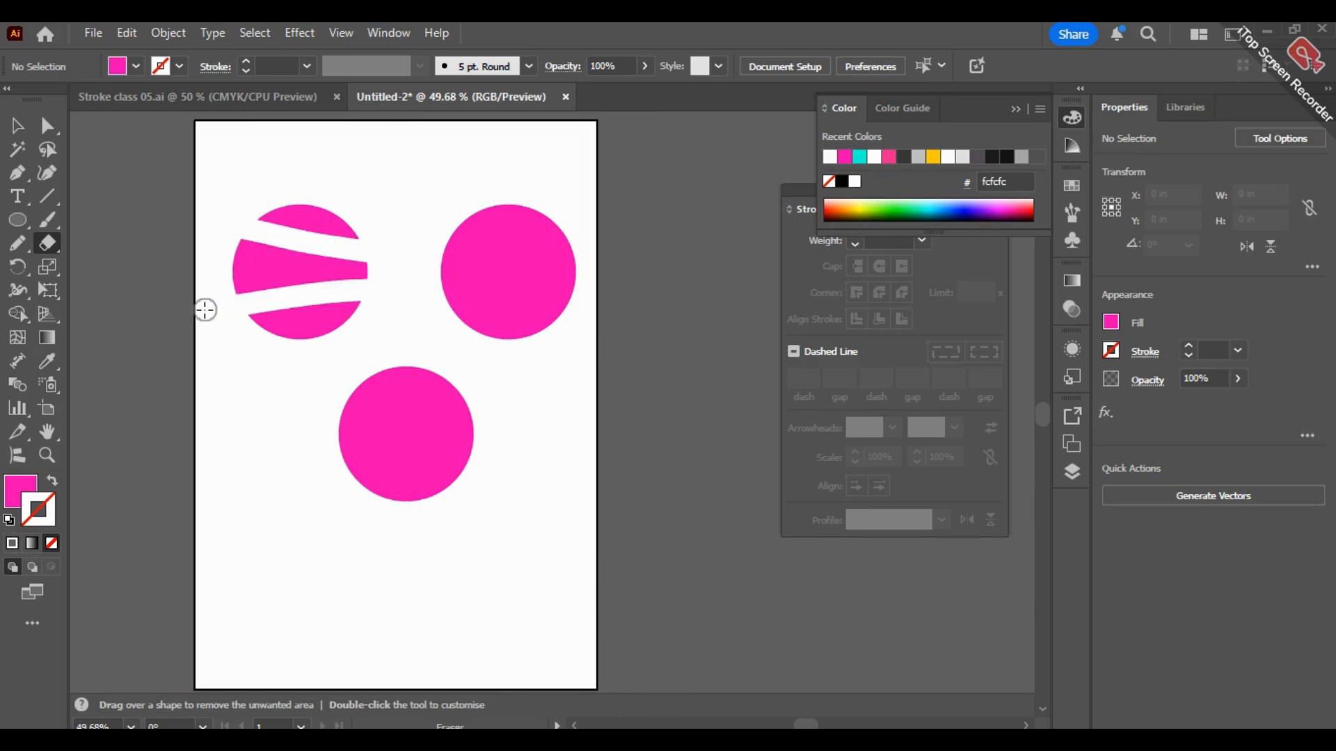
Step: Move the three pieces of the erased circle apart and undo the moves
{"action": "left_click", "coordinate": [17, 129]}
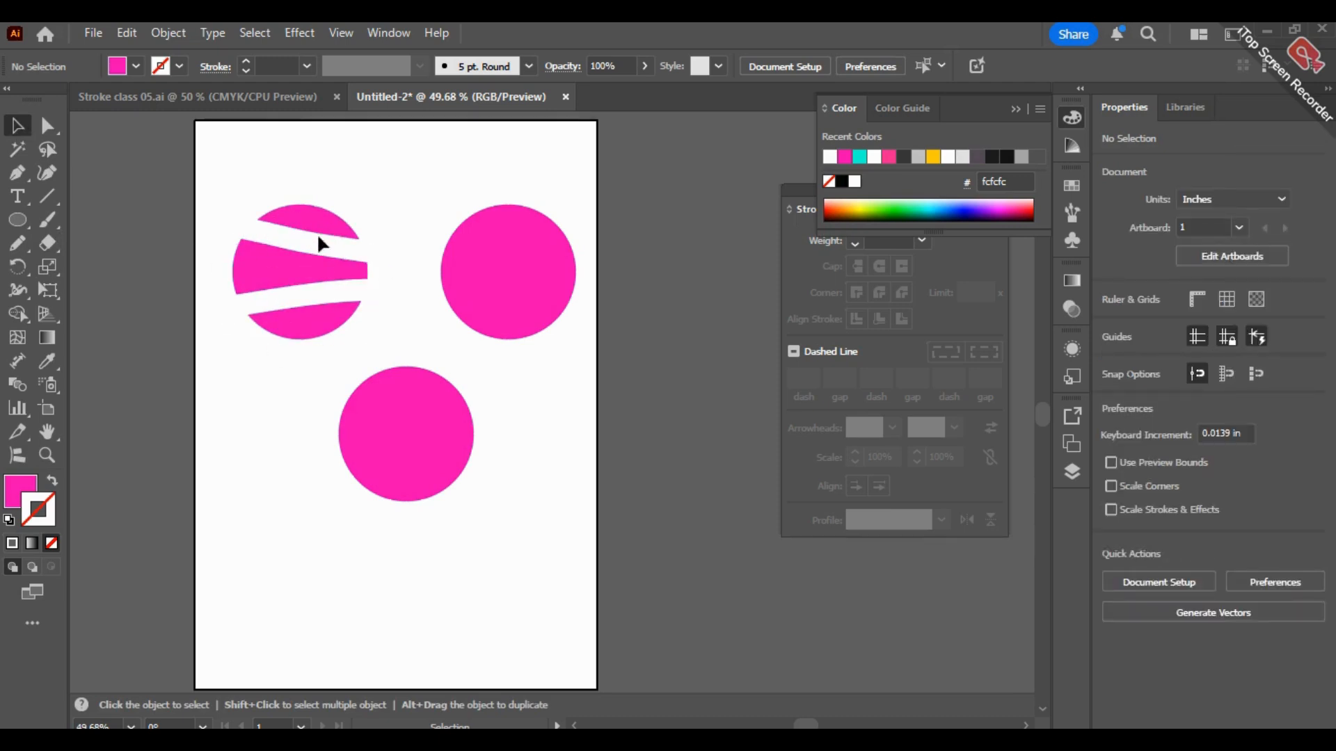
{"action": "left_click_drag", "start_coordinate": [317, 249], "coordinate": [313, 198]}
{"action": "left_click_drag", "start_coordinate": [290, 261], "coordinate": [204, 267]}
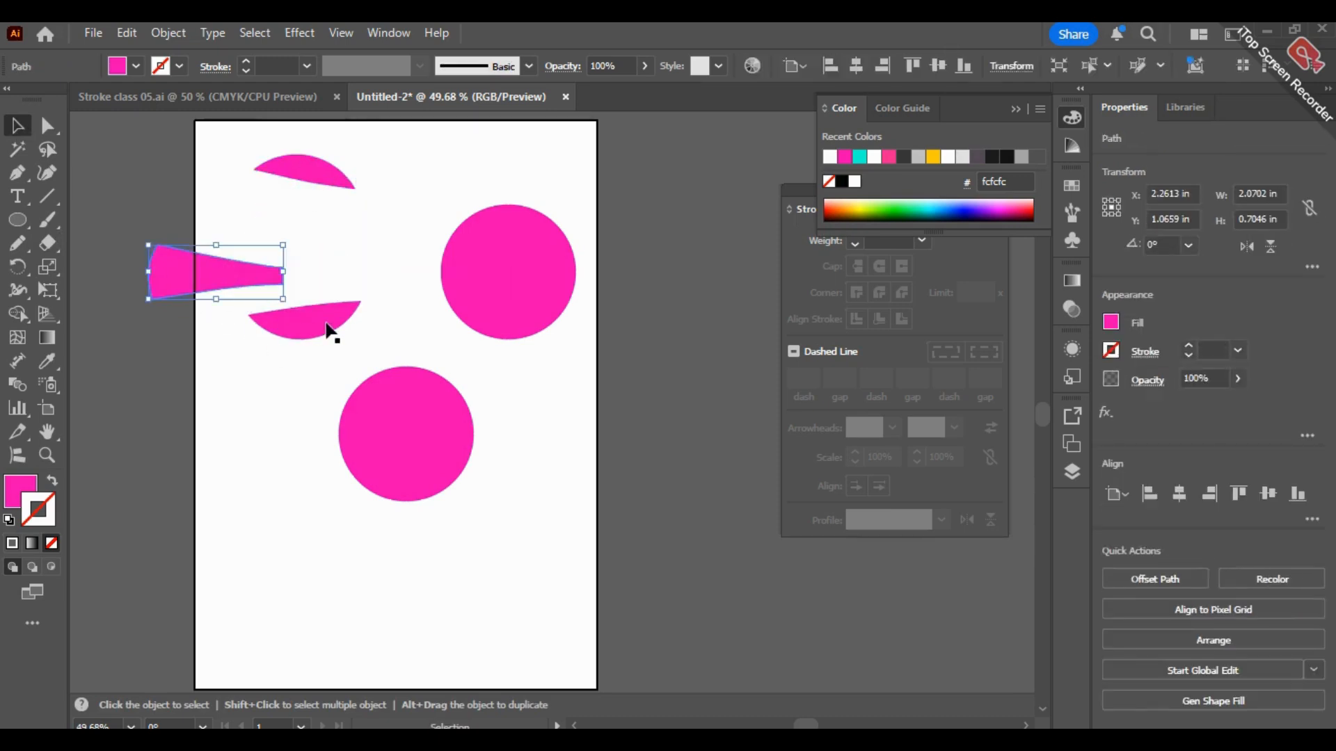
{"action": "left_click_drag", "start_coordinate": [313, 310], "coordinate": [315, 376]}
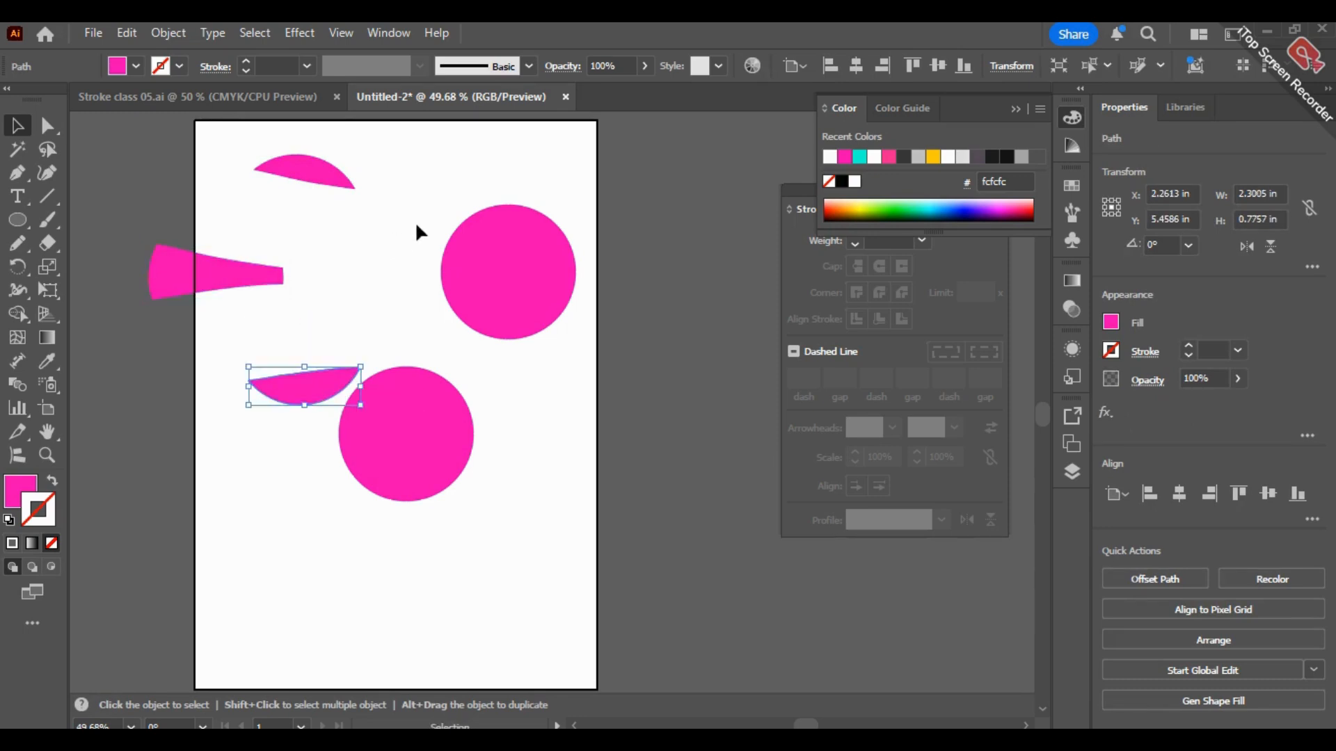
{"action": "key", "text": "ctrl+z"}
{"action": "key", "text": "ctrl+z"}
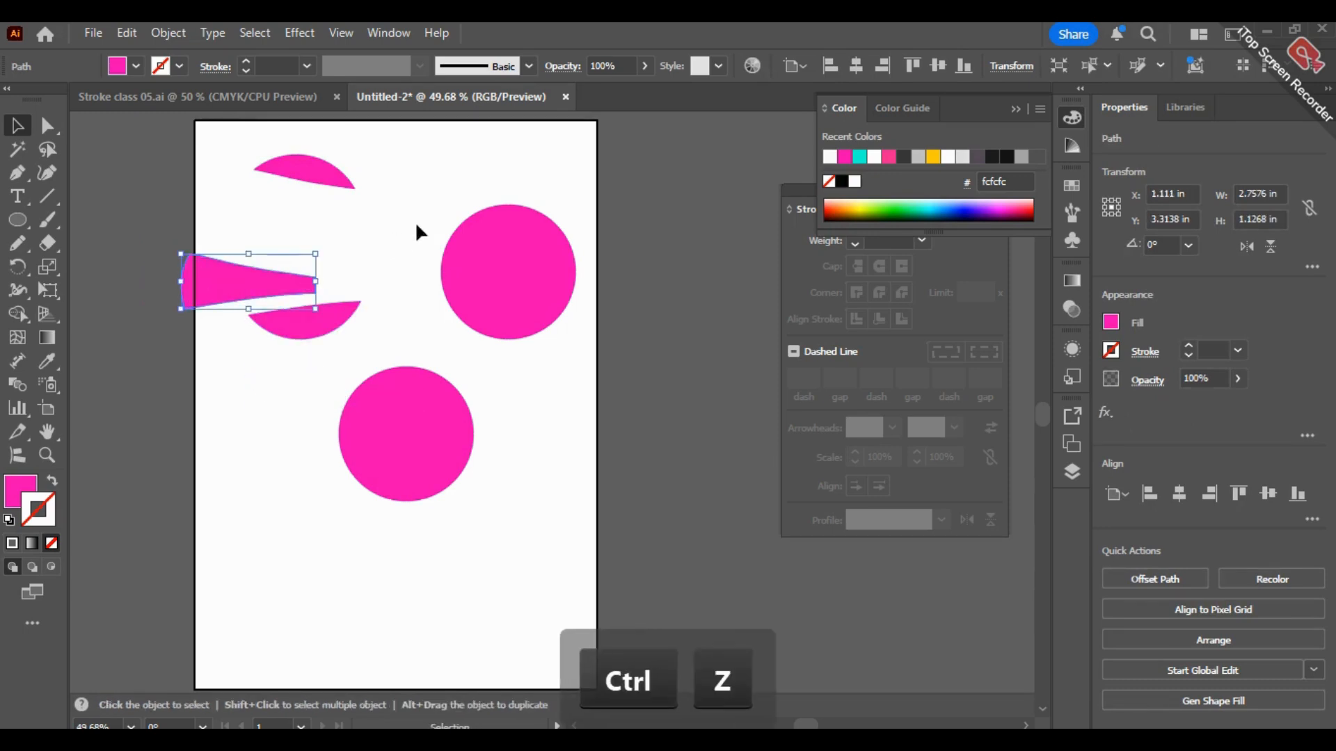
{"action": "key", "text": "ctrl+z"}
{"action": "key", "text": "ctrl+z"}
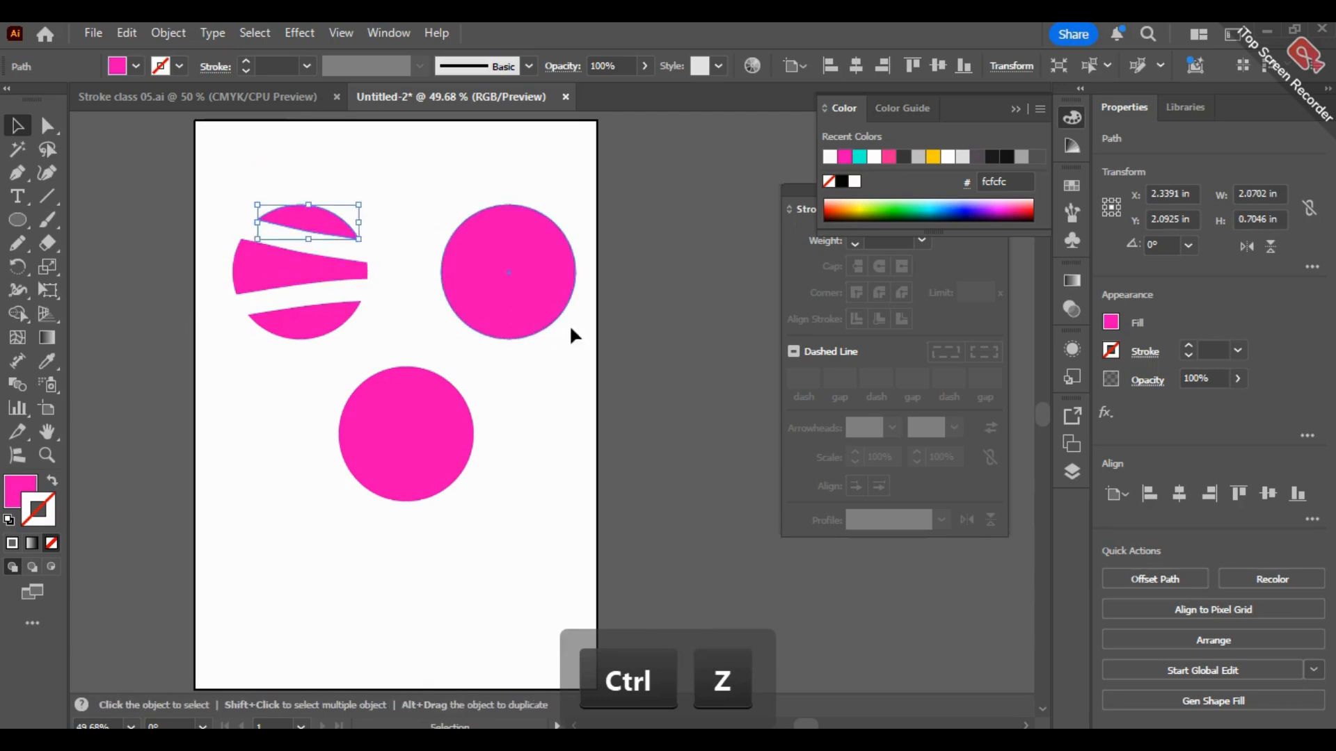
Step: Fill the middle piece of the split circle with blue 0000ff
{"action": "left_click", "coordinate": [313, 209]}
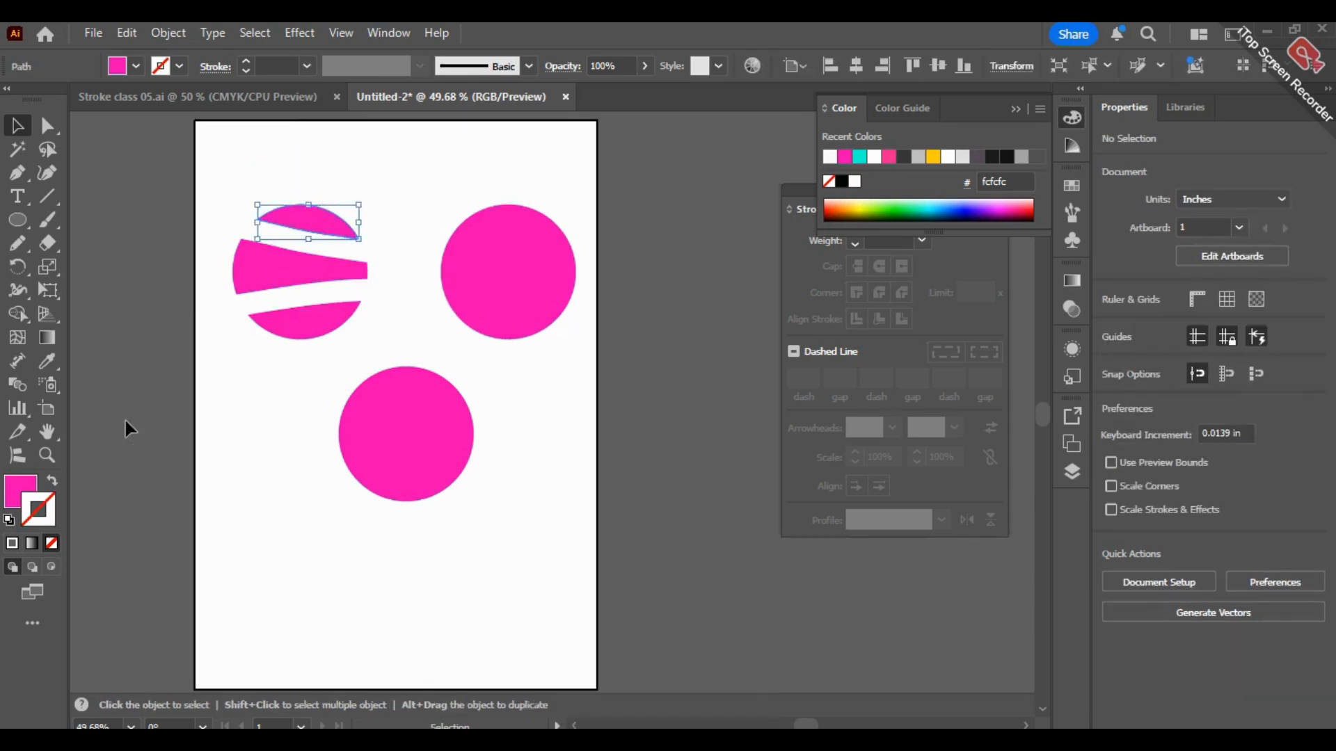
{"action": "left_click", "coordinate": [327, 278]}
{"action": "double_click", "coordinate": [19, 484]}
{"action": "left_click_drag", "start_coordinate": [590, 441], "coordinate": [396, 267]}
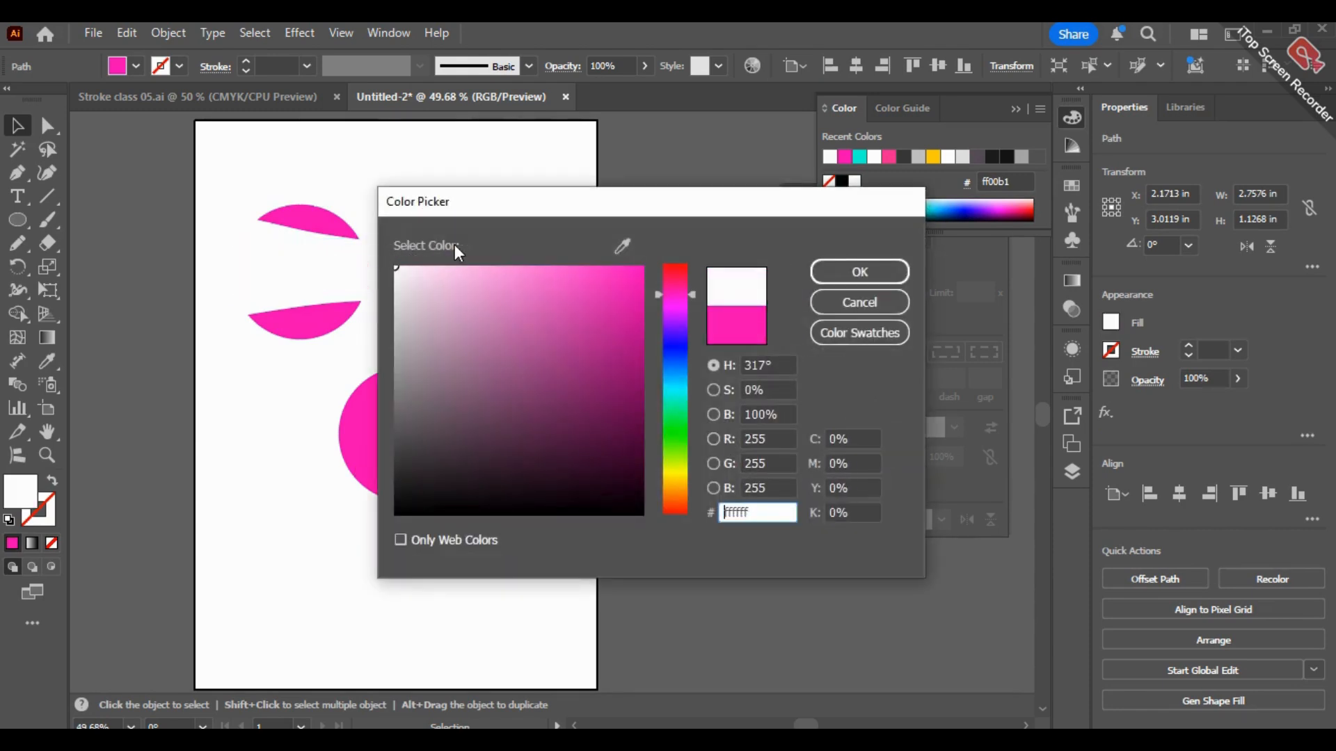
{"action": "left_click", "coordinate": [665, 347]}
{"action": "left_click", "coordinate": [580, 318]}
{"action": "type", "text": "0000ff"}
{"action": "left_click", "coordinate": [852, 271]}
Step: Fill the bottom piece of the split circle with yellow ffe000
{"action": "left_click", "coordinate": [303, 331]}
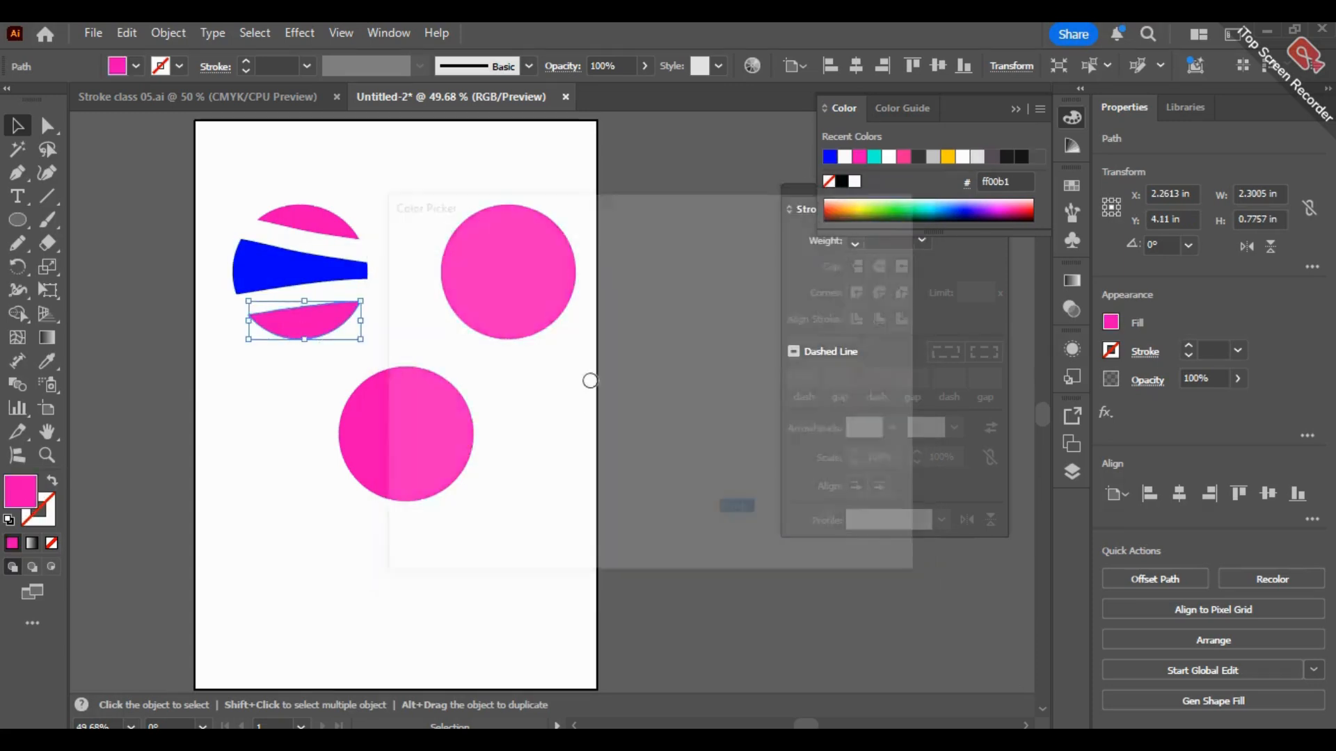
{"action": "left_click_drag", "start_coordinate": [672, 424], "coordinate": [678, 478]}
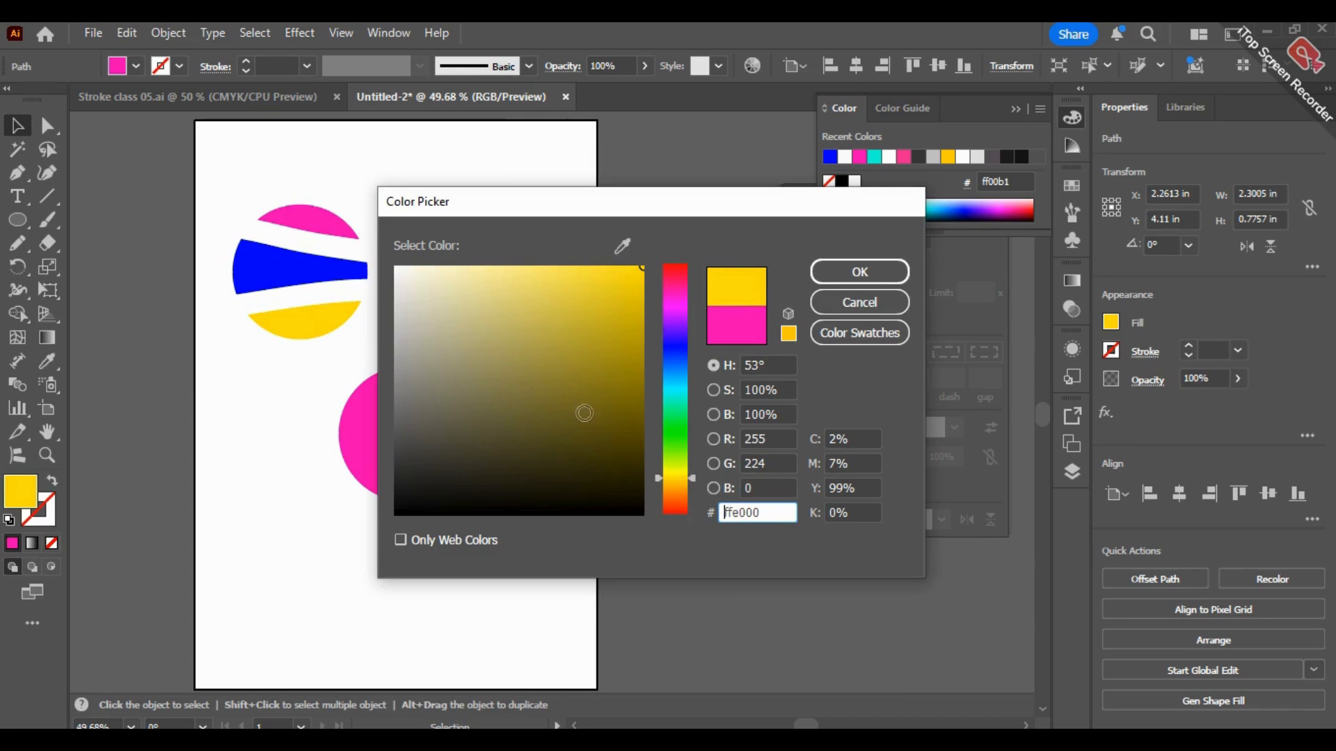
{"action": "left_click", "coordinate": [835, 275]}
{"action": "left_click", "coordinate": [462, 184]}
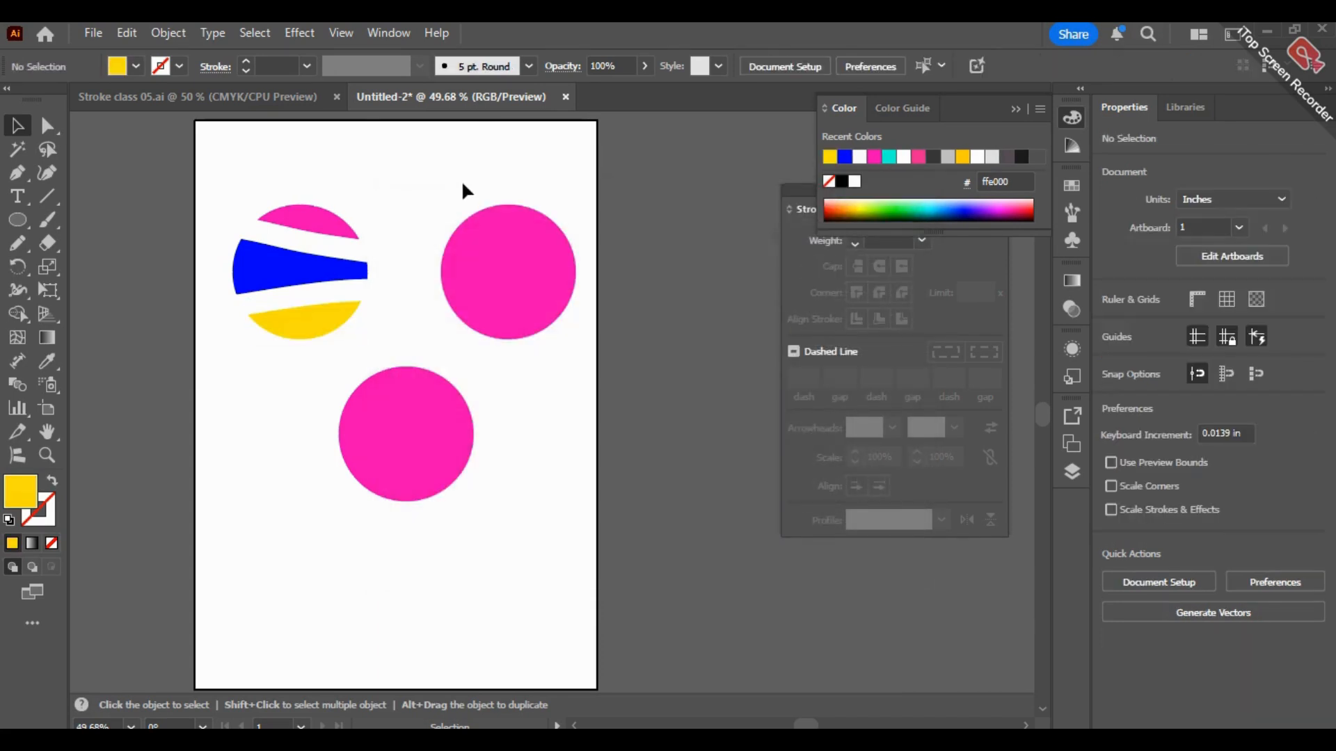
Step: Cut the outline of the upper-right circle at its upper-right edge with the Scissors tool
{"action": "left_click", "coordinate": [494, 291]}
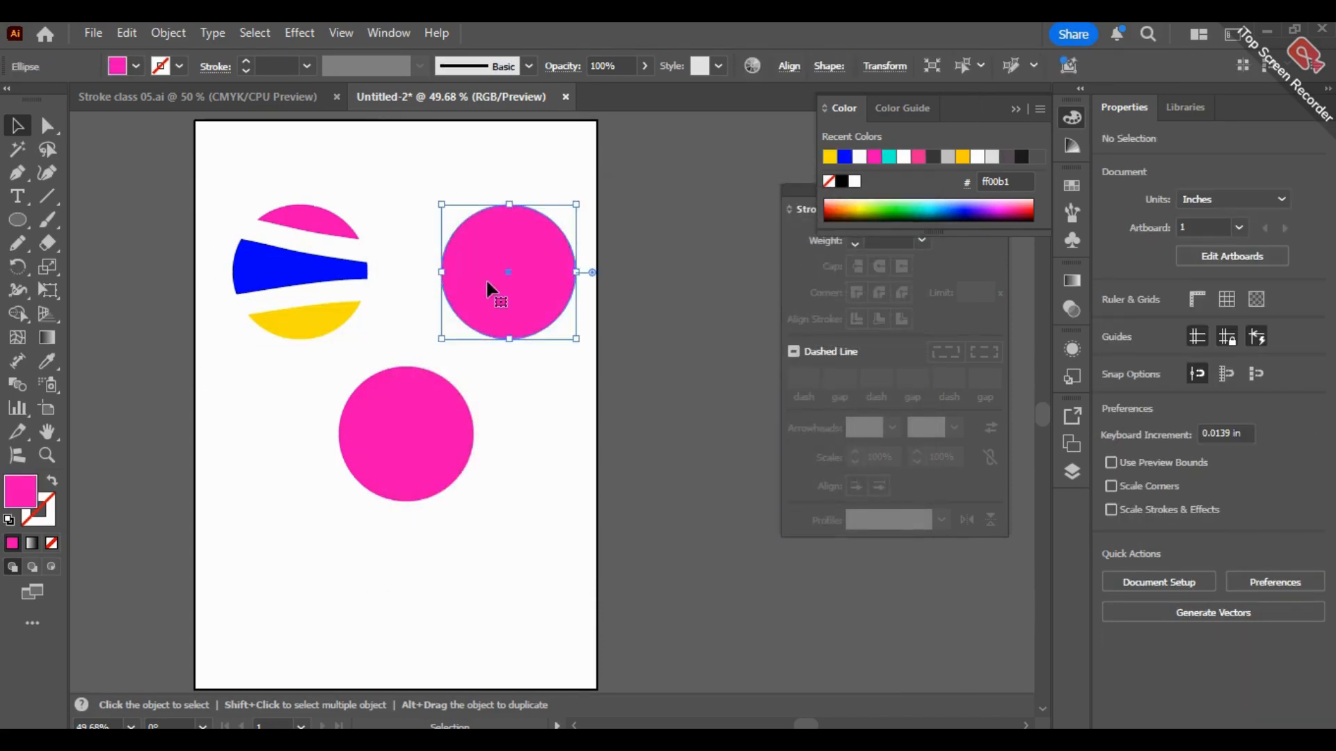
{"action": "left_click_drag", "start_coordinate": [56, 249], "coordinate": [121, 265]}
{"action": "left_click", "coordinate": [491, 247]}
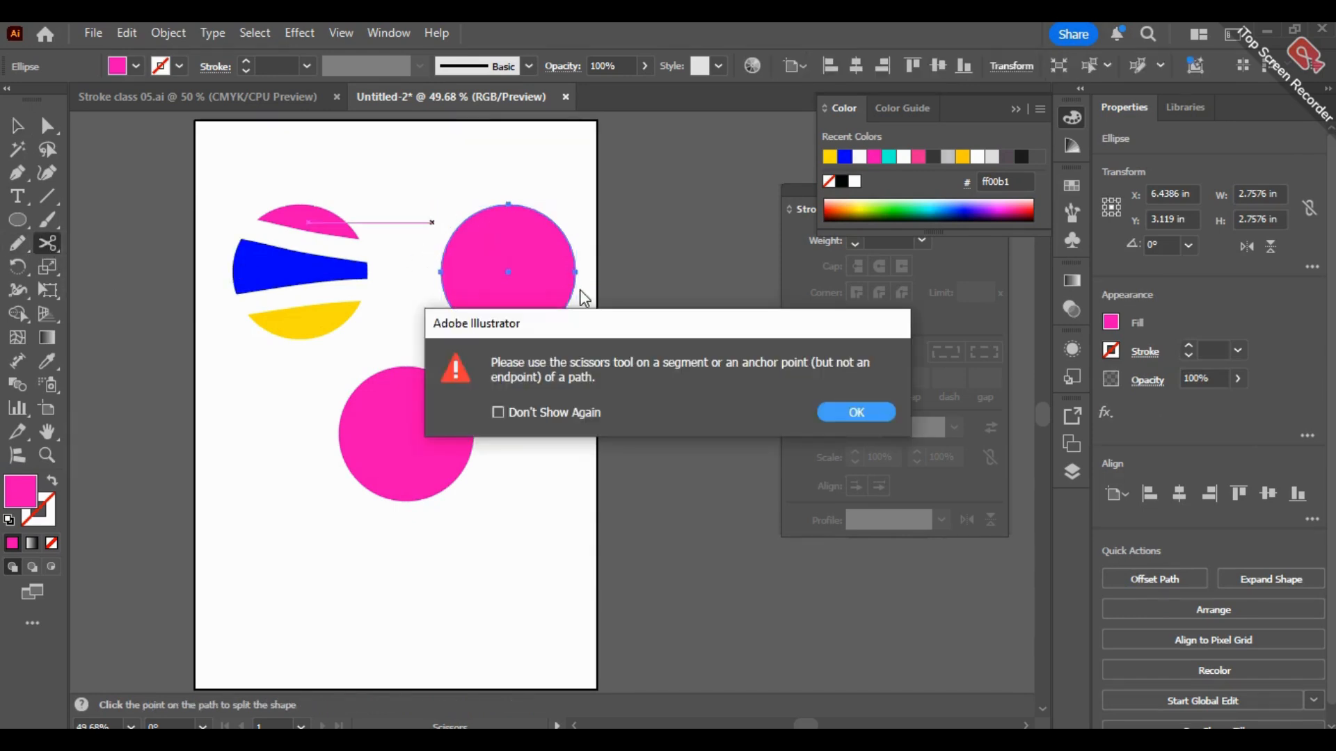
{"action": "left_click", "coordinate": [849, 411]}
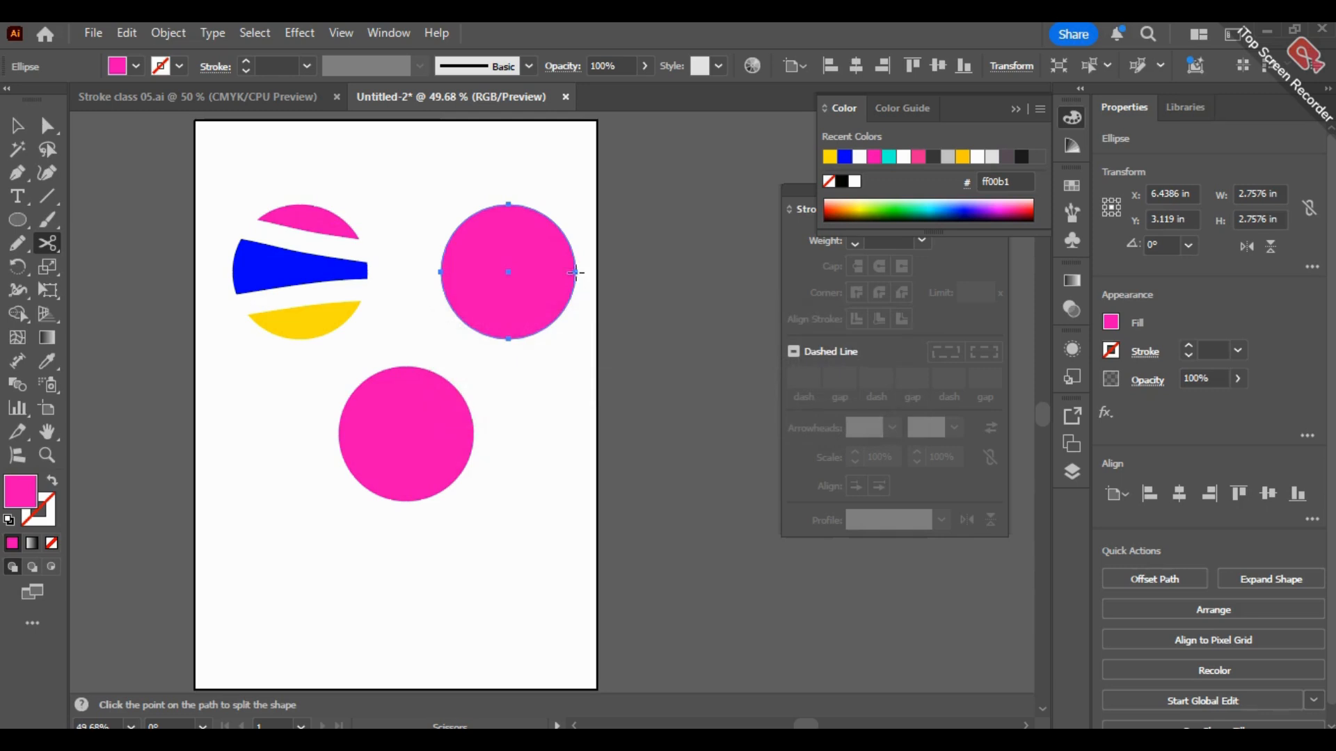
{"action": "left_click", "coordinate": [560, 227]}
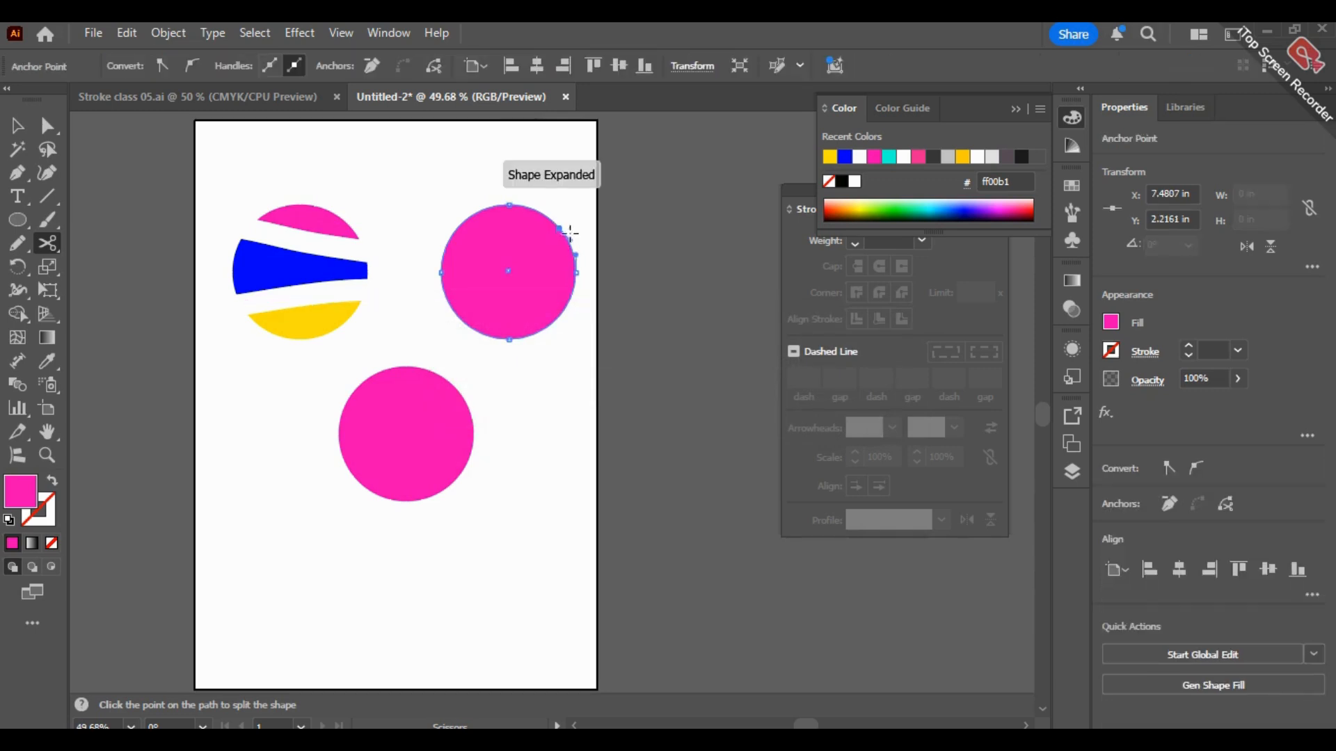
Step: Try to reshape the upper-right circle at its cut point with Direct Selection and undo the change
{"action": "left_click", "coordinate": [18, 125]}
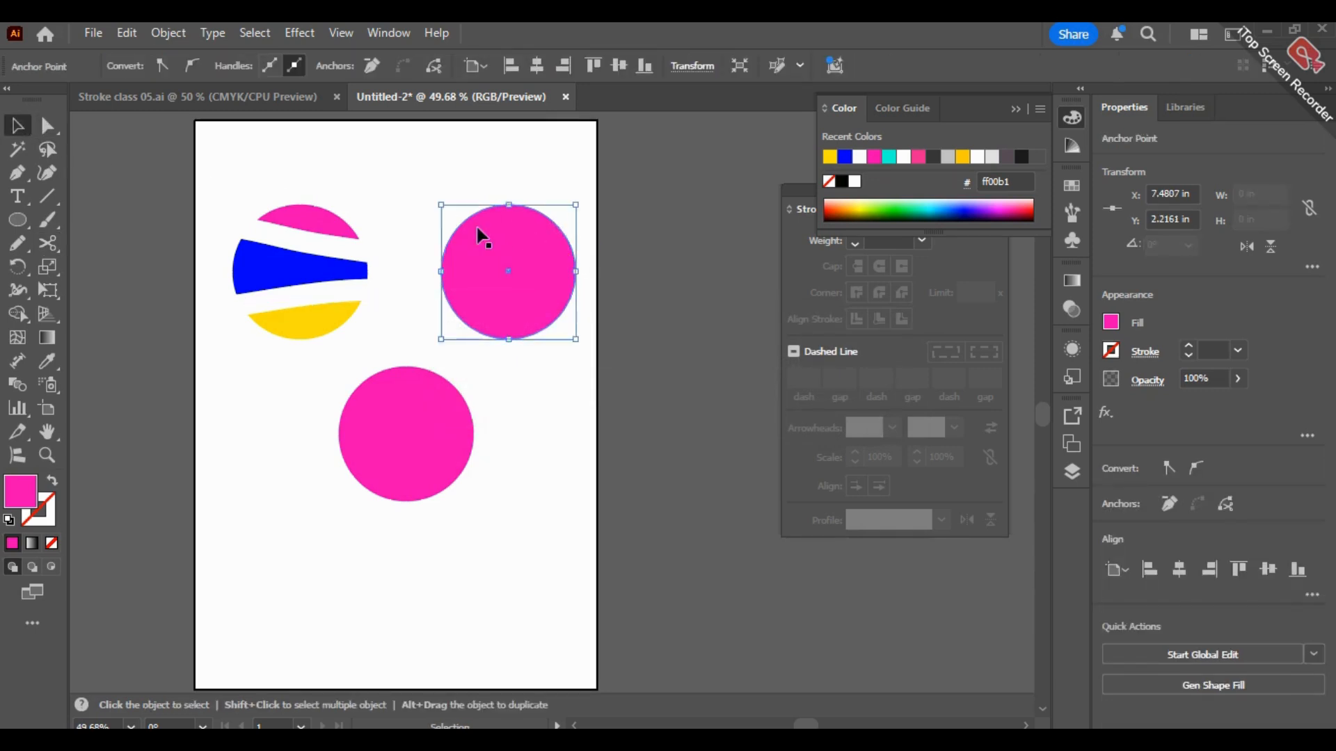
{"action": "left_click", "coordinate": [48, 125]}
{"action": "mouse_move", "coordinate": [557, 226]}
{"action": "left_mouse_down"}
{"action": "mouse_move", "coordinate": [559, 277]}
{"action": "mouse_move", "coordinate": [520, 265]}
{"action": "mouse_move", "coordinate": [537, 245]}
{"action": "mouse_move", "coordinate": [520, 256]}
{"action": "mouse_move", "coordinate": [603, 248]}
{"action": "mouse_move", "coordinate": [545, 217]}
{"action": "mouse_move", "coordinate": [645, 193]}
{"action": "mouse_move", "coordinate": [626, 240]}
{"action": "mouse_move", "coordinate": [570, 245]}
{"action": "left_mouse_up"}
{"action": "key", "text": "ctrl"}
{"action": "key", "text": "ctrl+z"}
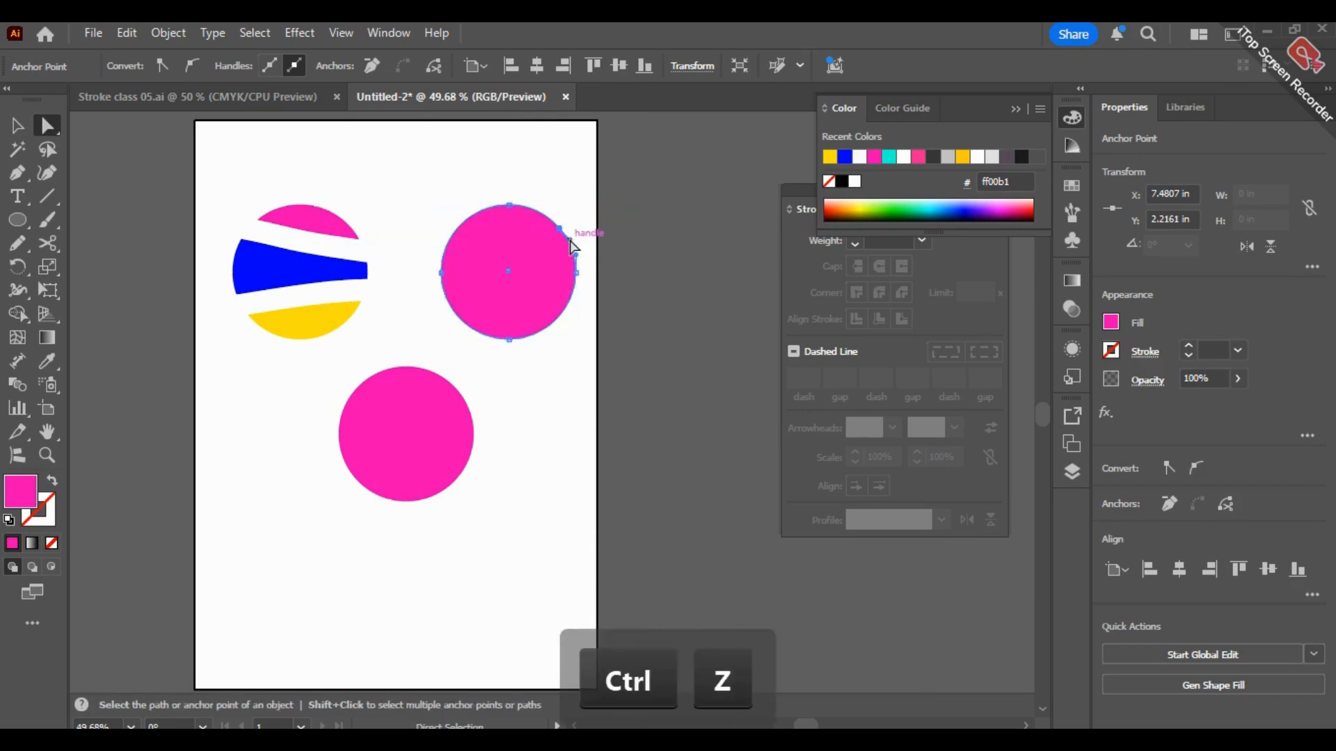
Step: Restore the scissors cut, reshape the upper-right circle's edge at the cut point with Direct Selection, and undo the last adjustments
{"action": "left_click", "coordinate": [570, 247], "text": "ctrl"}
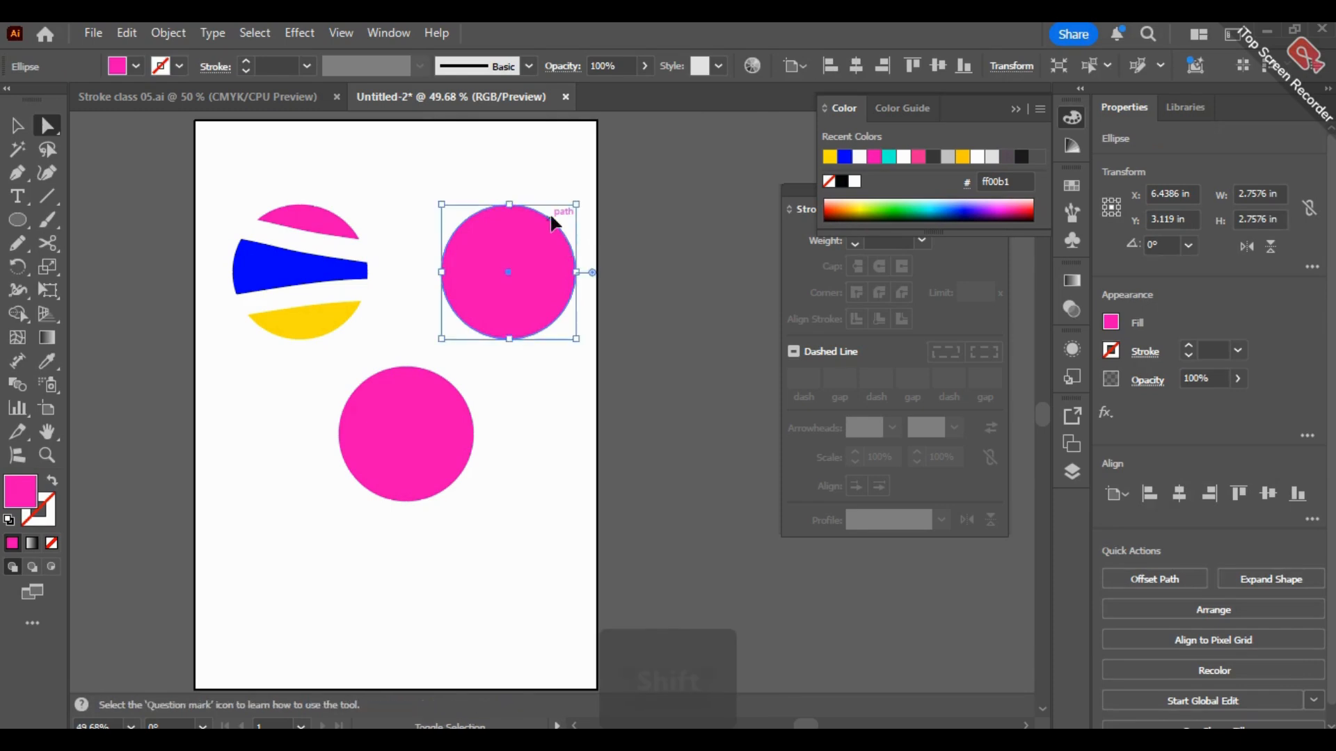
{"action": "key", "text": "ctrl+shift+z"}
{"action": "mouse_move", "coordinate": [569, 243]}
{"action": "left_mouse_down"}
{"action": "mouse_move", "coordinate": [614, 222]}
{"action": "mouse_move", "coordinate": [521, 248]}
{"action": "mouse_move", "coordinate": [596, 244]}
{"action": "mouse_move", "coordinate": [582, 222]}
{"action": "left_mouse_up"}
{"action": "left_click", "coordinate": [545, 247]}
{"action": "key", "text": "ctrl+z"}
{"action": "key", "text": "ctrl+z"}
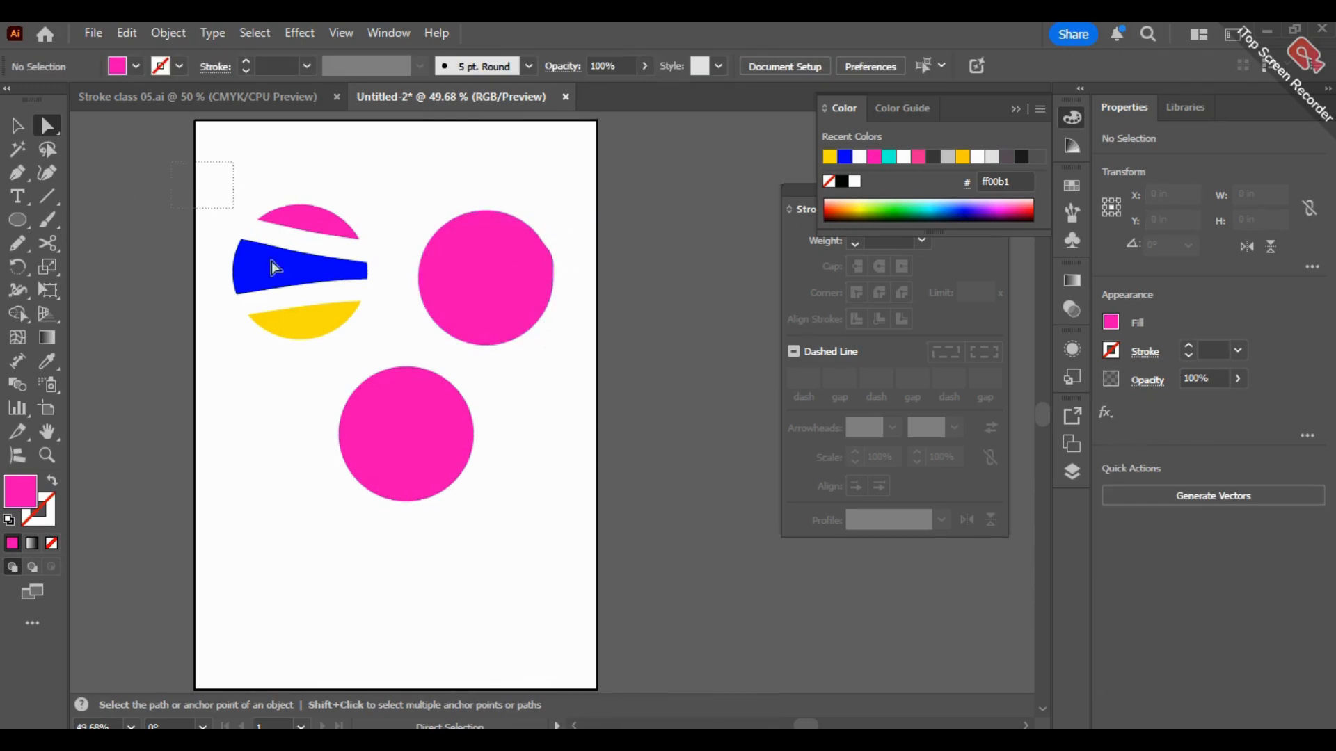
Step: Select the bottom circle and make a curved Knife cut across its upper part, sloping down from left to right
{"action": "left_click", "coordinate": [17, 126]}
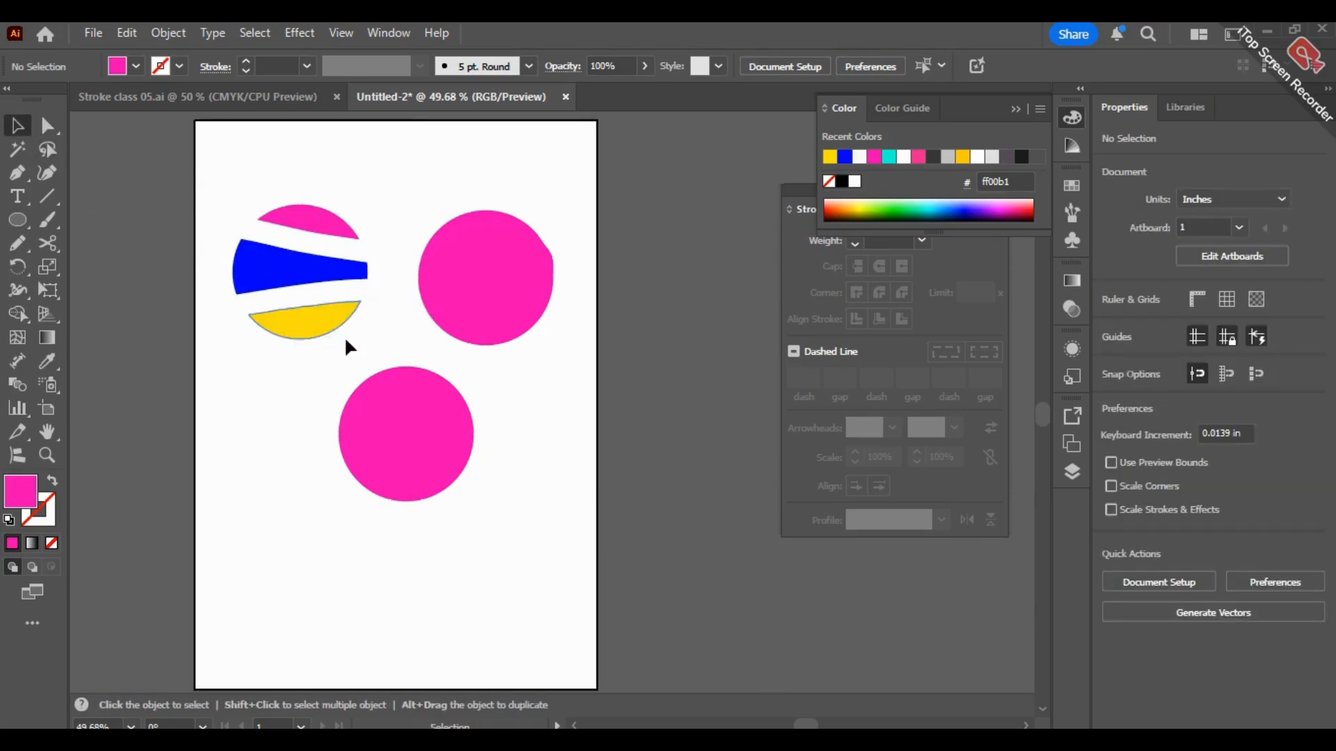
{"action": "left_click", "coordinate": [404, 436]}
{"action": "left_click_drag", "start_coordinate": [48, 244], "coordinate": [143, 291]}
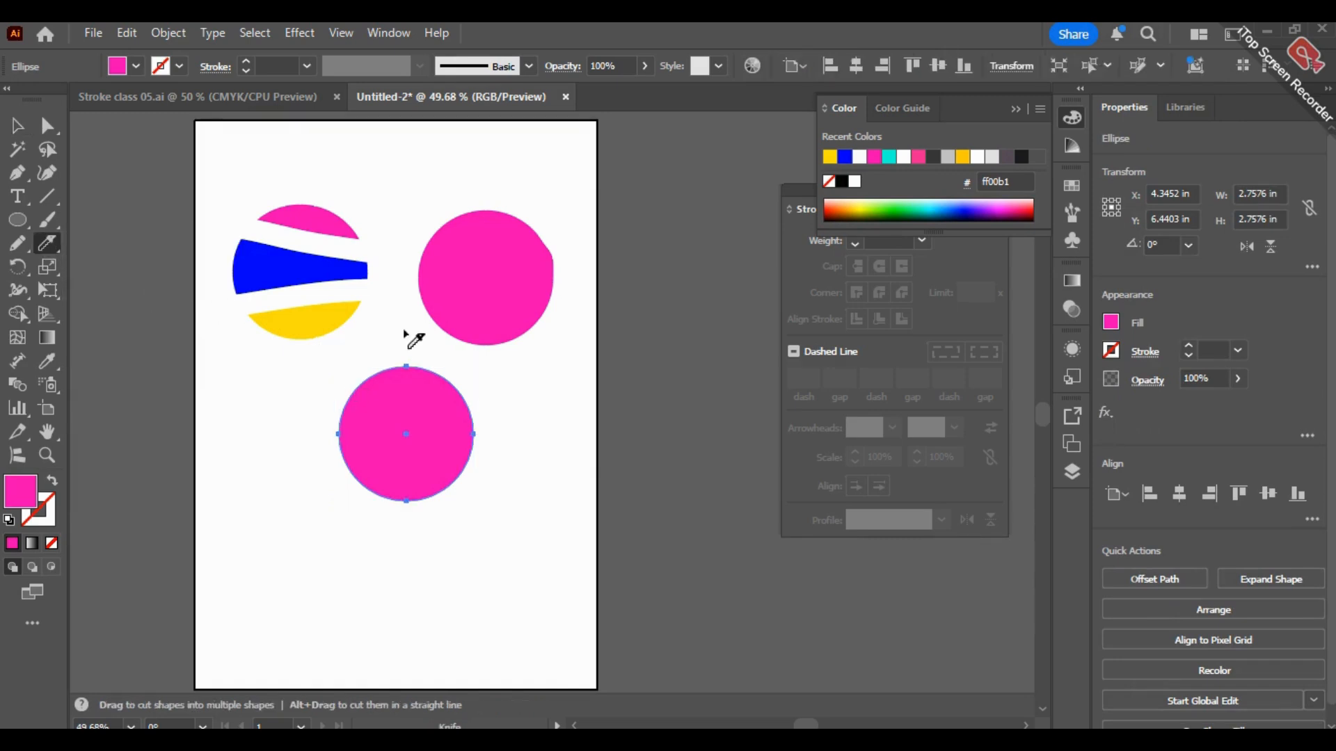
{"action": "left_click_drag", "start_coordinate": [416, 327], "coordinate": [417, 342]}
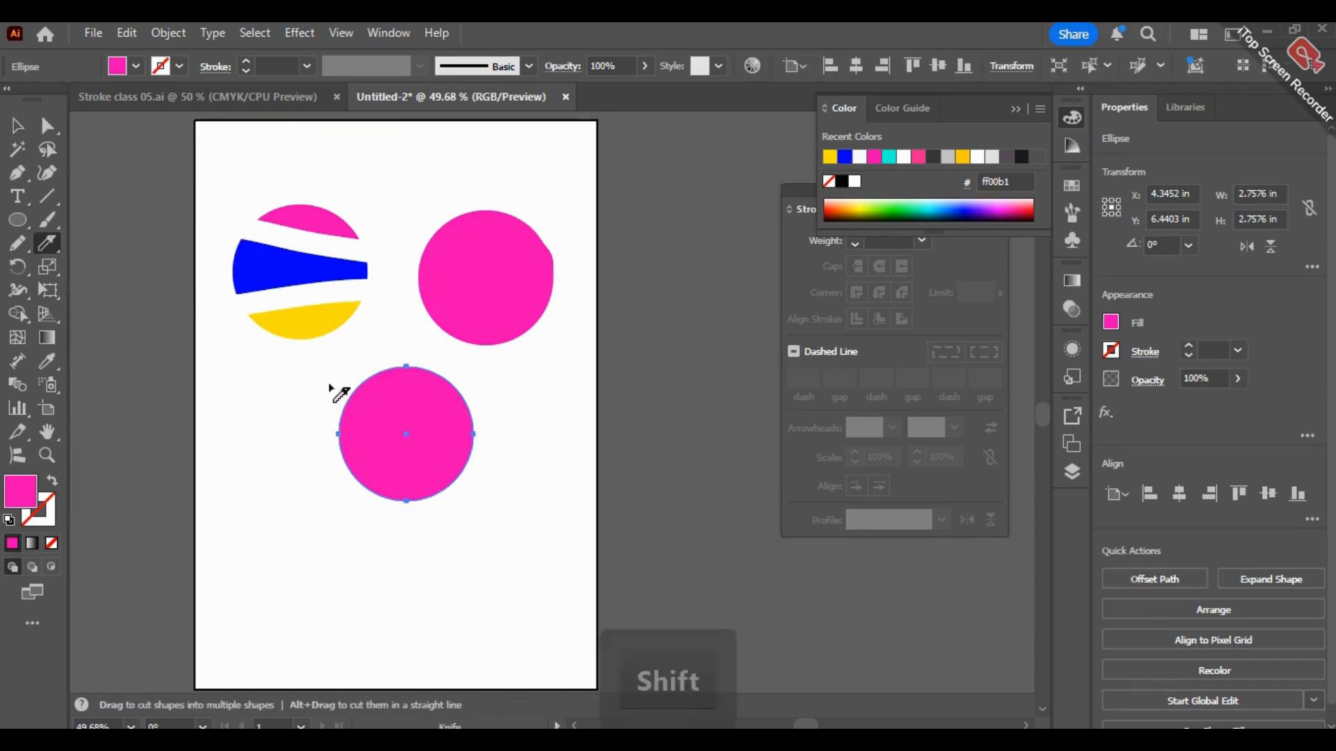
{"action": "mouse_move", "coordinate": [330, 384]}
{"action": "left_mouse_down"}
{"action": "mouse_move", "coordinate": [380, 408]}
{"action": "mouse_move", "coordinate": [501, 425]}
{"action": "left_mouse_up"}
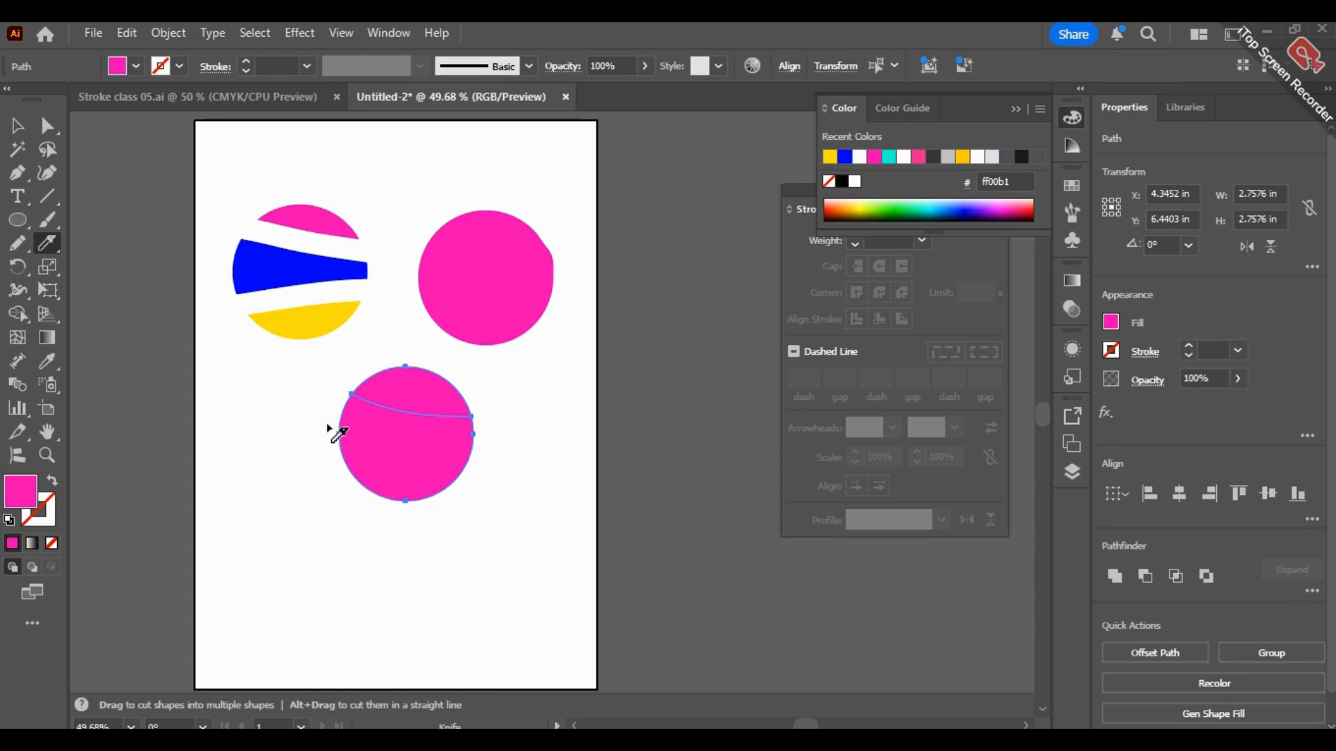
{"action": "left_click_drag", "start_coordinate": [334, 432], "coordinate": [492, 468]}
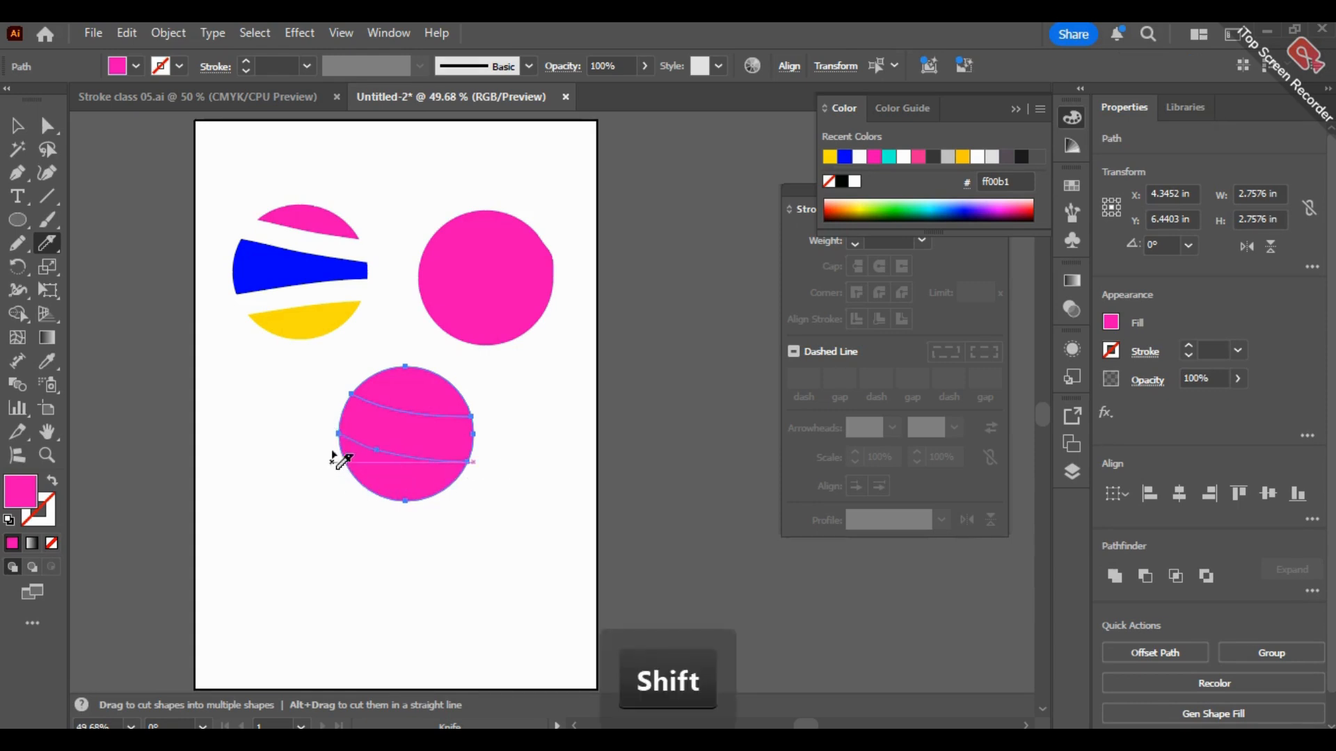
{"action": "left_click_drag", "start_coordinate": [461, 497], "coordinate": [462, 496]}
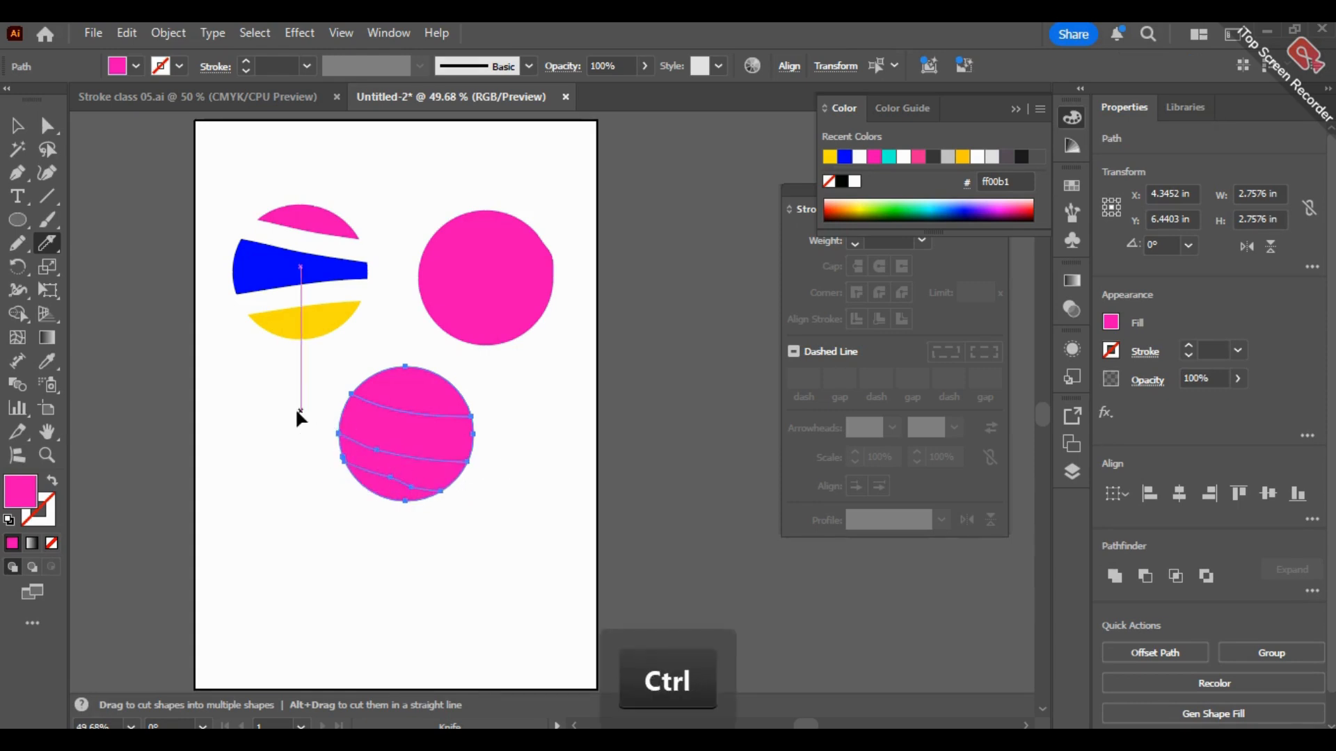
{"action": "key", "text": "ctrl+z"}
{"action": "key", "text": "ctrl+z"}
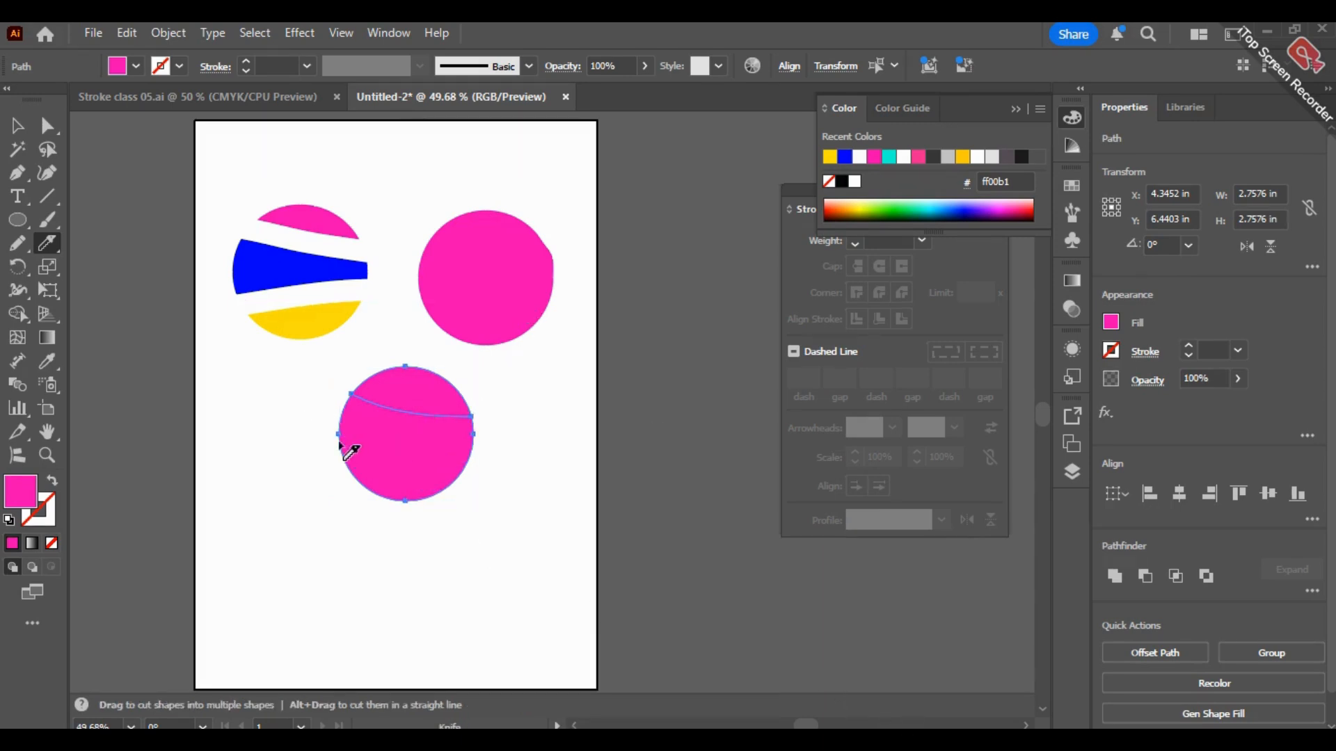
Step: Cut the rest of the bottom circle into horizontal slices with five more curved Knife cuts, and deselect it
{"action": "left_click_drag", "start_coordinate": [512, 455], "coordinate": [334, 445]}
{"action": "left_click_drag", "start_coordinate": [486, 456], "coordinate": [329, 462]}
{"action": "left_click_drag", "start_coordinate": [410, 464], "coordinate": [522, 471]}
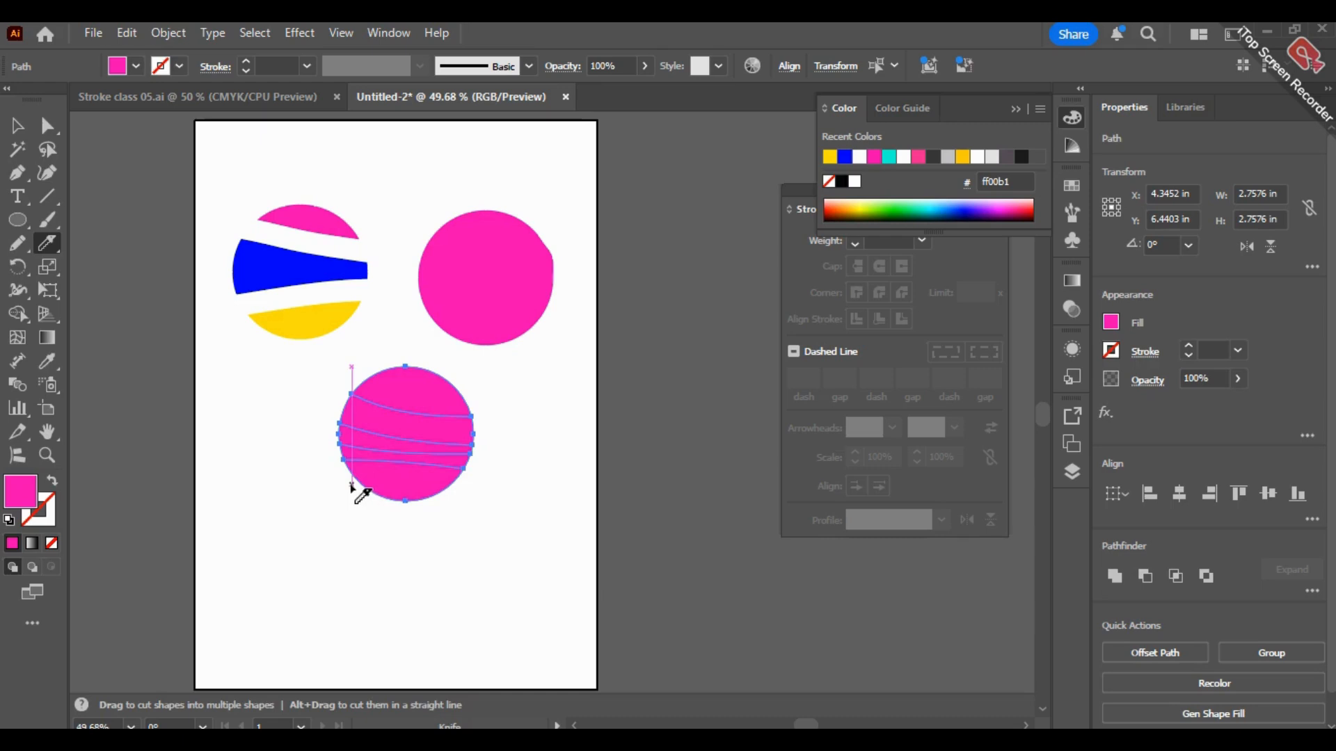
{"action": "key", "text": "ctrl+z"}
{"action": "left_click_drag", "start_coordinate": [340, 463], "coordinate": [508, 456]}
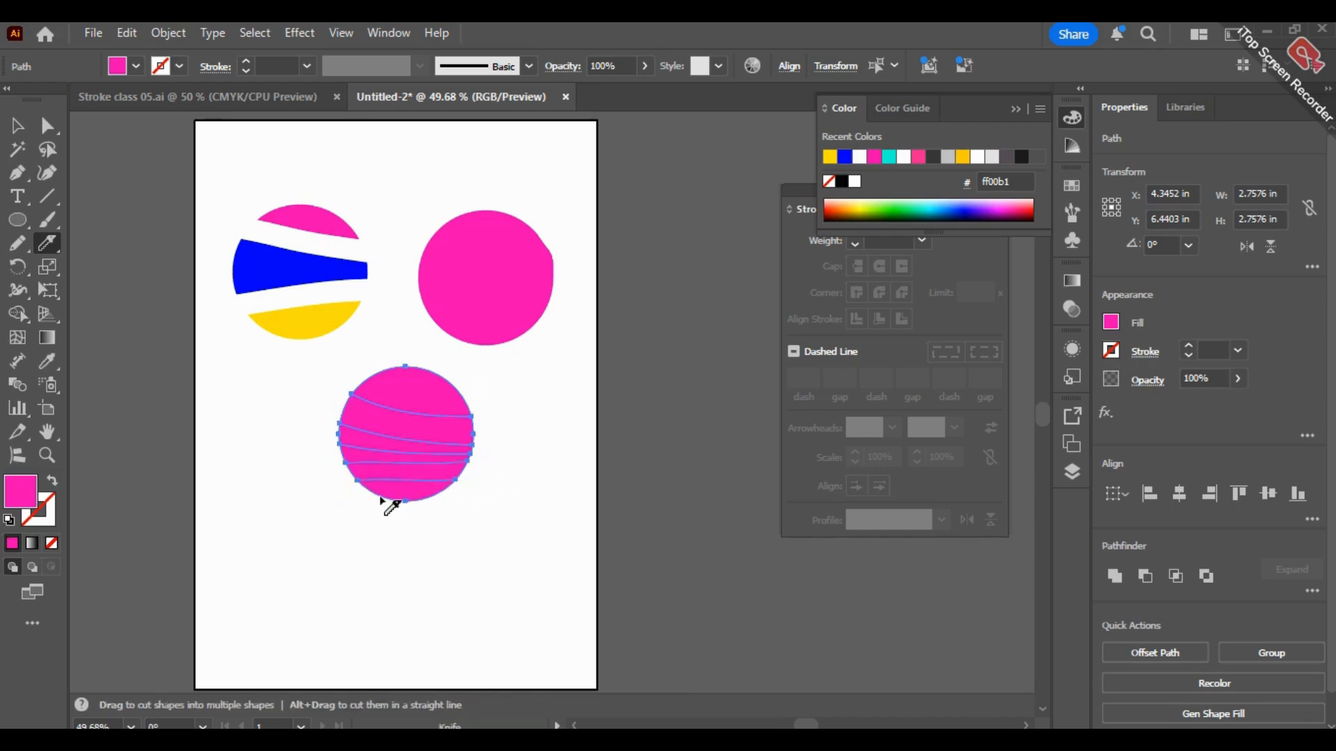
{"action": "left_click_drag", "start_coordinate": [371, 502], "coordinate": [461, 494]}
{"action": "key", "text": "ctrl+z"}
{"action": "mouse_move", "coordinate": [374, 506]}
{"action": "left_mouse_down"}
{"action": "mouse_move", "coordinate": [462, 501]}
{"action": "mouse_move", "coordinate": [448, 491]}
{"action": "left_mouse_up"}
{"action": "left_click", "coordinate": [20, 126]}
{"action": "left_click", "coordinate": [621, 416]}
Step: Move several slices of the bottom circle apart to show they are separate pieces, and undo the moves
{"action": "left_click", "coordinate": [410, 413]}
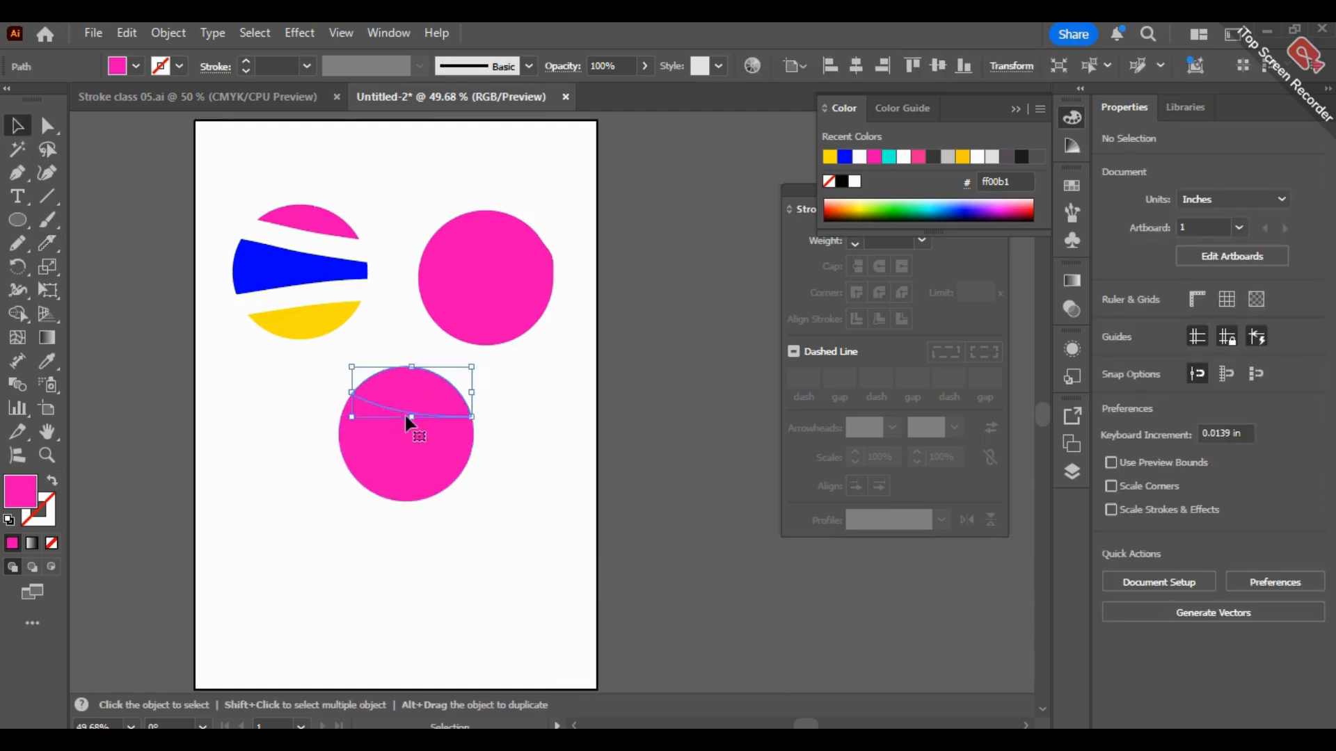
{"action": "left_click", "coordinate": [522, 448]}
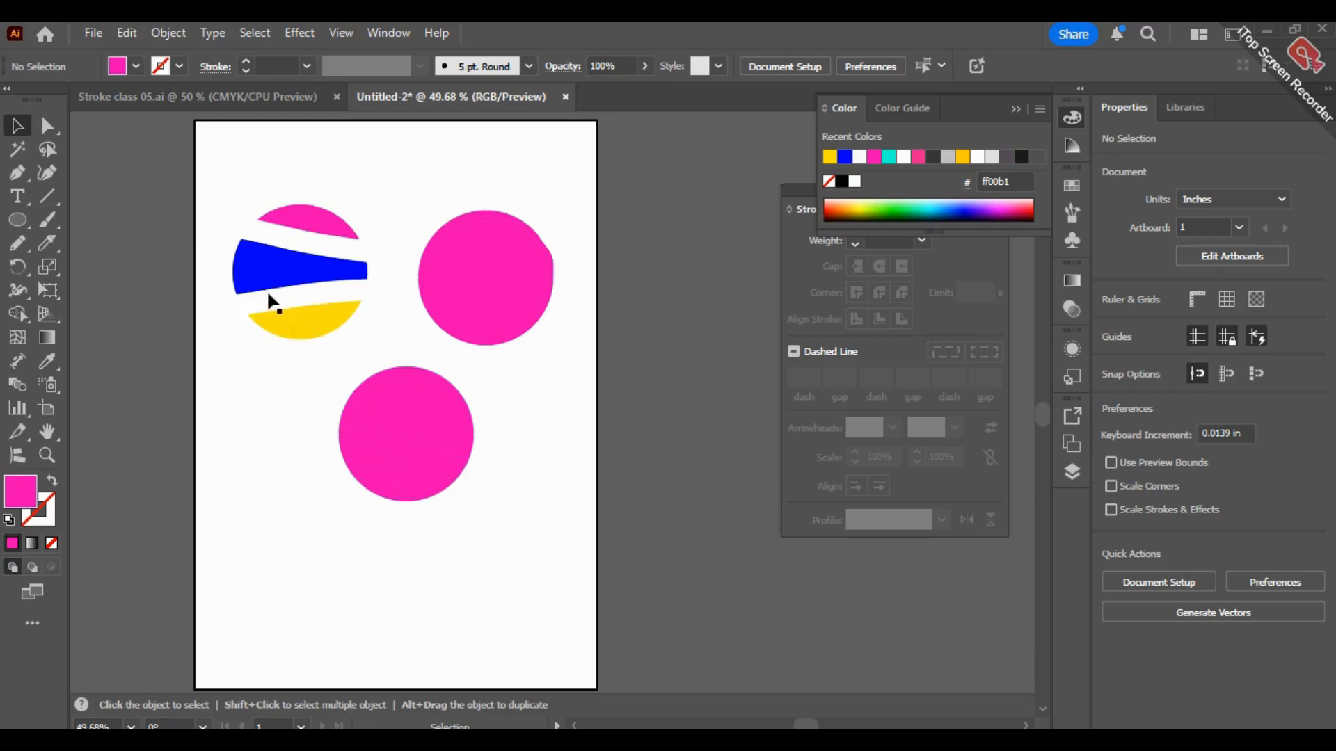
{"action": "left_click_drag", "start_coordinate": [413, 402], "coordinate": [494, 367]}
{"action": "left_click_drag", "start_coordinate": [452, 423], "coordinate": [494, 538]}
{"action": "left_click_drag", "start_coordinate": [380, 456], "coordinate": [342, 525]}
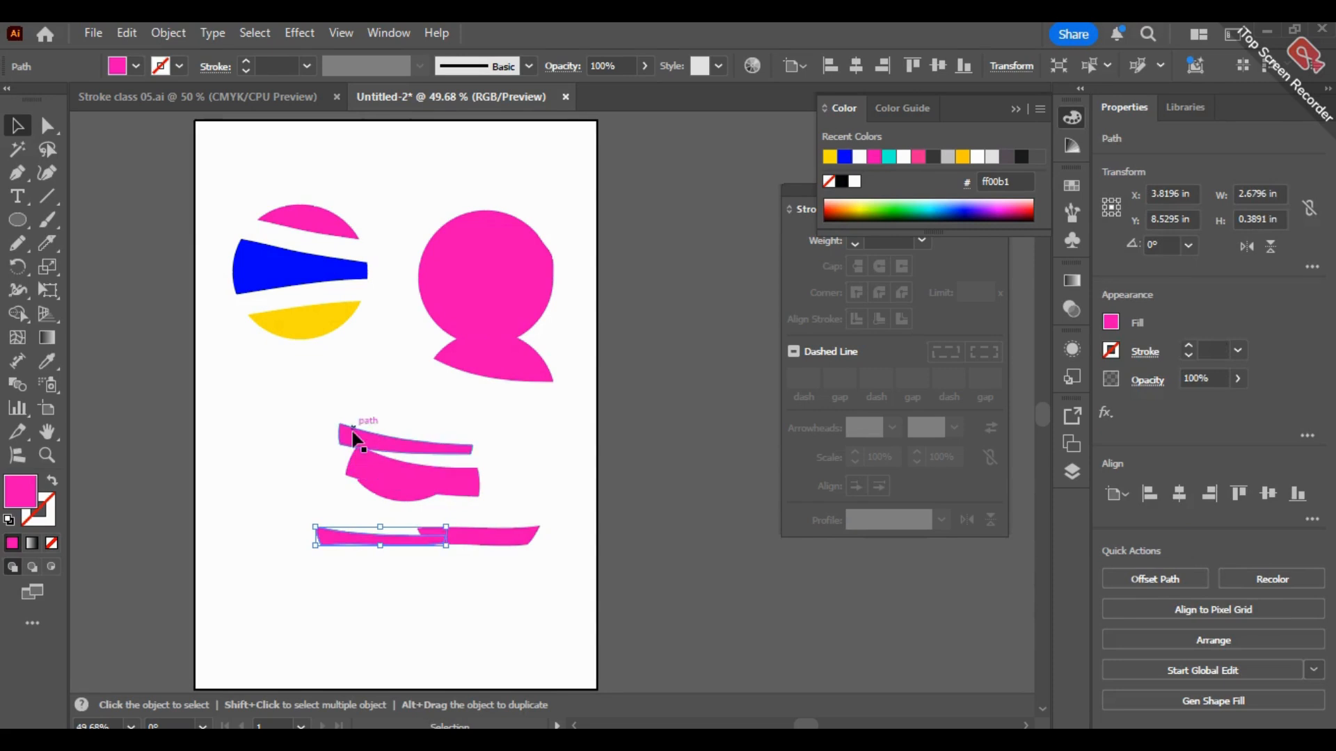
{"action": "key", "text": "ctrl+z"}
{"action": "key", "text": "ctrl+z"}
{"action": "key", "text": "ctrl+z"}
{"action": "key", "text": "ctrl+z"}
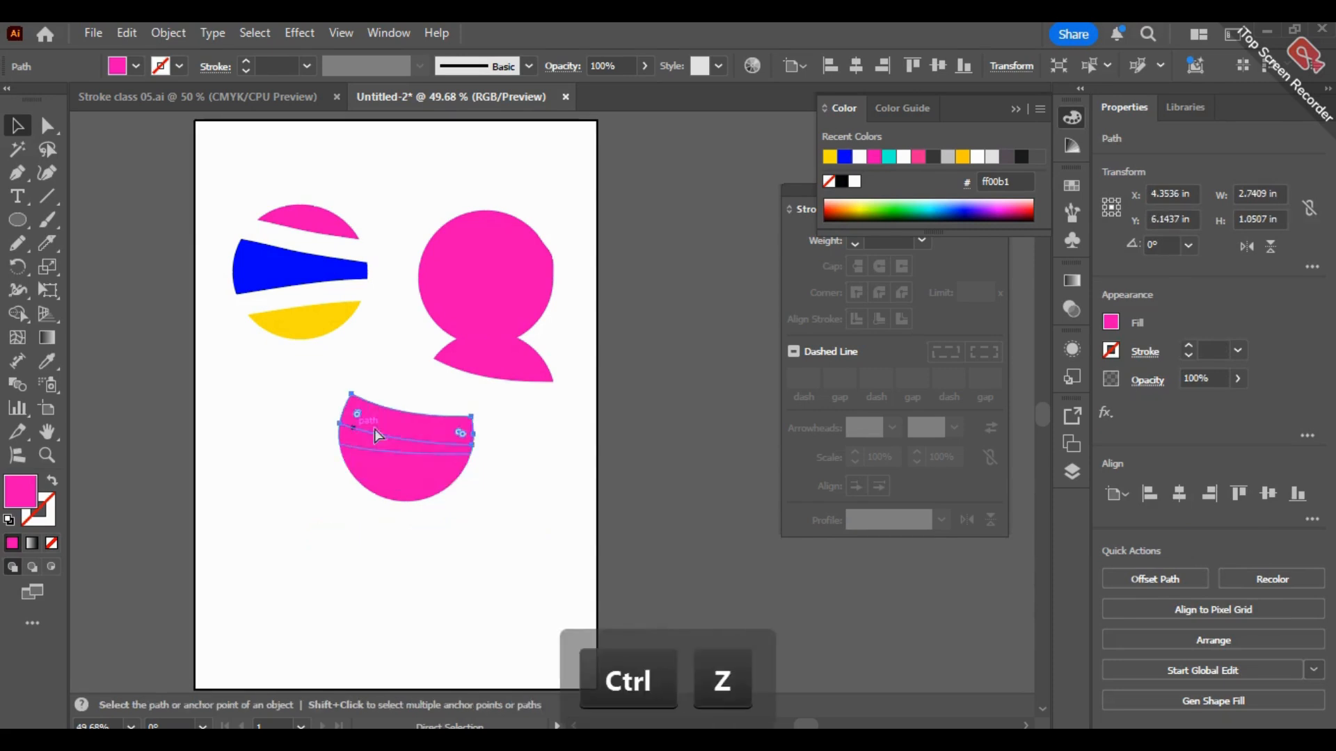
{"action": "key", "text": "ctrl+z"}
{"action": "key", "text": "ctrl+z"}
{"action": "key", "text": "ctrl+z"}
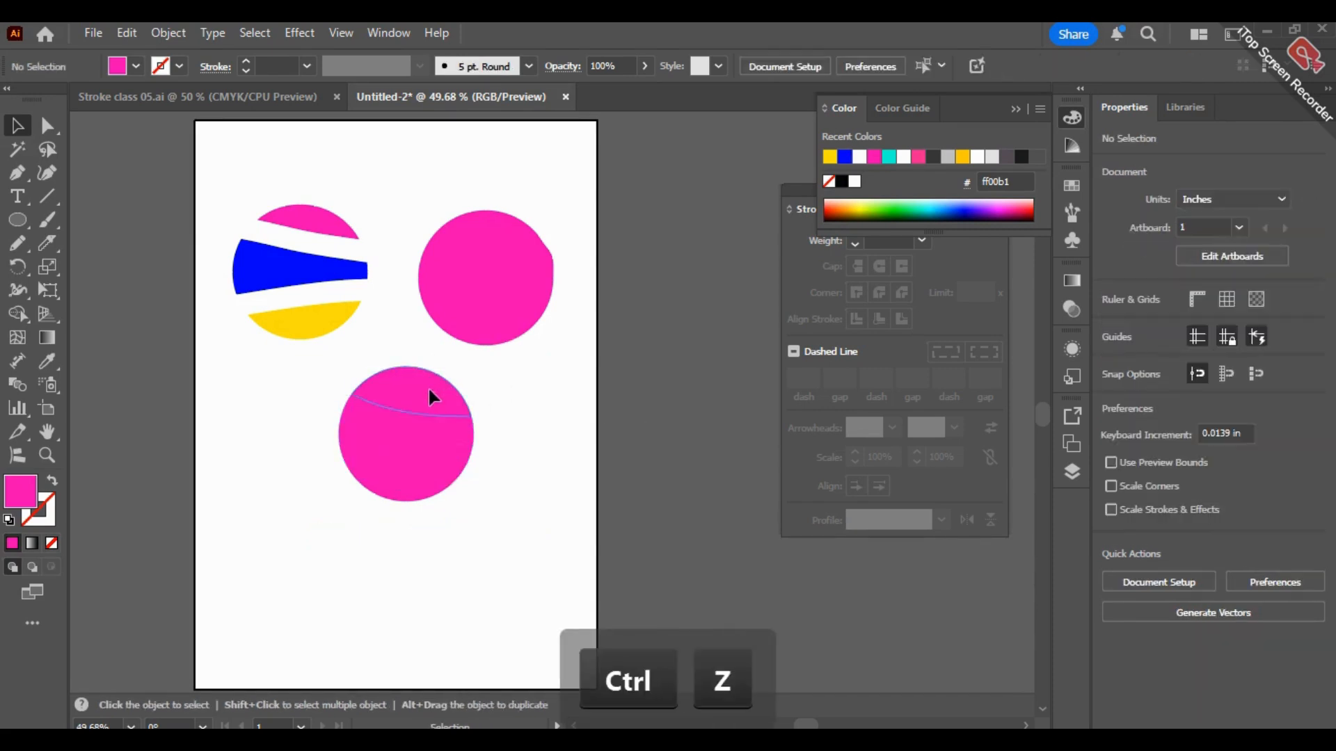
Step: Fill the top slice of the bottom circle with magenta ff00f9
{"action": "double_click", "coordinate": [35, 494]}
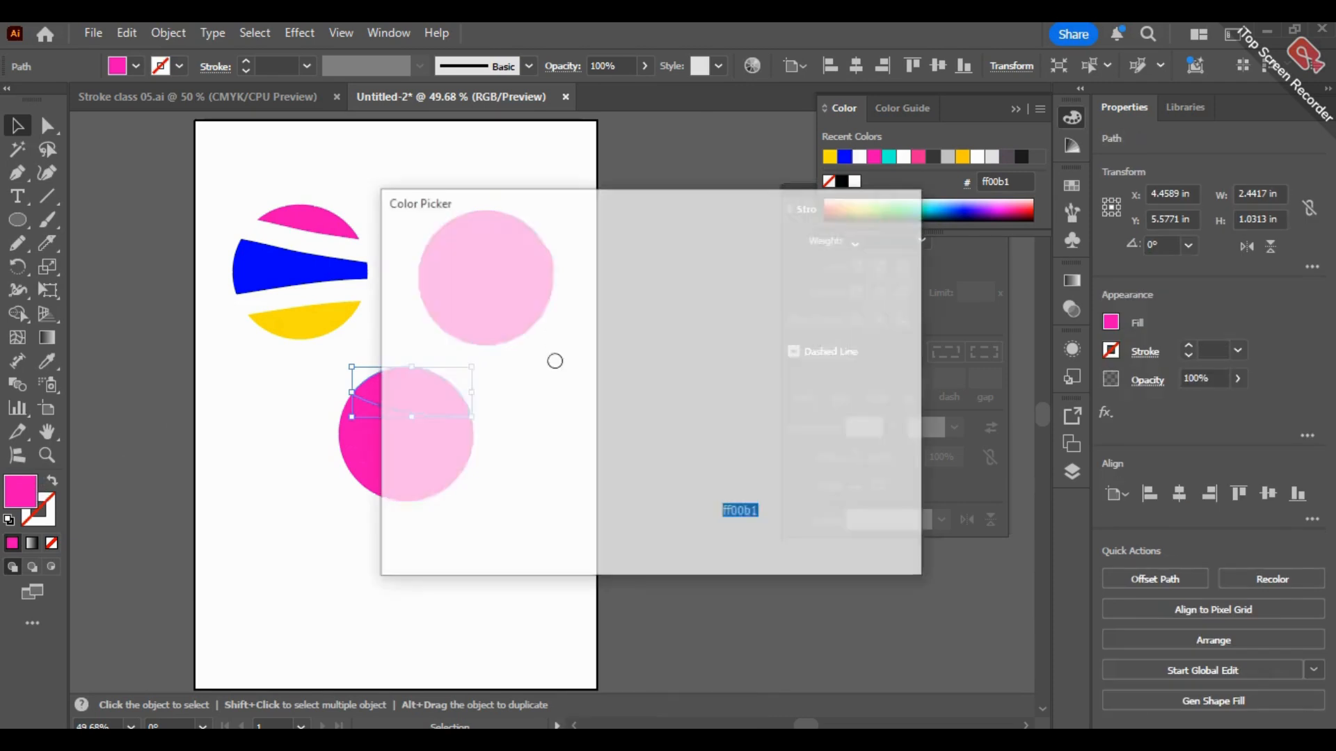
{"action": "left_click_drag", "start_coordinate": [668, 426], "coordinate": [685, 304]}
{"action": "mouse_move", "coordinate": [632, 452]}
{"action": "left_mouse_down"}
{"action": "mouse_move", "coordinate": [643, 473]}
{"action": "mouse_move", "coordinate": [631, 451]}
{"action": "mouse_move", "coordinate": [660, 259]}
{"action": "left_mouse_up"}
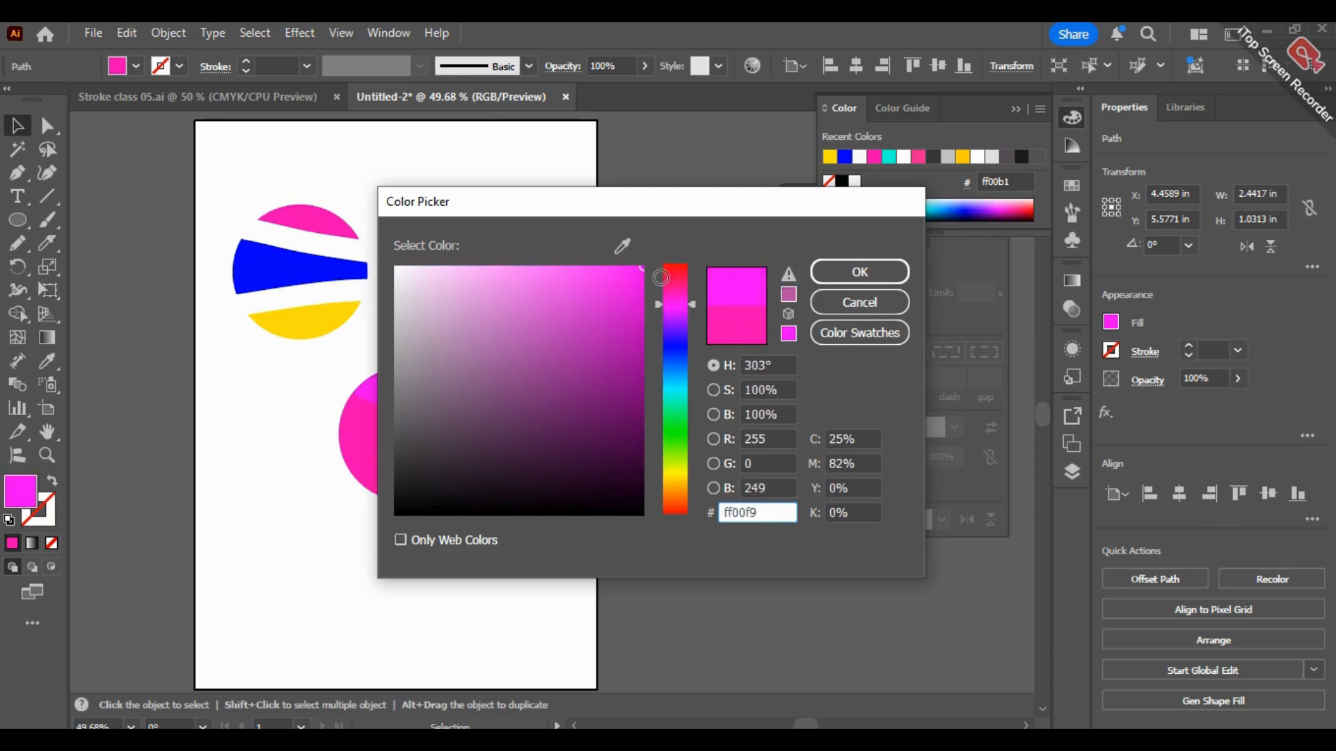
{"action": "left_click", "coordinate": [878, 279]}
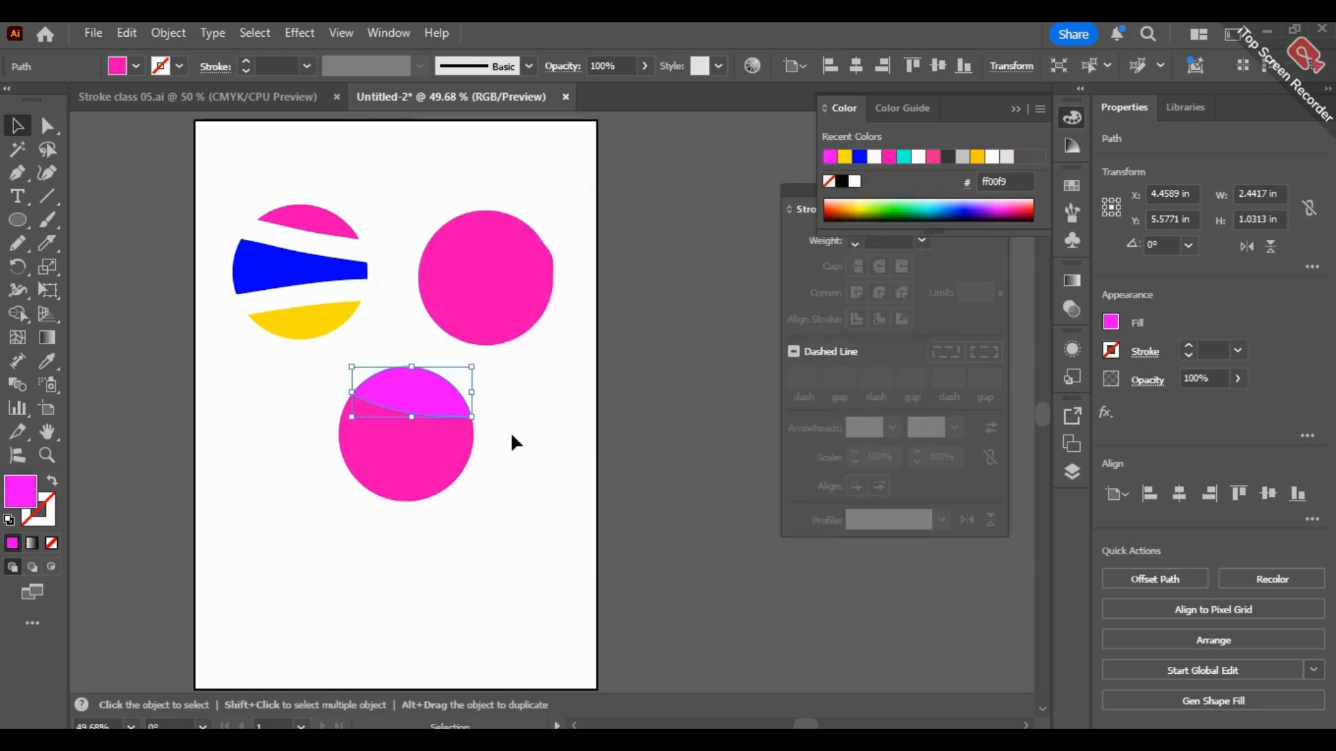
Step: Fill the second slice of the bottom circle with a slightly darker bright magenta
{"action": "double_click", "coordinate": [26, 497]}
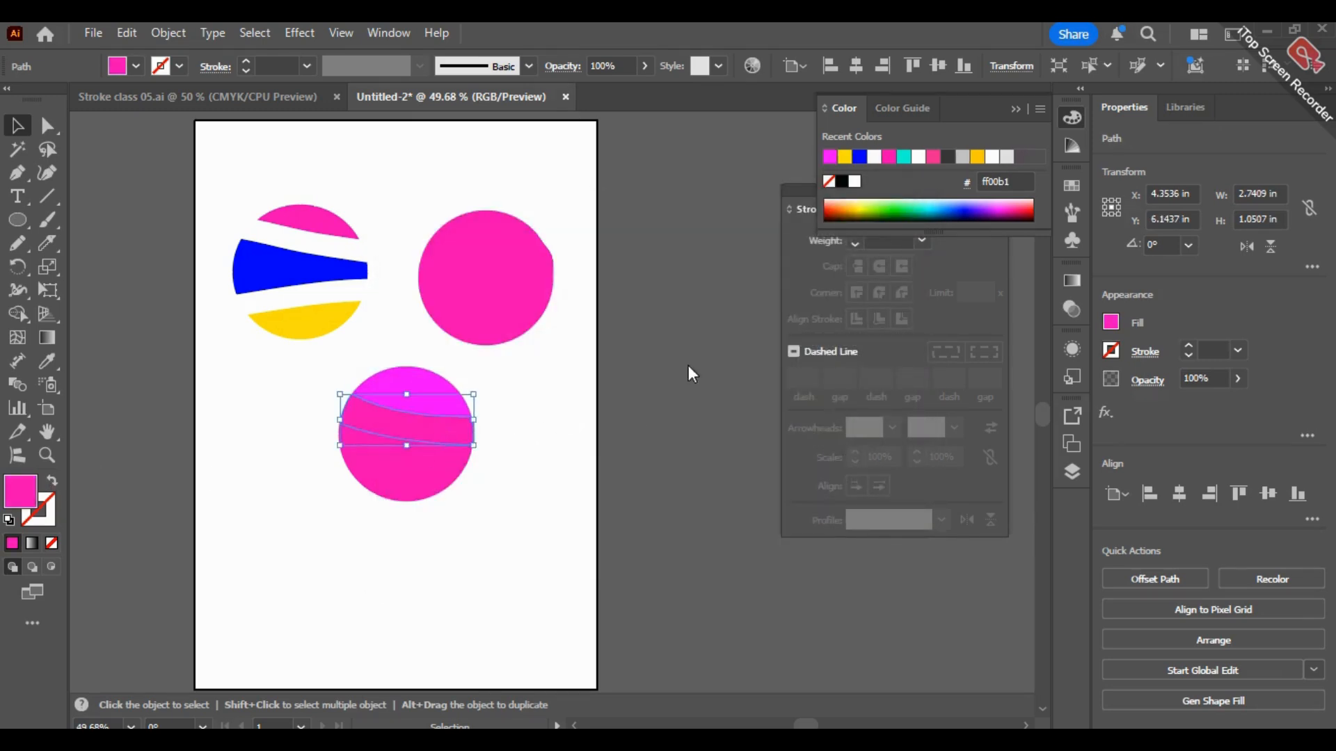
{"action": "left_click_drag", "start_coordinate": [629, 305], "coordinate": [569, 286]}
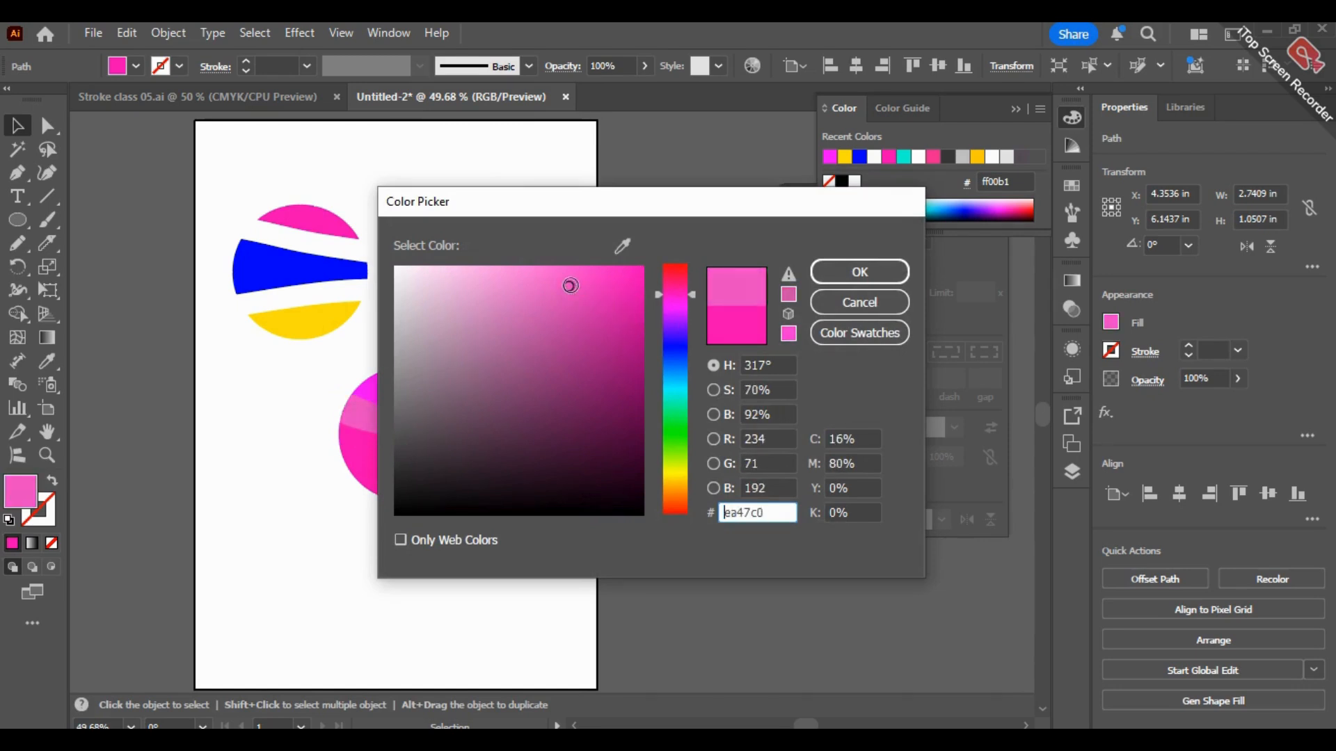
{"action": "mouse_move", "coordinate": [676, 297]}
{"action": "left_mouse_down"}
{"action": "mouse_move", "coordinate": [683, 306]}
{"action": "mouse_move", "coordinate": [599, 316]}
{"action": "mouse_move", "coordinate": [557, 302]}
{"action": "mouse_move", "coordinate": [641, 291]}
{"action": "left_mouse_up"}
{"action": "key", "text": "Return"}
Step: Fill the third slice of the bottom circle with purple b424bc and deselect it
{"action": "left_click", "coordinate": [440, 454]}
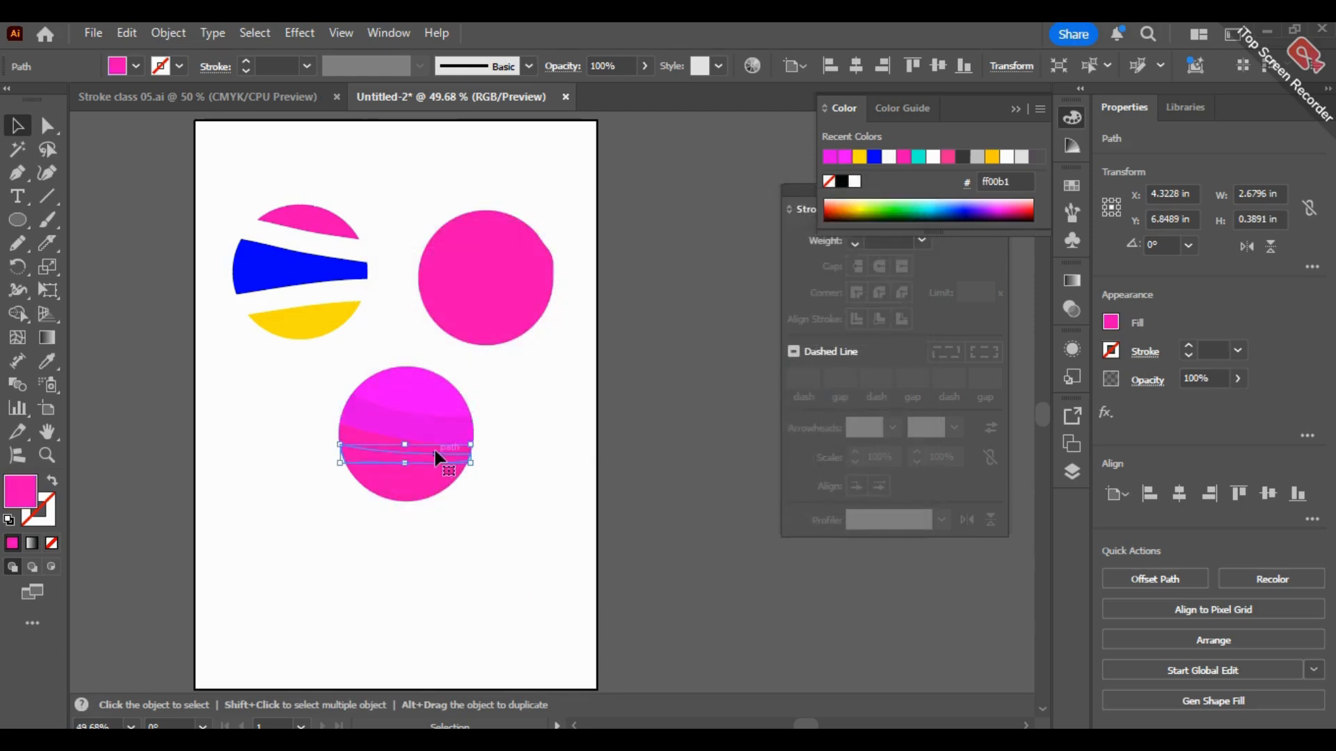
{"action": "left_click", "coordinate": [376, 447]}
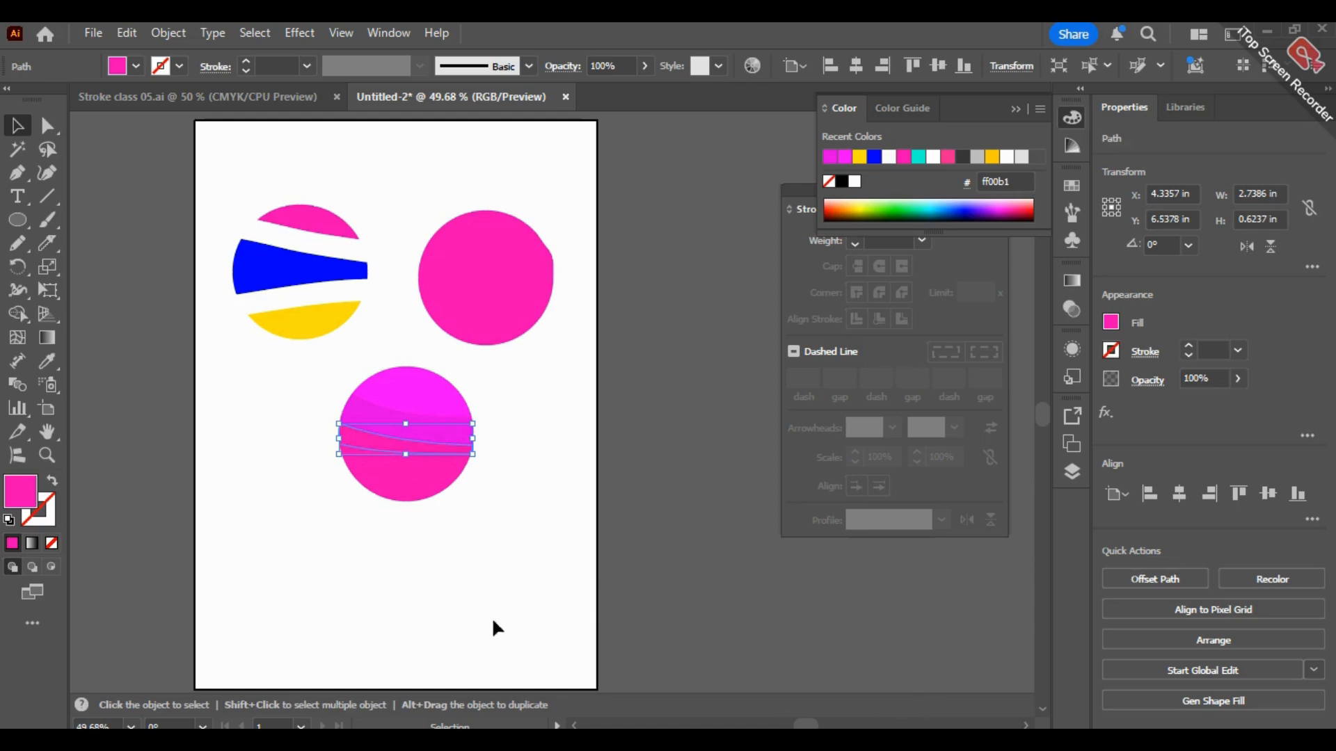
{"action": "double_click", "coordinate": [25, 498]}
{"action": "left_click_drag", "start_coordinate": [671, 295], "coordinate": [679, 307]}
{"action": "left_click_drag", "start_coordinate": [588, 325], "coordinate": [598, 331]}
{"action": "left_click", "coordinate": [860, 272]}
{"action": "left_click", "coordinate": [517, 502]}
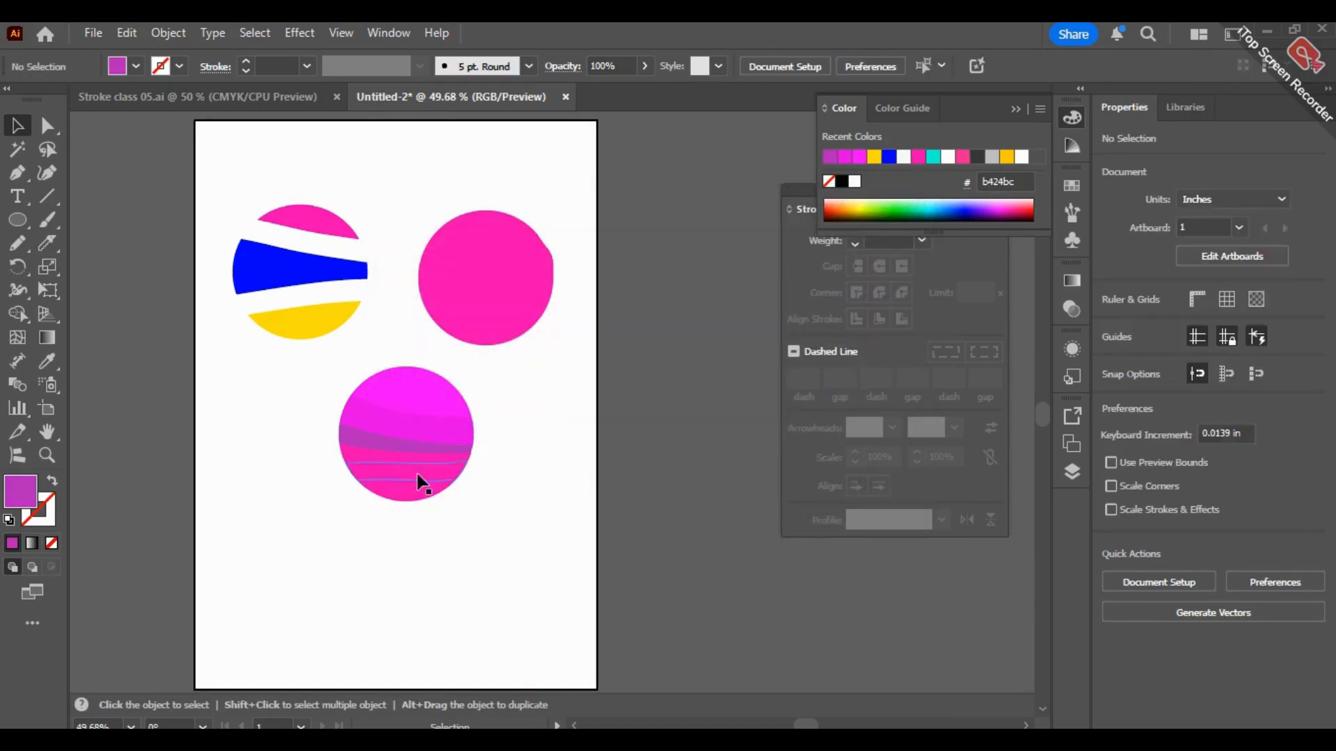
Step: Select the remaining pink slices of the bottom circle and give them the third slice's purple fill with the Eyedropper
{"action": "left_click", "coordinate": [355, 464]}
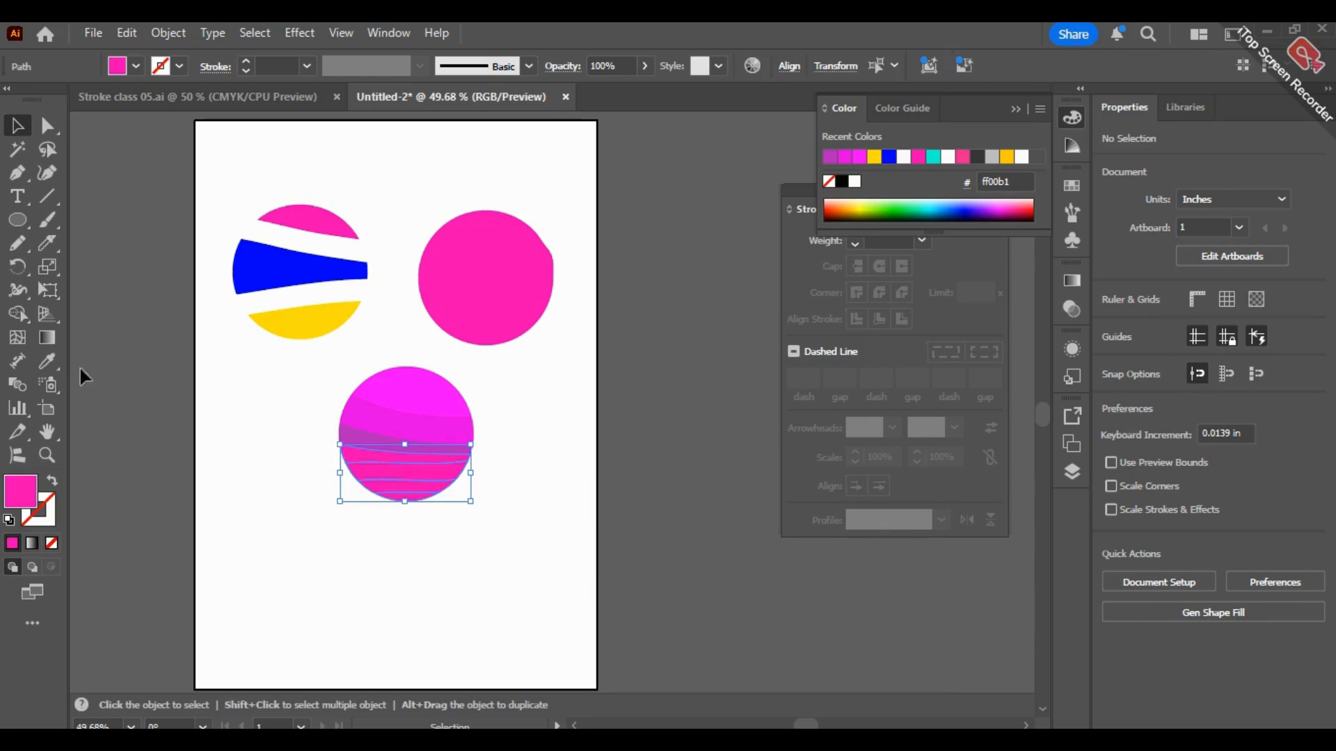
{"action": "left_click", "coordinate": [48, 361]}
{"action": "left_click", "coordinate": [359, 438]}
{"action": "key", "text": "v"}
{"action": "left_click", "coordinate": [352, 494]}
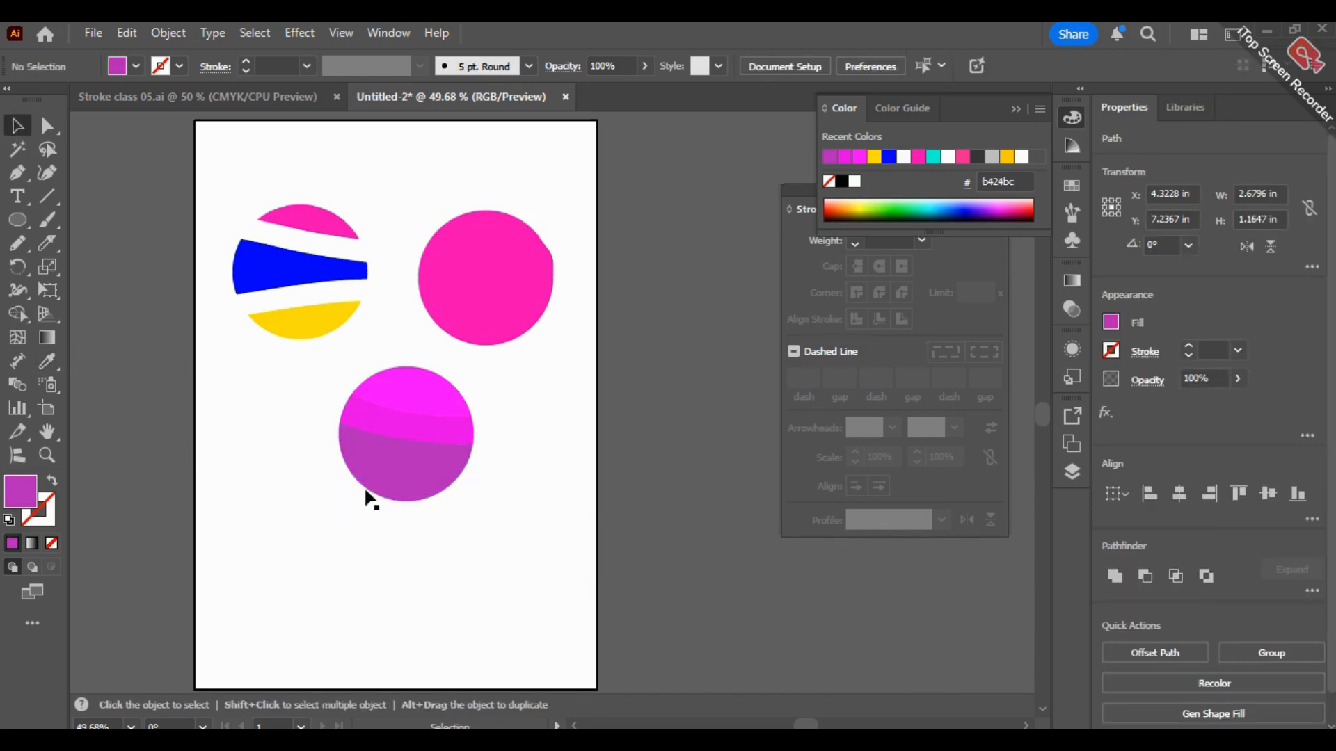
Step: Fill the fourth slice of the bottom circle with the darker purple 84238c
{"action": "left_click", "coordinate": [415, 455]}
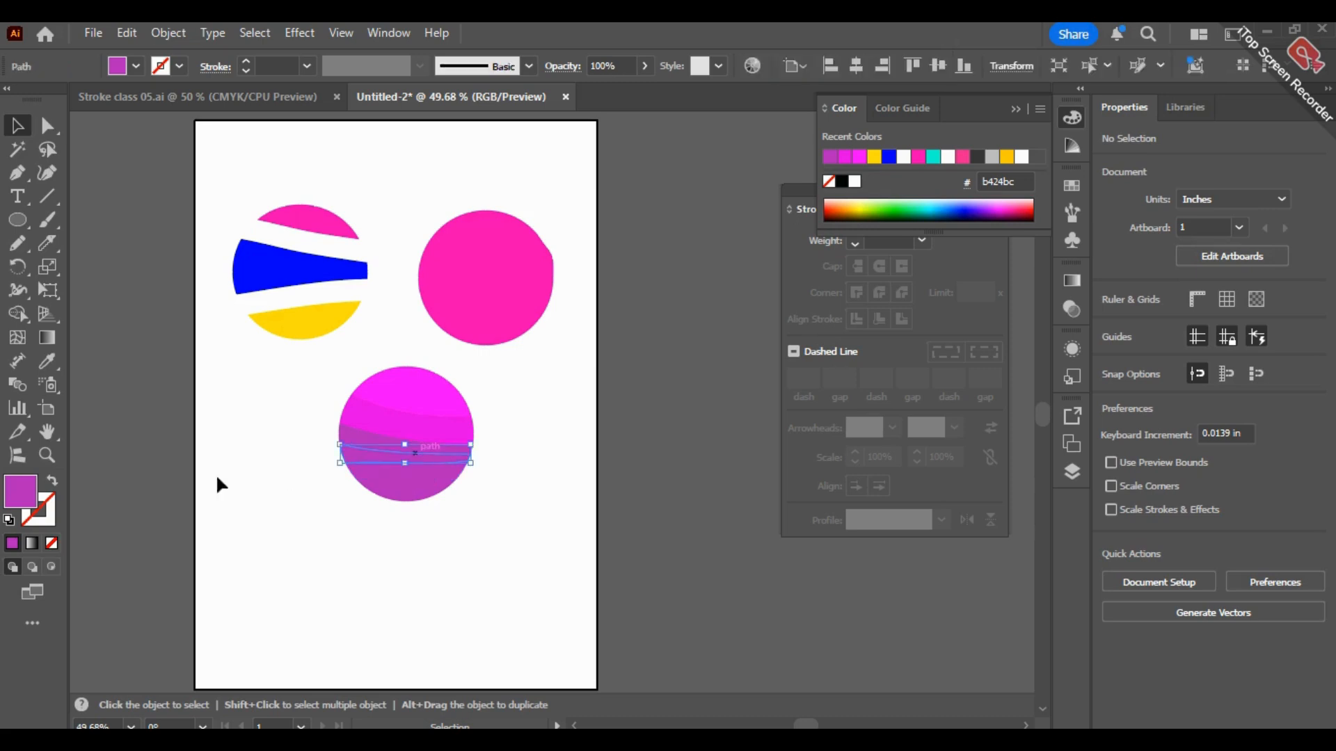
{"action": "double_click", "coordinate": [21, 492]}
{"action": "mouse_move", "coordinate": [585, 366]}
{"action": "left_mouse_down"}
{"action": "mouse_move", "coordinate": [593, 396]}
{"action": "mouse_move", "coordinate": [576, 366]}
{"action": "mouse_move", "coordinate": [581, 379]}
{"action": "left_mouse_up"}
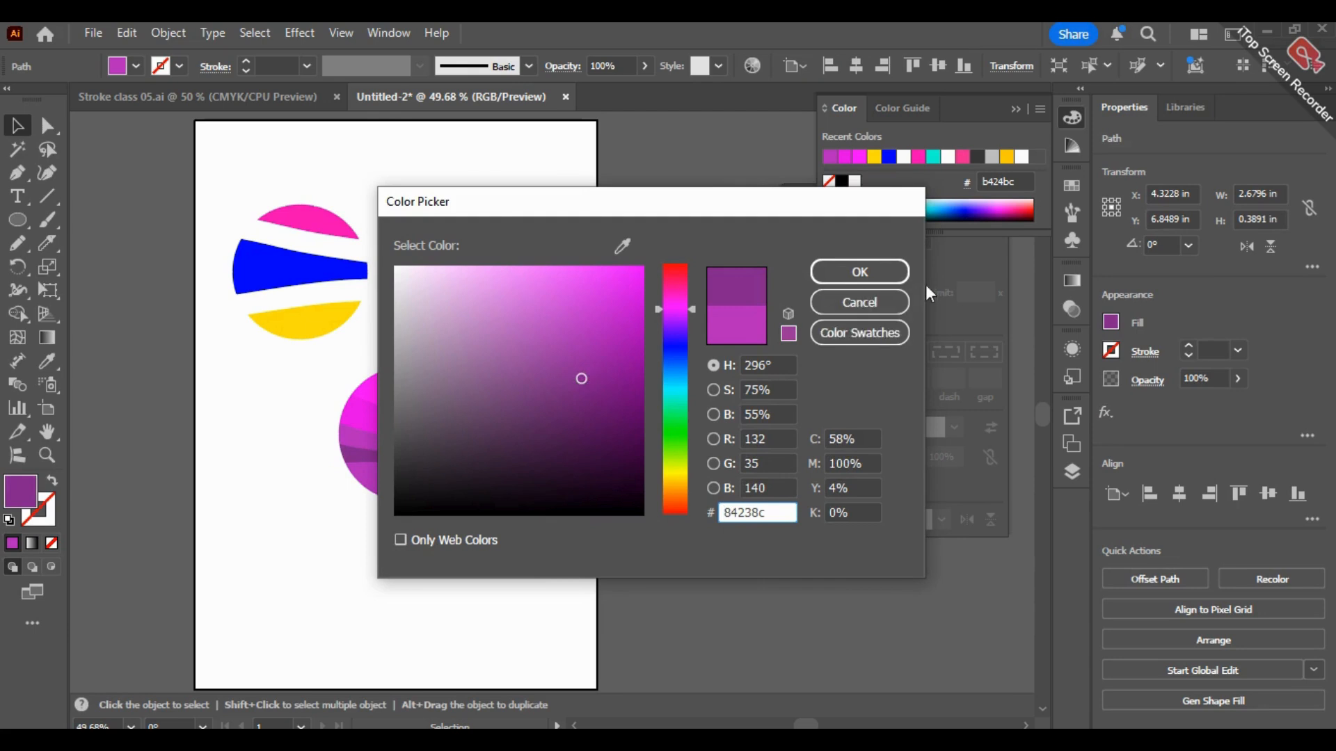
{"action": "left_click", "coordinate": [860, 271]}
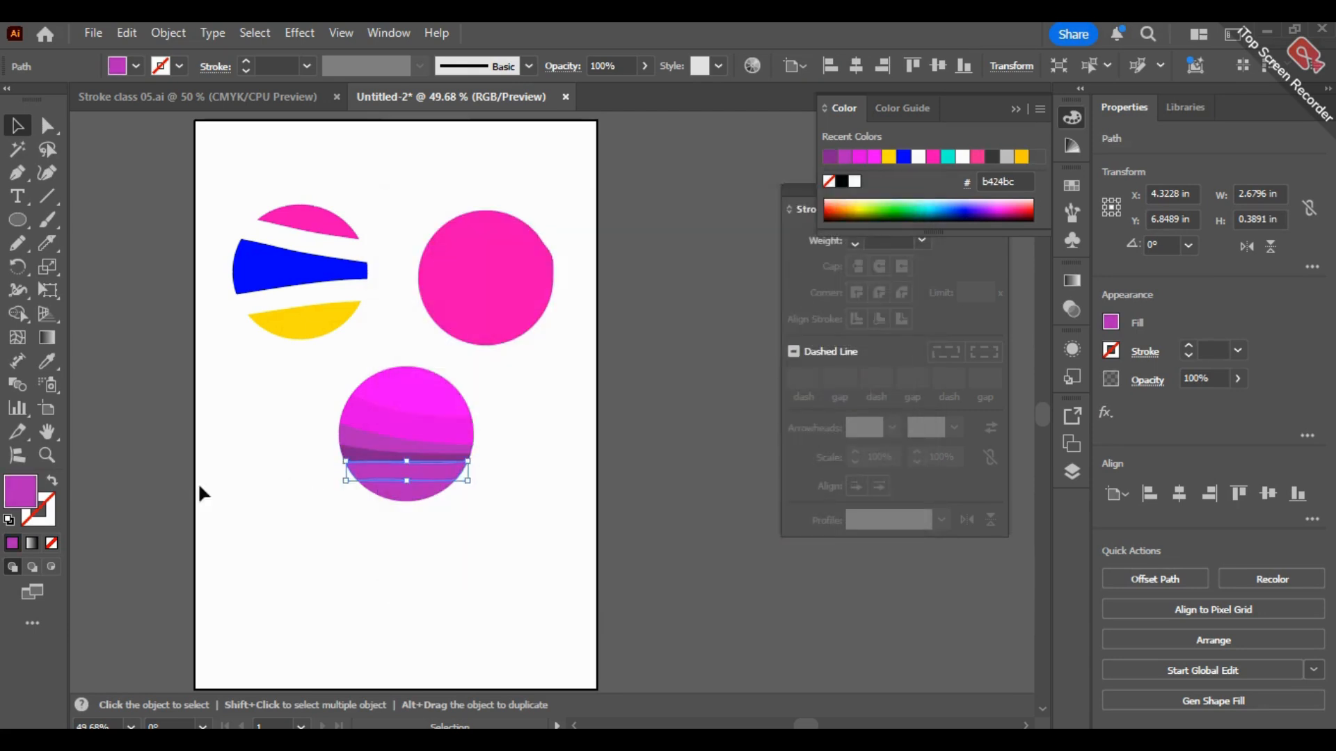
Step: Fill the fifth slice of the bottom circle with deep purple 611068
{"action": "double_click", "coordinate": [20, 492]}
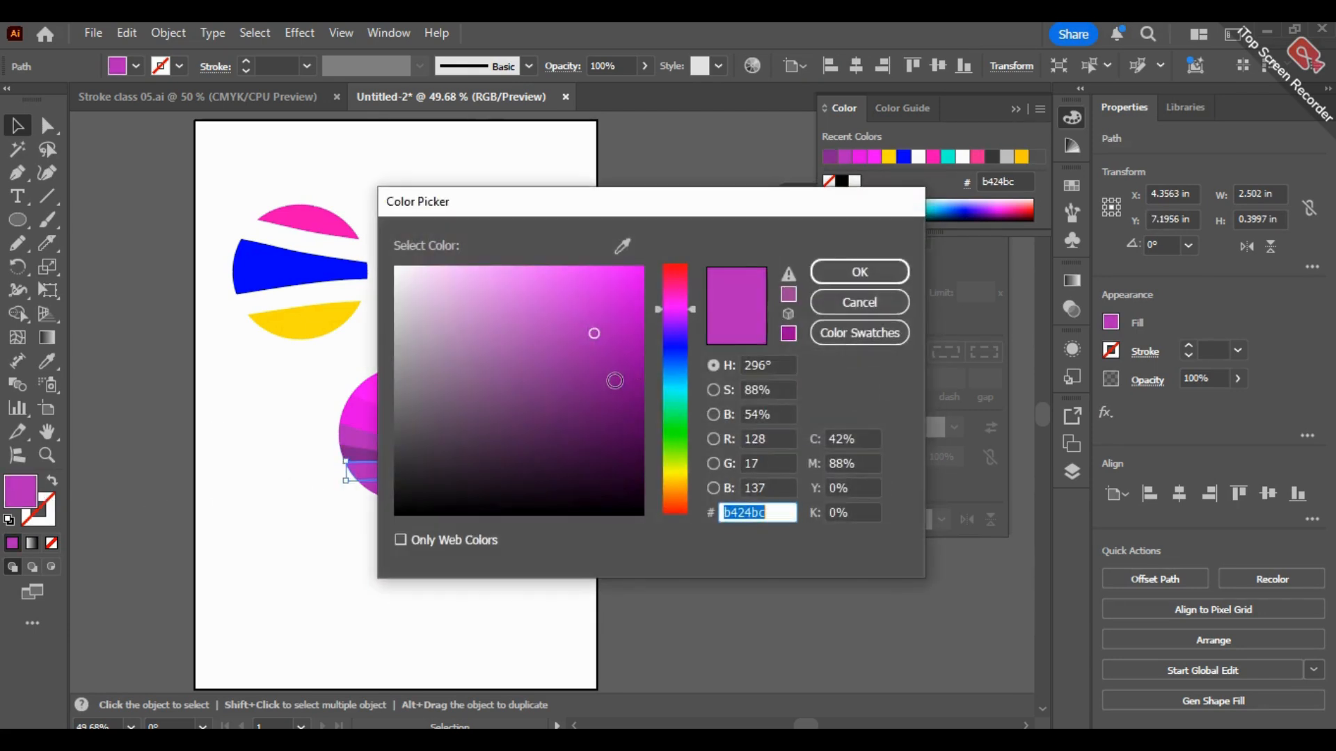
{"action": "left_click", "coordinate": [606, 411]}
{"action": "left_click", "coordinate": [859, 271]}
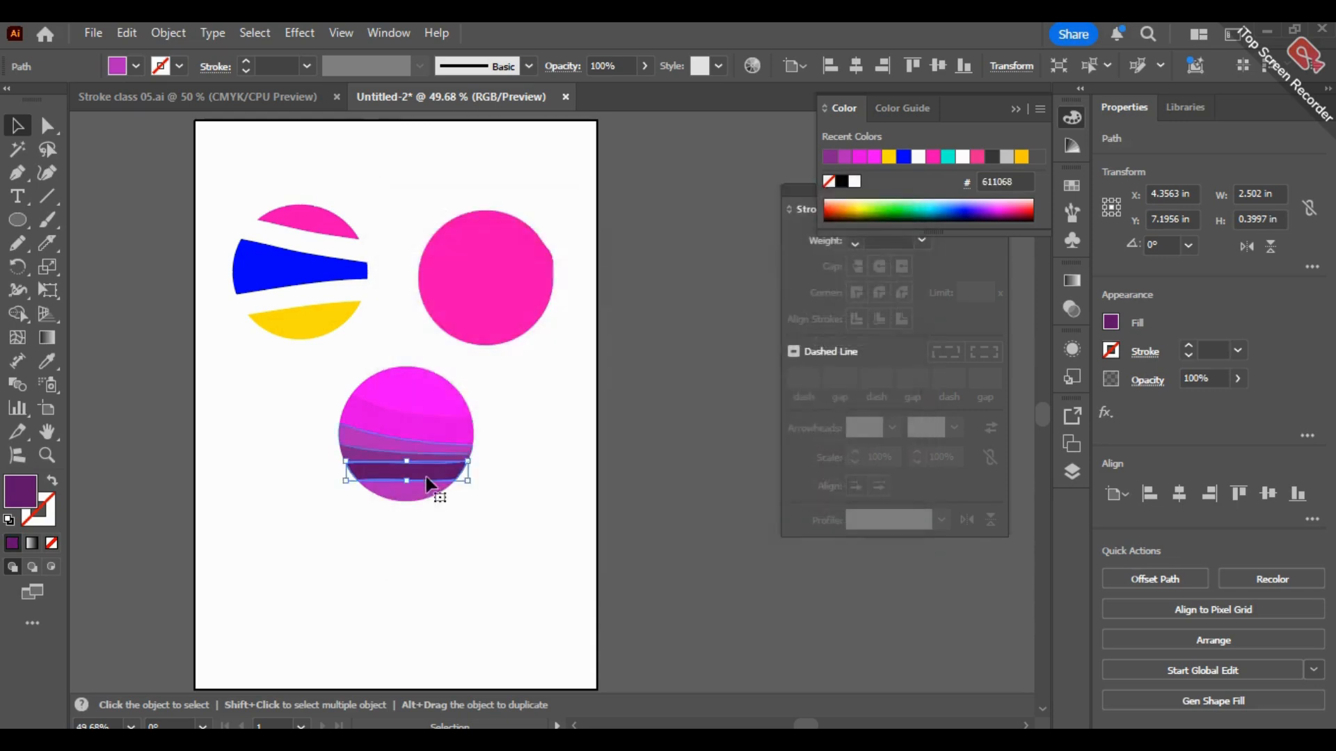
Step: Fill the sixth slice of the bottom circle with dark purple 401244 and deselect it
{"action": "left_click", "coordinate": [393, 491]}
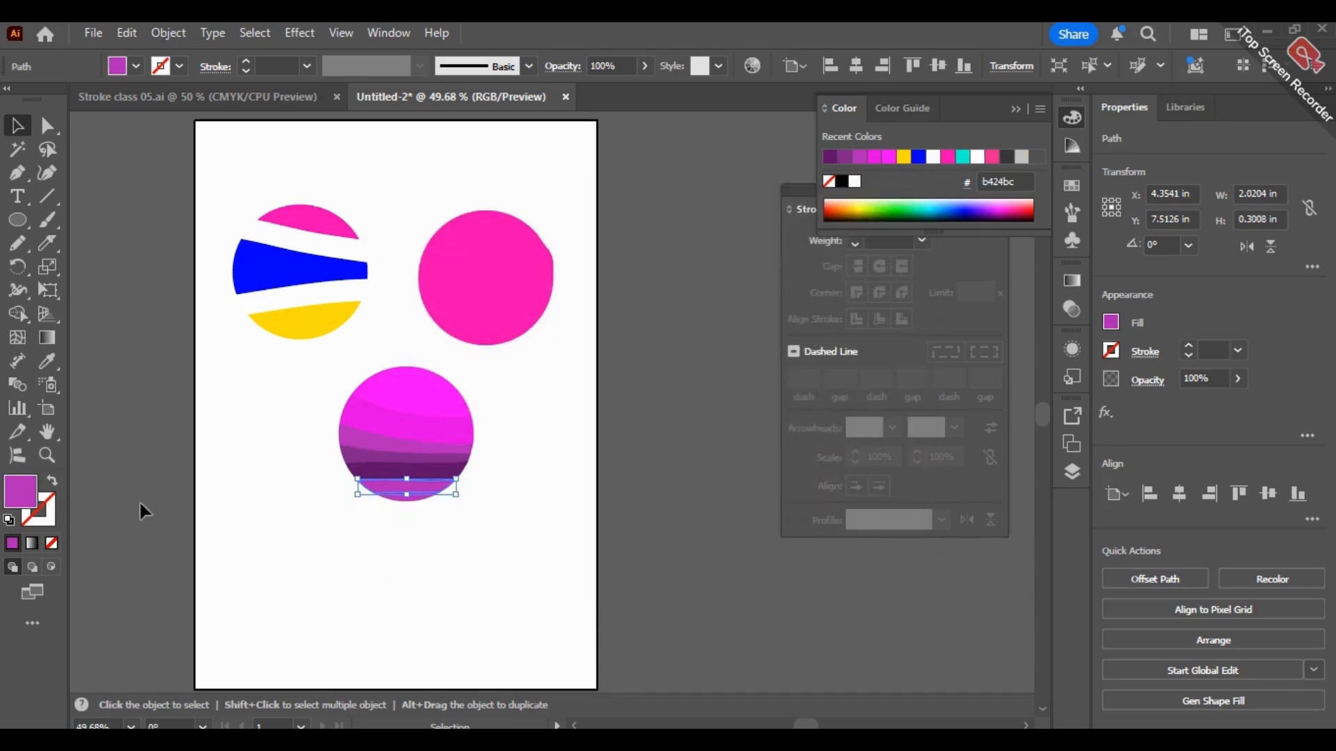
{"action": "double_click", "coordinate": [21, 496]}
{"action": "left_click", "coordinate": [576, 449]}
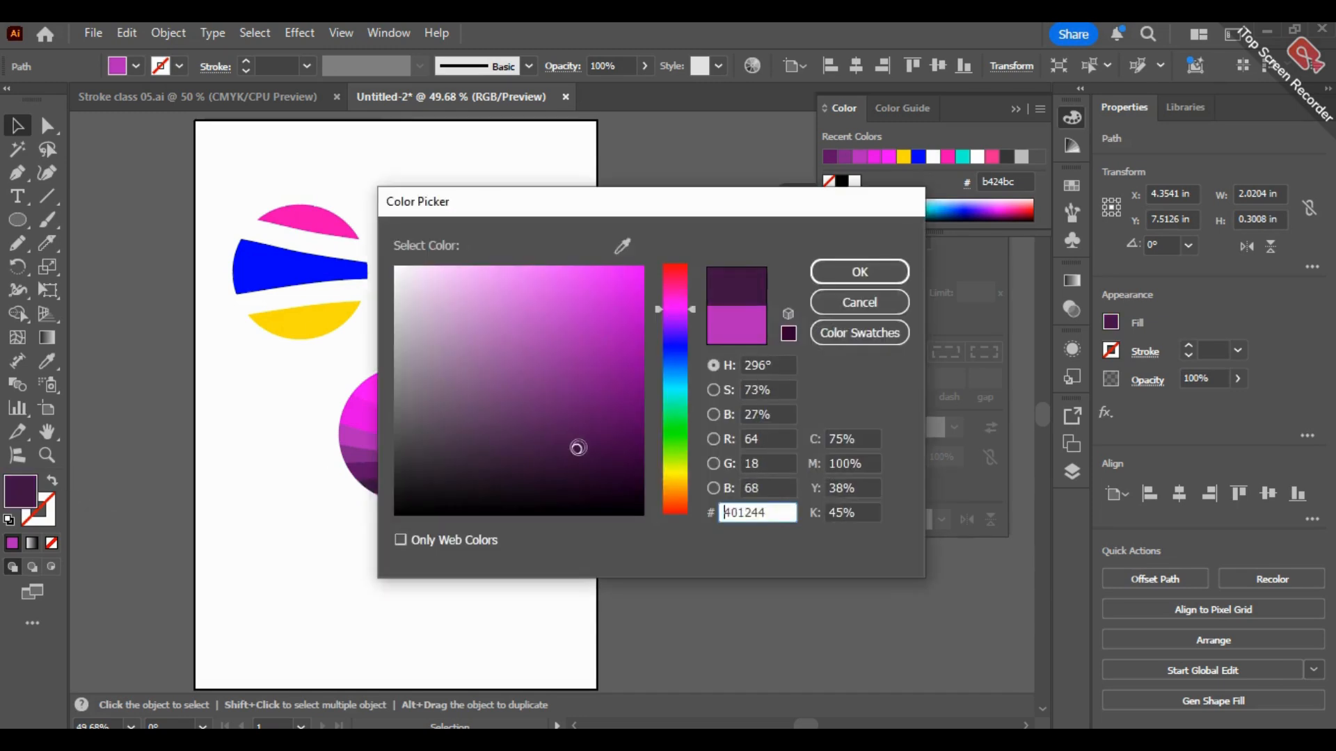
{"action": "left_click", "coordinate": [860, 271]}
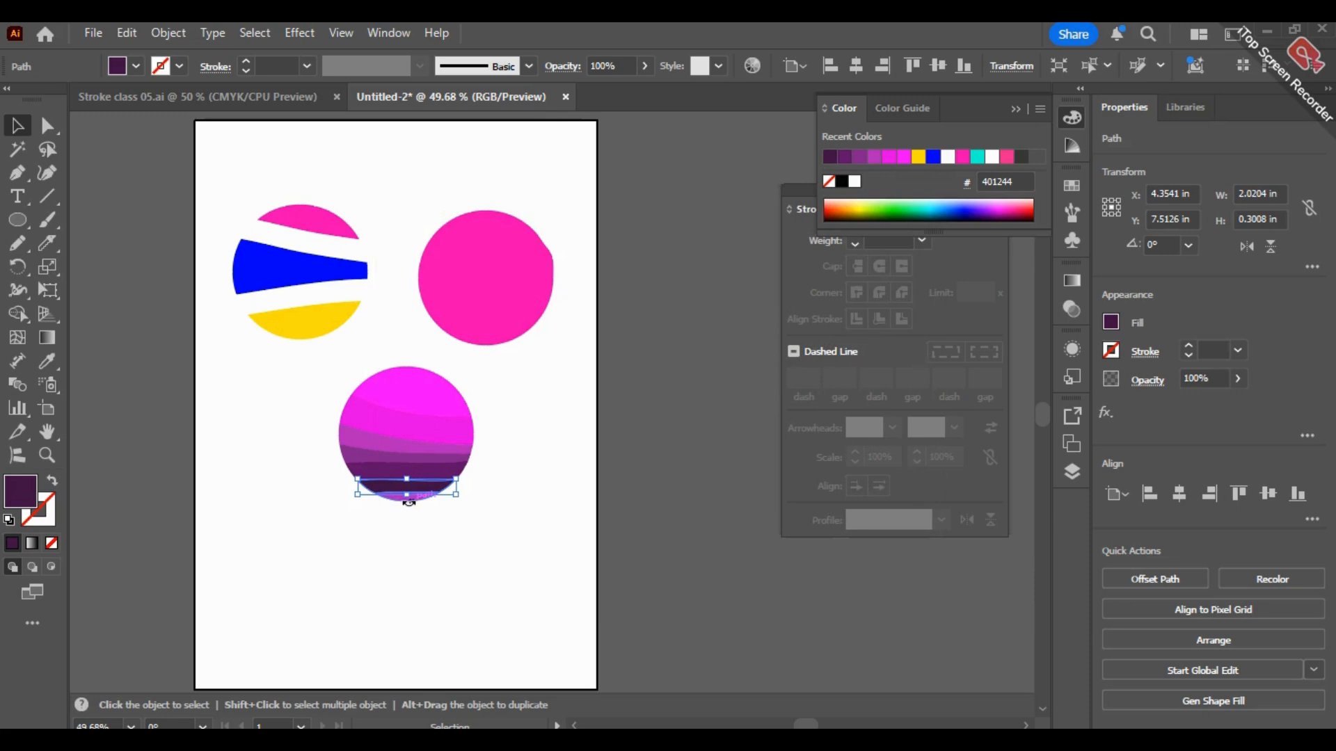
{"action": "left_click", "coordinate": [494, 541]}
Step: Fill the lowest slice of the bottom circle with near-black purple 210123 and deselect it
{"action": "left_click", "coordinate": [400, 500]}
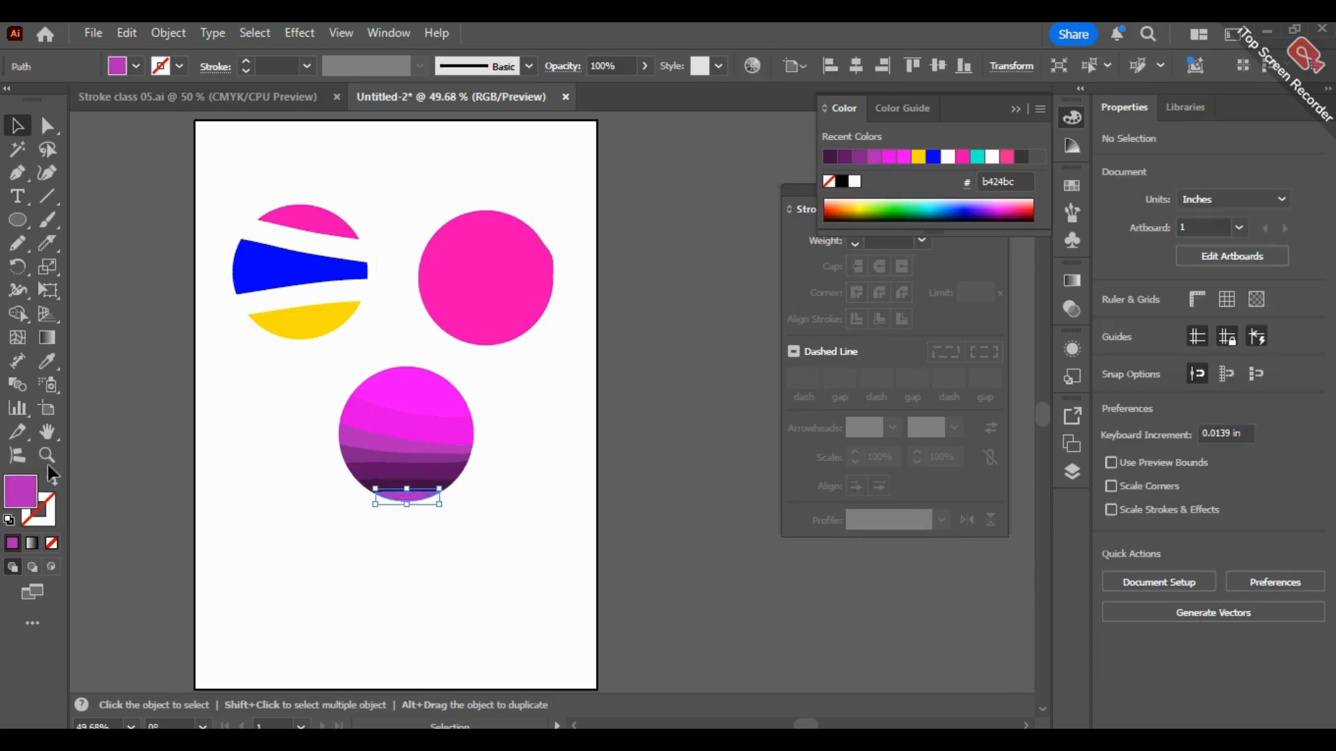
{"action": "left_click", "coordinate": [635, 478]}
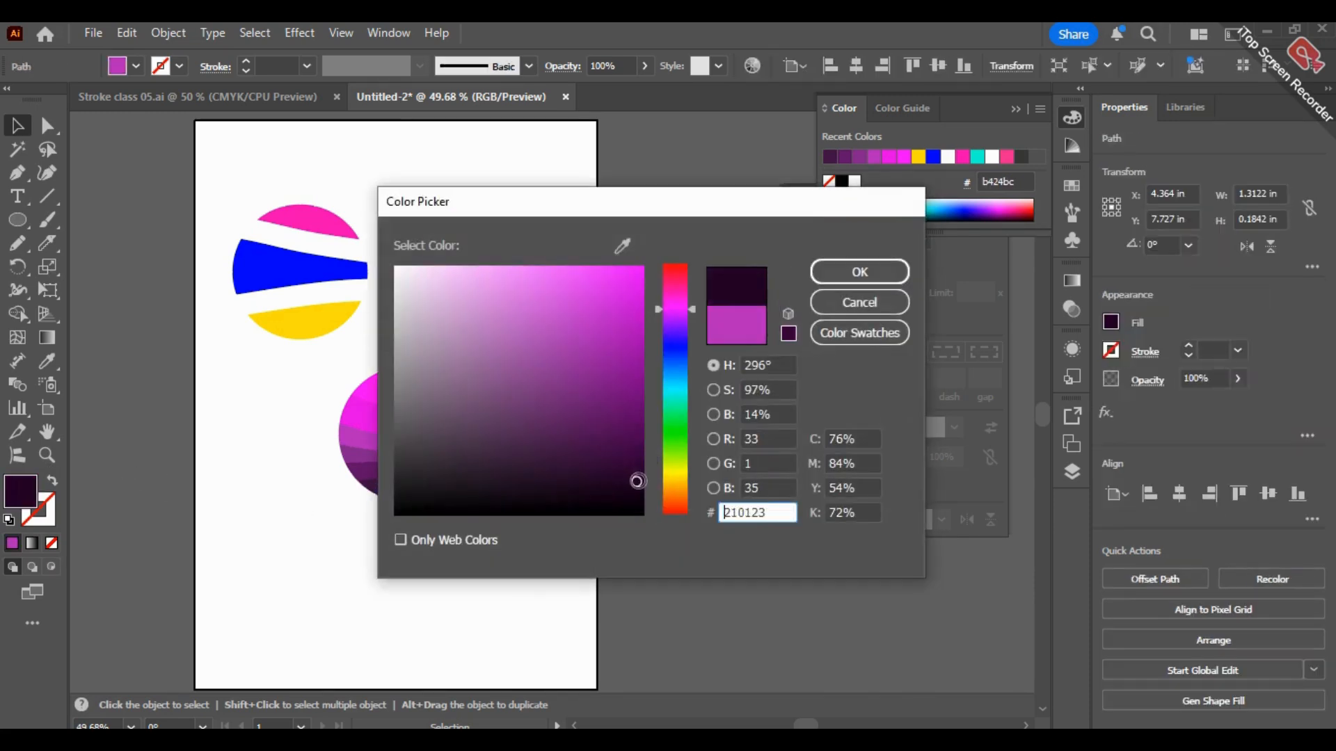
{"action": "left_click", "coordinate": [846, 274]}
{"action": "left_click", "coordinate": [703, 570]}
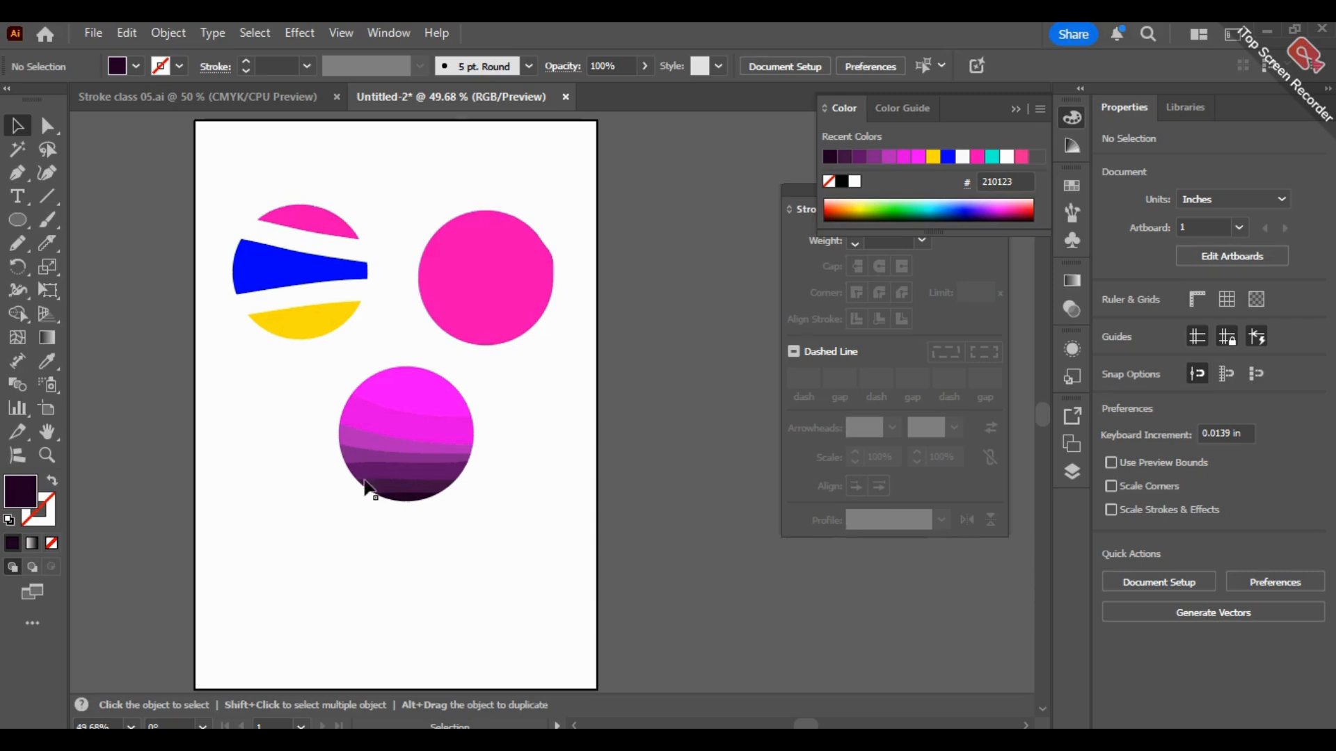
Step: Select the solid pink circle and examine the cut section of its upper-right edge up close
{"action": "left_click_drag", "start_coordinate": [414, 139], "coordinate": [592, 327]}
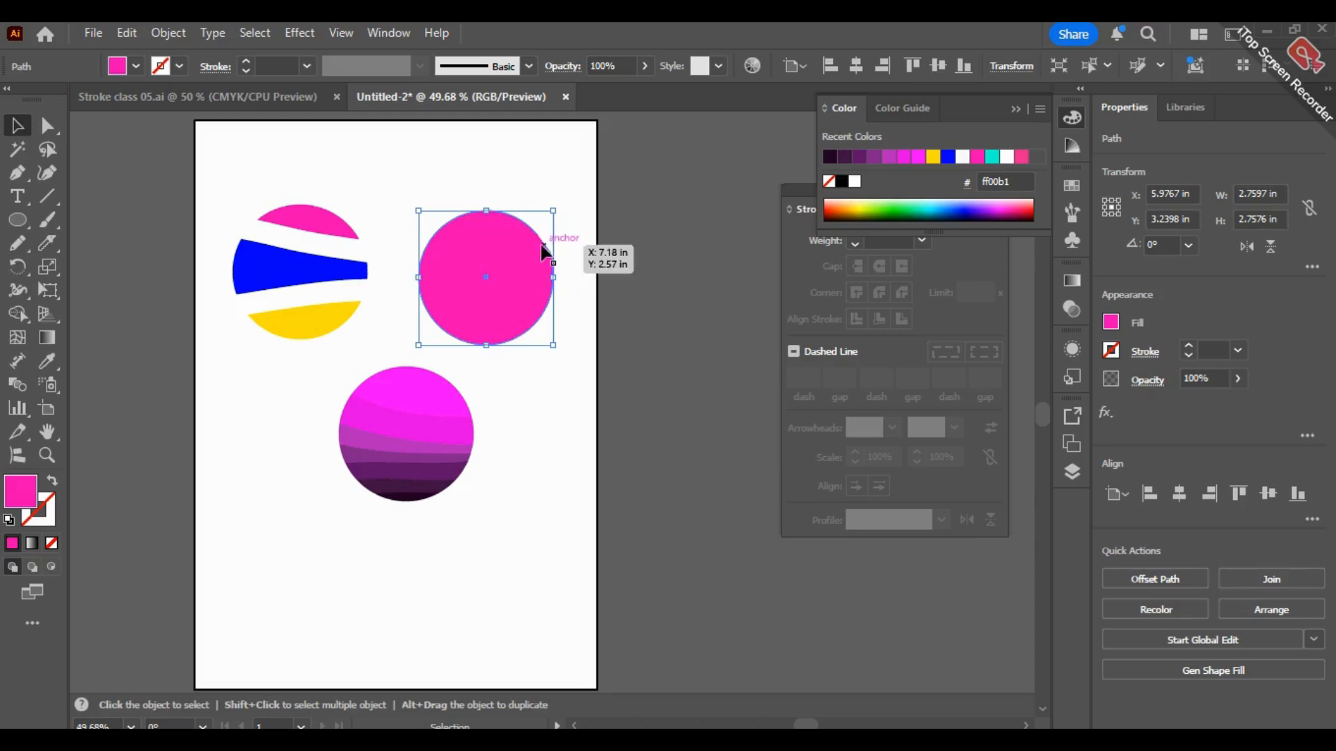
{"action": "scroll", "coordinate": [539, 245], "scroll_direction": "up", "scroll_amount": 3, "text": "alt"}
{"action": "scroll", "coordinate": [645, 298], "scroll_direction": "up", "scroll_amount": 2, "text": "alt"}
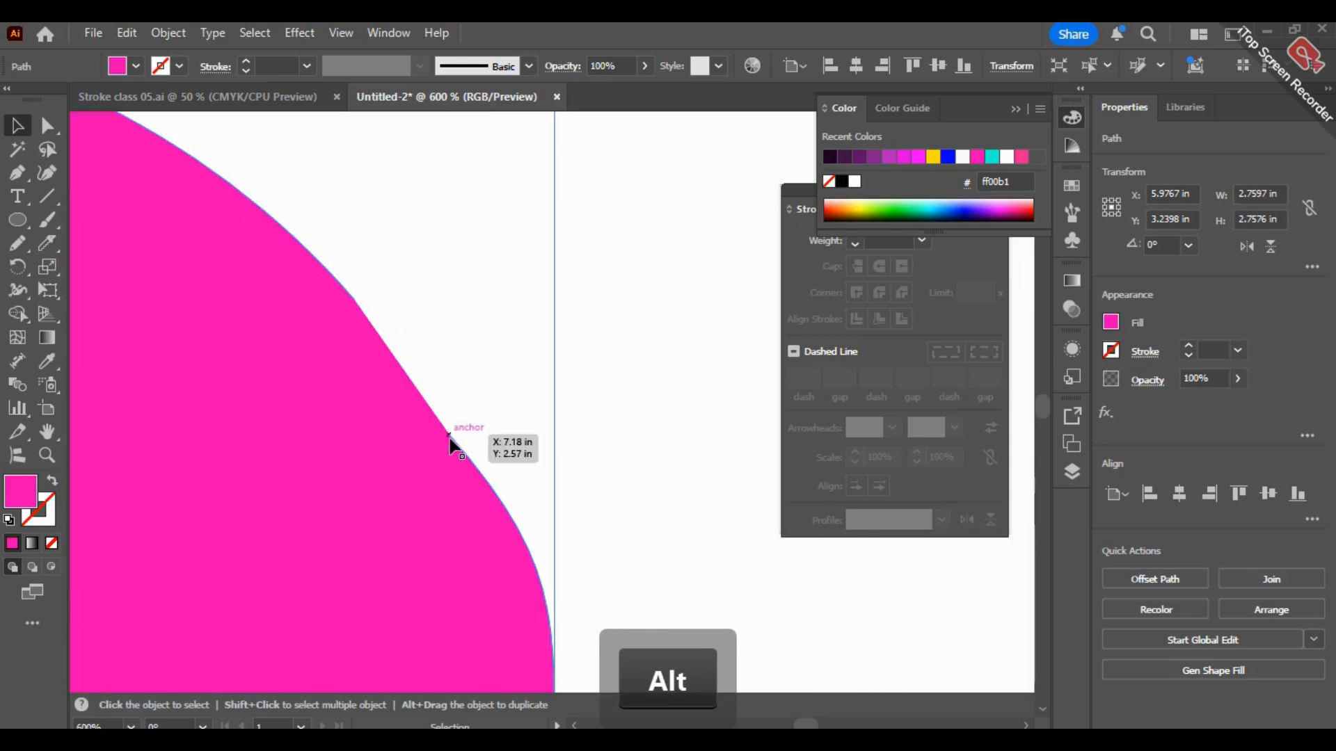
{"action": "scroll", "coordinate": [492, 381], "scroll_direction": "down", "scroll_amount": 4, "text": "alt"}
{"action": "scroll", "coordinate": [499, 385], "scroll_direction": "down", "scroll_amount": 2, "text": "alt"}
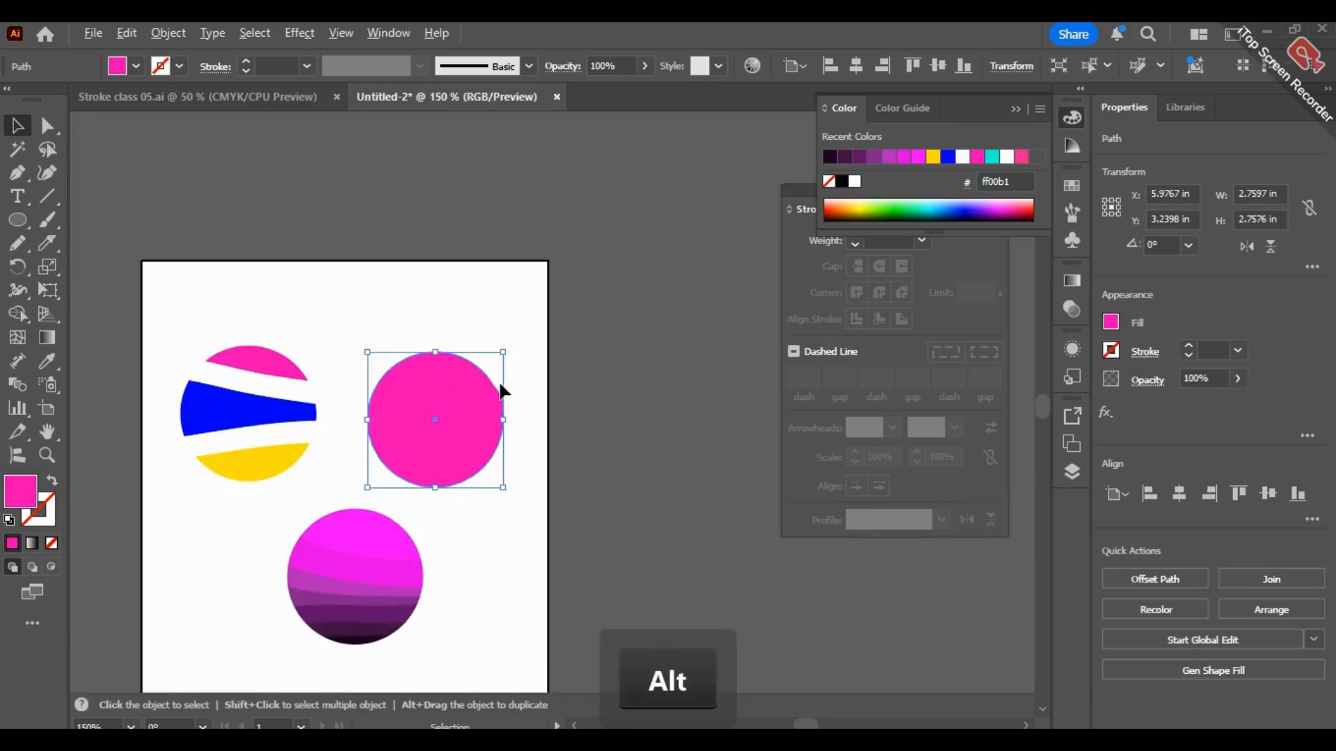
Step: Review the tool group holding the Eraser, Scissors and Knife tools, and deselect the pink circle
{"action": "left_click_drag", "start_coordinate": [626, 531], "coordinate": [682, 382]}
{"action": "scroll", "coordinate": [364, 290], "scroll_direction": "up", "scroll_amount": 1, "text": "alt"}
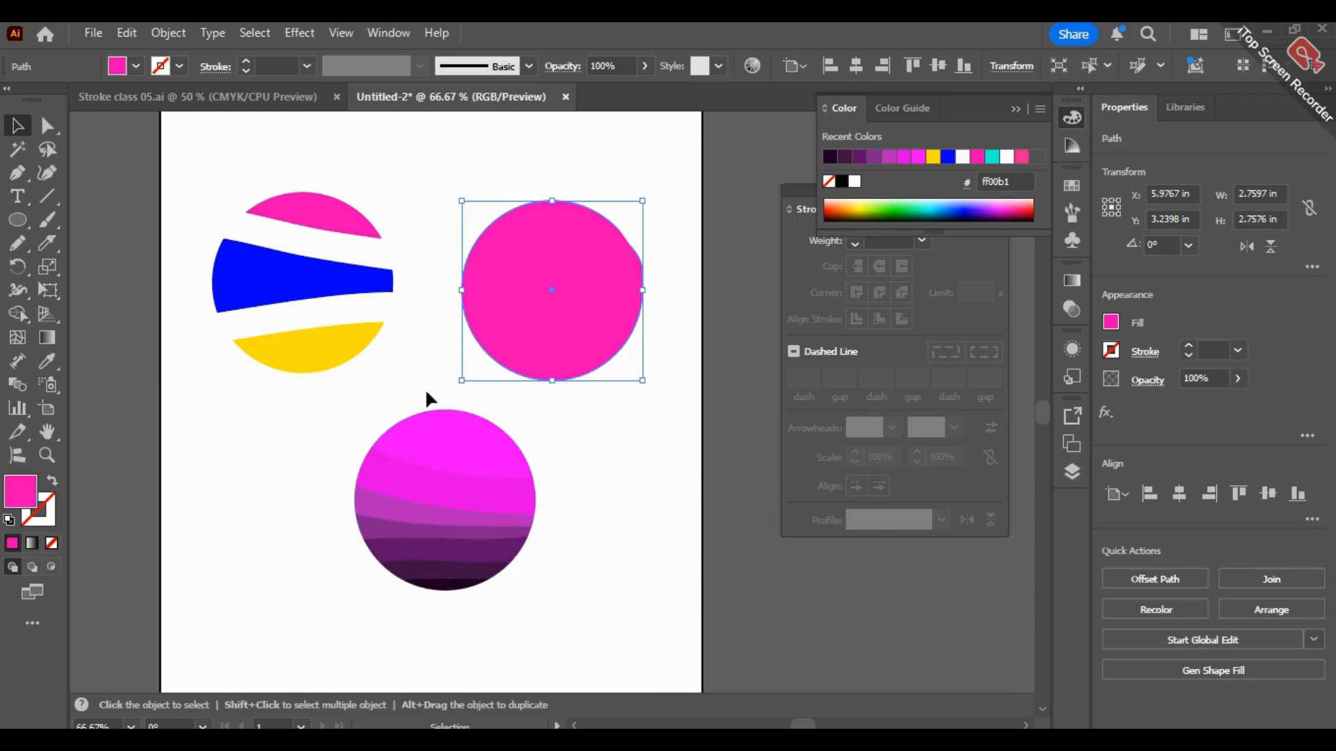
{"action": "left_click", "coordinate": [47, 243]}
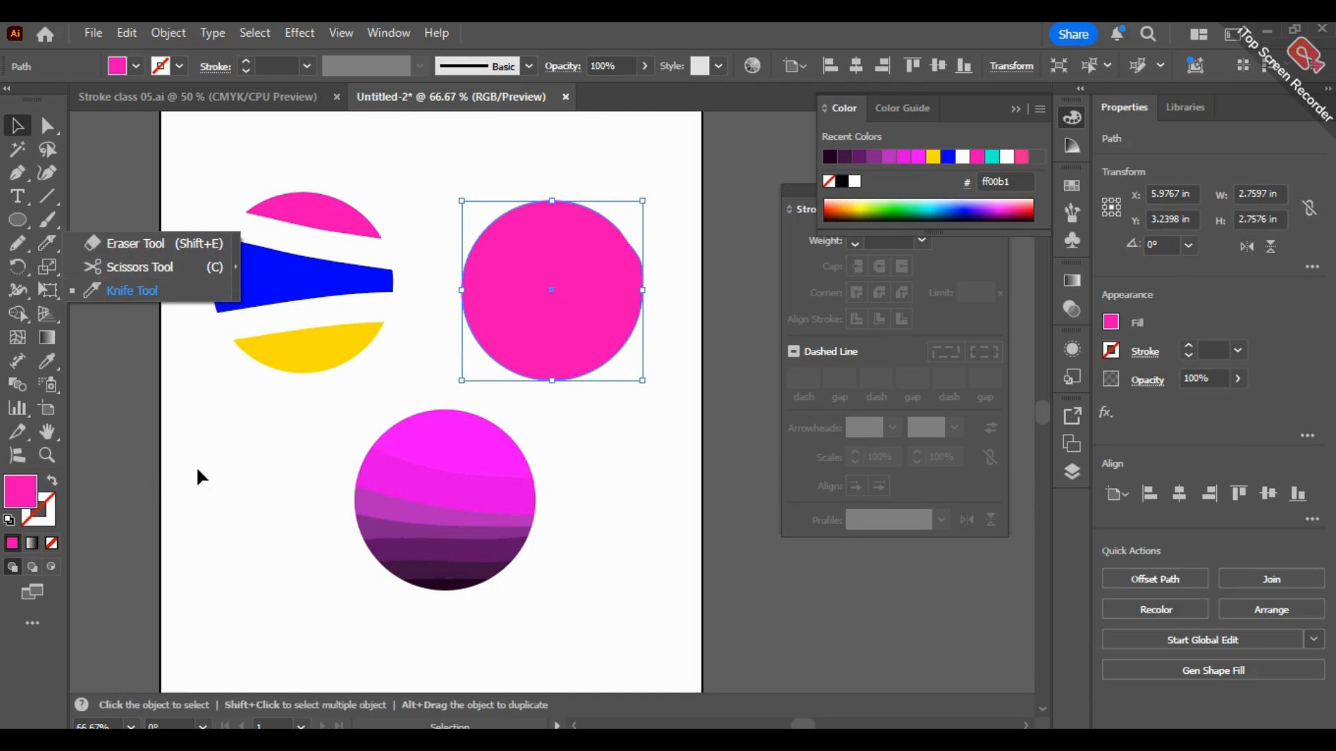
{"action": "left_click", "coordinate": [169, 455]}
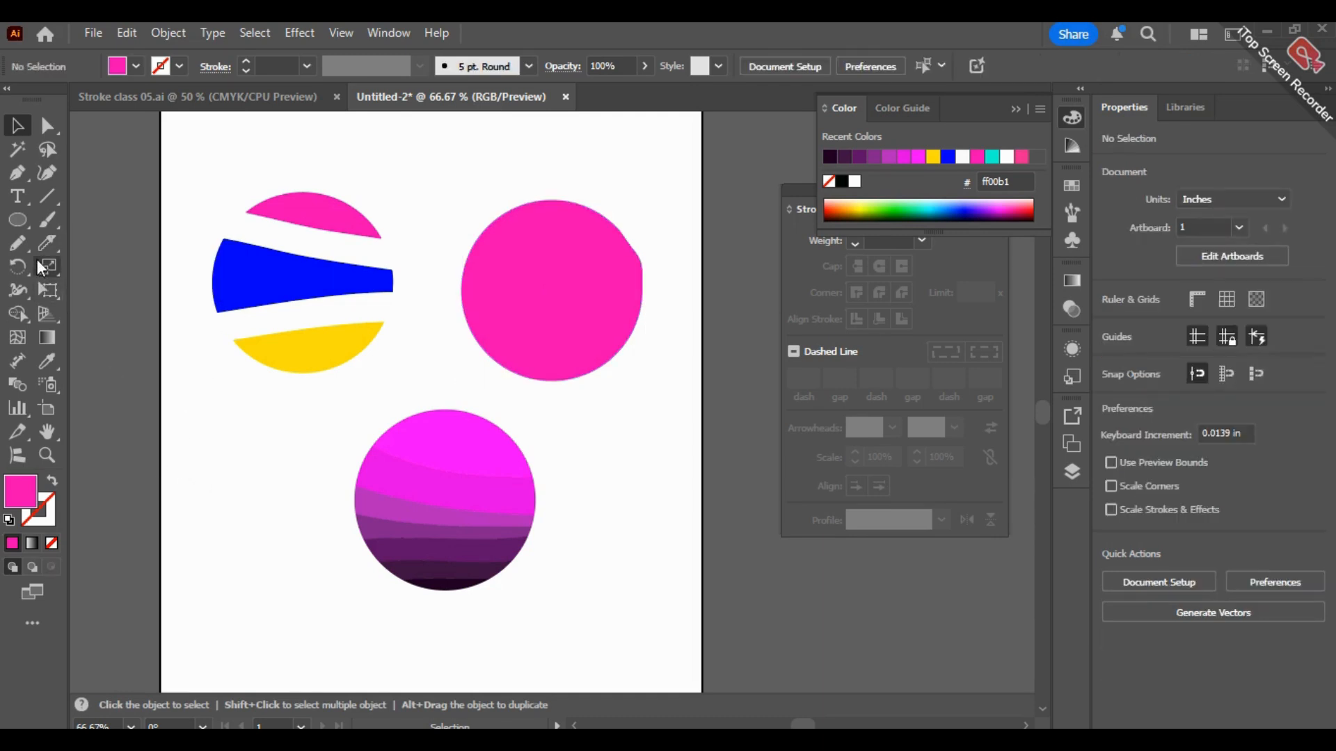